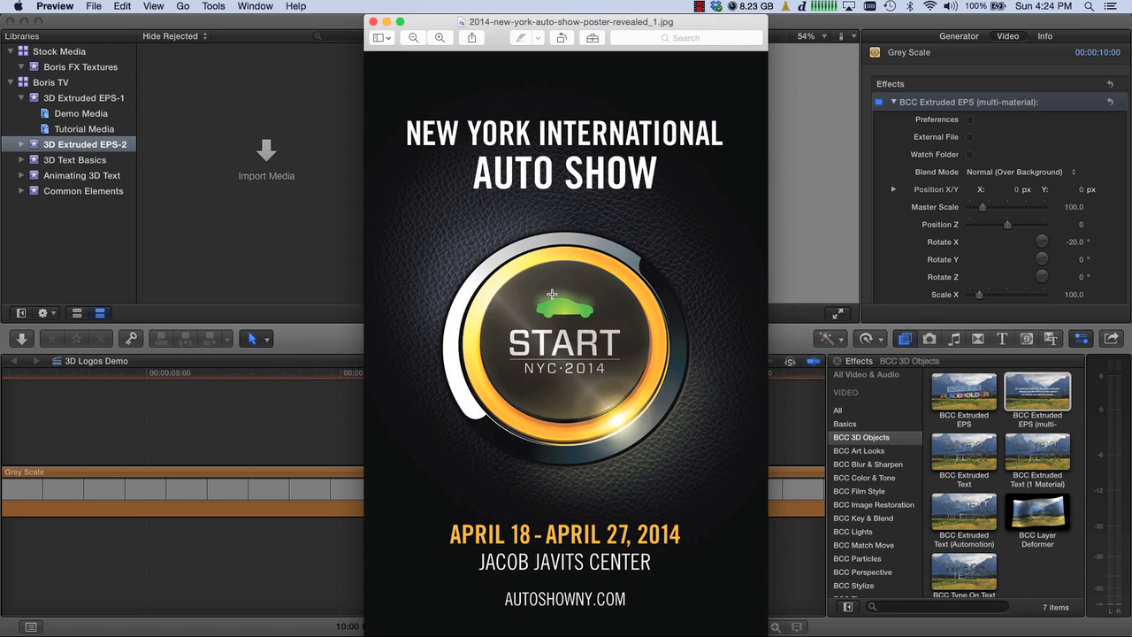
# Step: Switch to Final Cut Pro and create a project named "3D Car Show Demo" in the 3D Extruded EPS-2 event
pyautogui.click(783, 135)
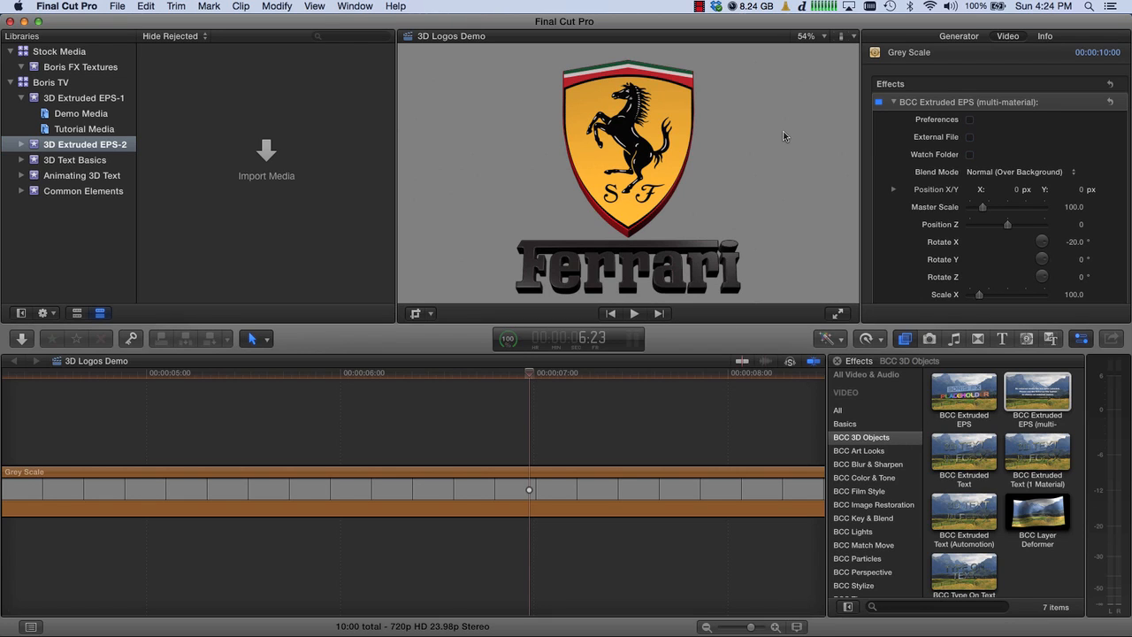
pyautogui.click(73, 147)
pyautogui.press('super+n')
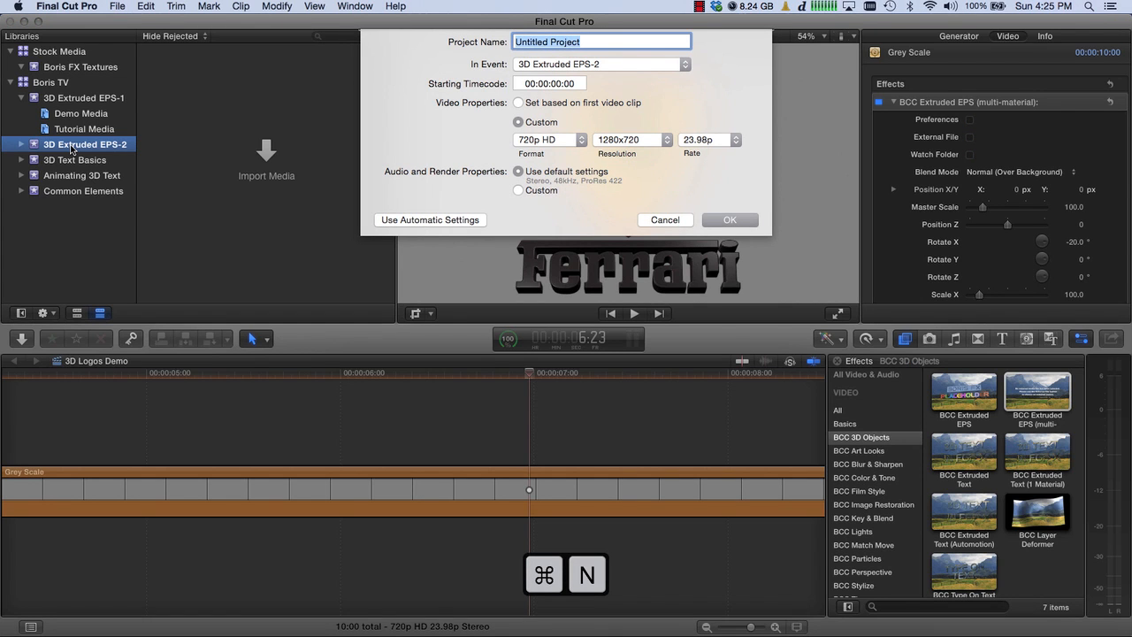
pyautogui.write('3D Car')
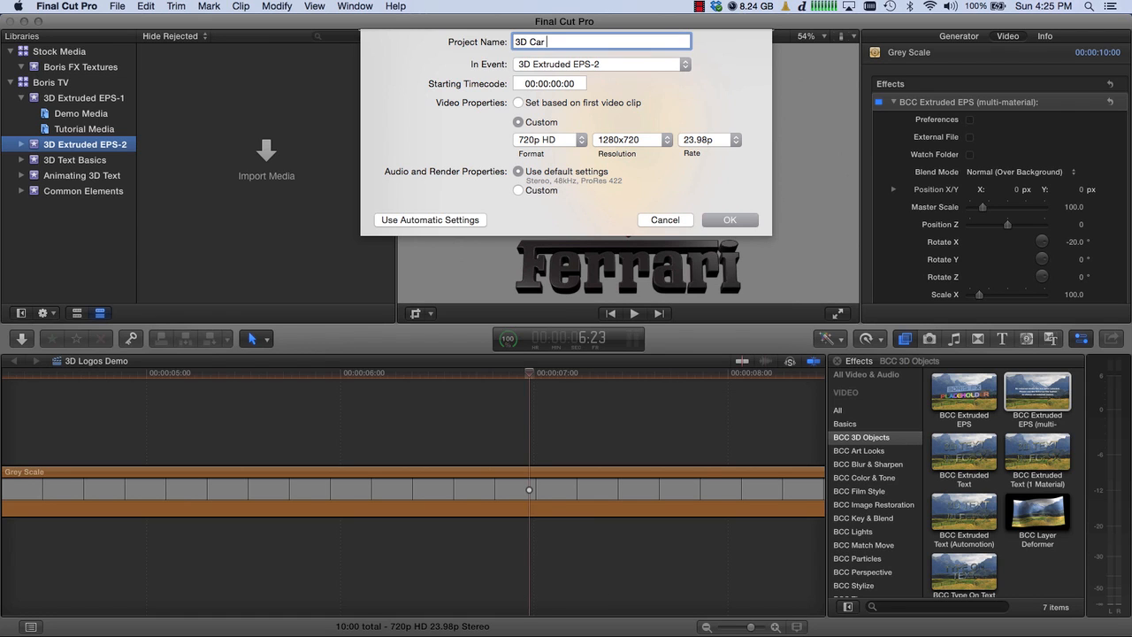
pyautogui.write(' Show Demo')
pyautogui.press('Return')
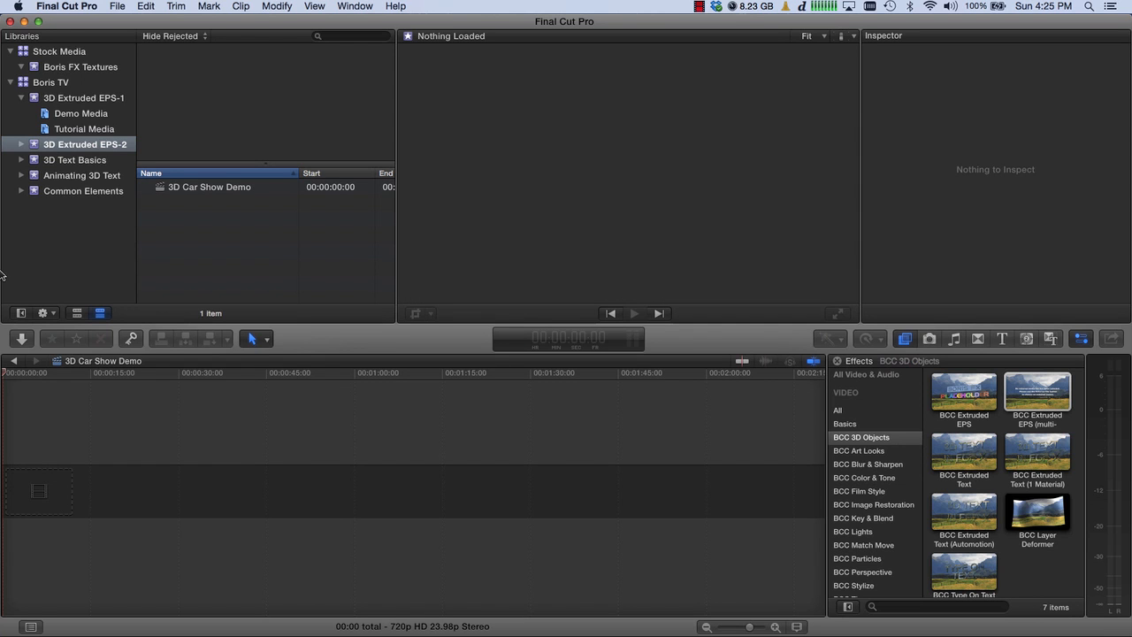
# Step: Start a media import from the eps folder and select start-button-720.png, Maserati-720.png and leather-background-720.png
pyautogui.click(23, 338)
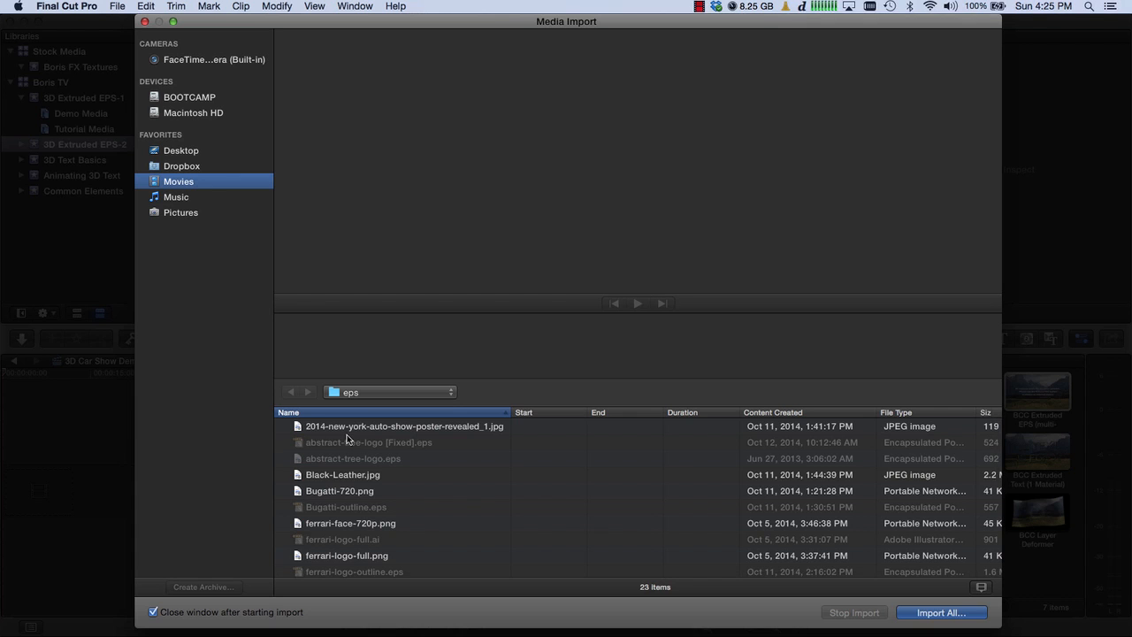
pyautogui.scroll(-3, 405, 445)
pyautogui.scroll(-2, 405, 447)
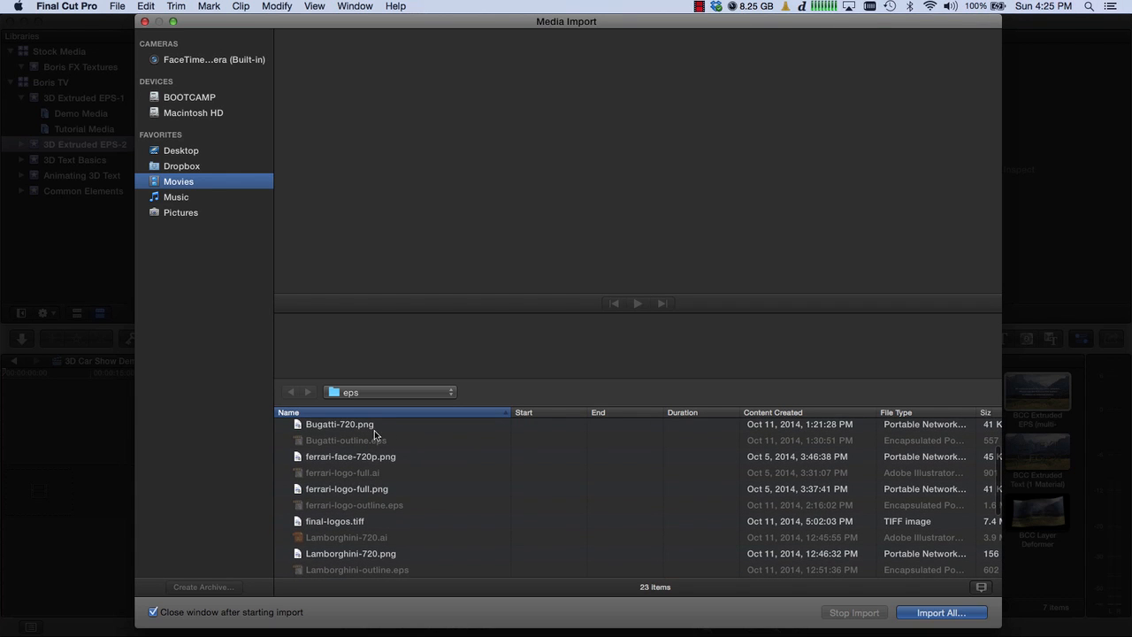
pyautogui.scroll(-2, 409, 479)
pyautogui.scroll(-4, 409, 479)
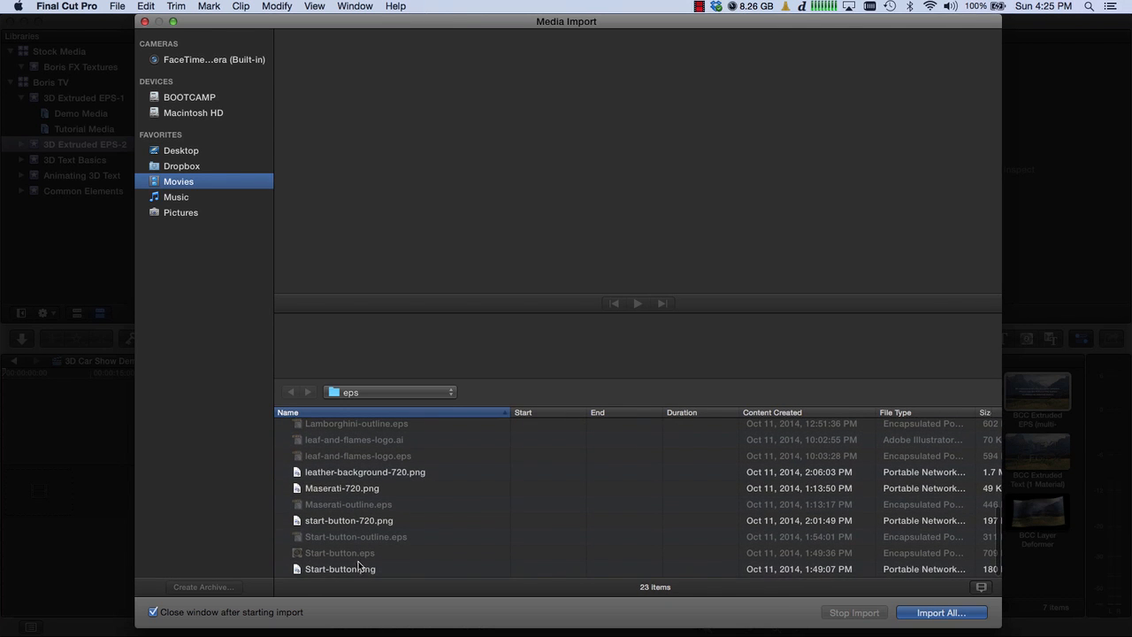
pyautogui.click(357, 569)
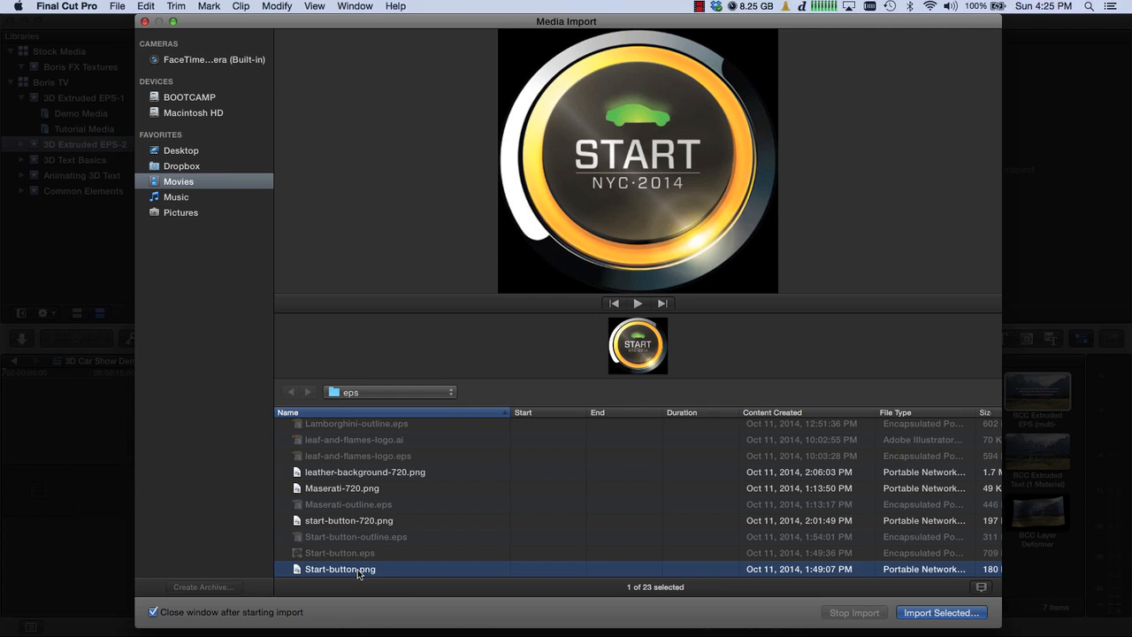
pyautogui.click(355, 522)
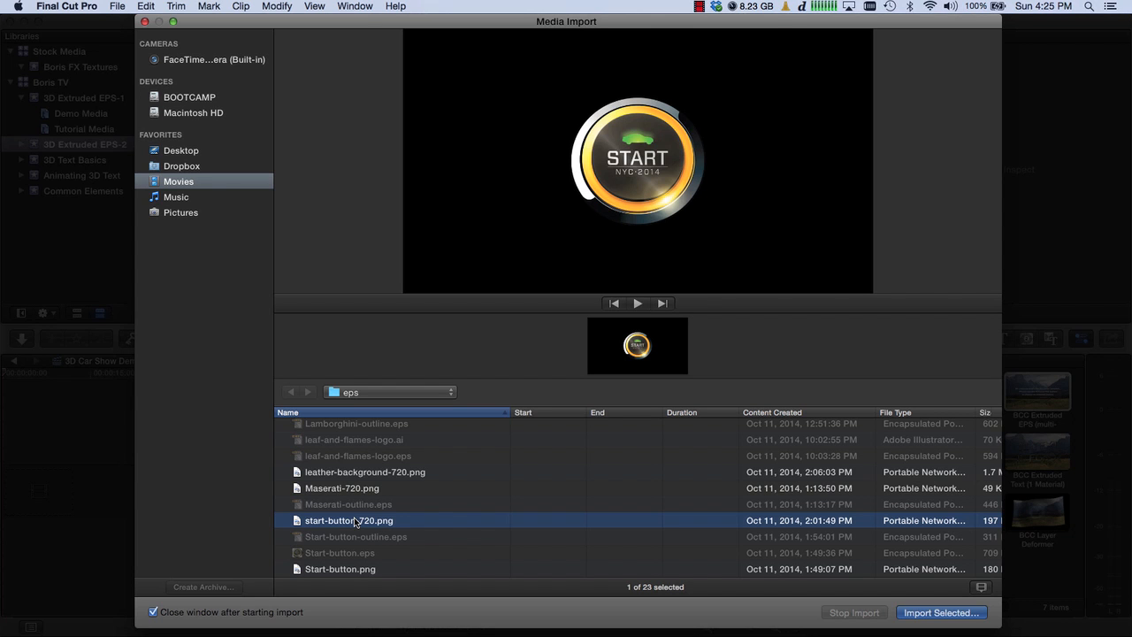
pyautogui.keyDown('super'); pyautogui.click(357, 488); pyautogui.keyUp('super')
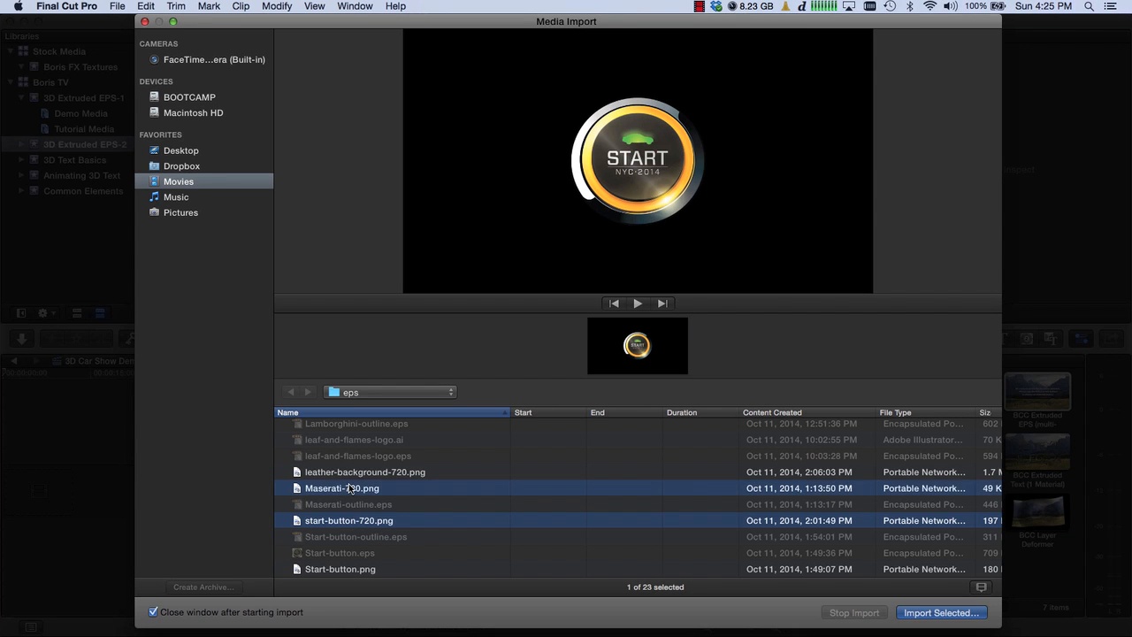
pyautogui.keyDown('super'); pyautogui.click(356, 473); pyautogui.keyUp('super')
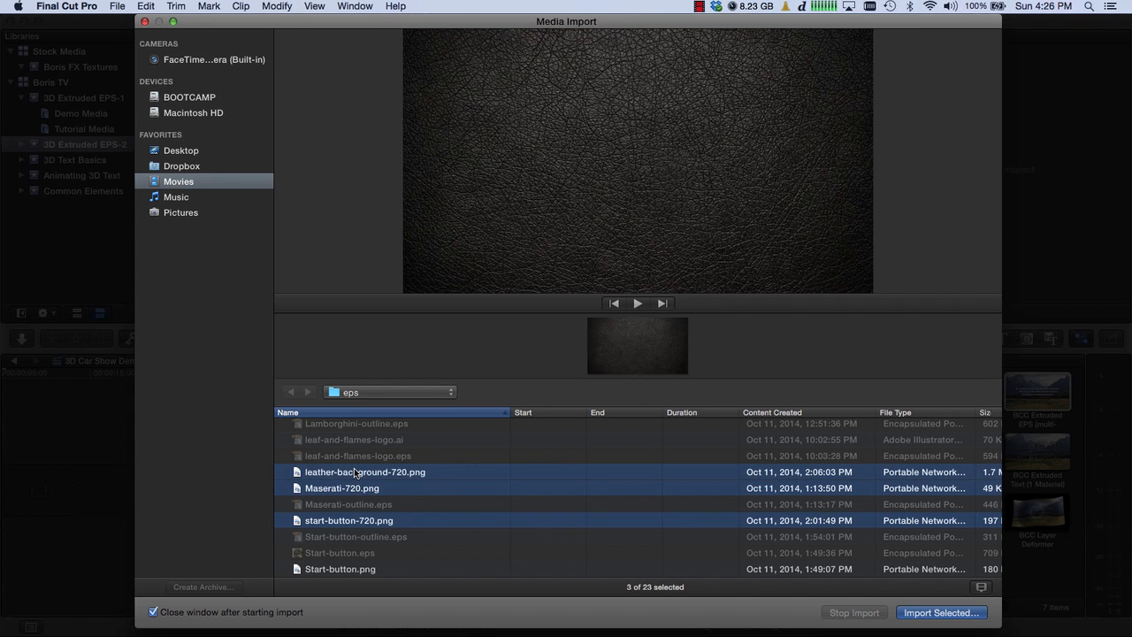
# Step: Add Lamborghini-720.png, ferrari-face-720p.png and Bugatti-720.png to the import selection, leaving ferrari-logo-full.png out
pyautogui.scroll(3, 355, 473)
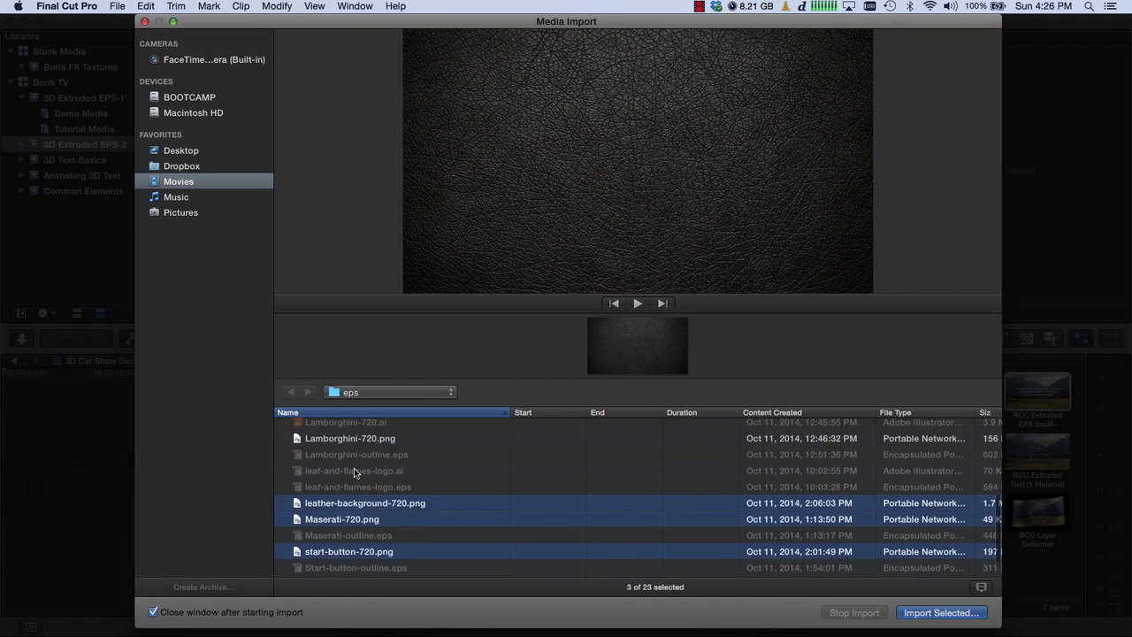
pyautogui.keyDown('super'); pyautogui.click(353, 452); pyautogui.keyUp('super')
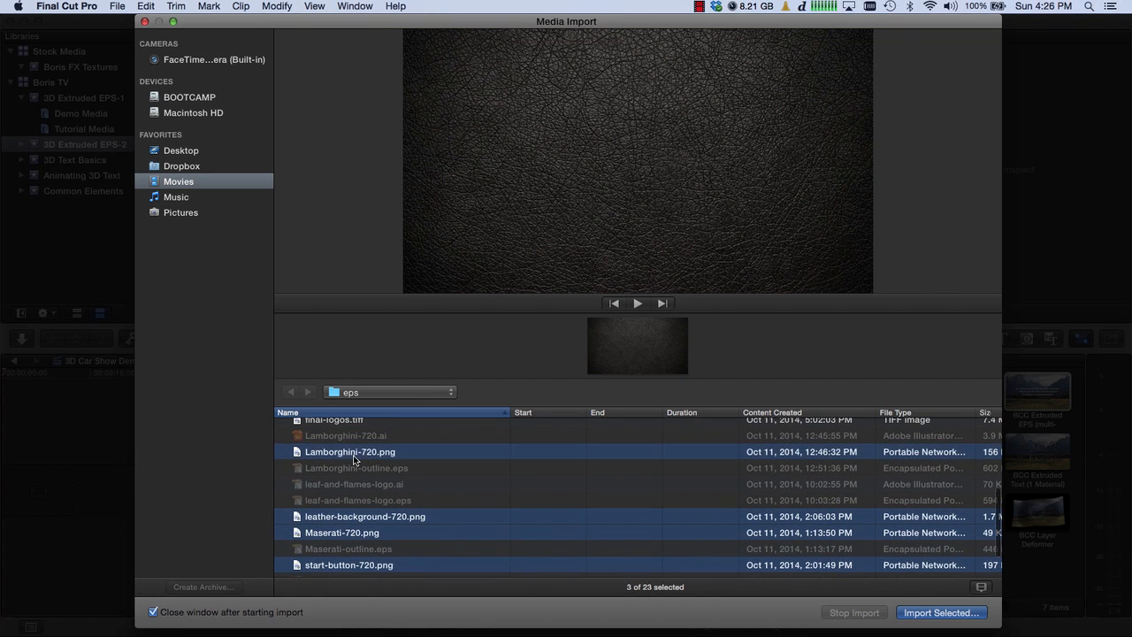
pyautogui.scroll(2, 353, 455)
pyautogui.scroll(4, 353, 455)
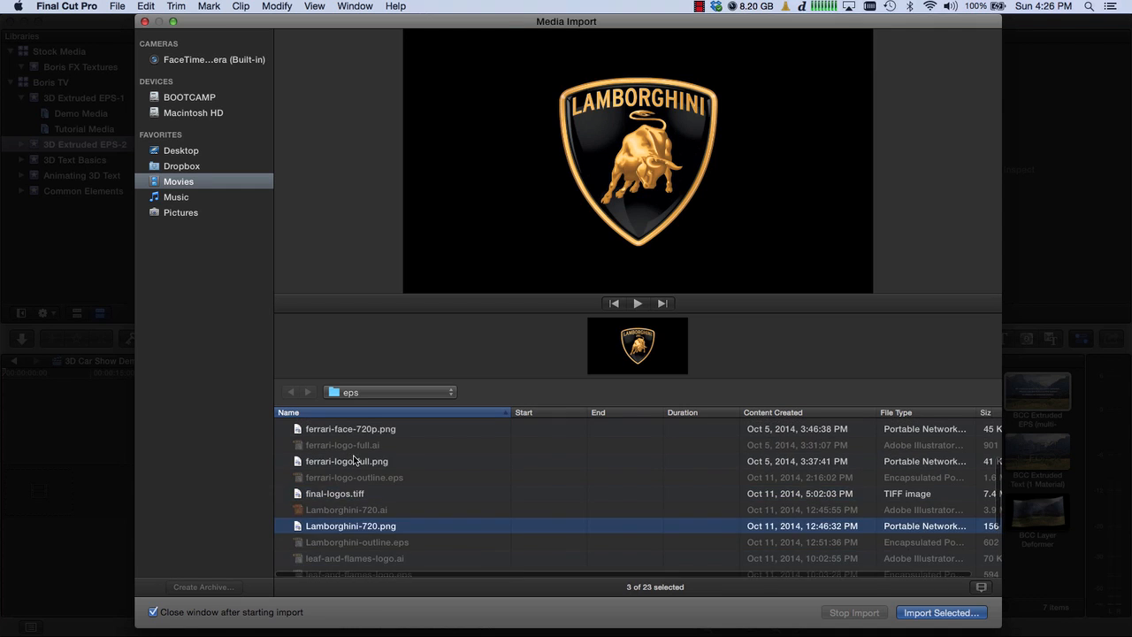
pyautogui.keyDown('super'); pyautogui.click(353, 452); pyautogui.keyUp('super')
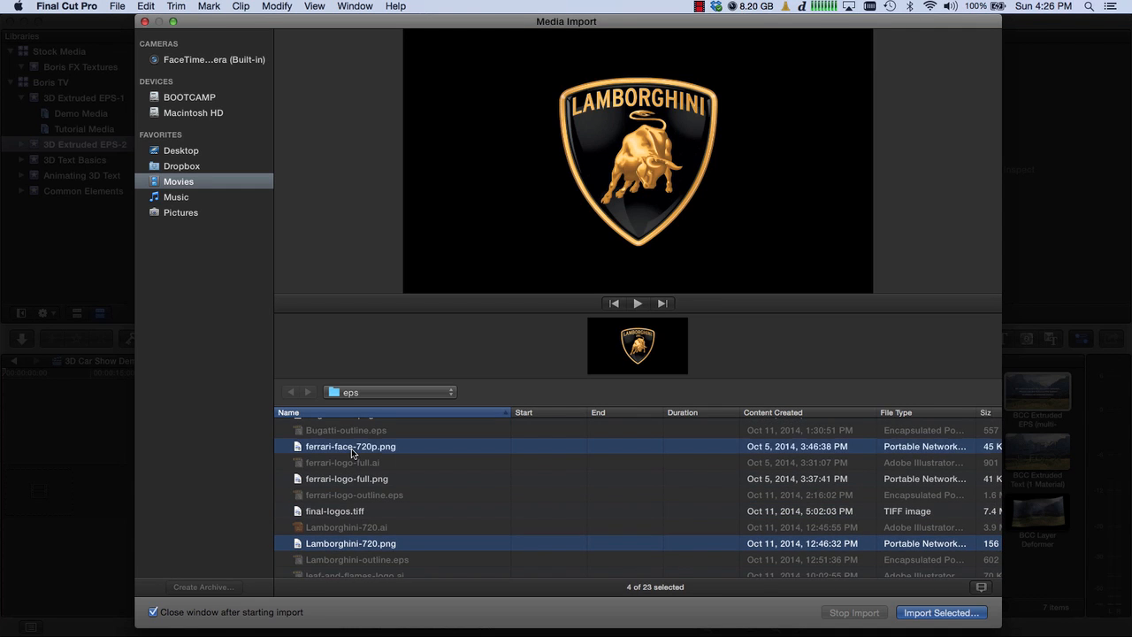
pyautogui.scroll(3, 351, 451)
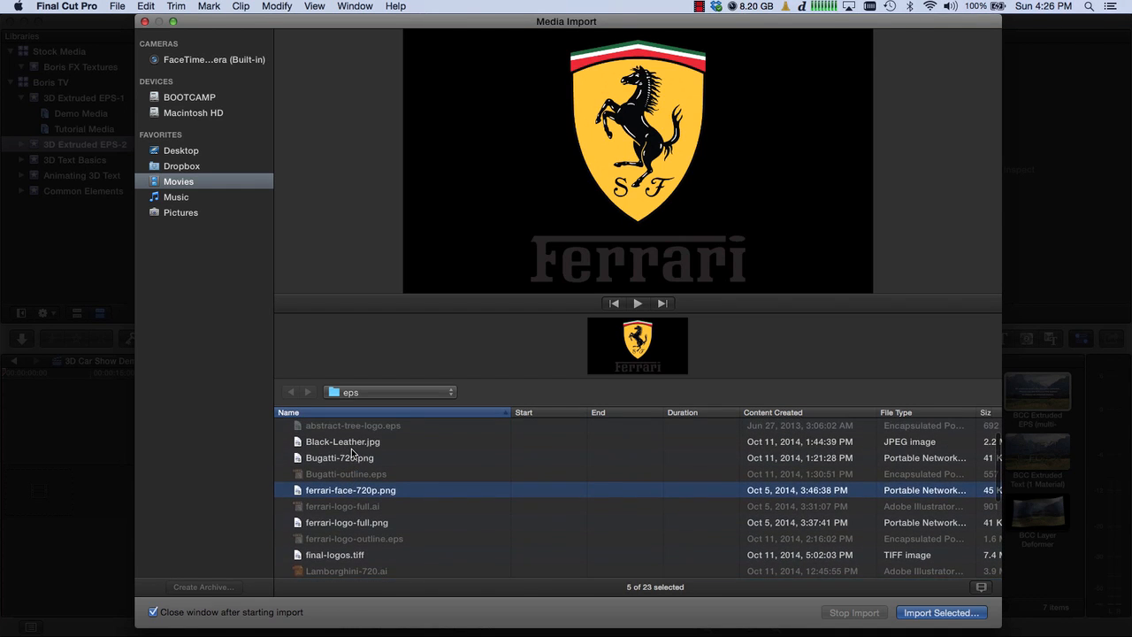
pyautogui.keyDown('super'); pyautogui.click(353, 529); pyautogui.keyUp('super')
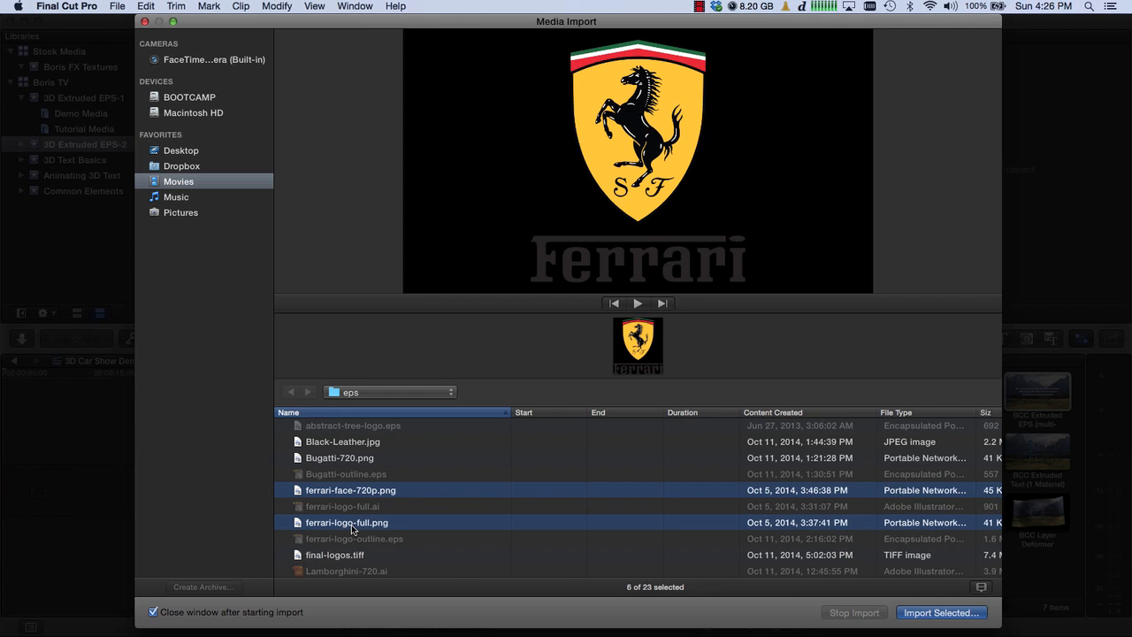
pyautogui.click(636, 355)
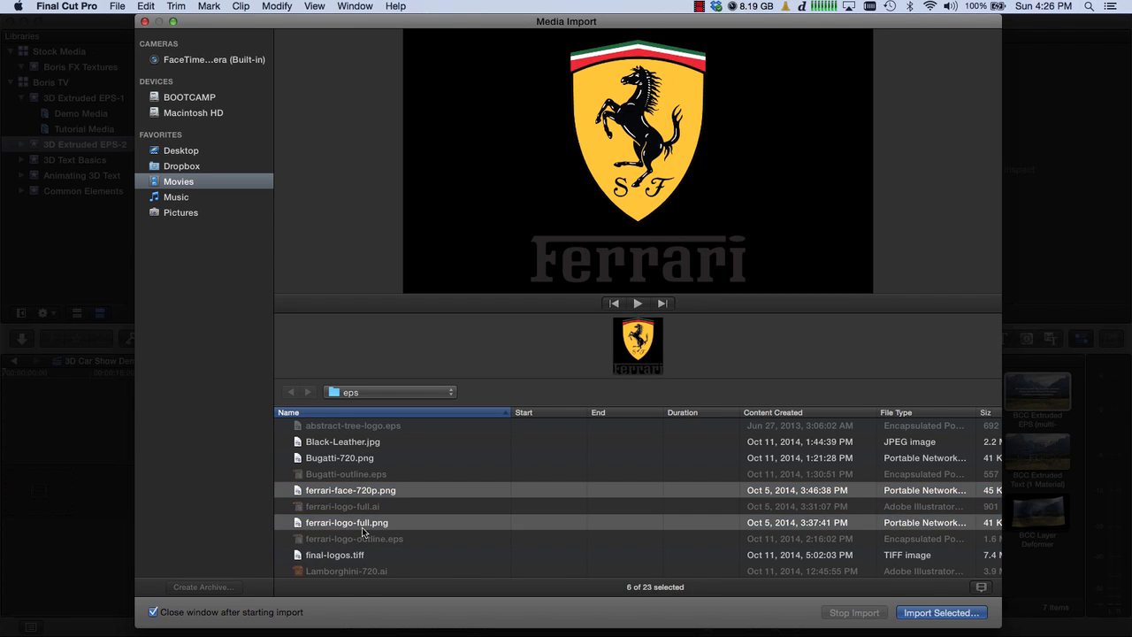
pyautogui.keyDown('super'); pyautogui.click(365, 522); pyautogui.keyUp('super')
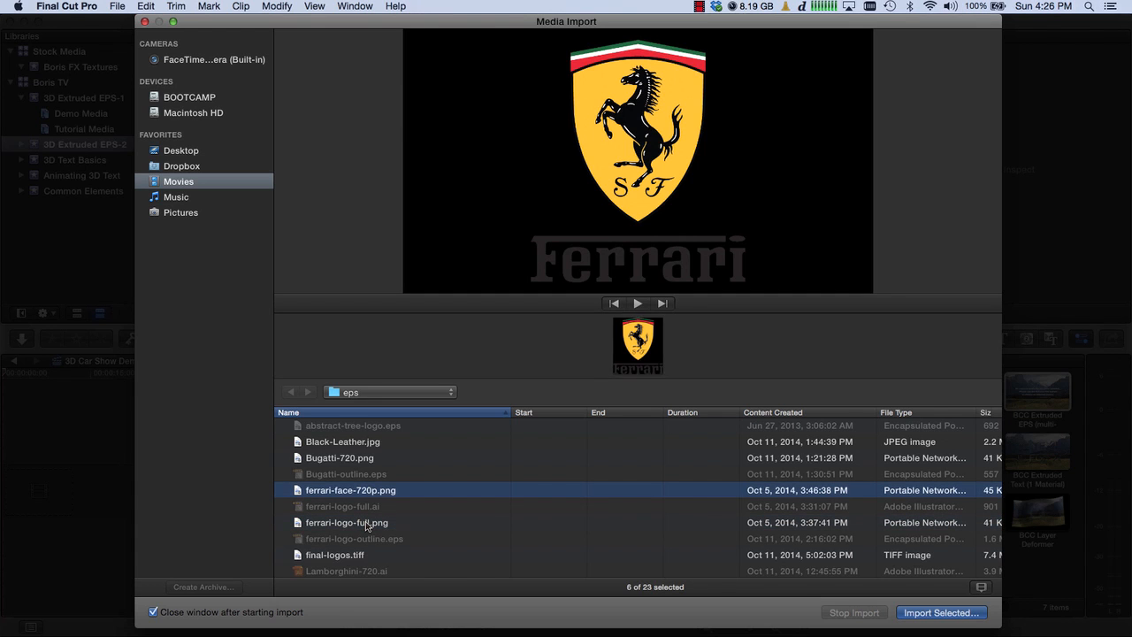
pyautogui.keyDown('super'); pyautogui.click(360, 460); pyautogui.keyUp('super')
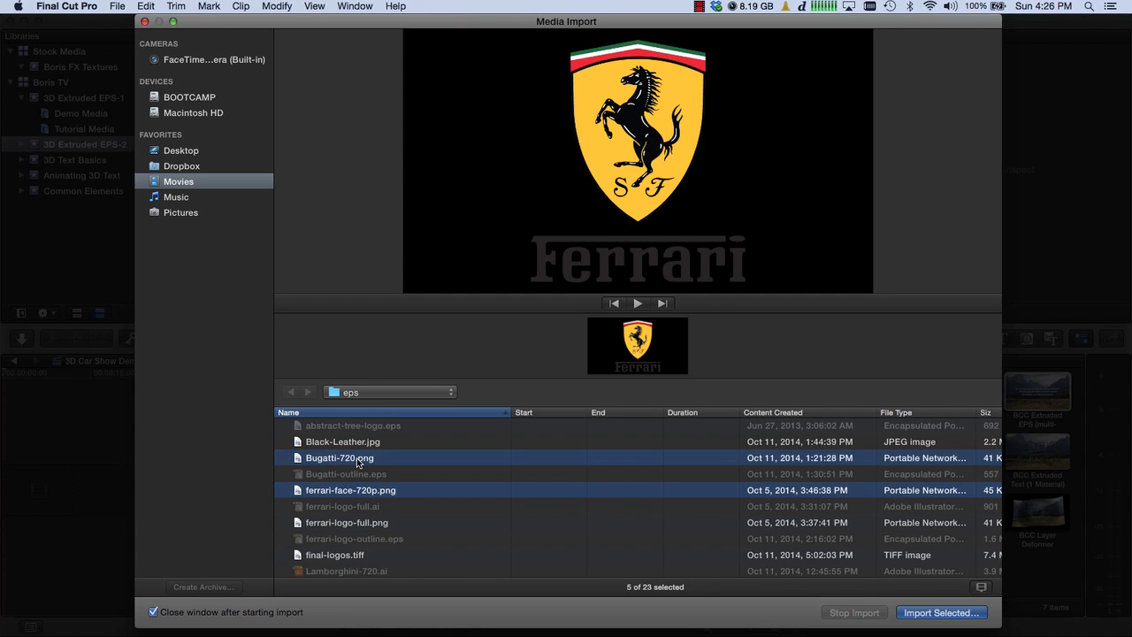
# Step: Review the file selection and import the selected images into the event
pyautogui.scroll(2, 359, 460)
pyautogui.scroll(-5, 359, 460)
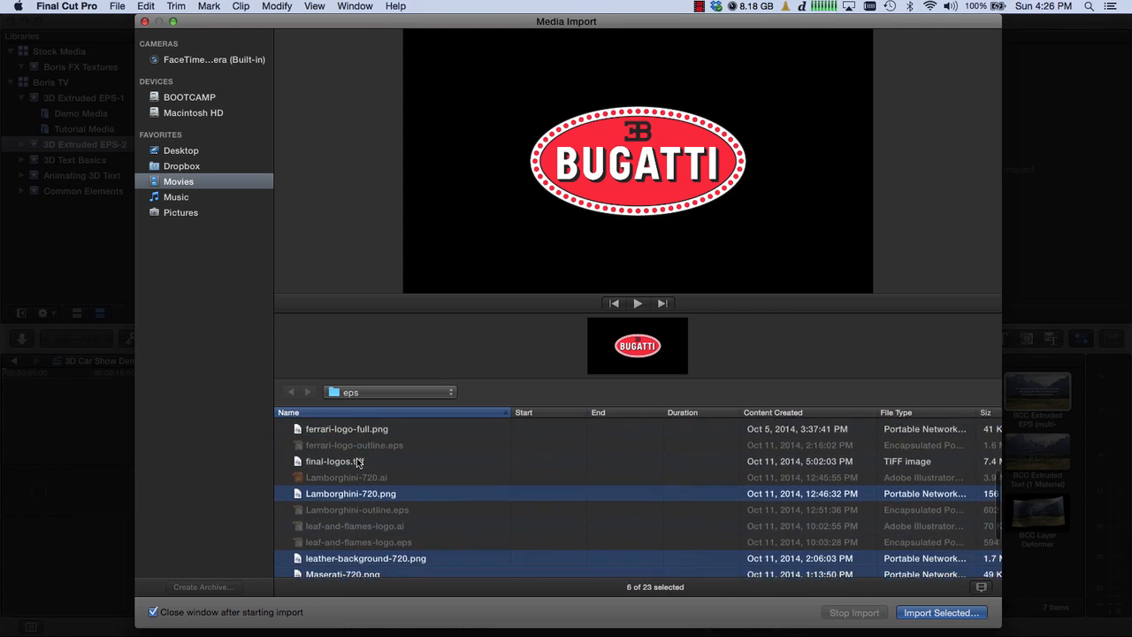
pyautogui.scroll(-2, 360, 464)
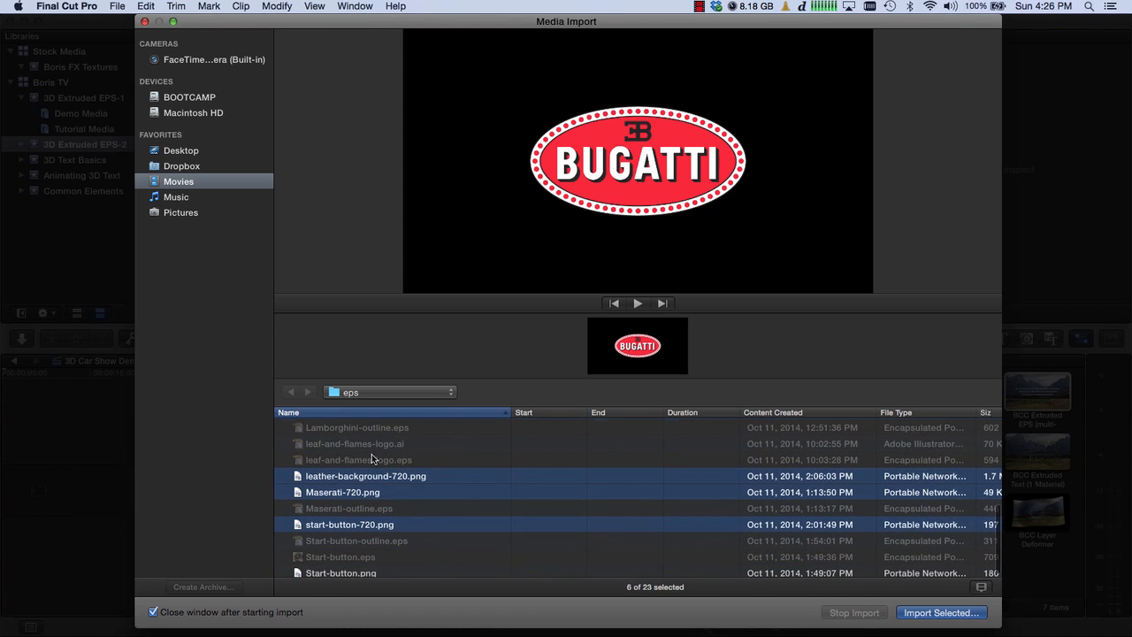
pyautogui.click(923, 614)
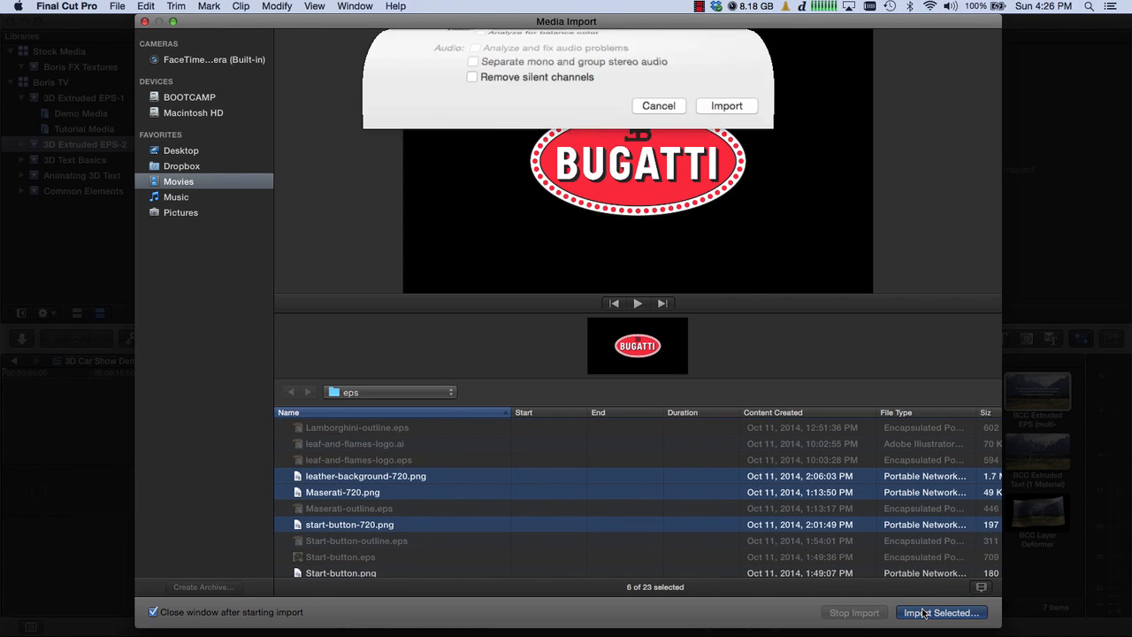
pyautogui.click(708, 390)
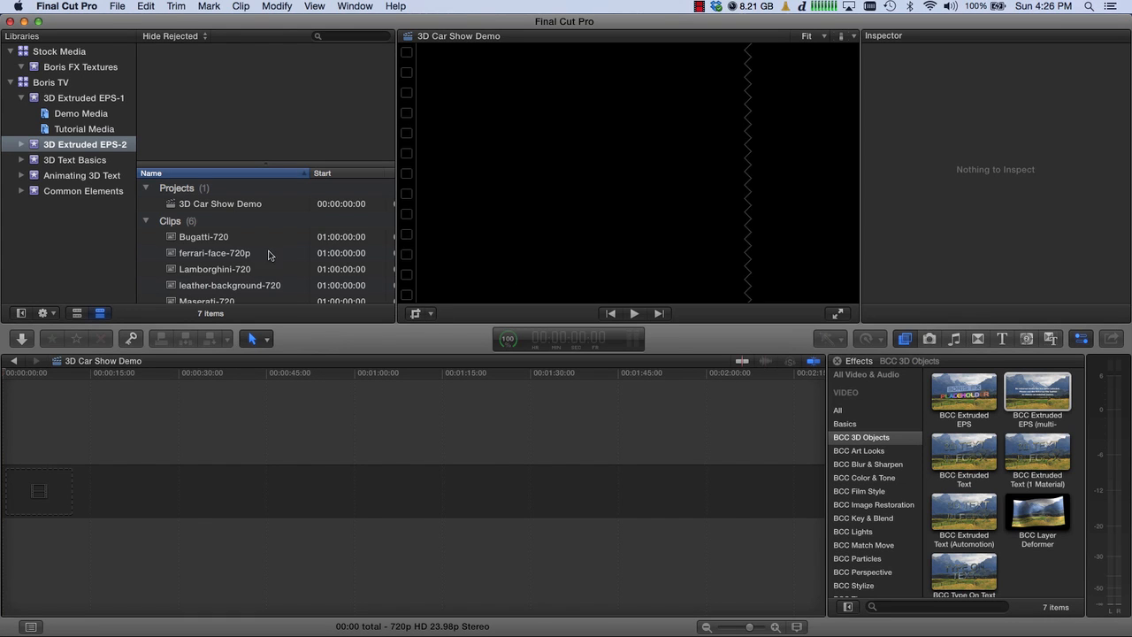
# Step: Insert the leather-background-720 clip into the empty 3D Car Show Demo timeline
pyautogui.scroll(-1, 248, 268)
pyautogui.scroll(-2, 249, 268)
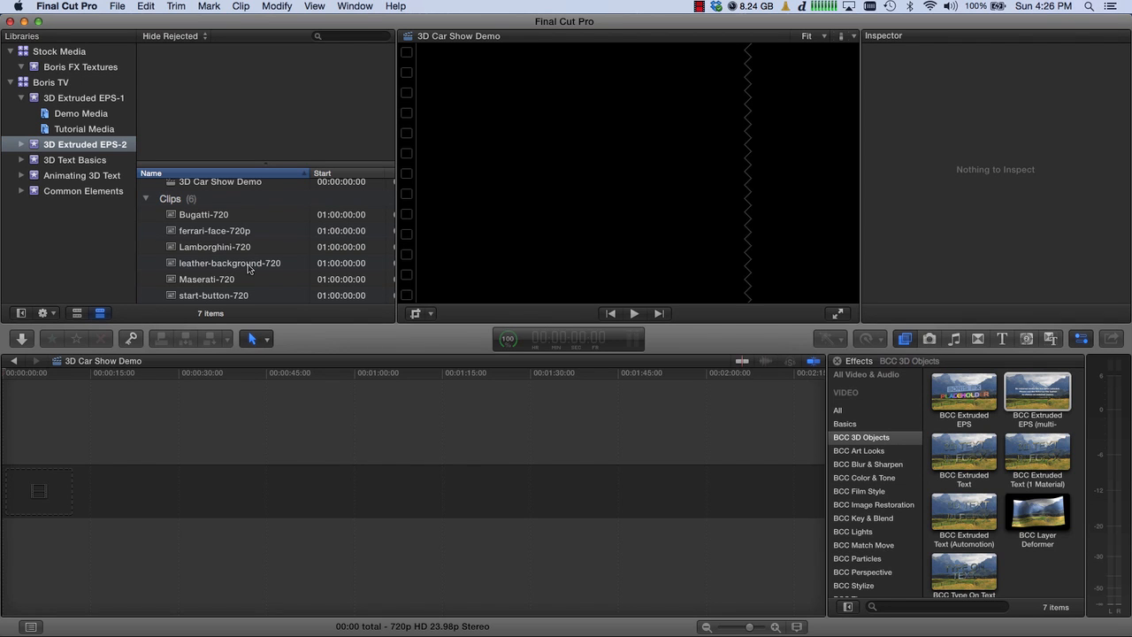
pyautogui.click(249, 269)
pyautogui.press('w')
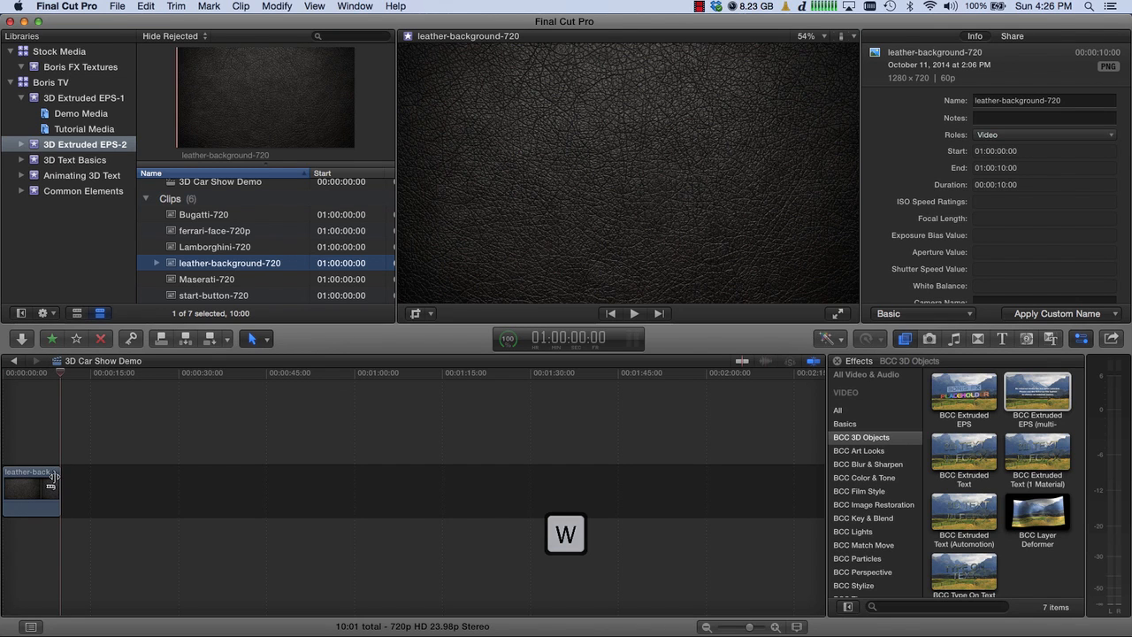
# Step: Set the duration of the leather-background-720 timeline clip to 30 seconds
pyautogui.click(53, 483)
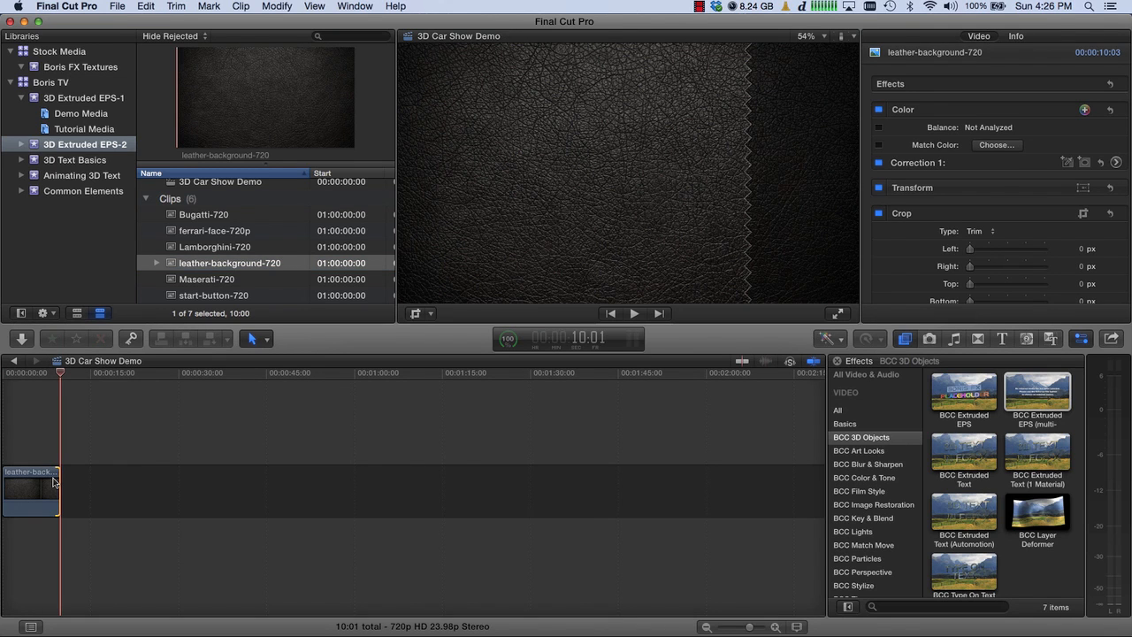
pyautogui.click(39, 492)
pyautogui.hotkey('ctrl', 'd')
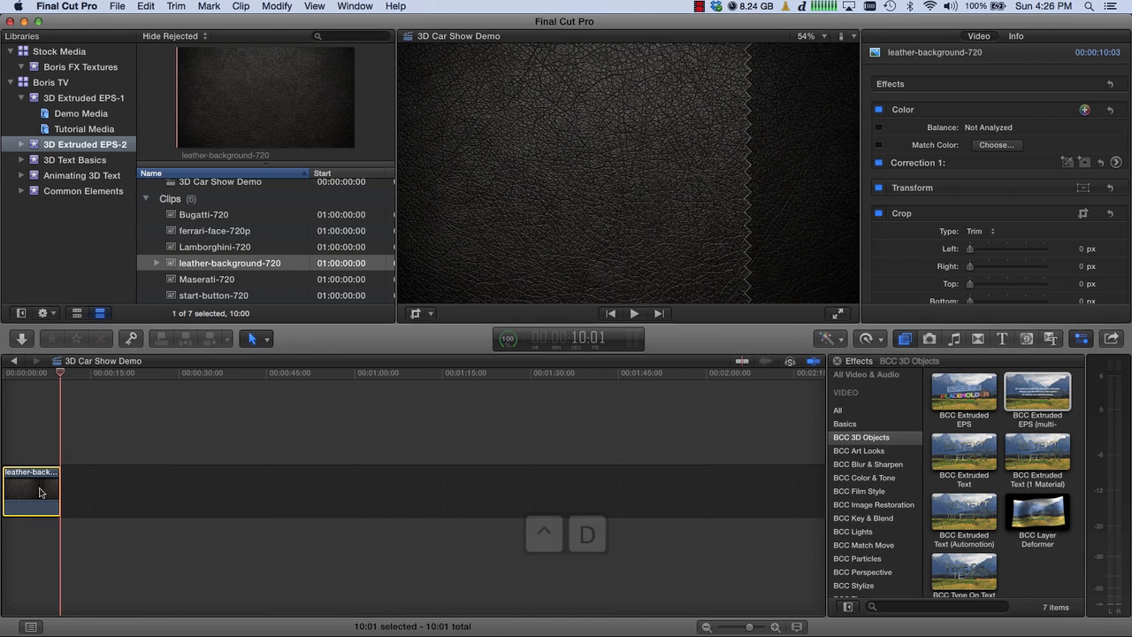
pyautogui.write('3000')
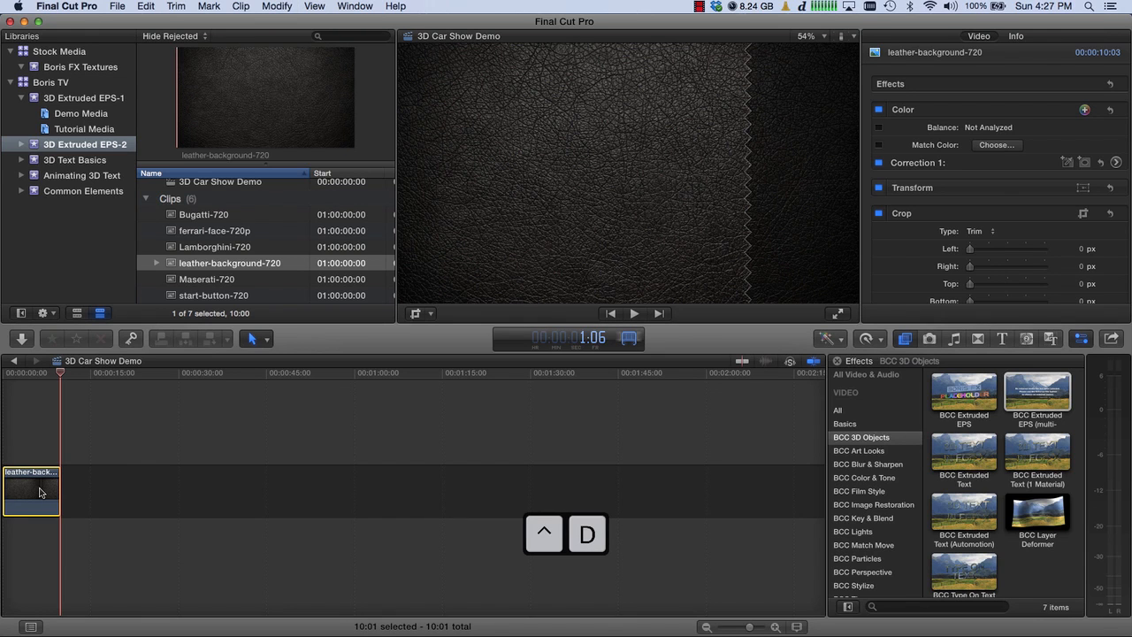
pyautogui.press('Return')
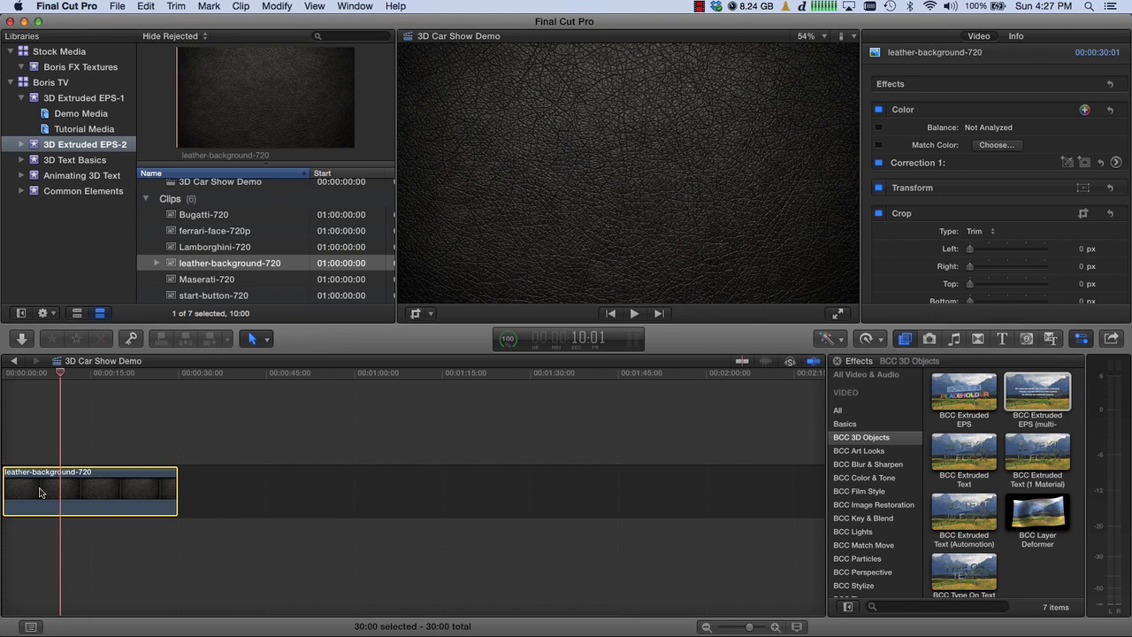
# Step: Connect a Grey Scale solid generator above the leather background at the start of the timeline and select it
pyautogui.hotkey('shift', 'z')
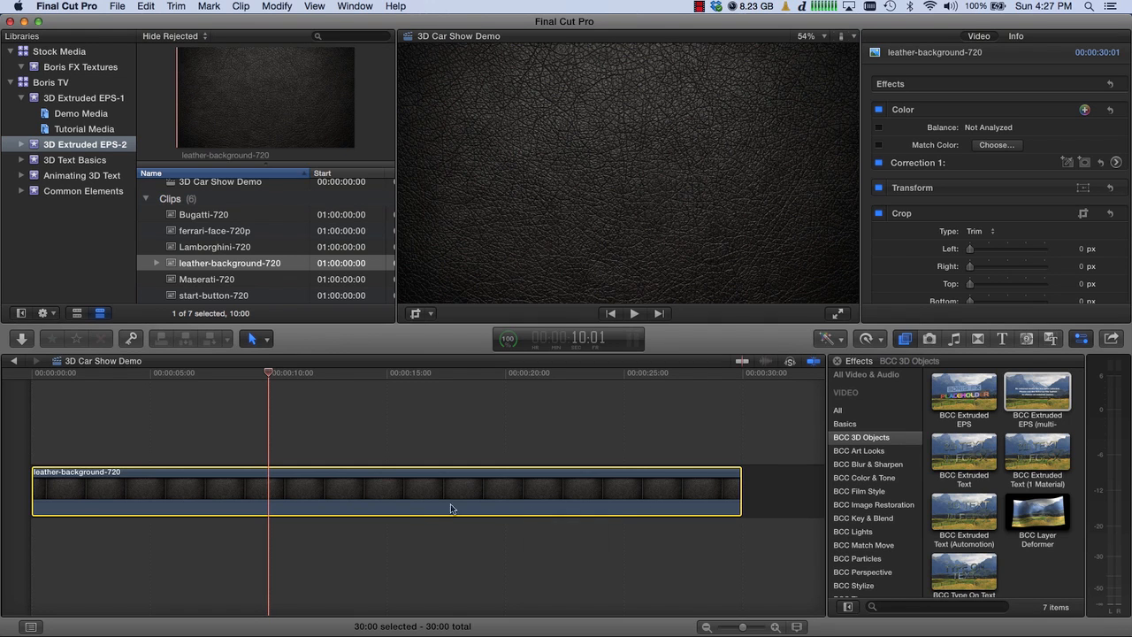
pyautogui.click(956, 370)
pyautogui.click(1026, 338)
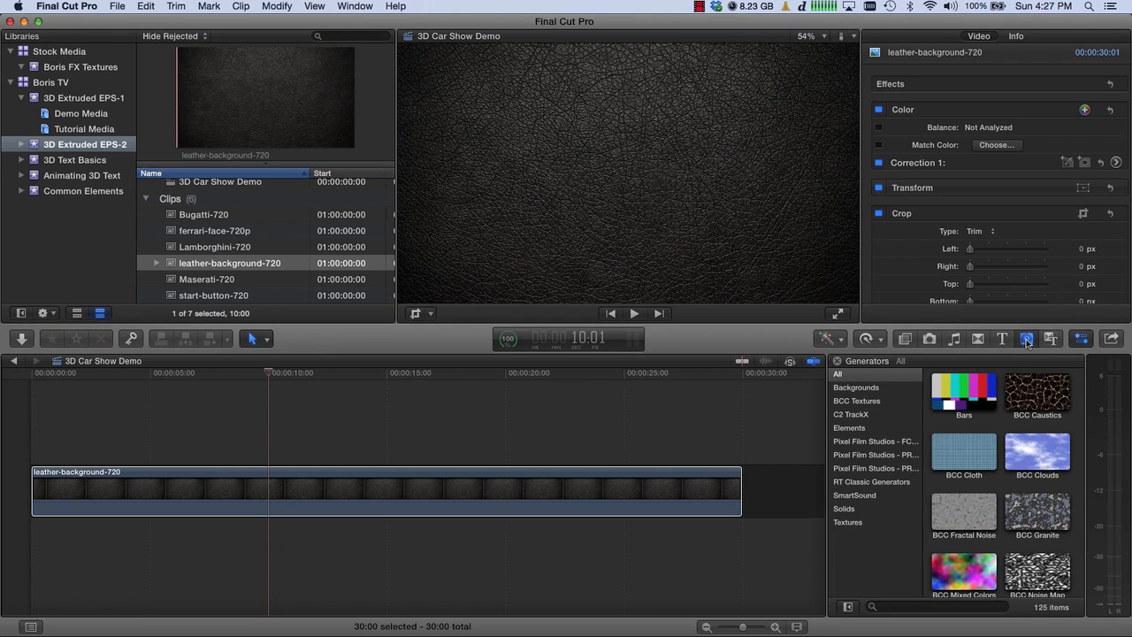
pyautogui.click(845, 509)
pyautogui.click(1037, 396)
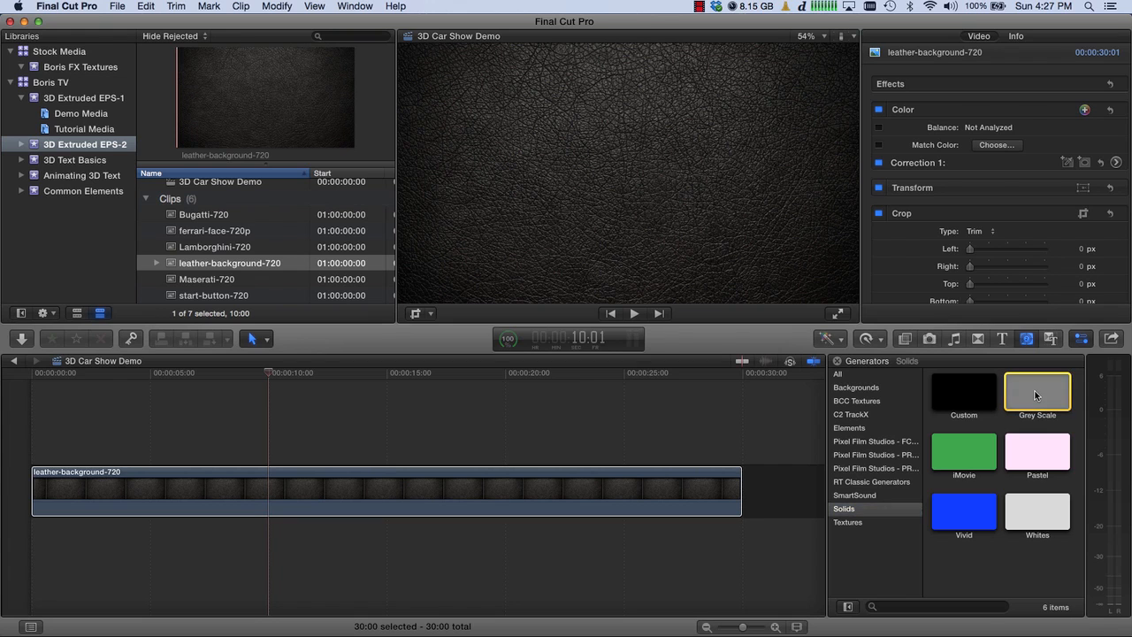
pyautogui.moveTo(1037, 395); pyautogui.dragTo(31, 433)
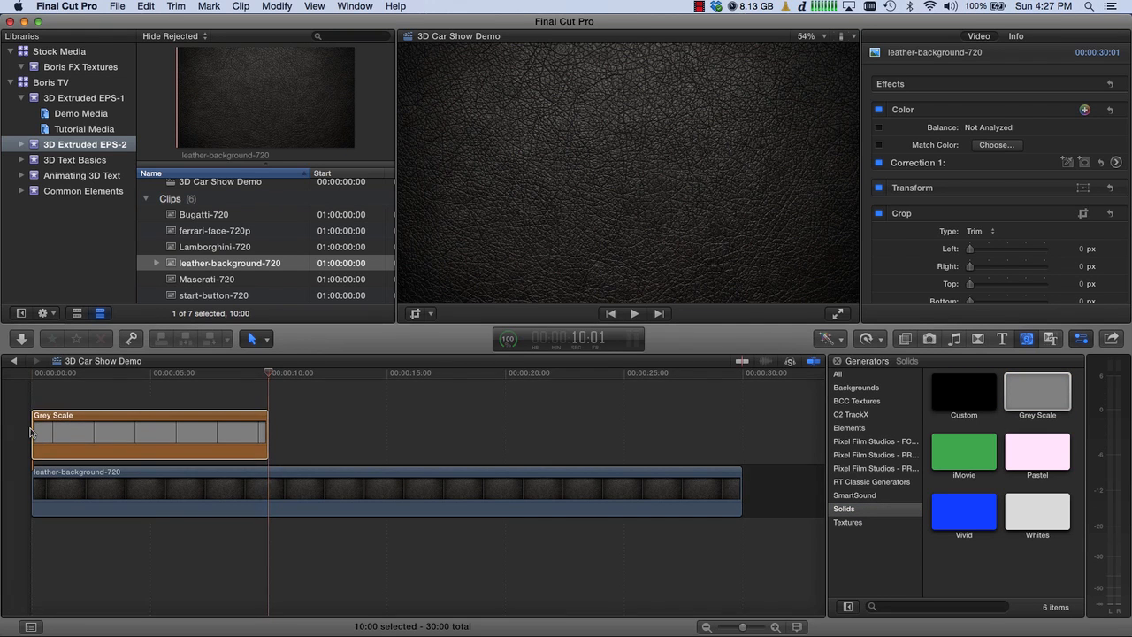
pyautogui.click(53, 436)
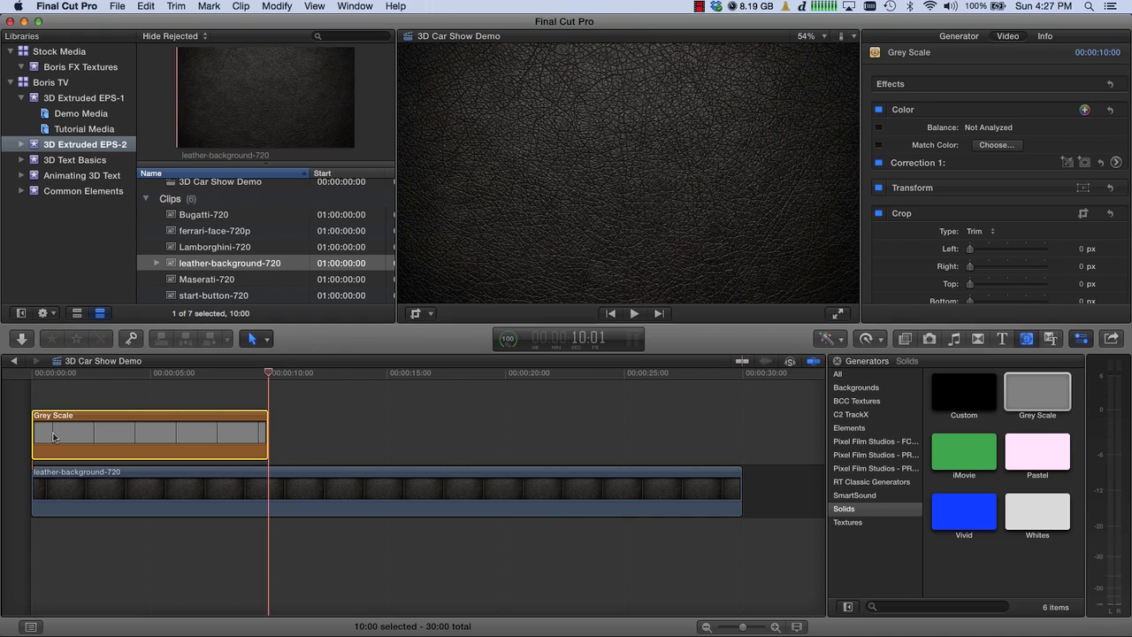
# Step: Apply the BCC Extruded EPS (multi-material) effect to the Grey Scale clip, with the playhead parked over that clip
pyautogui.click(148, 395)
pyautogui.click(147, 443)
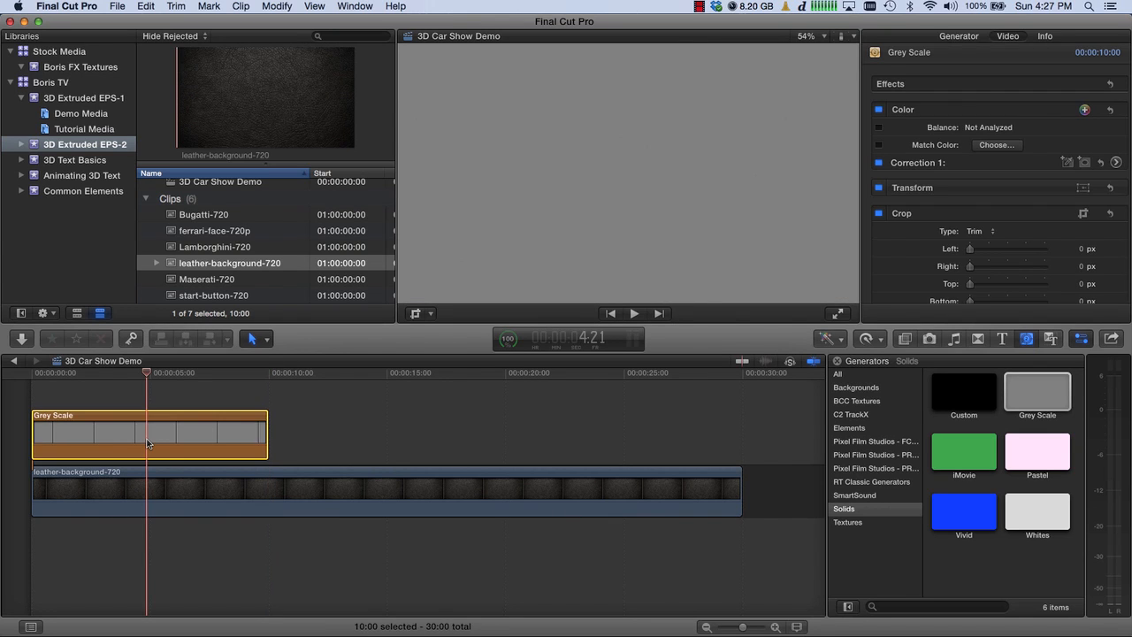
pyautogui.click(907, 341)
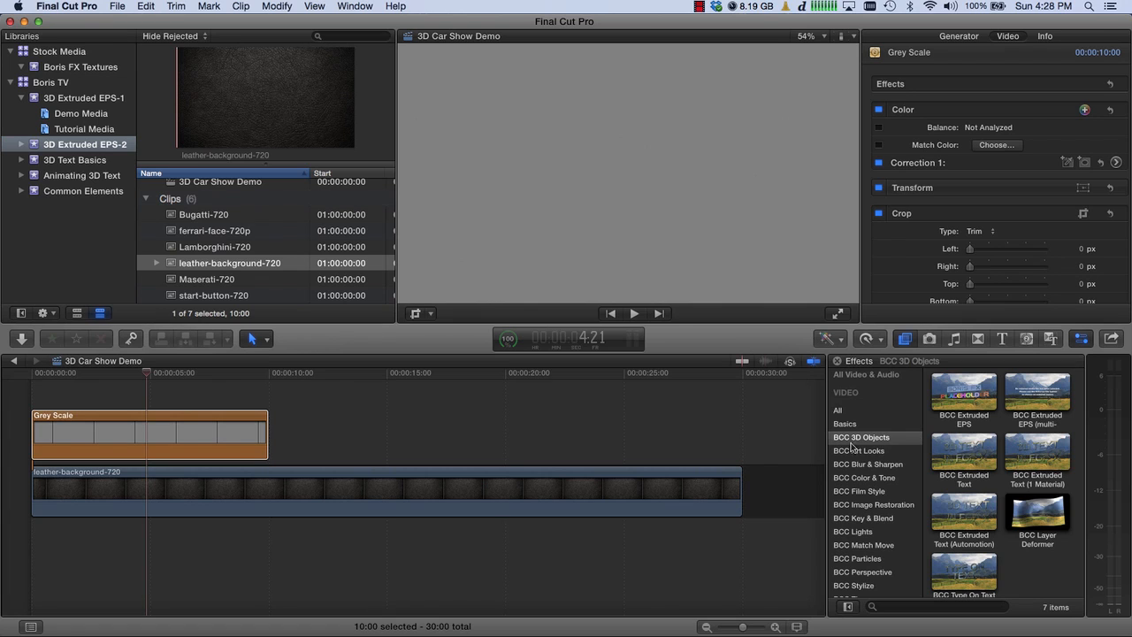
pyautogui.click(1046, 398)
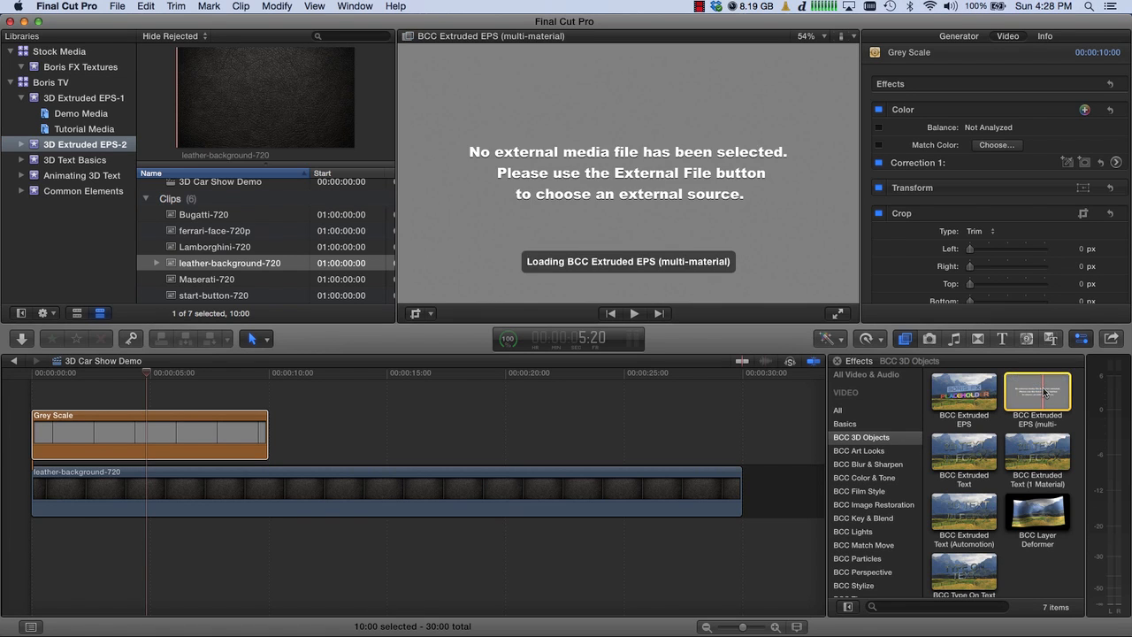
pyautogui.moveTo(1044, 393); pyautogui.dragTo(209, 433)
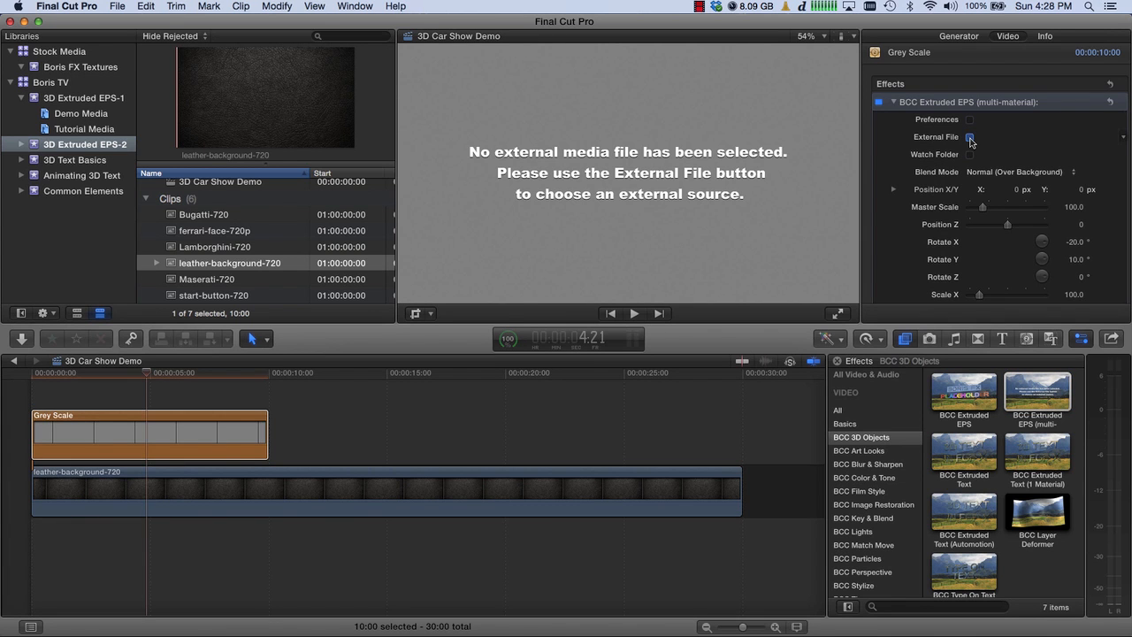
# Step: Load ferrari-logo-outline.eps from the eps folder as the external file of the extruded EPS effect
pyautogui.click(970, 138)
pyautogui.scroll(-2, 567, 269)
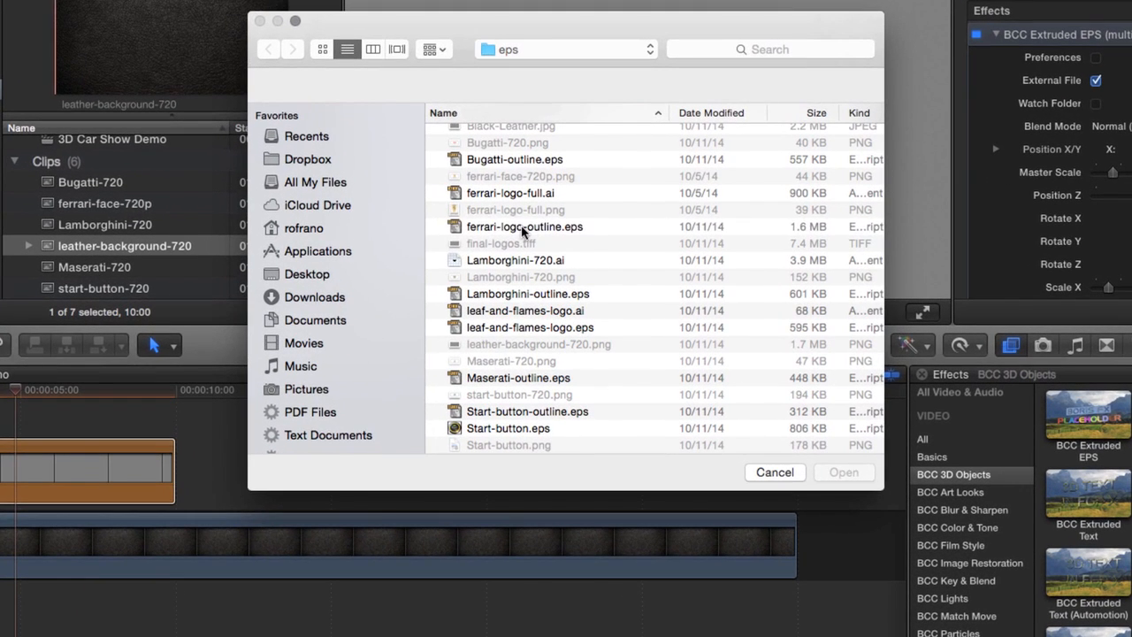
pyautogui.click(533, 249)
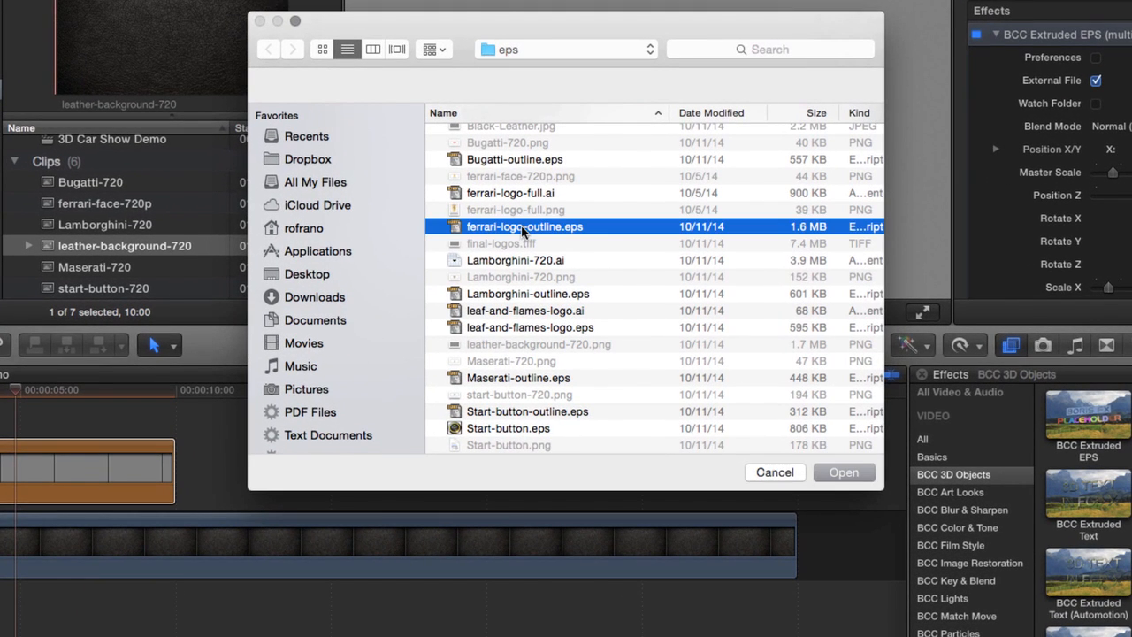
pyautogui.click(844, 476)
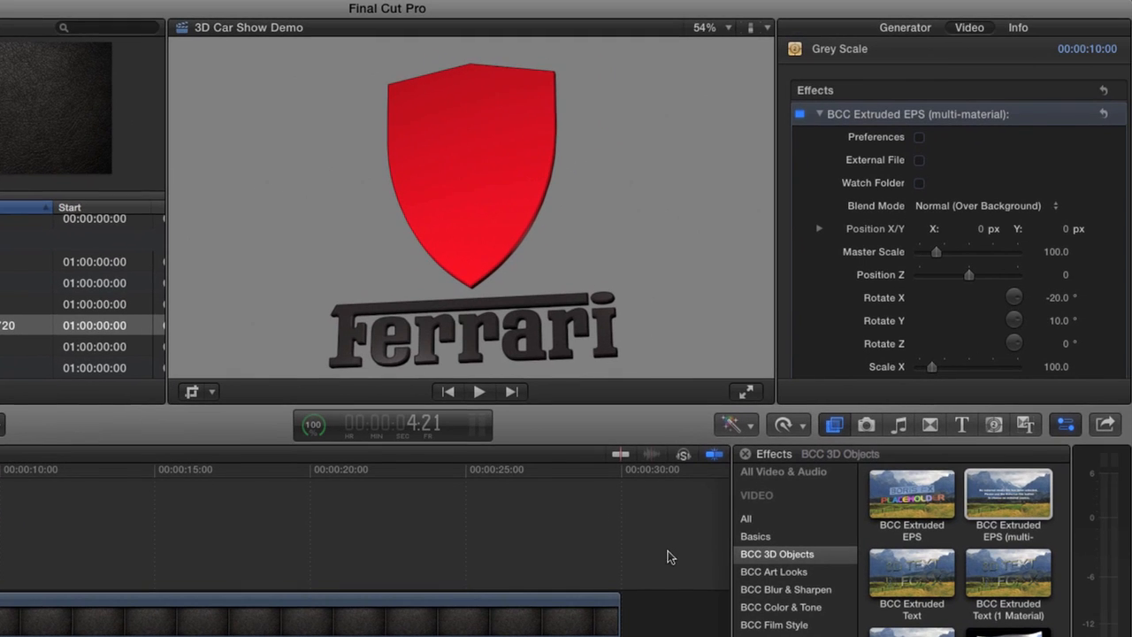
# Step: Turn on back bevels for the extruded Ferrari logo and set its extrusion depth to 5
pyautogui.click(730, 28)
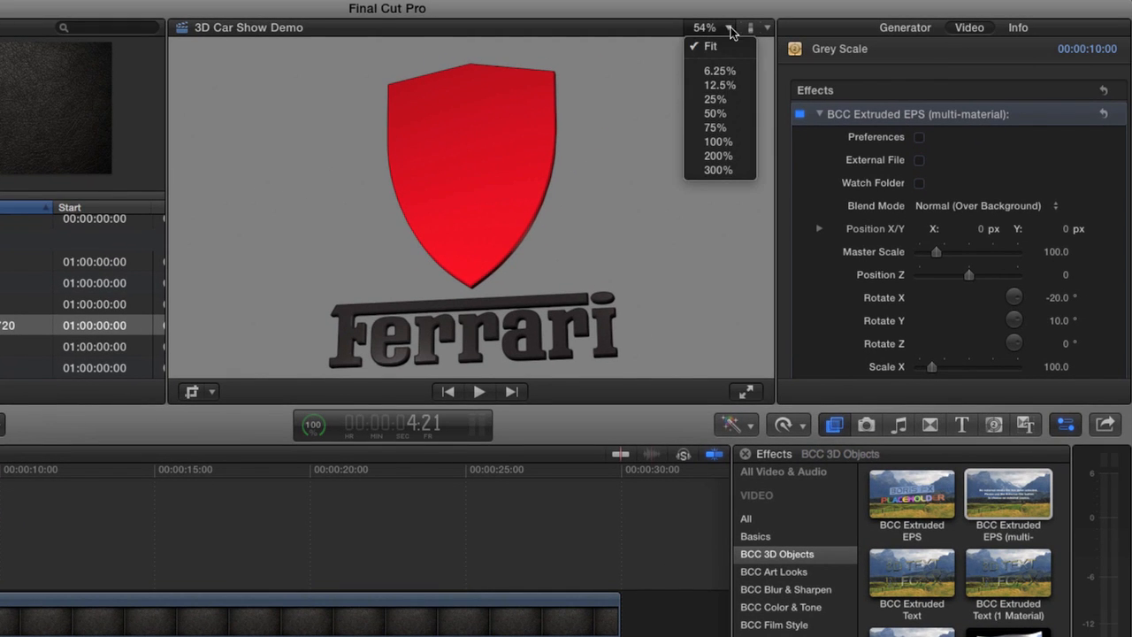
pyautogui.click(718, 143)
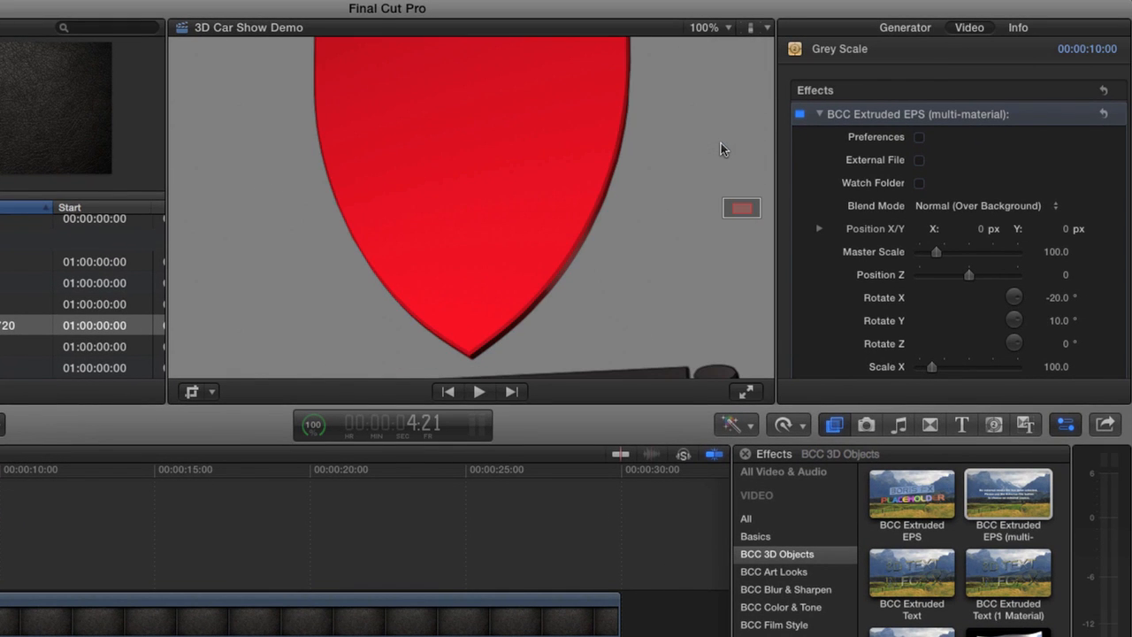
pyautogui.moveTo(740, 206); pyautogui.dragTo(744, 211)
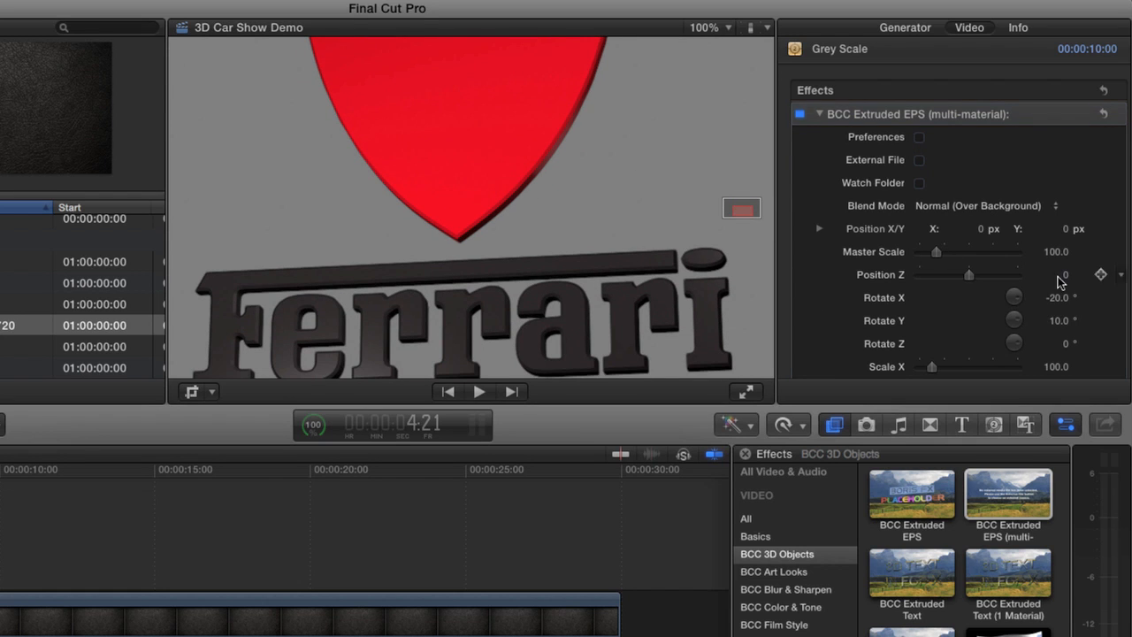
pyautogui.scroll(-8, 1108, 298)
pyautogui.scroll(-5, 1106, 296)
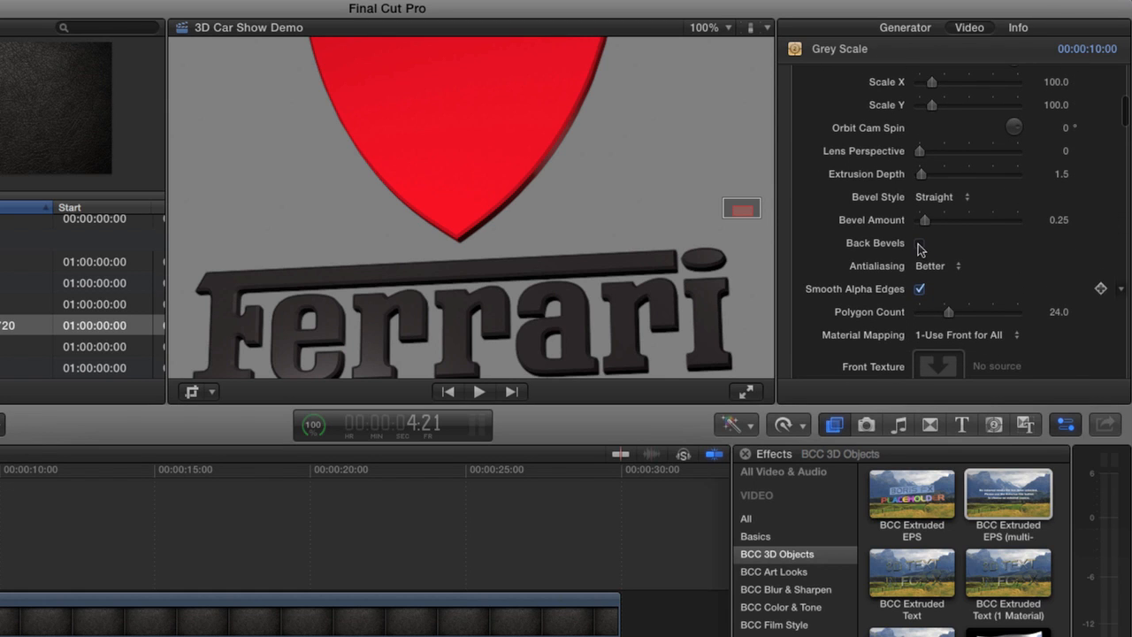
pyautogui.click(919, 247)
pyautogui.click(1060, 174)
pyautogui.write('5')
pyautogui.press('Return')
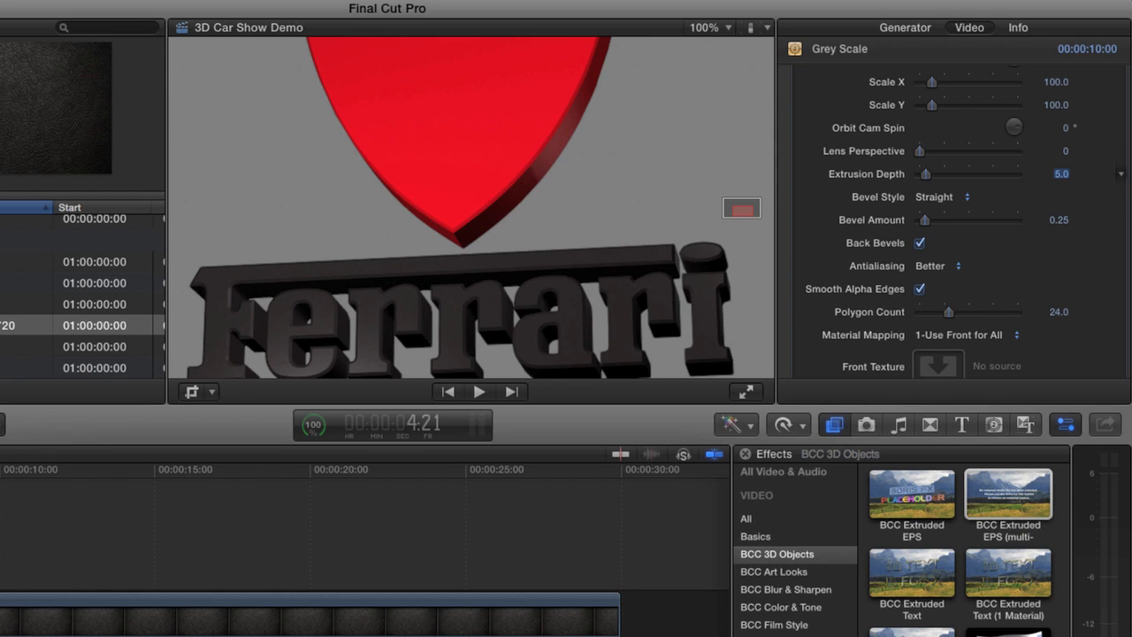
# Step: Set the extruded logo's bevel amount to 0.3 and its bevel style to Convex
pyautogui.click(1059, 219)
pyautogui.write('.3')
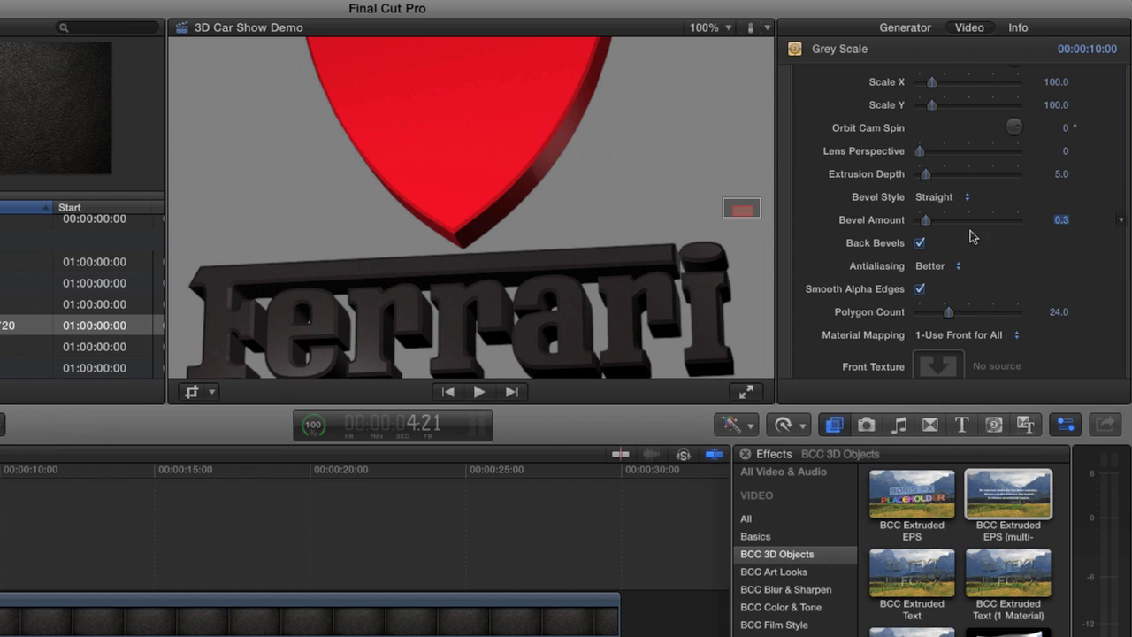
pyautogui.click(966, 199)
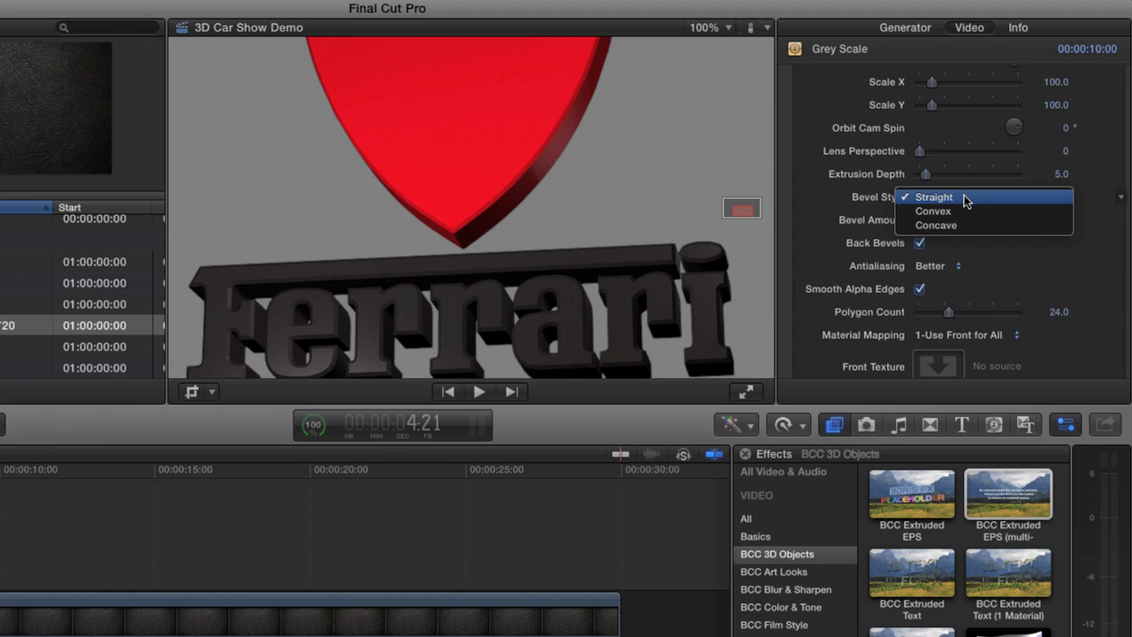
pyautogui.click(719, 29)
pyautogui.click(716, 28)
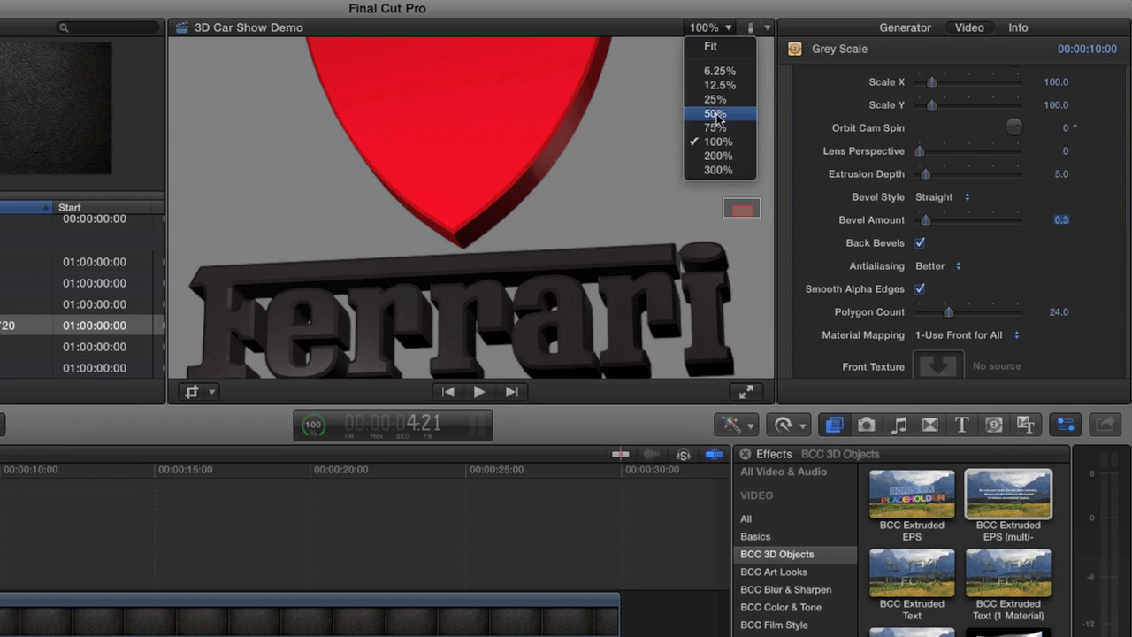
pyautogui.click(711, 158)
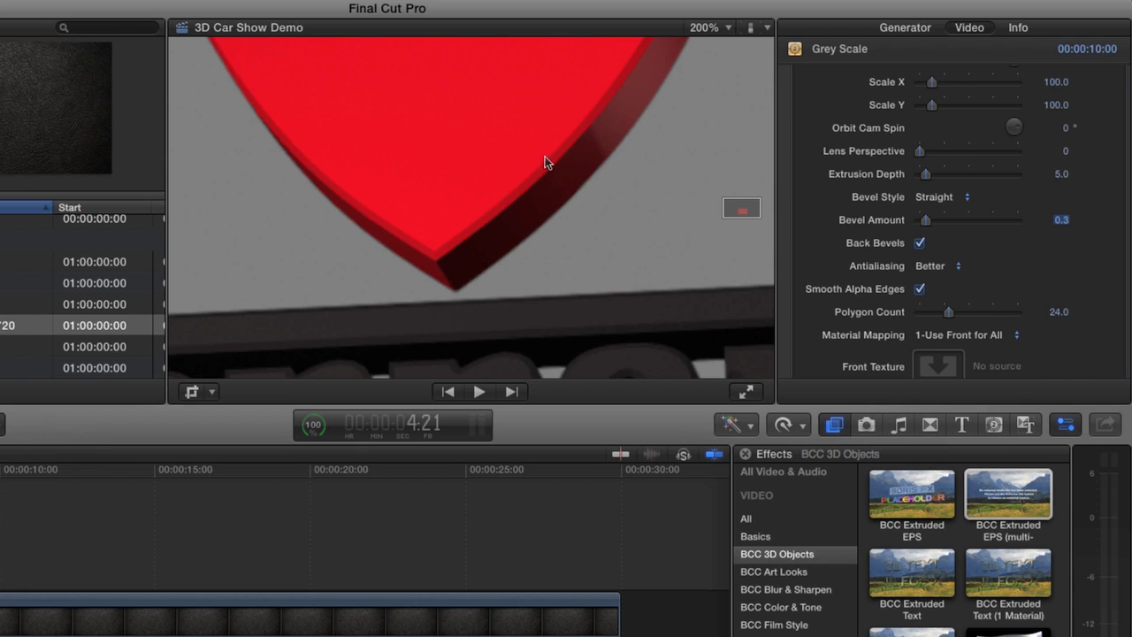
pyautogui.click(935, 196)
pyautogui.click(934, 211)
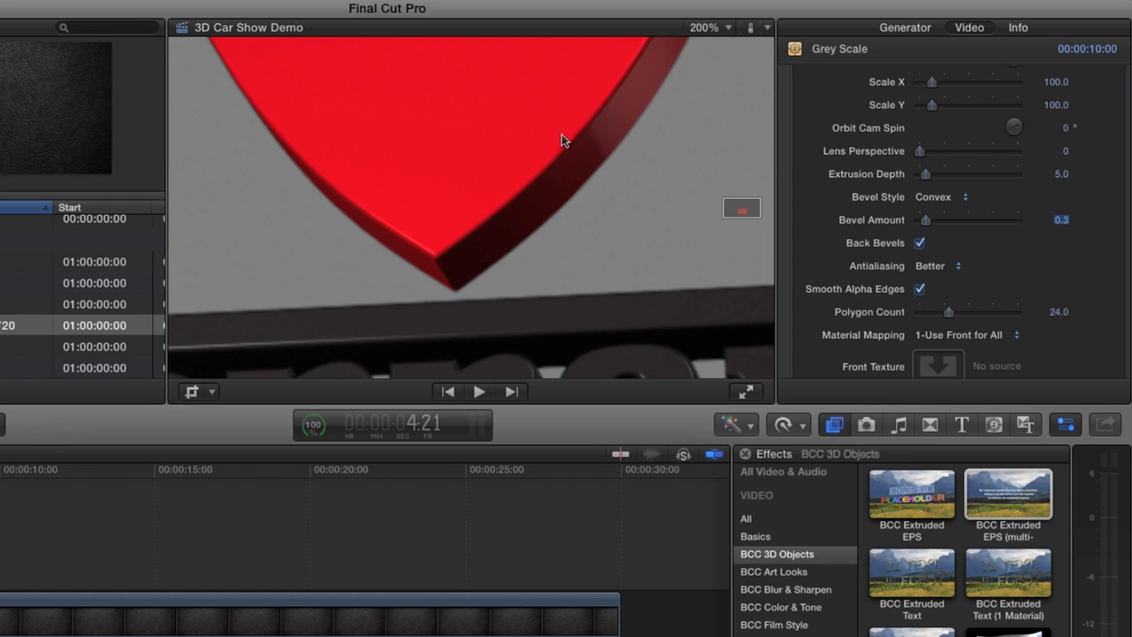
# Step: Apply the ferrari-face-720p clip as the front texture of the extruded logo
pyautogui.click(707, 32)
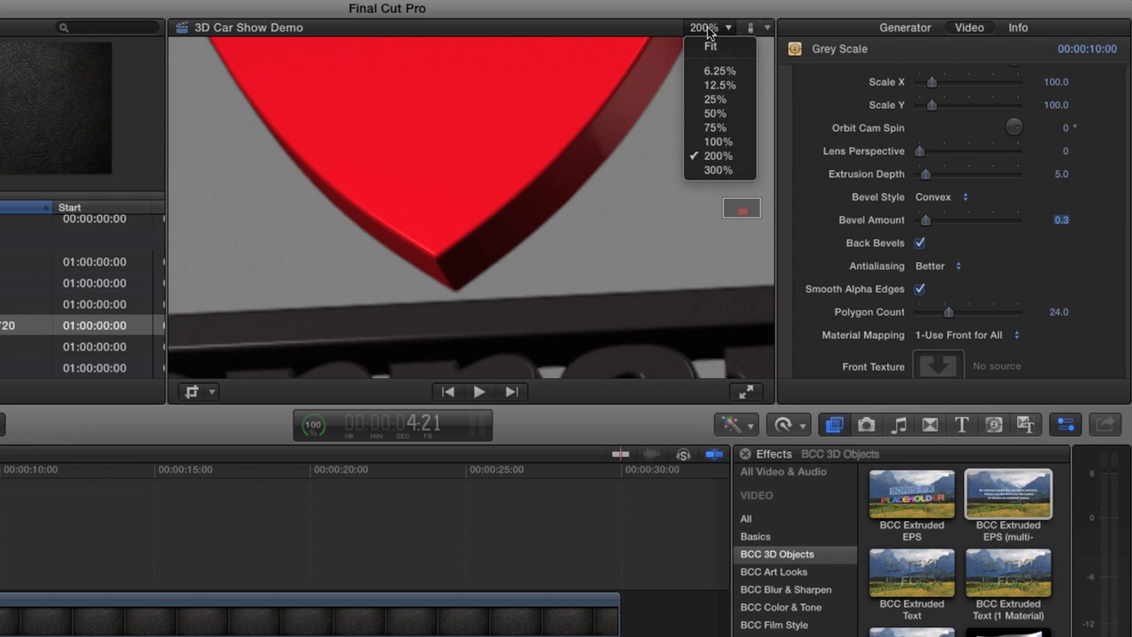
pyautogui.click(708, 42)
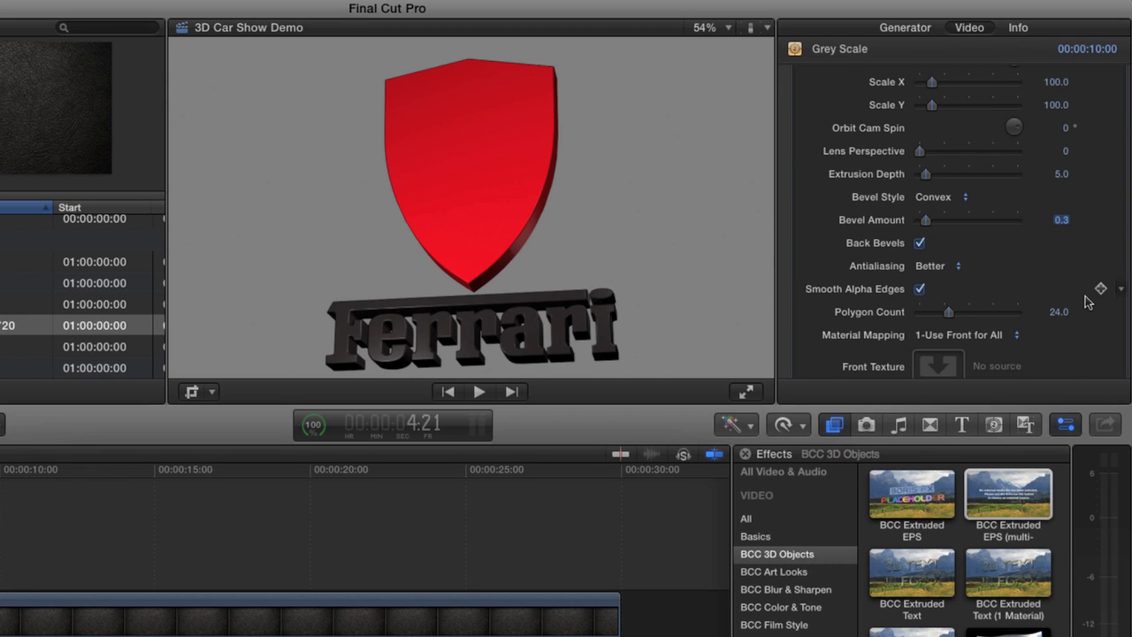
pyautogui.scroll(-5, 1089, 302)
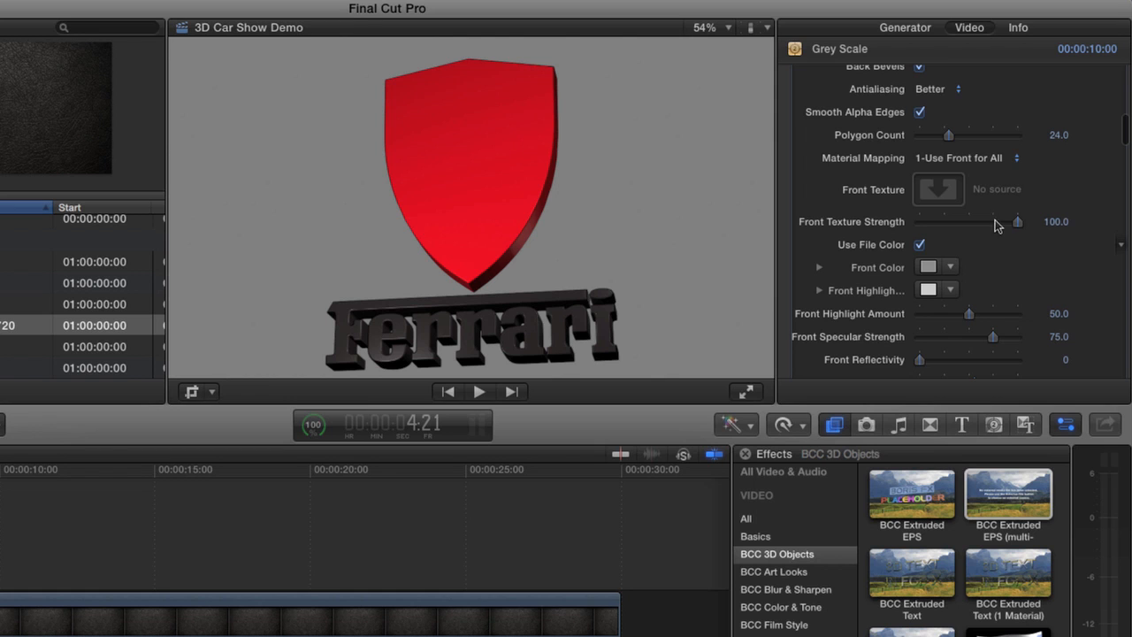
pyautogui.click(941, 191)
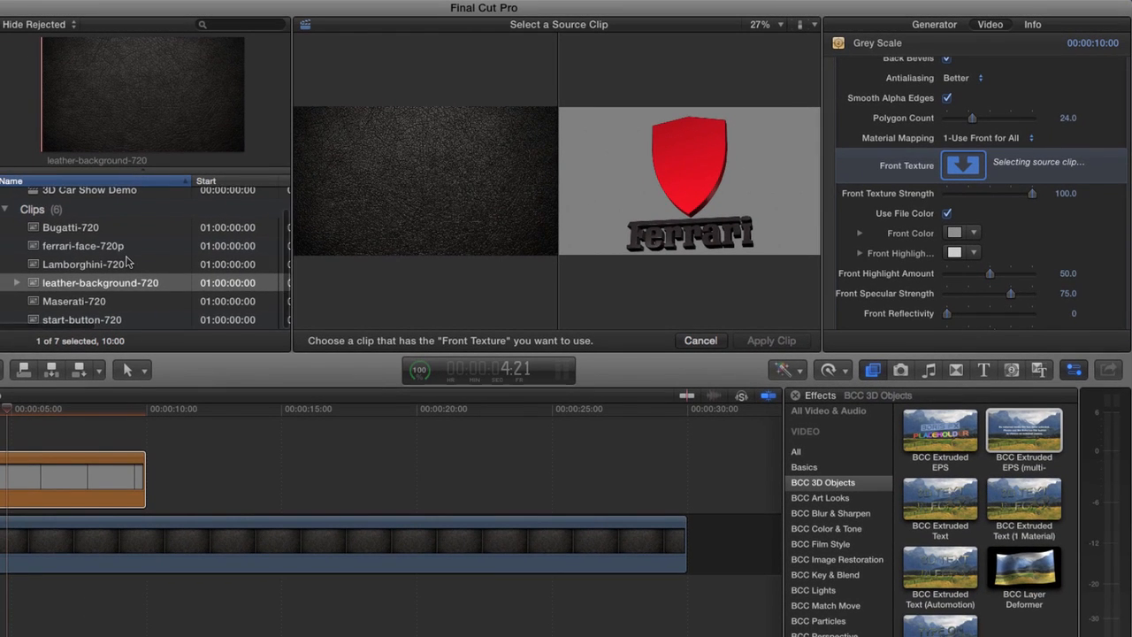
pyautogui.scroll(1, 127, 261)
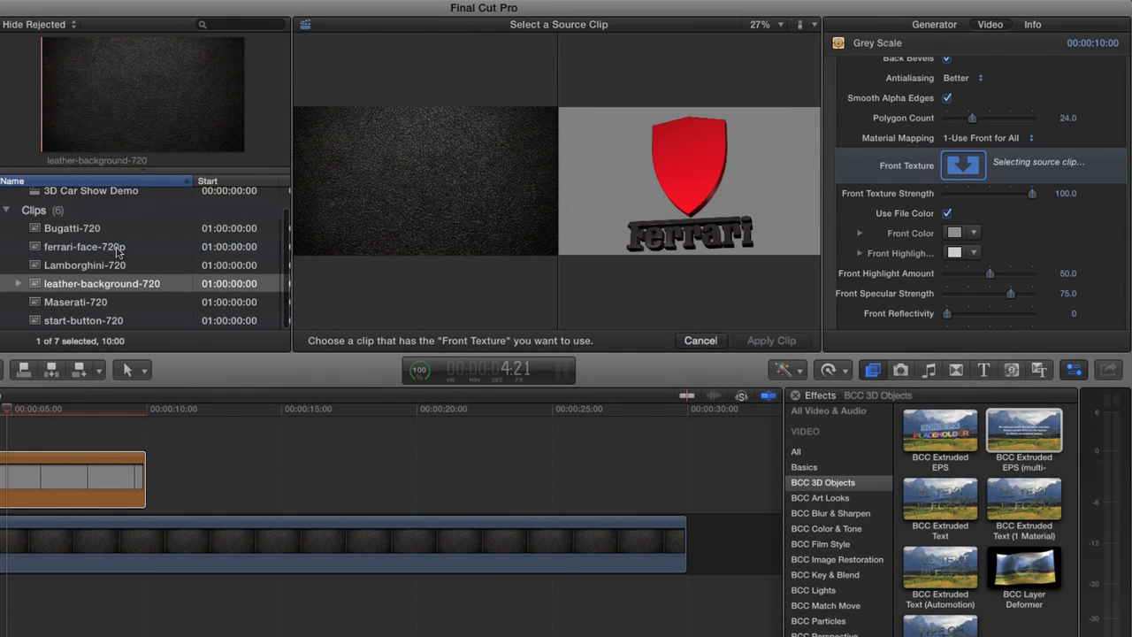
pyautogui.click(120, 250)
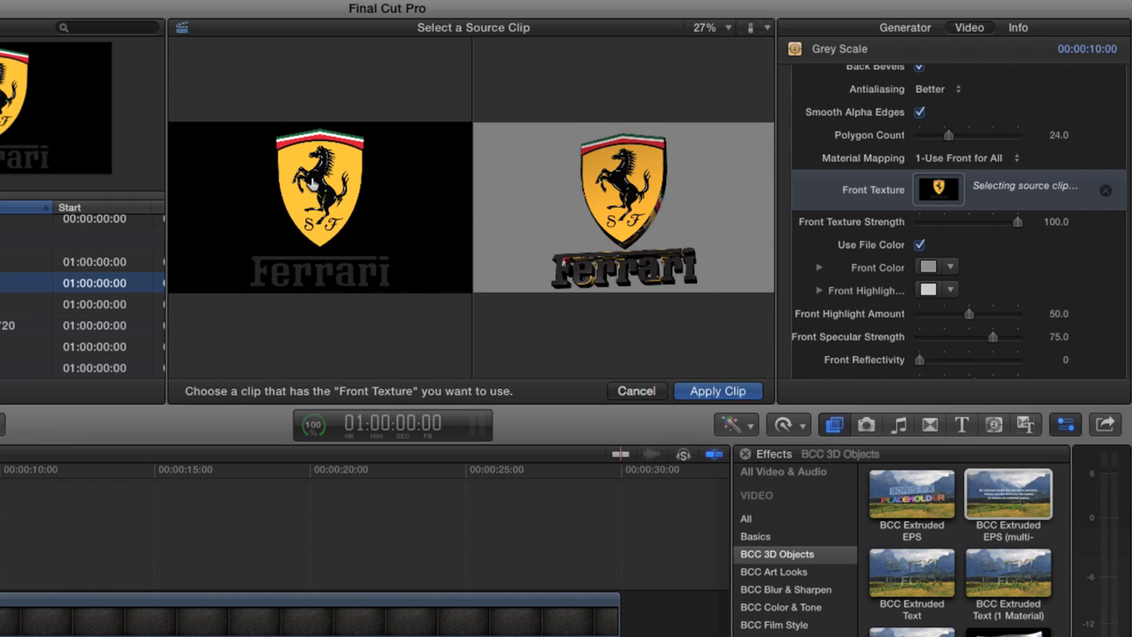
pyautogui.click(731, 395)
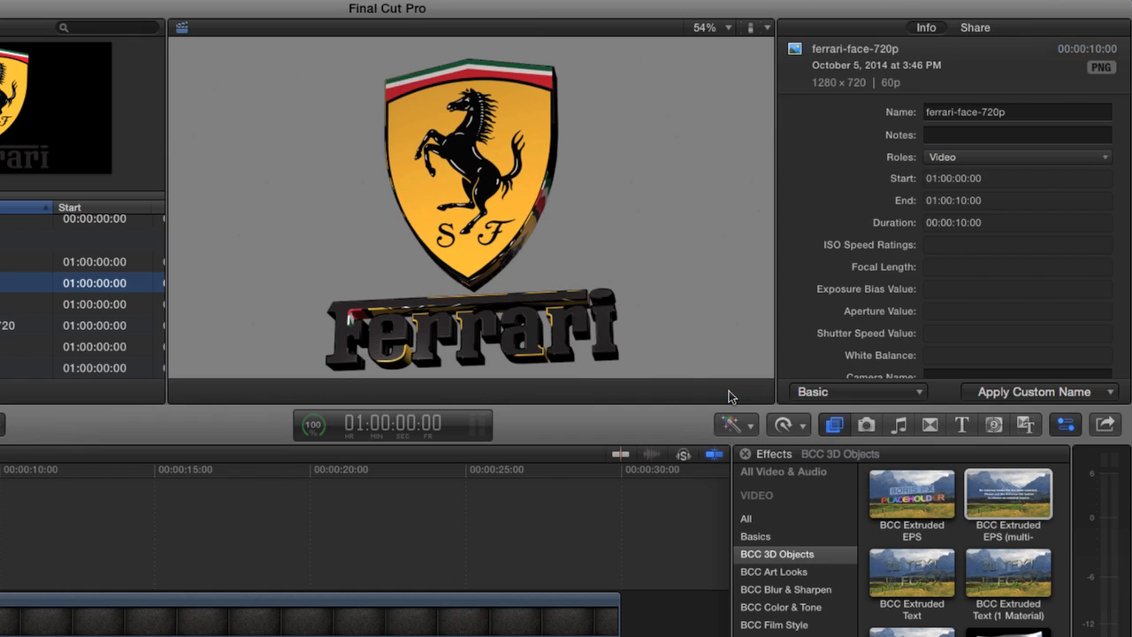
# Step: Inspect the textured logo's edges up close and set the effect's Rotate Y to 45 degrees
pyautogui.click(726, 28)
pyautogui.click(719, 156)
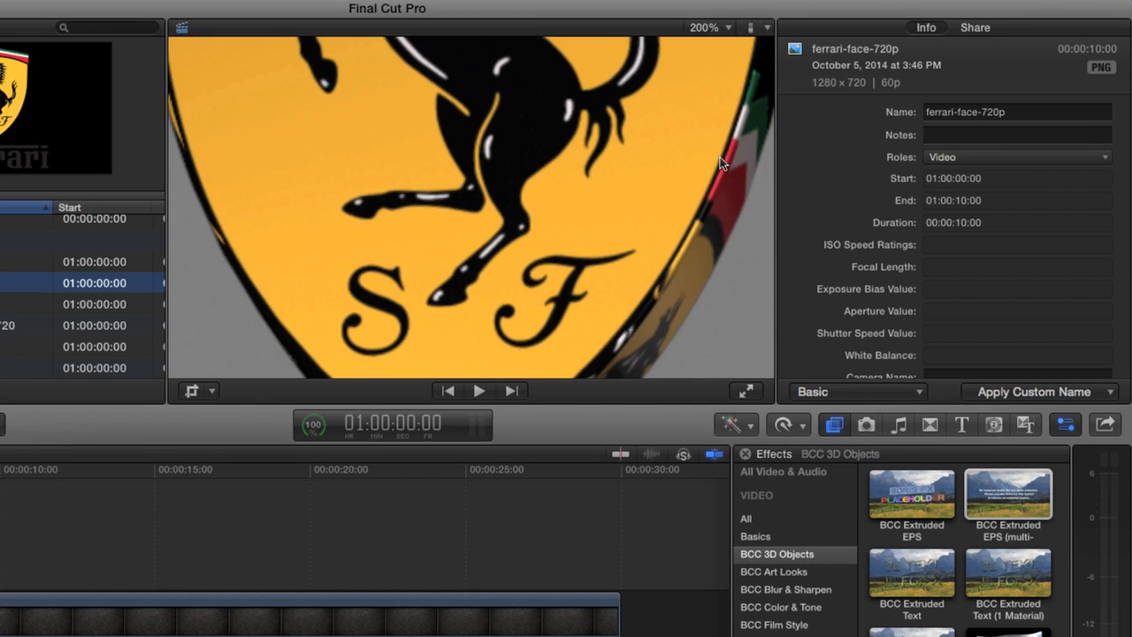
pyautogui.click(724, 29)
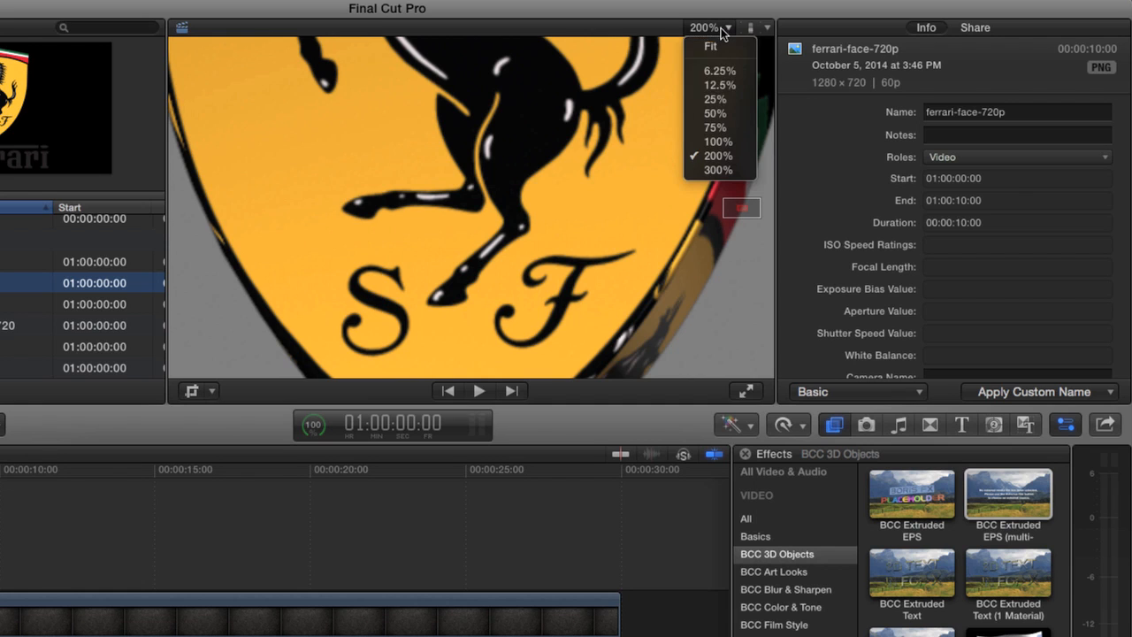
pyautogui.click(720, 141)
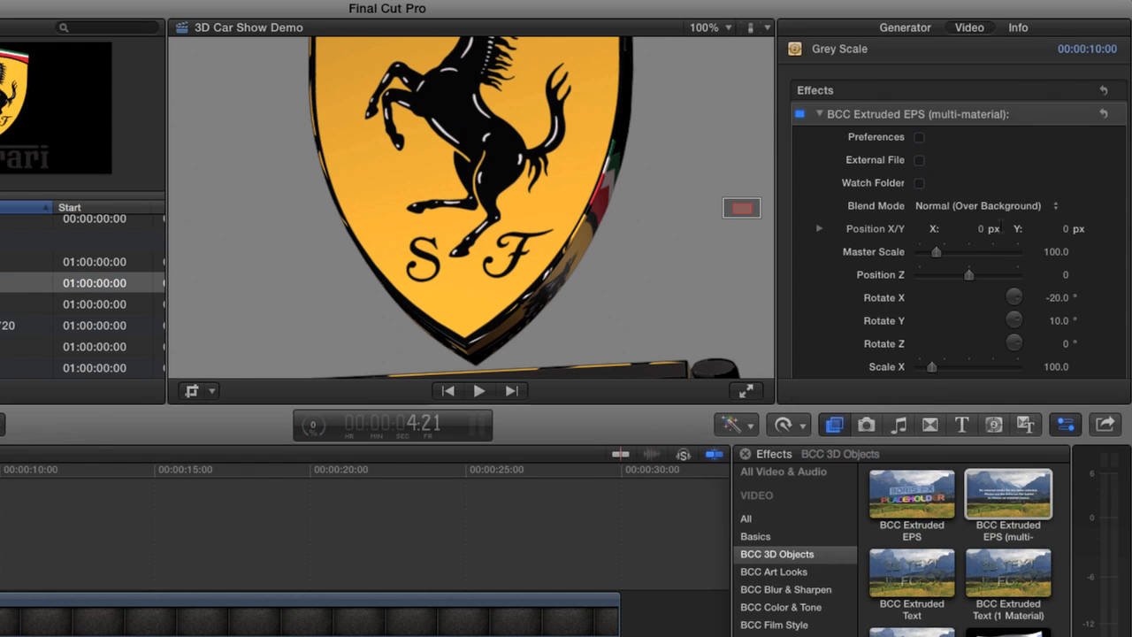
pyautogui.click(1060, 321)
pyautogui.write('45')
pyautogui.press('Return')
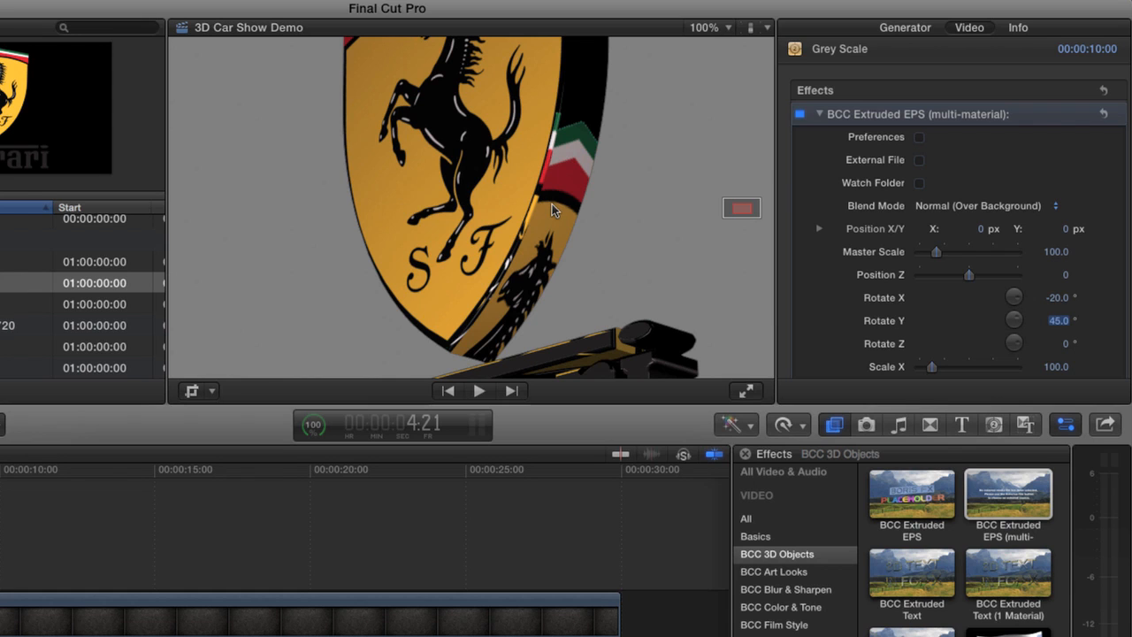
# Step: Set the extruded logo's material mapping to 2-Front=Back, Side=Bevel
pyautogui.moveTo(738, 208); pyautogui.dragTo(737, 207)
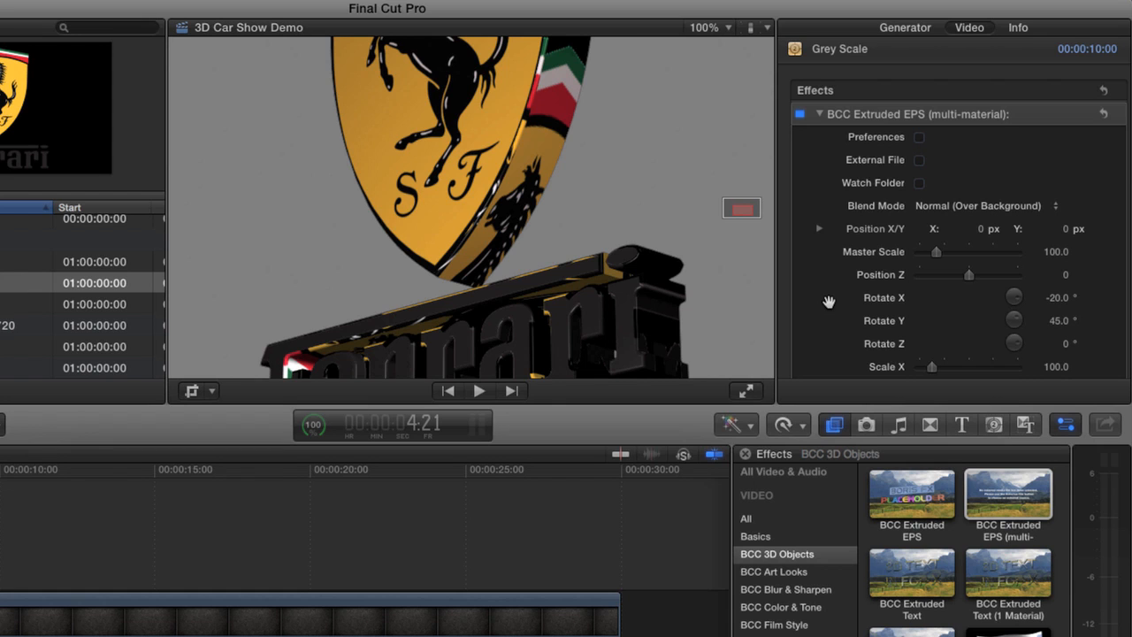
pyautogui.scroll(-10, 829, 301)
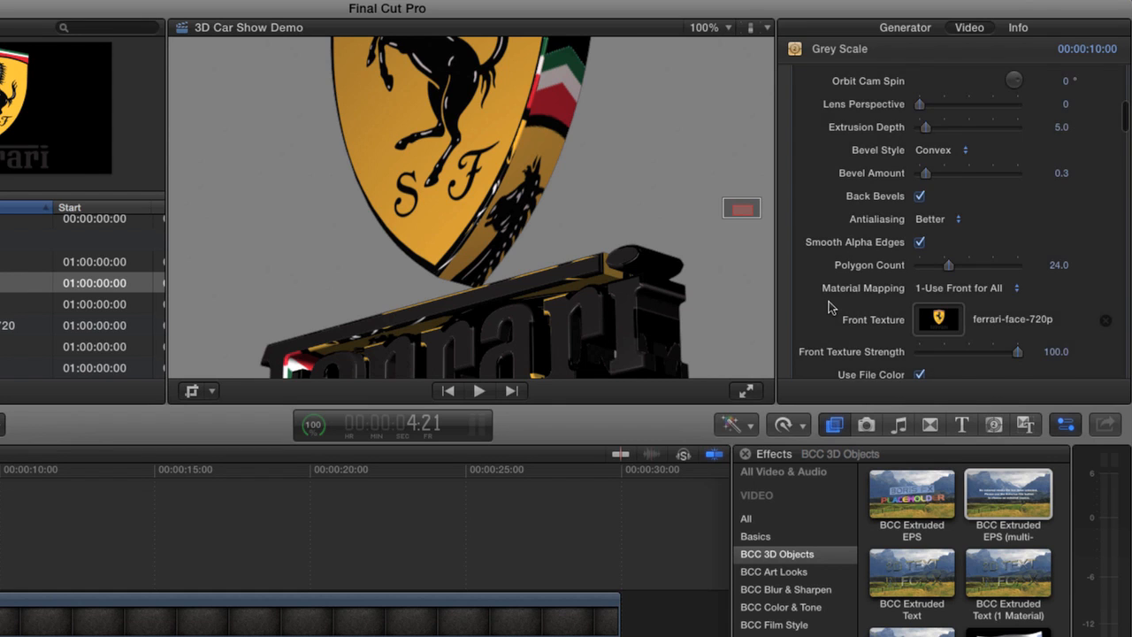
pyautogui.scroll(-3, 829, 306)
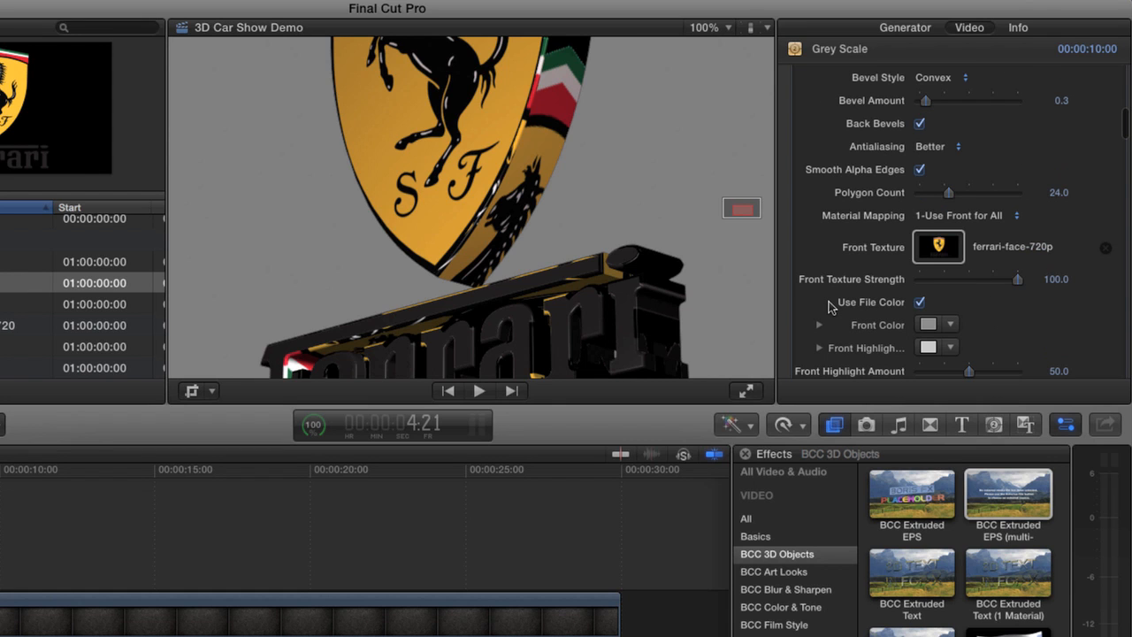
pyautogui.click(1001, 218)
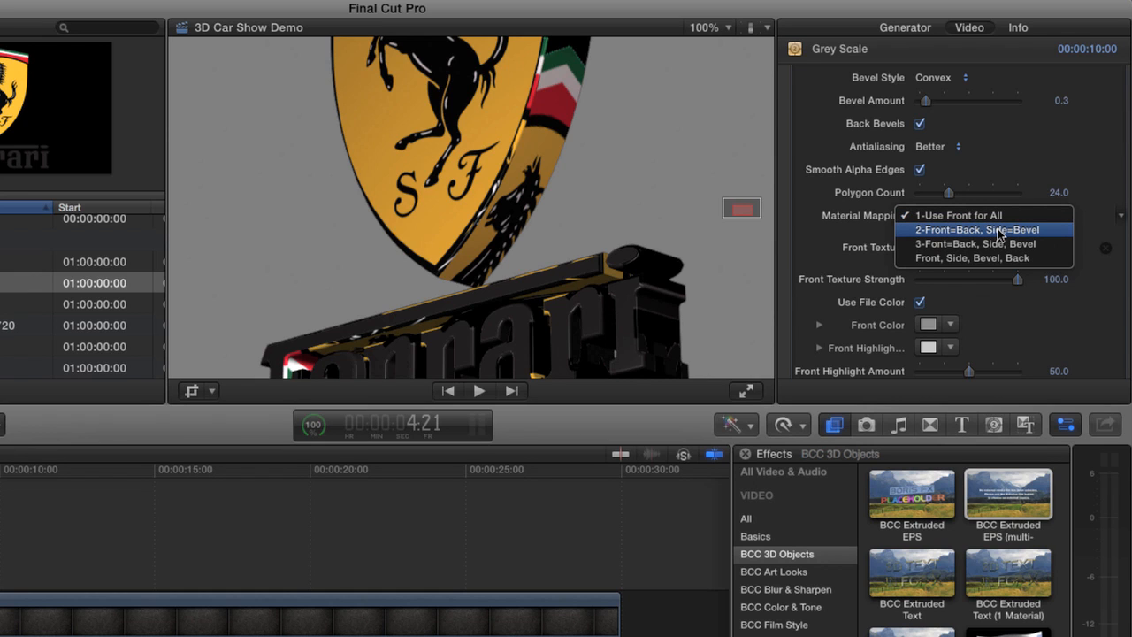
pyautogui.click(1000, 230)
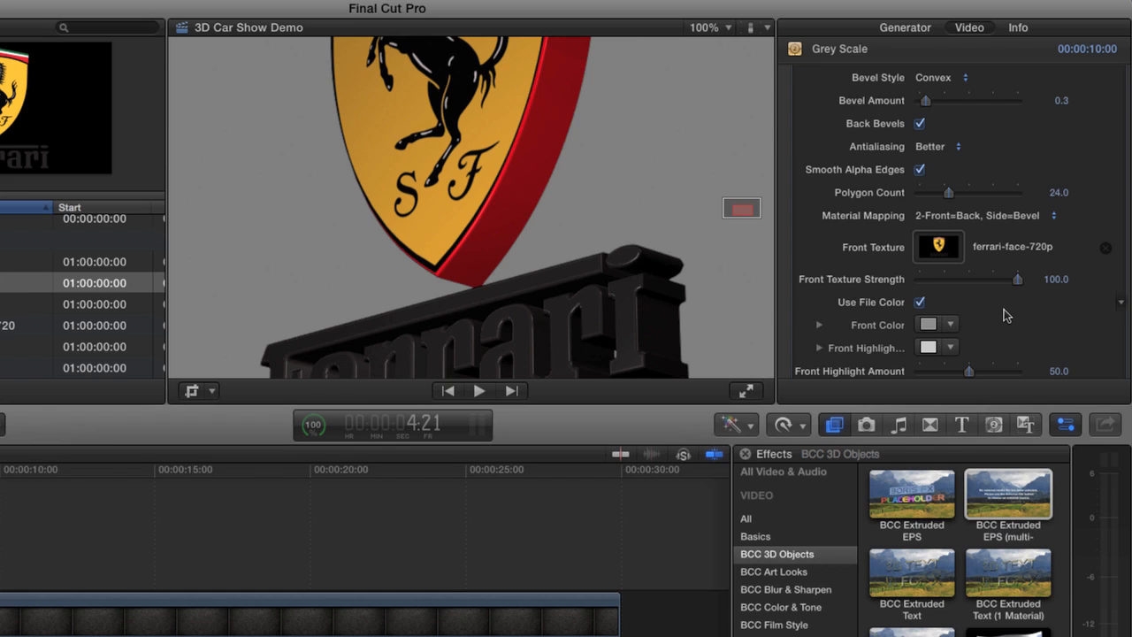
# Step: Preview custom side colors on the extruded logo with Use File Color off, and restore the side's file color
pyautogui.scroll(-5, 1005, 316)
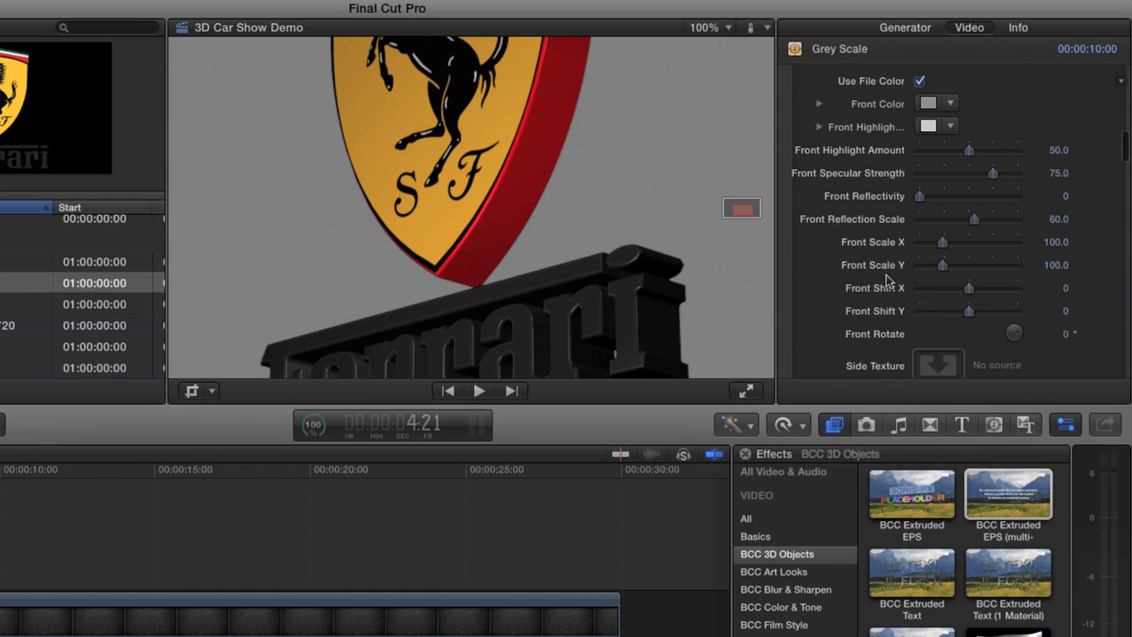
pyautogui.scroll(-2, 849, 283)
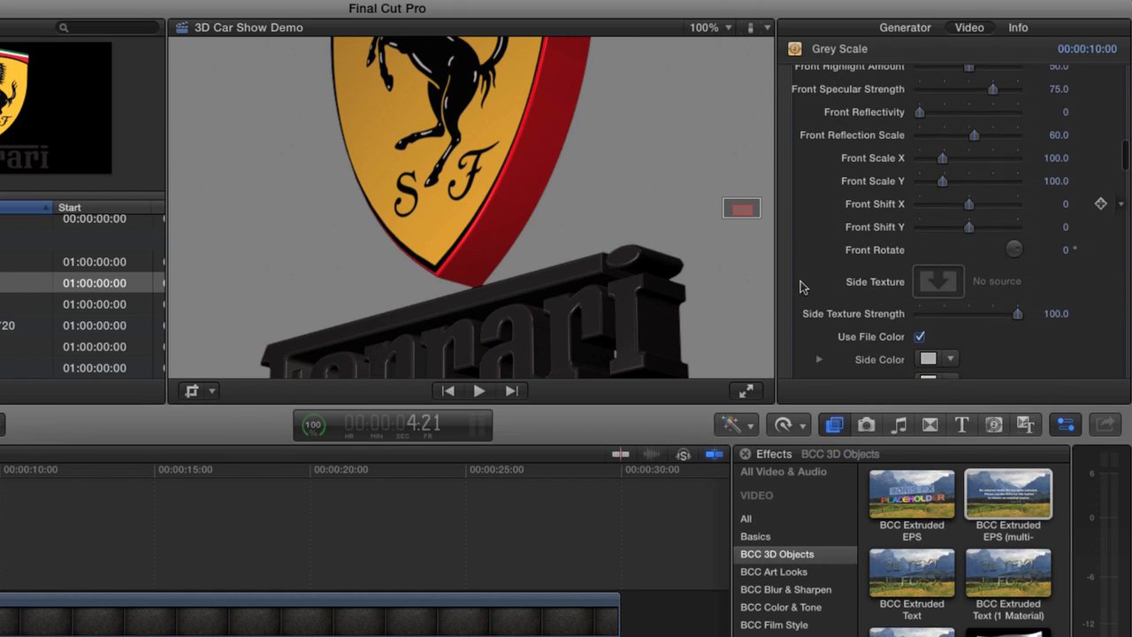
pyautogui.scroll(-3, 802, 286)
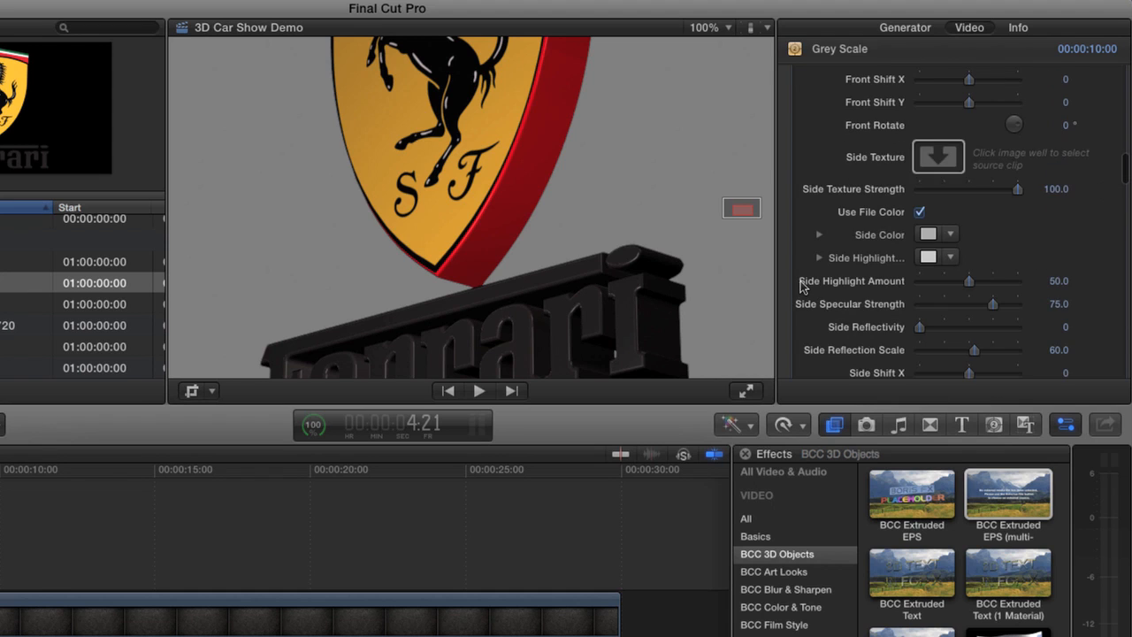
pyautogui.click(920, 213)
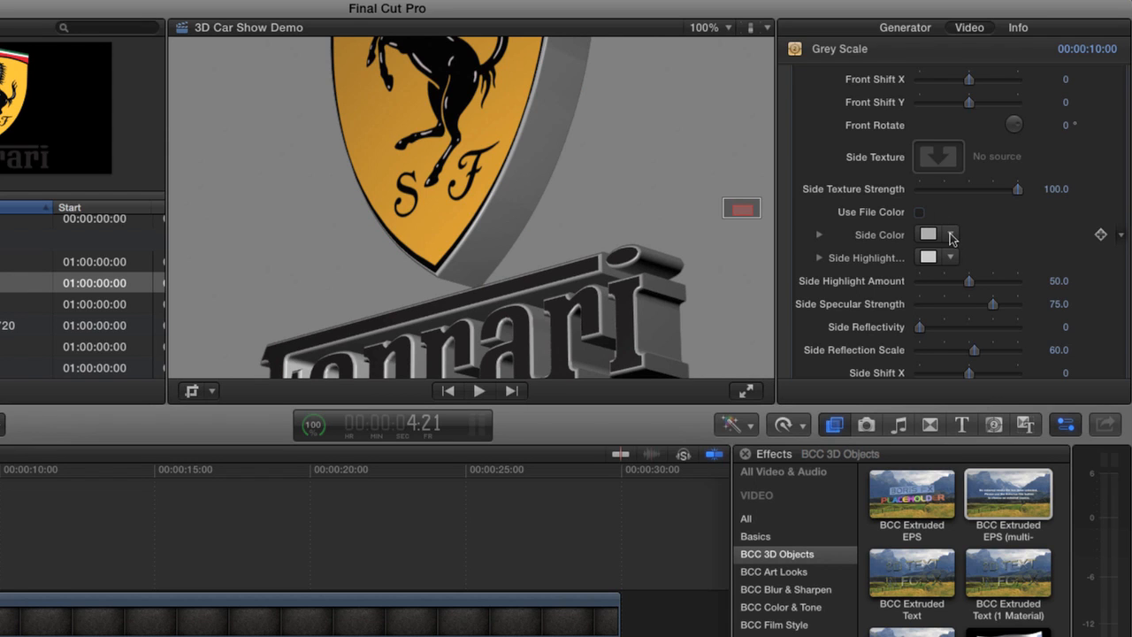
pyautogui.click(951, 235)
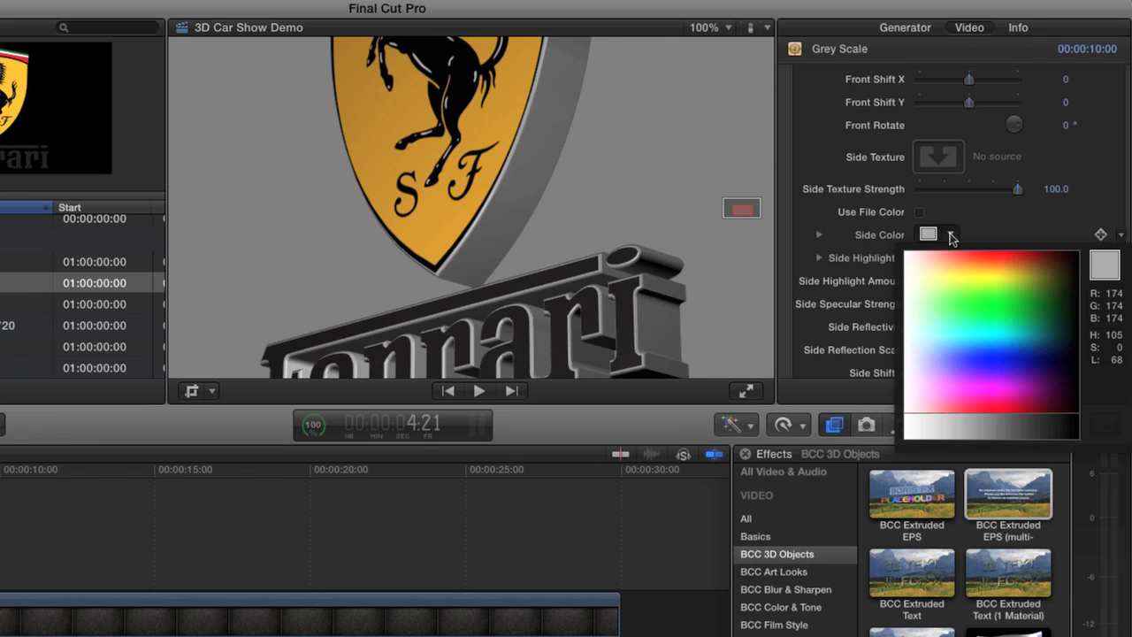
pyautogui.moveTo(963, 260); pyautogui.dragTo(997, 328)
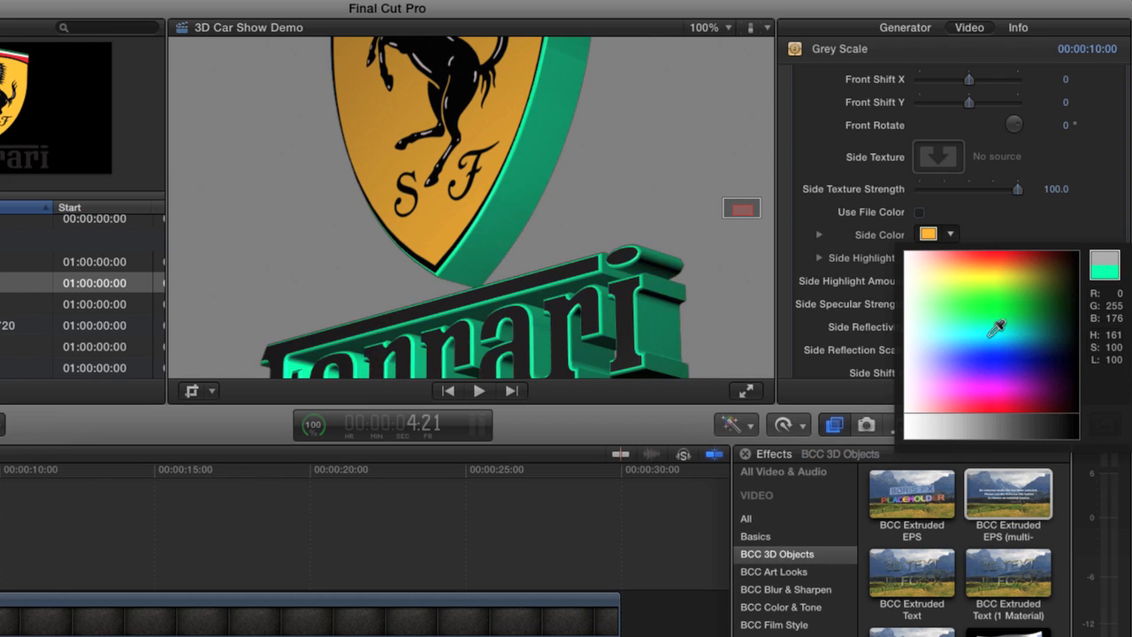
pyautogui.click(989, 228)
pyautogui.click(920, 212)
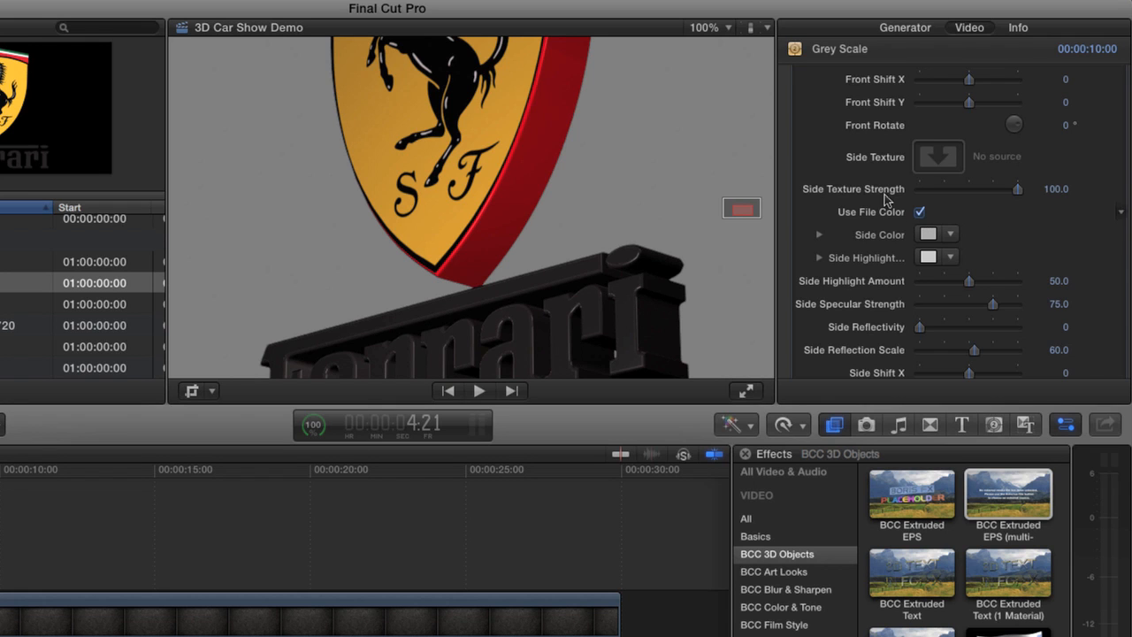
# Step: Fit the whole logo in the viewer and set its Rotate X and Rotate Y to 0 degrees
pyautogui.scroll(10, 822, 151)
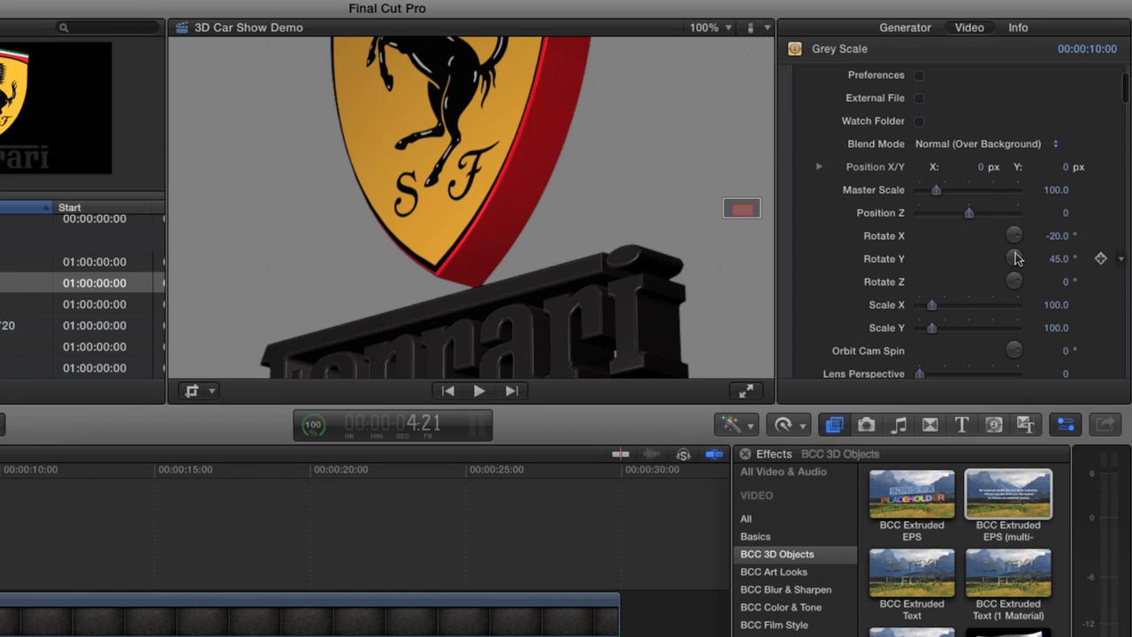
pyautogui.click(716, 27)
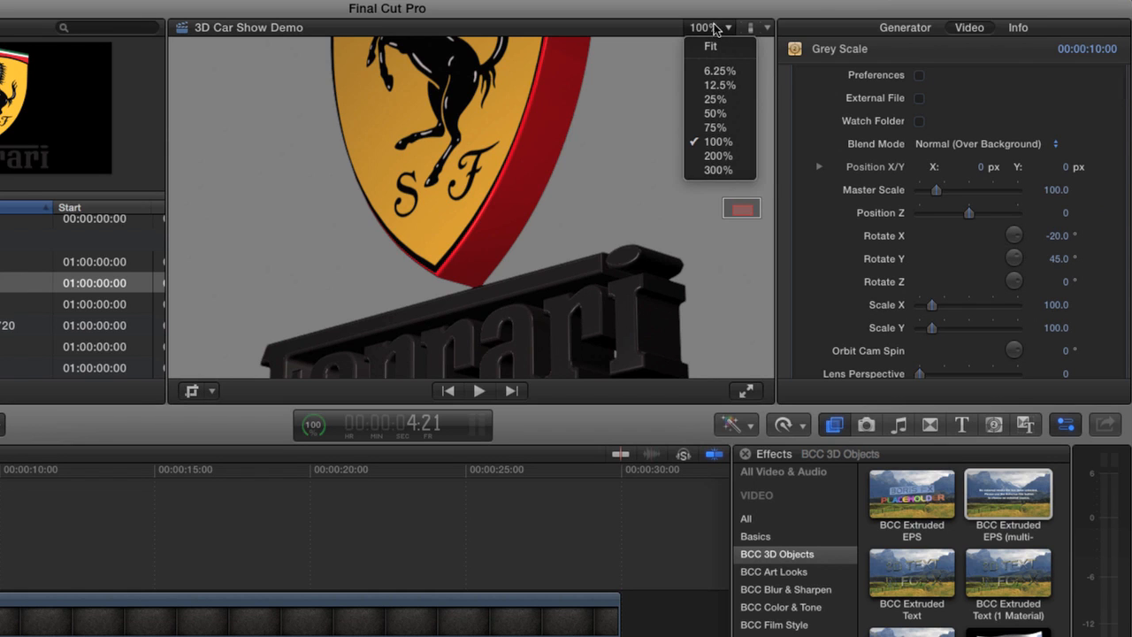
pyautogui.click(1013, 269)
pyautogui.click(1057, 237)
pyautogui.write('0')
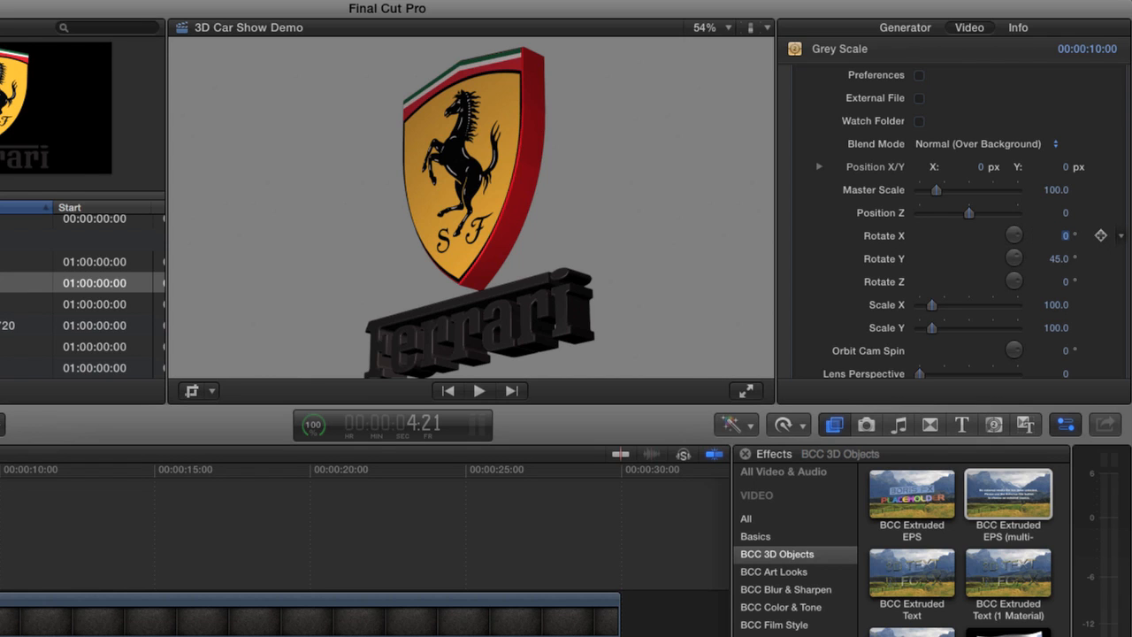
pyautogui.press('Return')
pyautogui.click(1055, 264)
pyautogui.write('0')
pyautogui.press('Return')
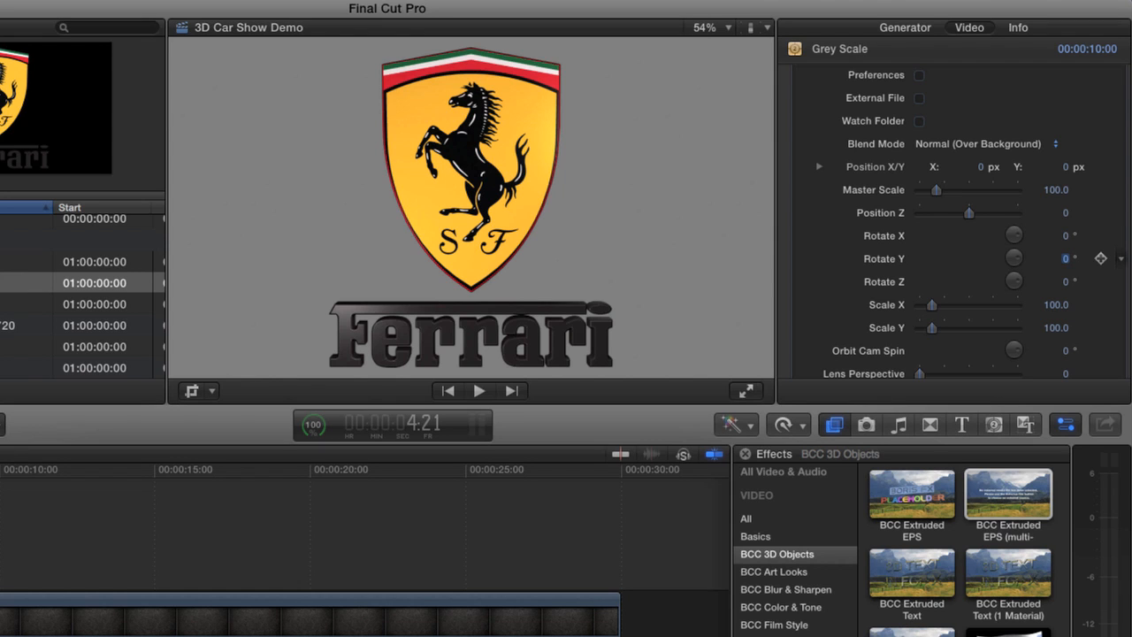
# Step: Set the extruded logo's Master Scale to 80
pyautogui.click(1058, 190)
pyautogui.write('80')
pyautogui.press('Return')
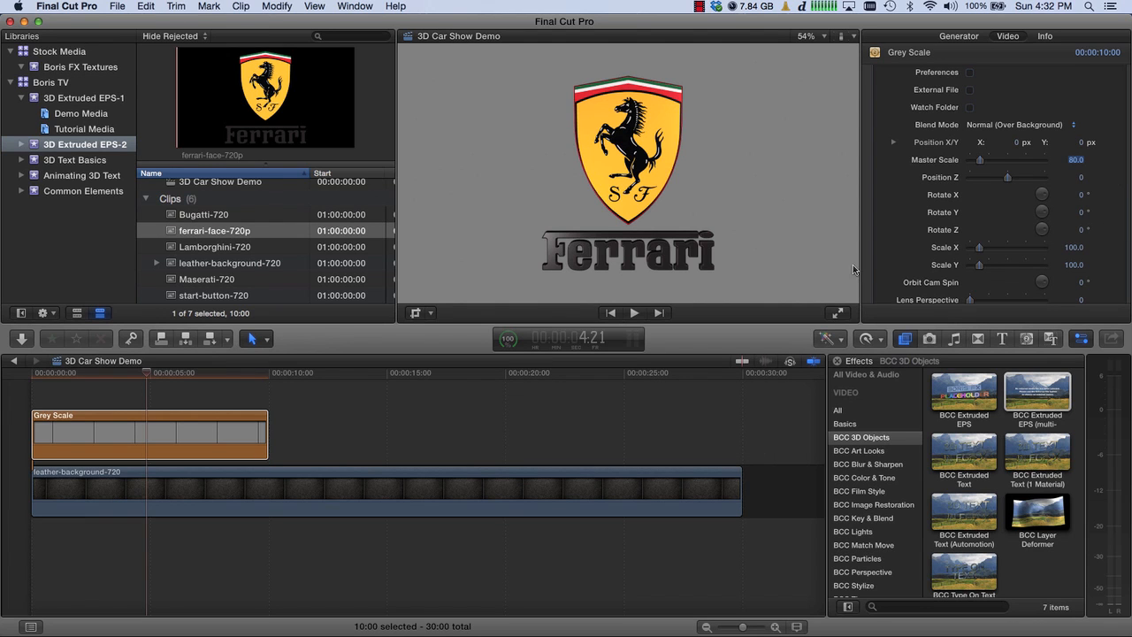
# Step: At the start of the Grey Scale clip, keyframe Position Z at 50 and Rotate Y at -360 degrees
pyautogui.click(132, 444)
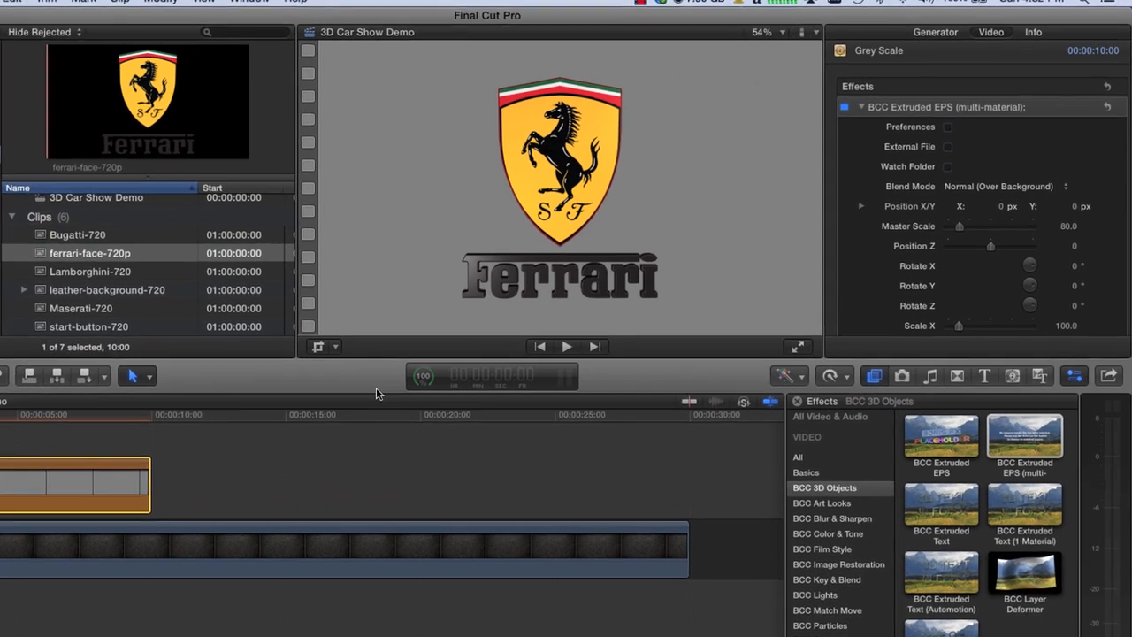
pyautogui.scroll(-5, 841, 305)
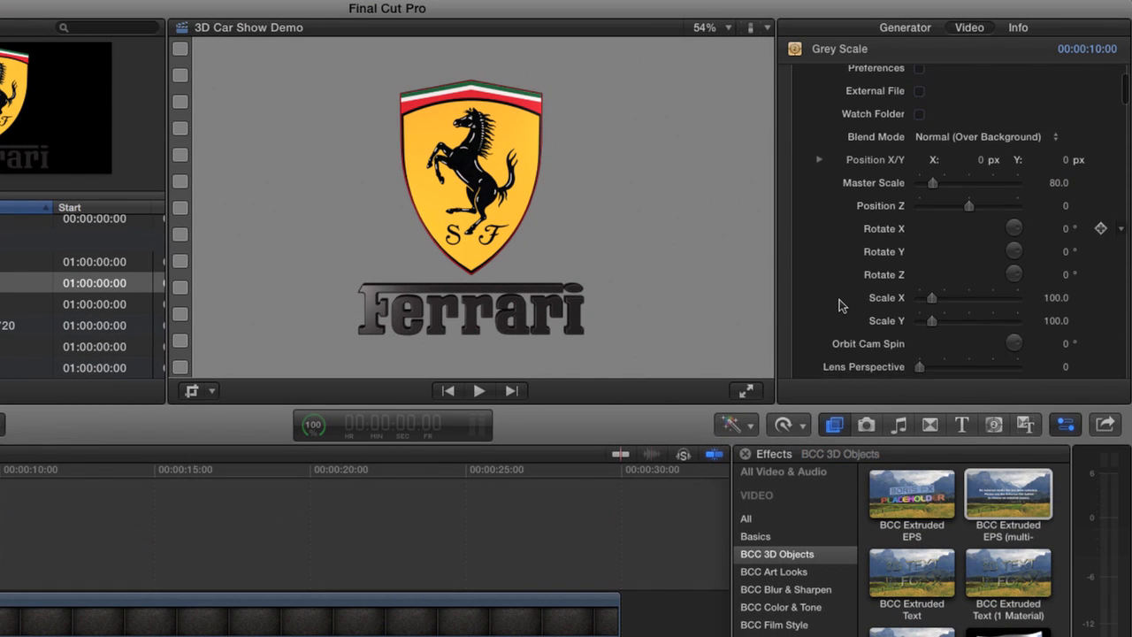
pyautogui.scroll(-2, 840, 305)
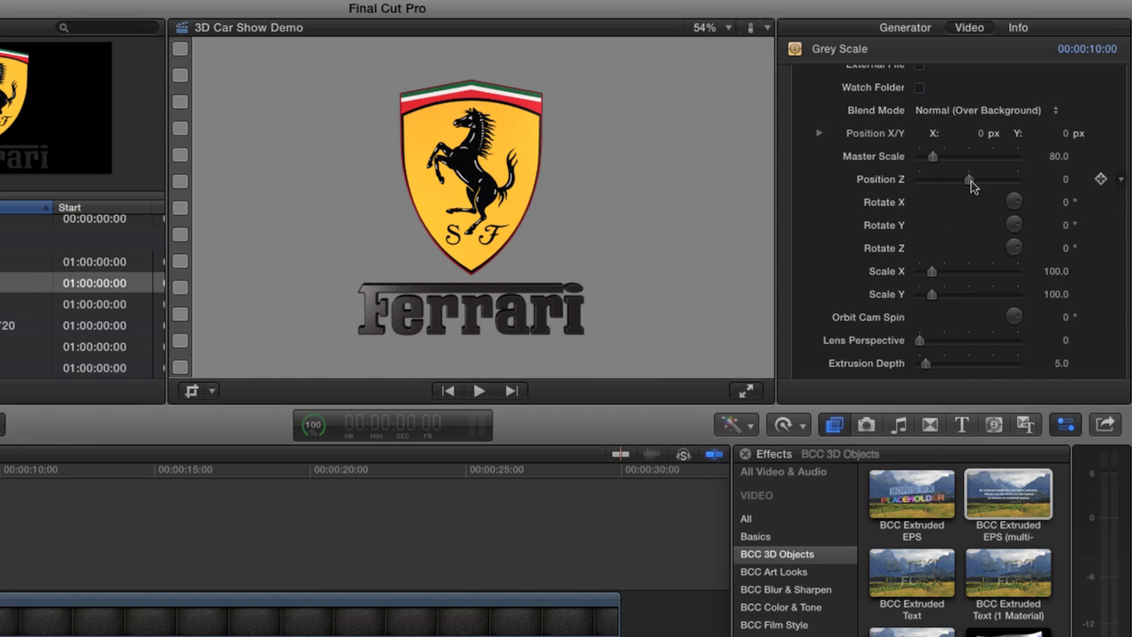
pyautogui.click(1102, 181)
pyautogui.moveTo(971, 179); pyautogui.dragTo(1051, 183)
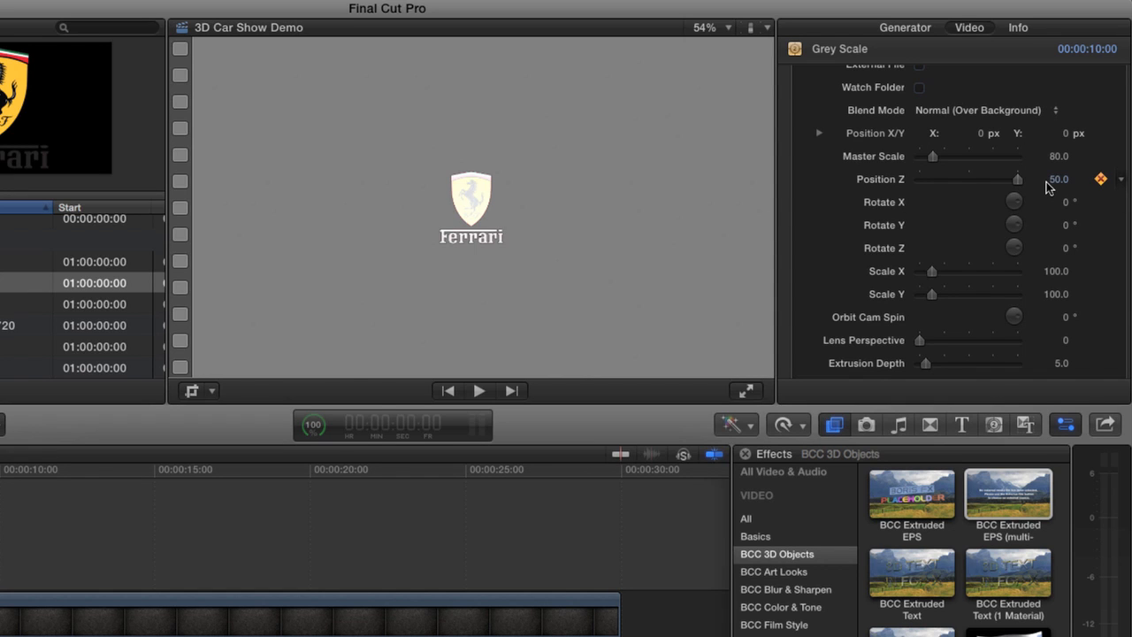
pyautogui.click(1064, 226)
pyautogui.write('-360')
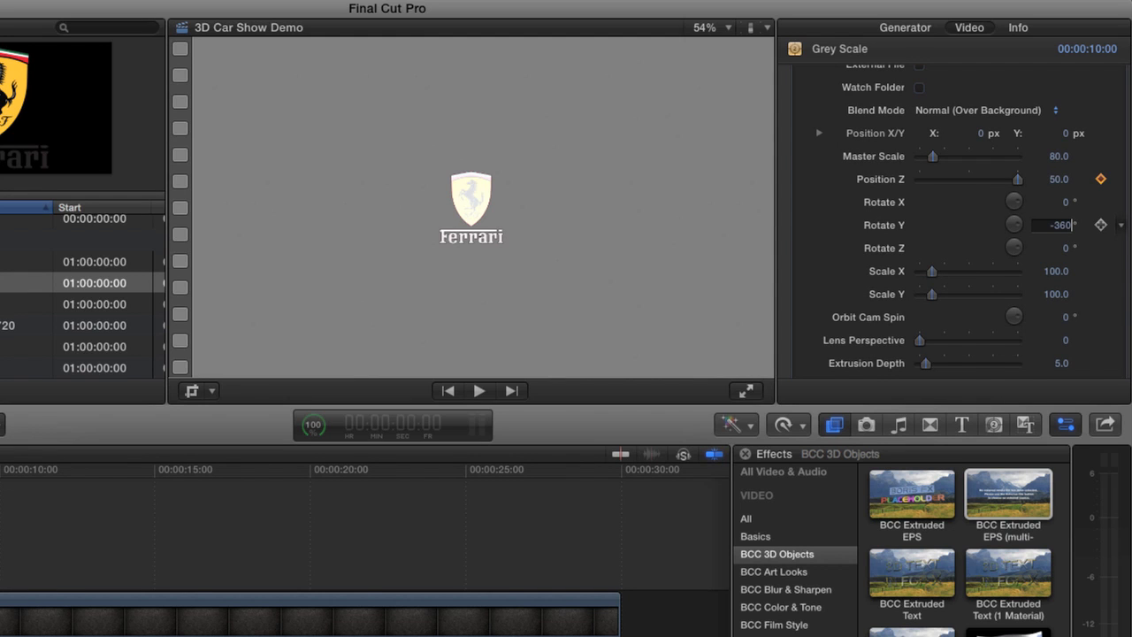
pyautogui.press('Return')
pyautogui.click(1101, 224)
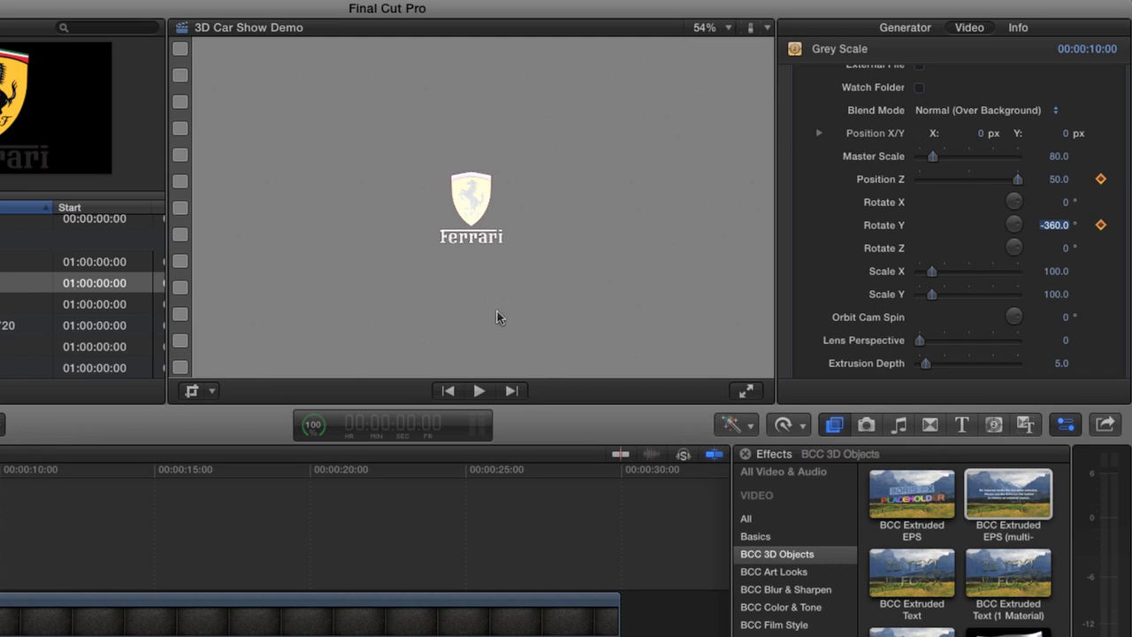
# Step: At the 2:00 mark, keyframe the logo's Position Z at 0 and Rotate Y at 0 degrees
pyautogui.click(405, 430)
pyautogui.write('2:00')
pyautogui.press('Return')
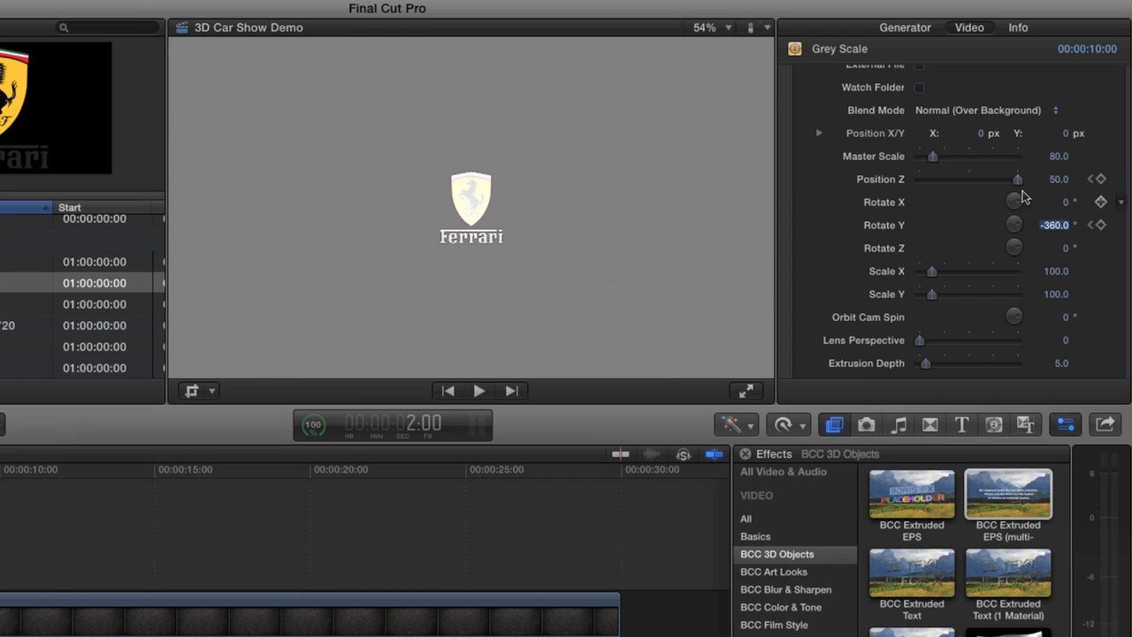
pyautogui.click(1057, 180)
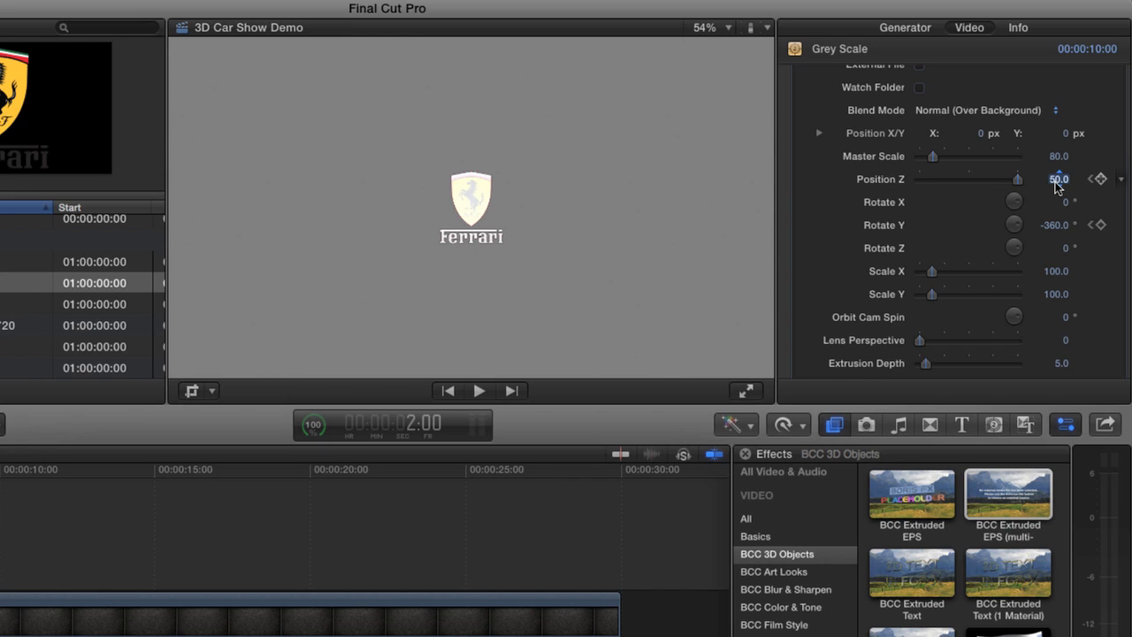
pyautogui.write('0')
pyautogui.press('Return')
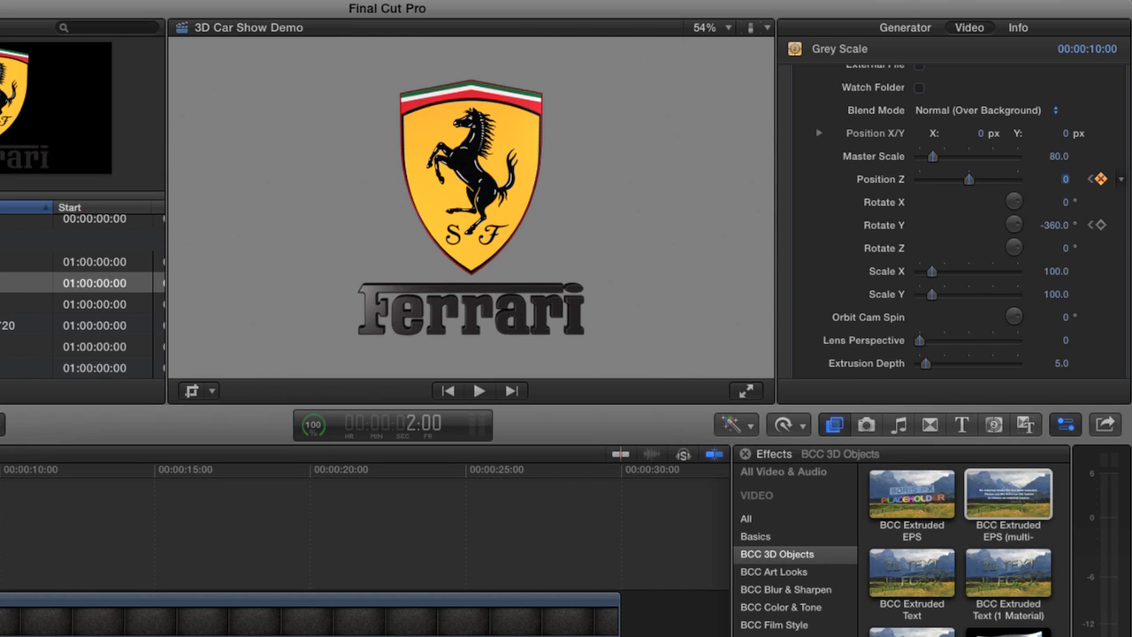
pyautogui.click(1053, 226)
pyautogui.write('0')
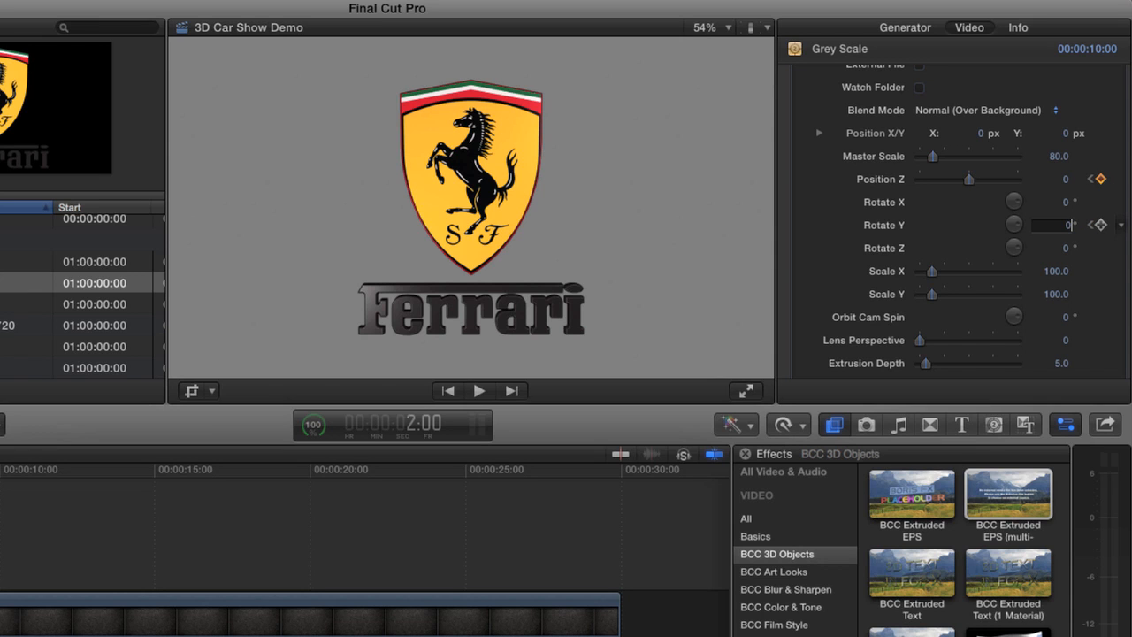
pyautogui.press('Return')
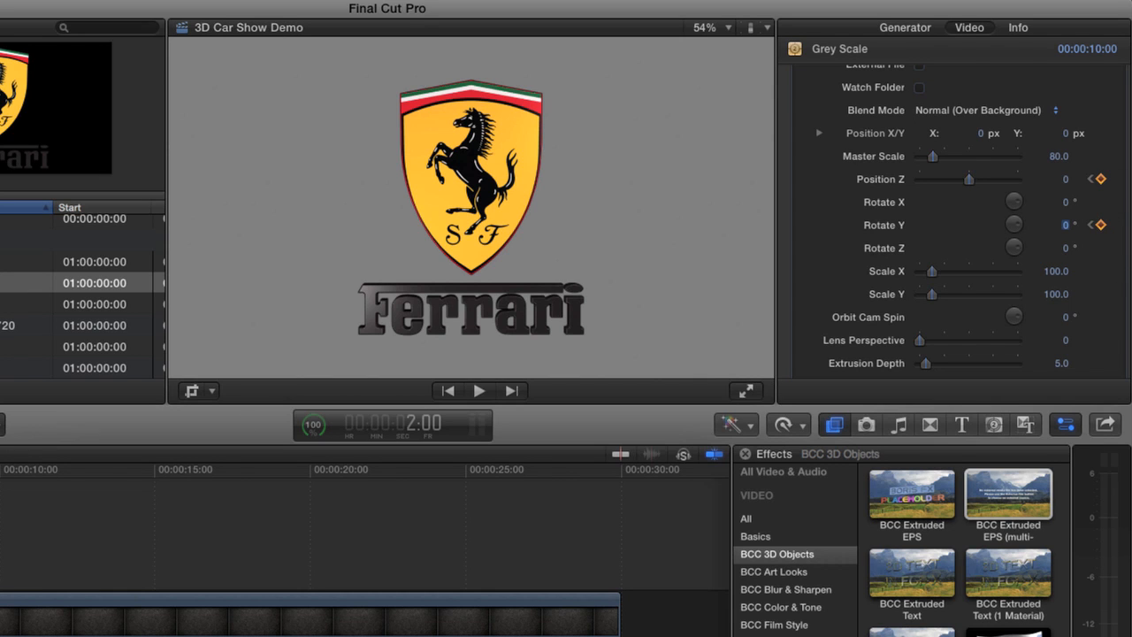
pyautogui.press('super+2')
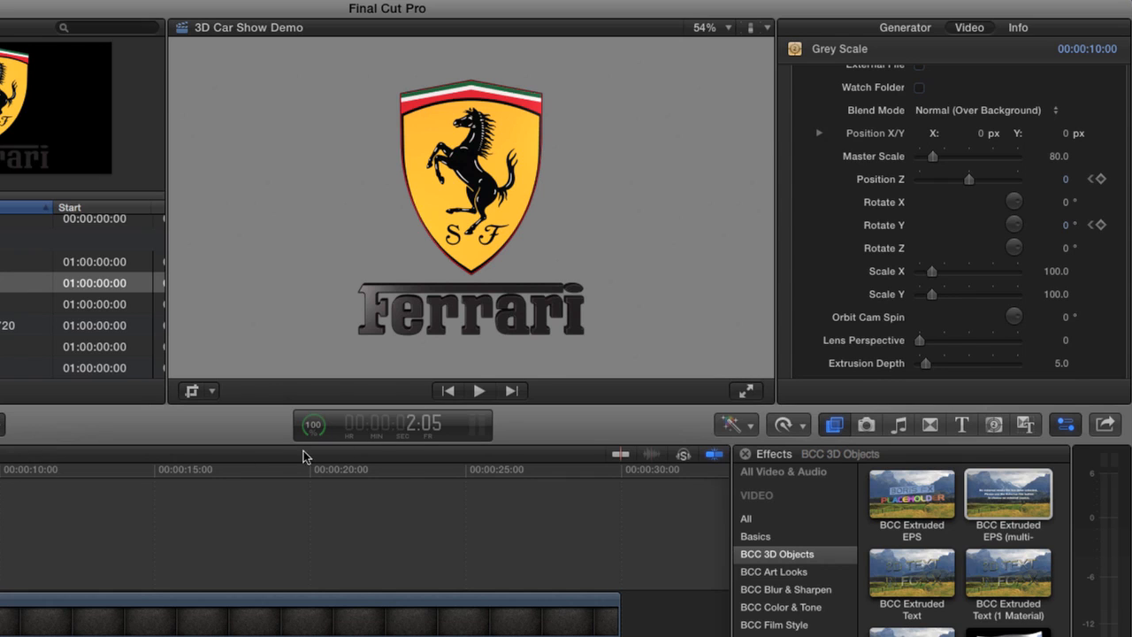
# Step: At the 5:00 mark, add keyframes for the logo's Master Scale and Position X/Y at their current values
pyautogui.click(416, 431)
pyautogui.write('300')
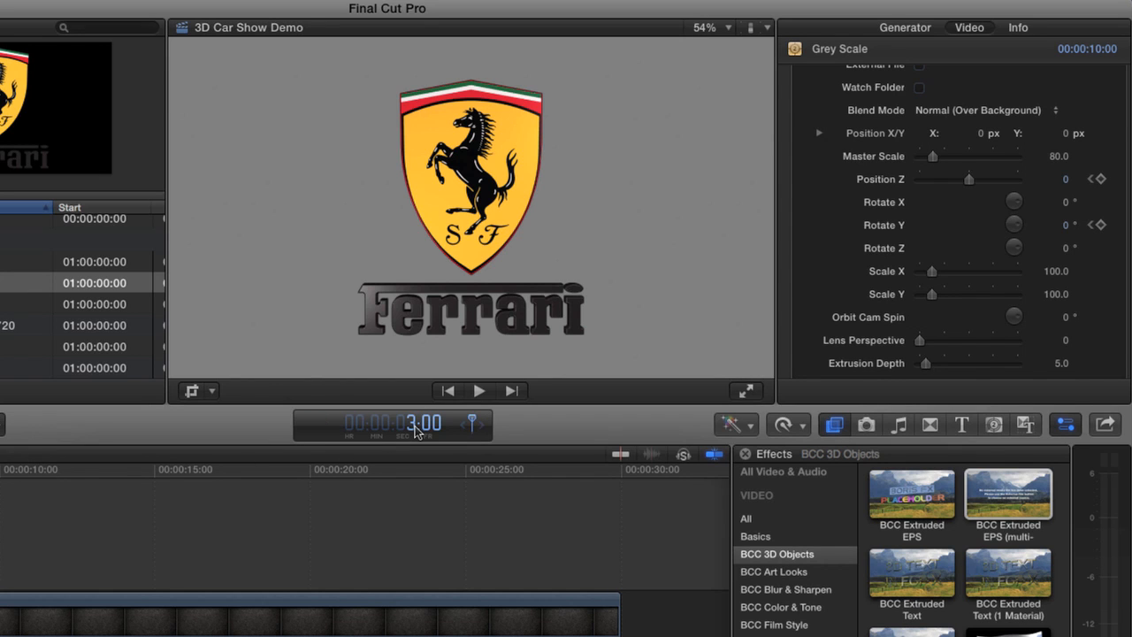
pyautogui.press('Return')
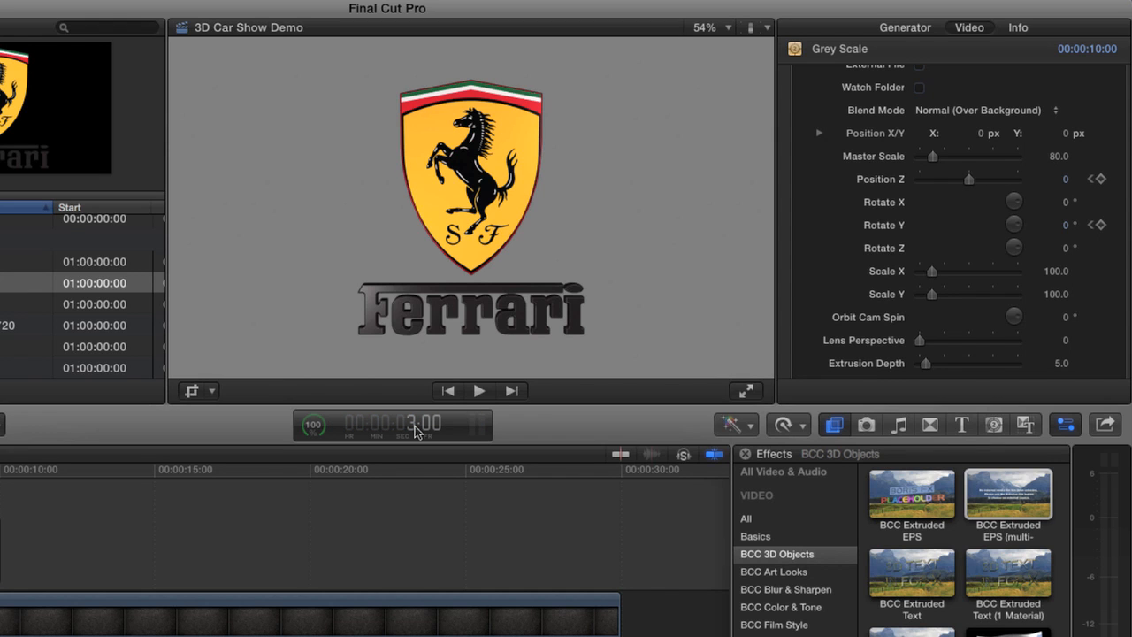
pyautogui.click(415, 431)
pyautogui.write('500')
pyautogui.press('Return')
pyautogui.click(1101, 156)
pyautogui.click(1102, 133)
# Step: At the 7:00 mark, keyframe the logo's Master Scale at 25
pyautogui.click(413, 426)
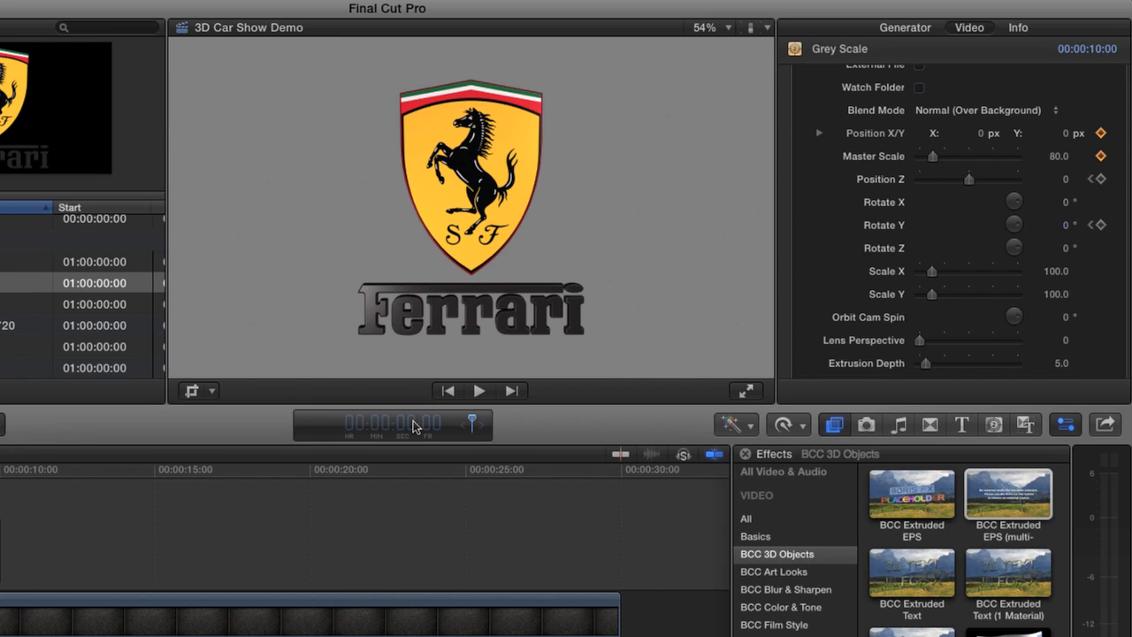
pyautogui.write('700')
pyautogui.press('Return')
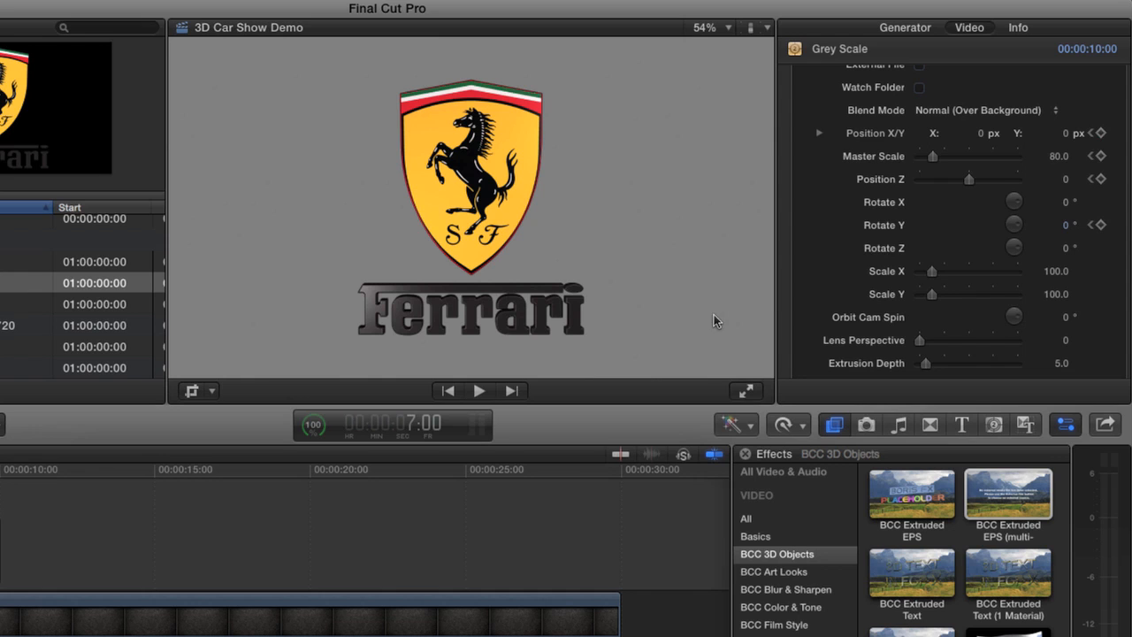
pyautogui.moveTo(957, 207)
pyautogui.click(1058, 157)
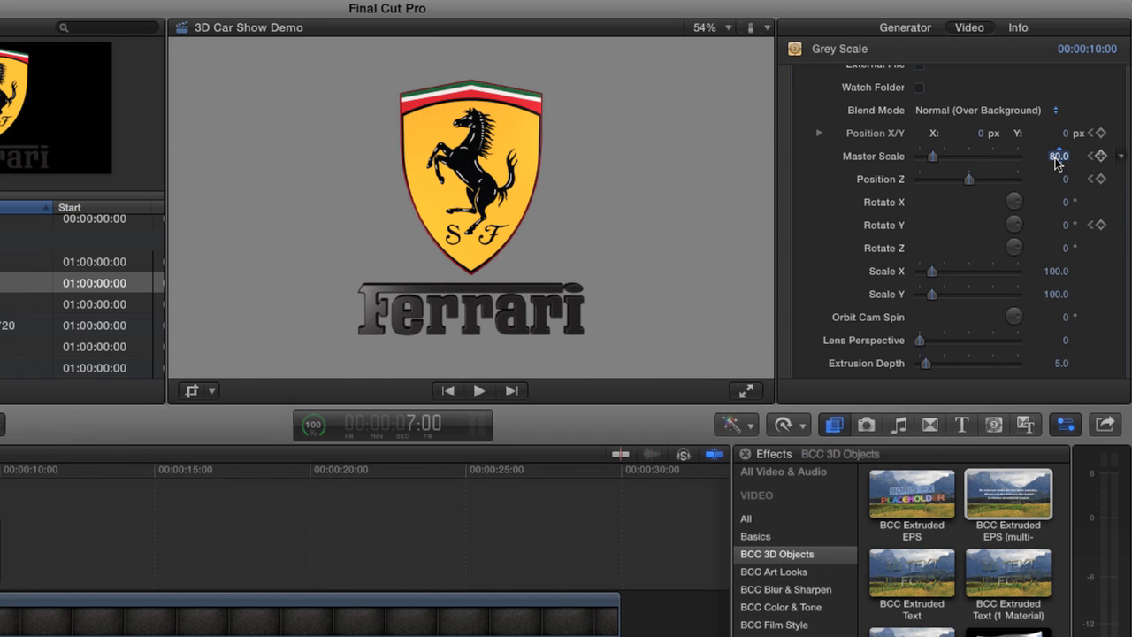
pyautogui.write('25')
pyautogui.press('Return')
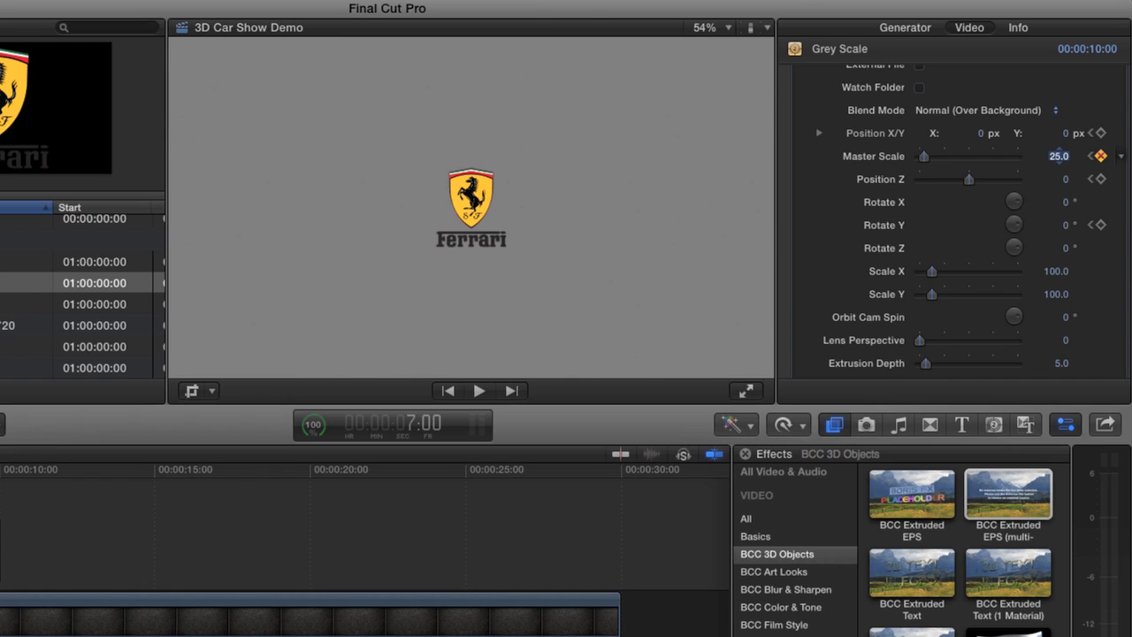
# Step: Show the title/action safe zones and keyframe the logo's Position X/Y at 0.69 and -0.1 px at the 7:00 mark
pyautogui.click(768, 30)
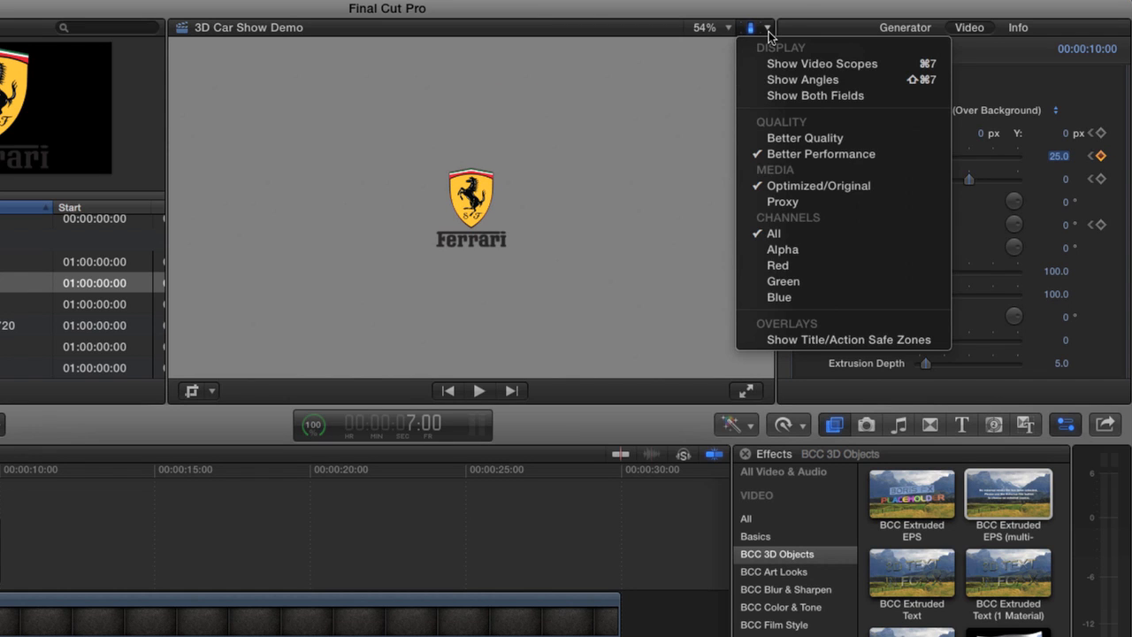
pyautogui.click(791, 340)
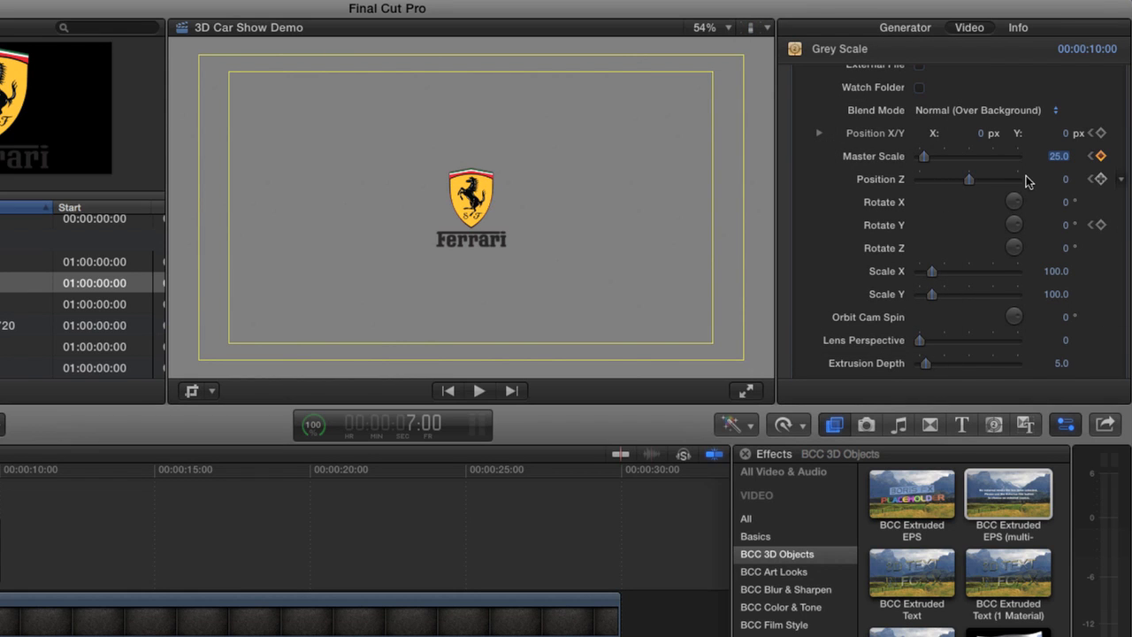
pyautogui.click(1065, 134)
pyautogui.click(1066, 134)
pyautogui.press('Return')
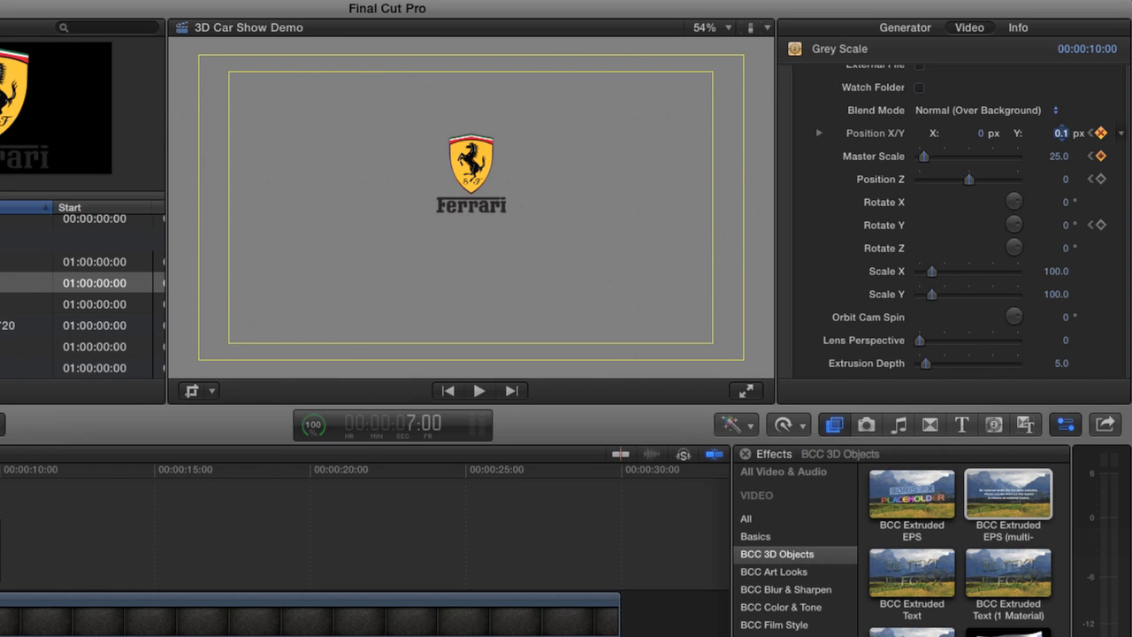
pyautogui.write('-')
pyautogui.press('Return')
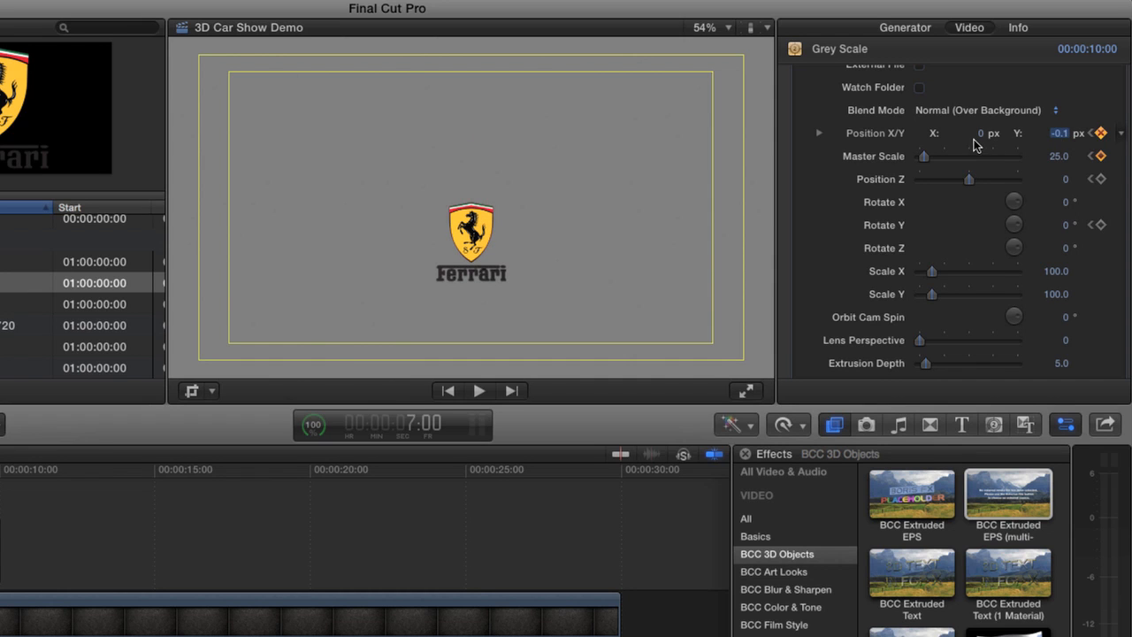
pyautogui.click(980, 133)
pyautogui.write('.69')
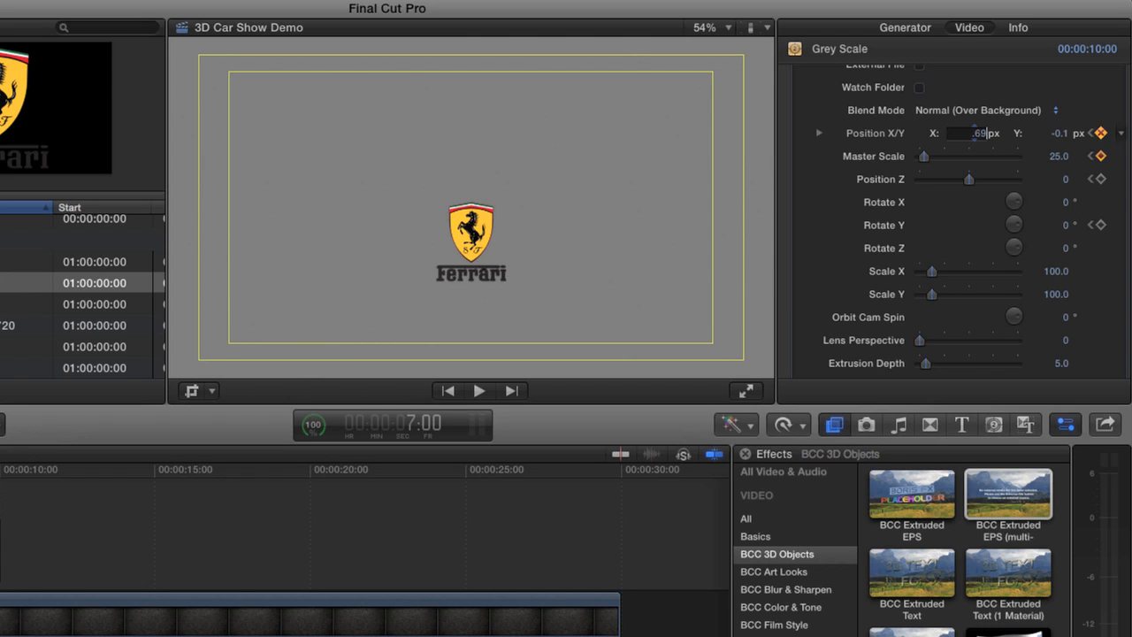
pyautogui.press('Return')
pyautogui.press('Tab')
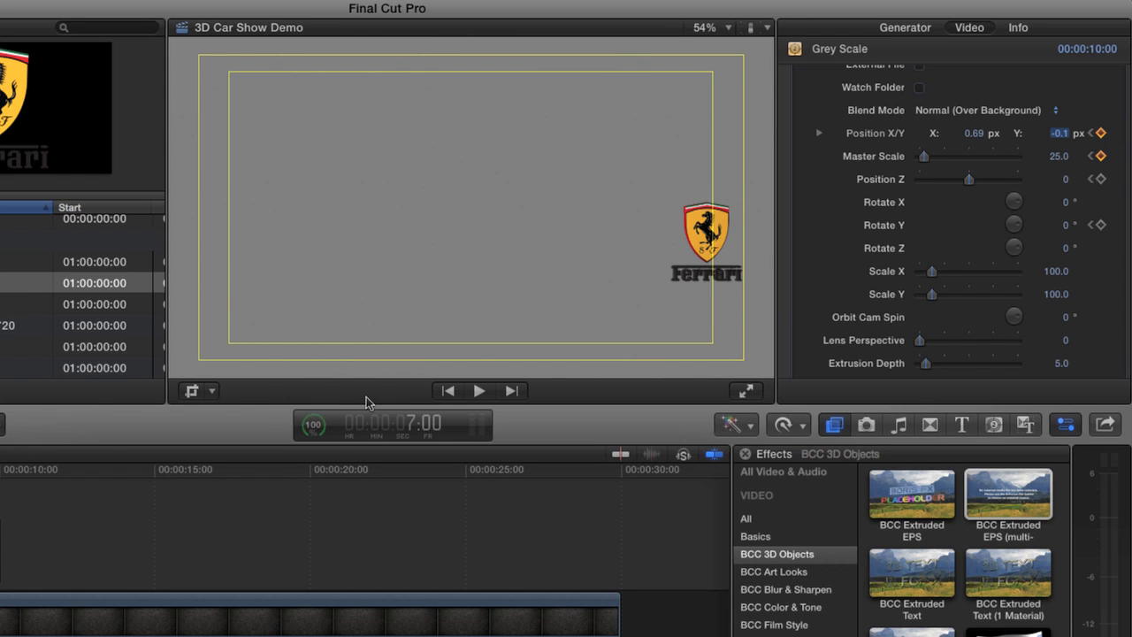
# Step: Move the playhead to 2:00 and apply the BCC Light Sweep effect to the Grey Scale clip
pyautogui.click(427, 430)
pyautogui.write('200')
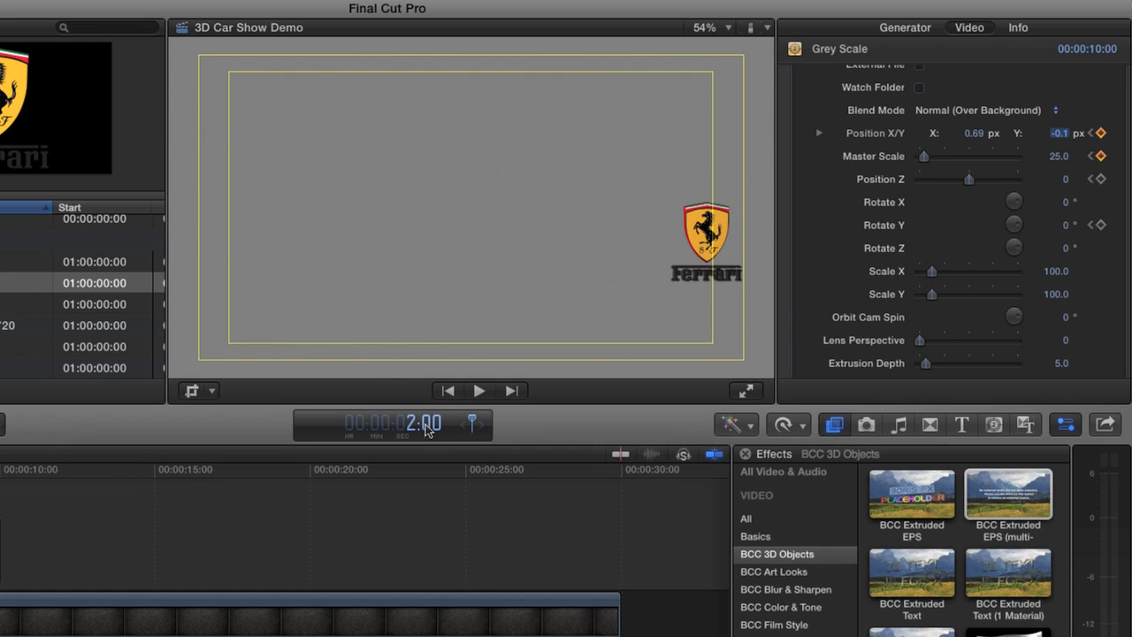
pyautogui.press('Return')
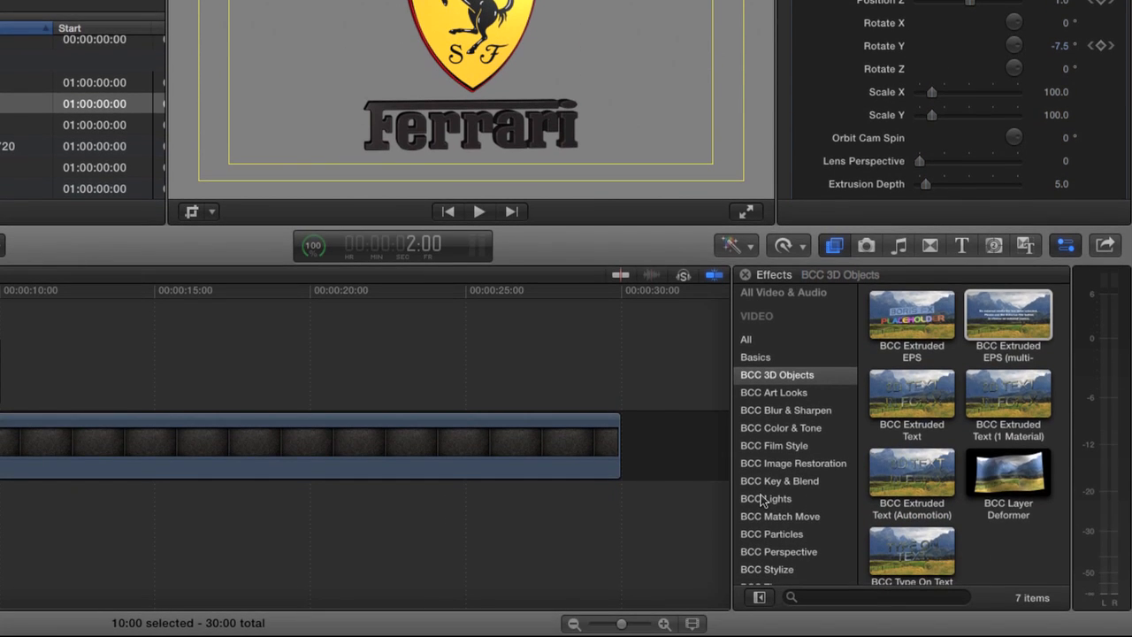
pyautogui.click(765, 524)
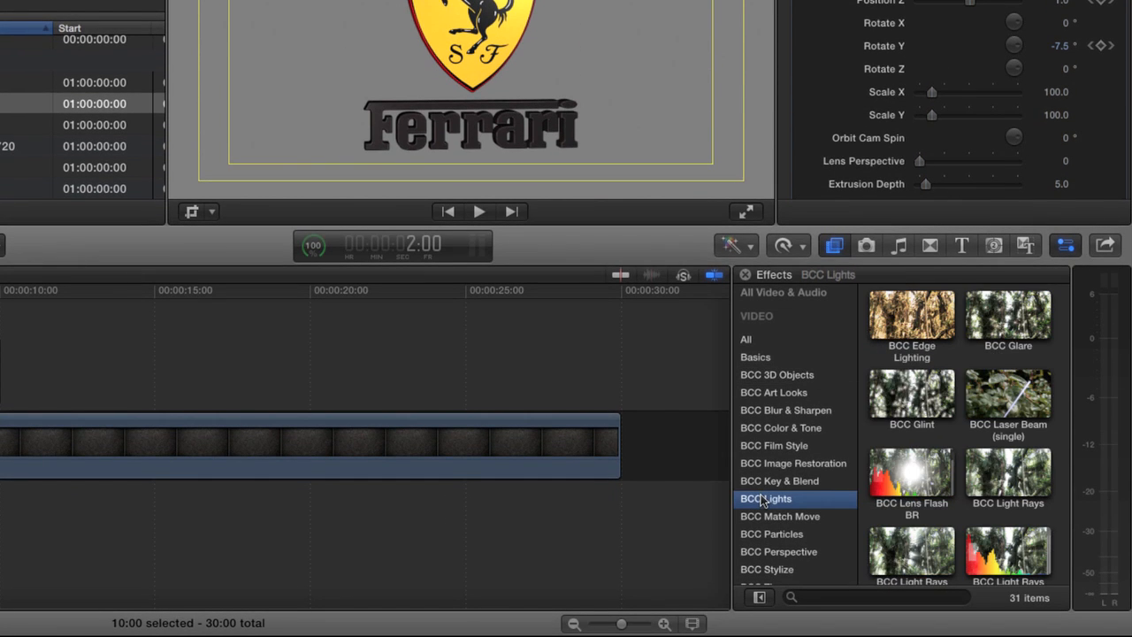
pyautogui.scroll(-5, 912, 491)
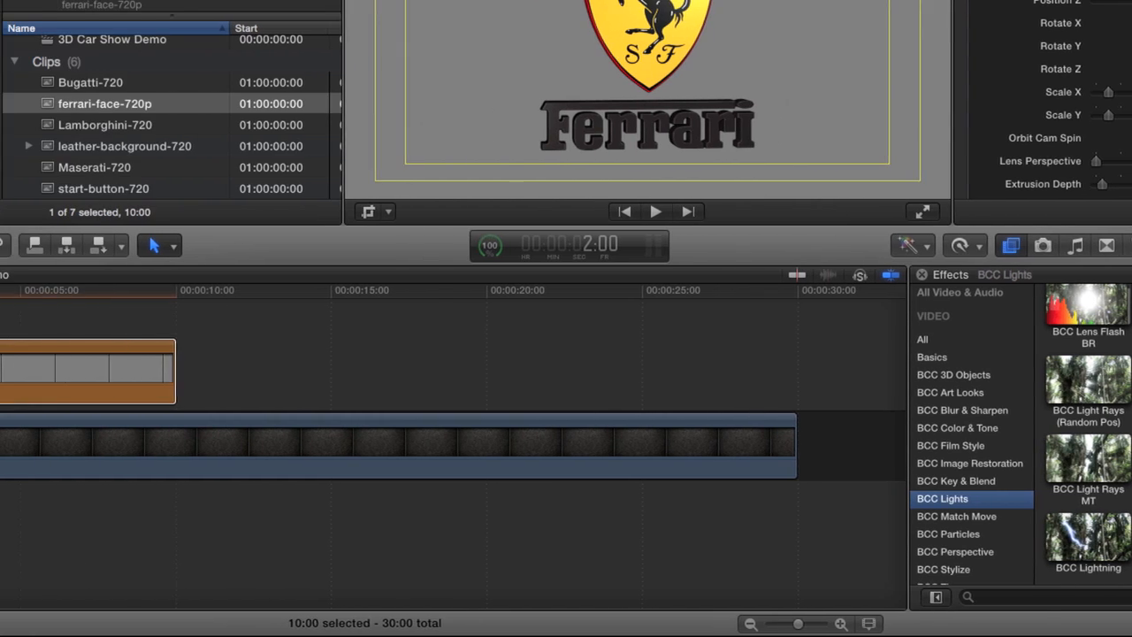
pyautogui.moveTo(1007, 453); pyautogui.dragTo(246, 372)
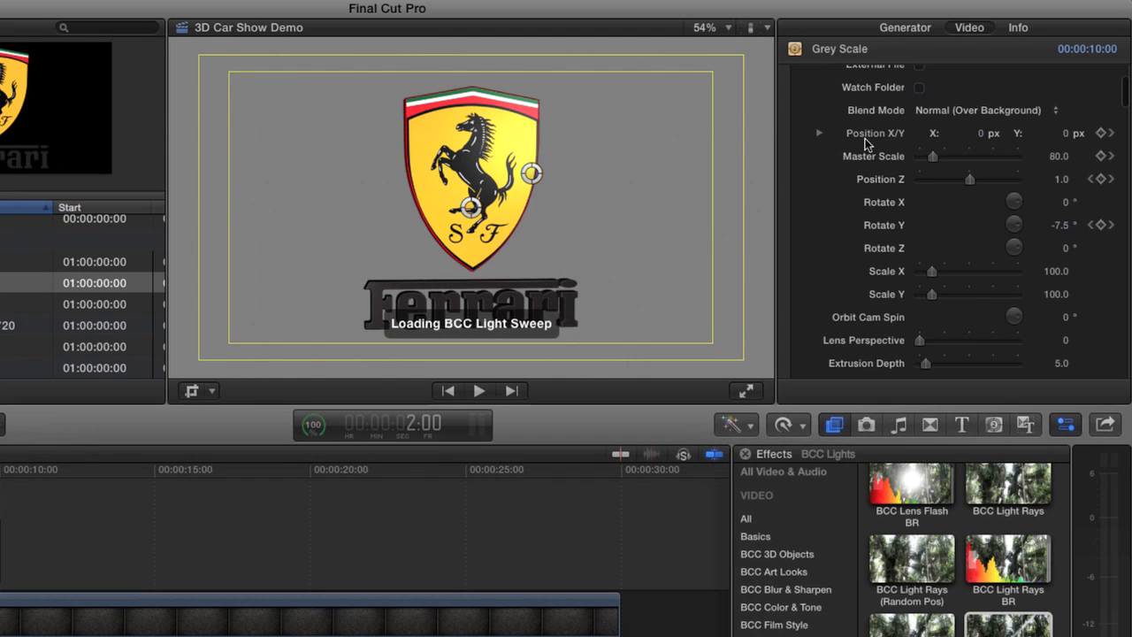
# Step: Set the light sweep's Light Center X to -0.52 px and add a Light Center keyframe at the 2:00 mark
pyautogui.scroll(4, 865, 138)
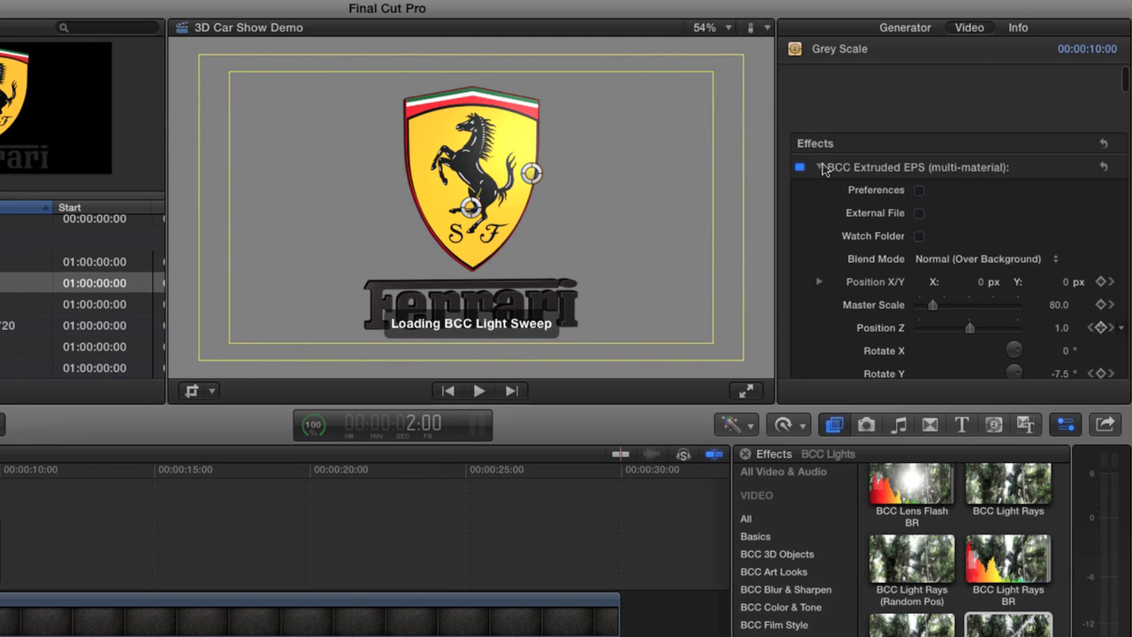
pyautogui.scroll(-2, 823, 165)
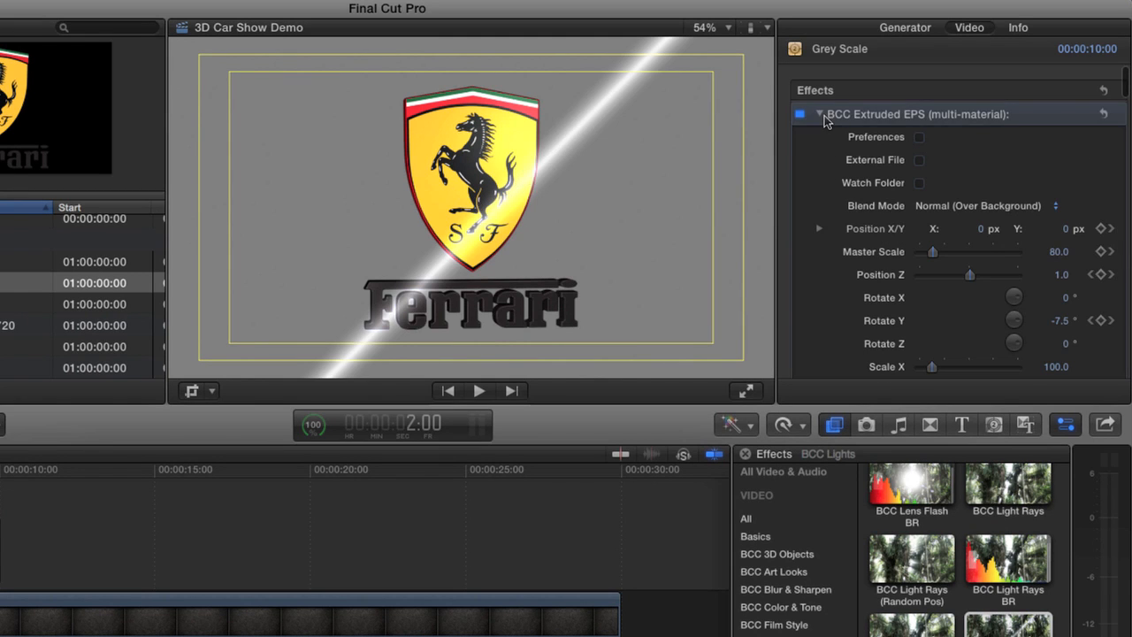
pyautogui.click(821, 115)
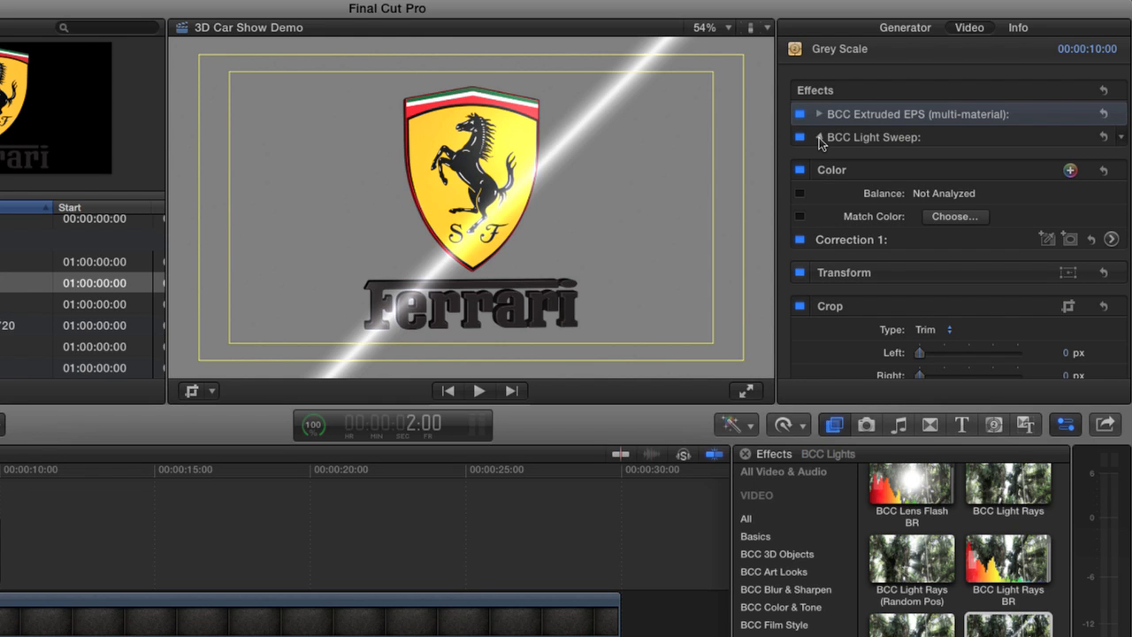
pyautogui.click(820, 138)
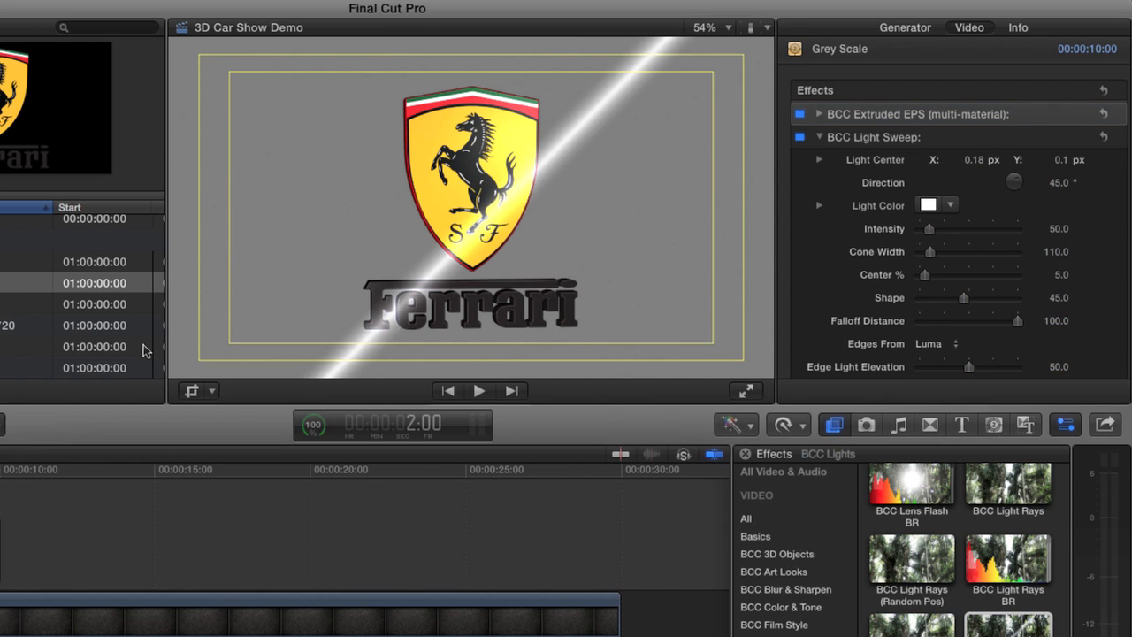
pyautogui.moveTo(974, 160); pyautogui.dragTo(940, 160)
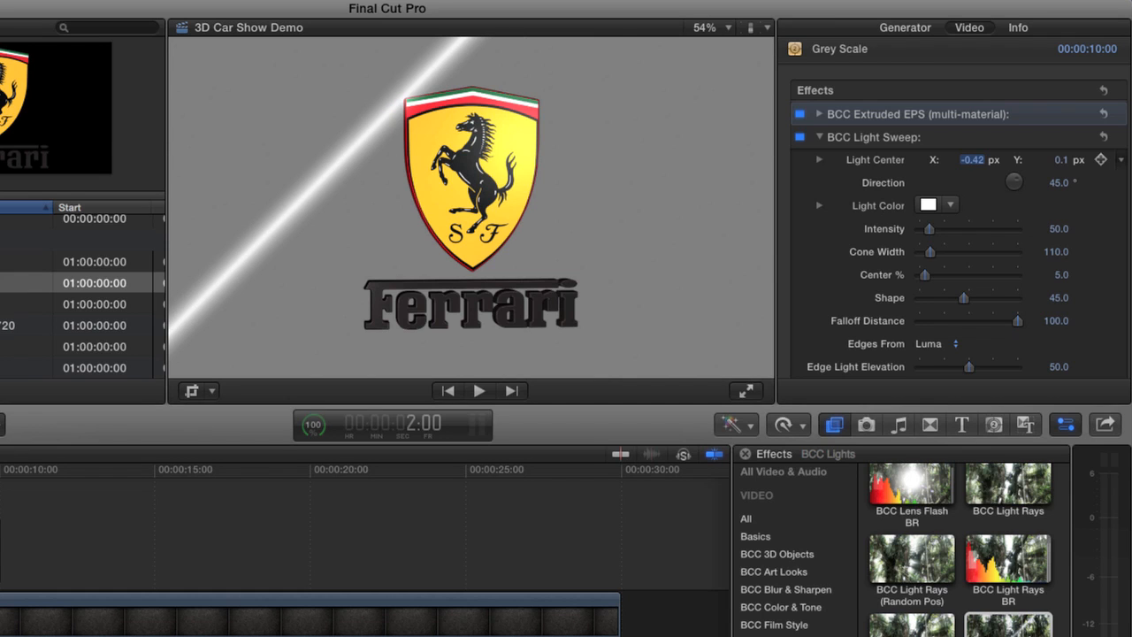
pyautogui.moveTo(939, 160); pyautogui.dragTo(932, 160)
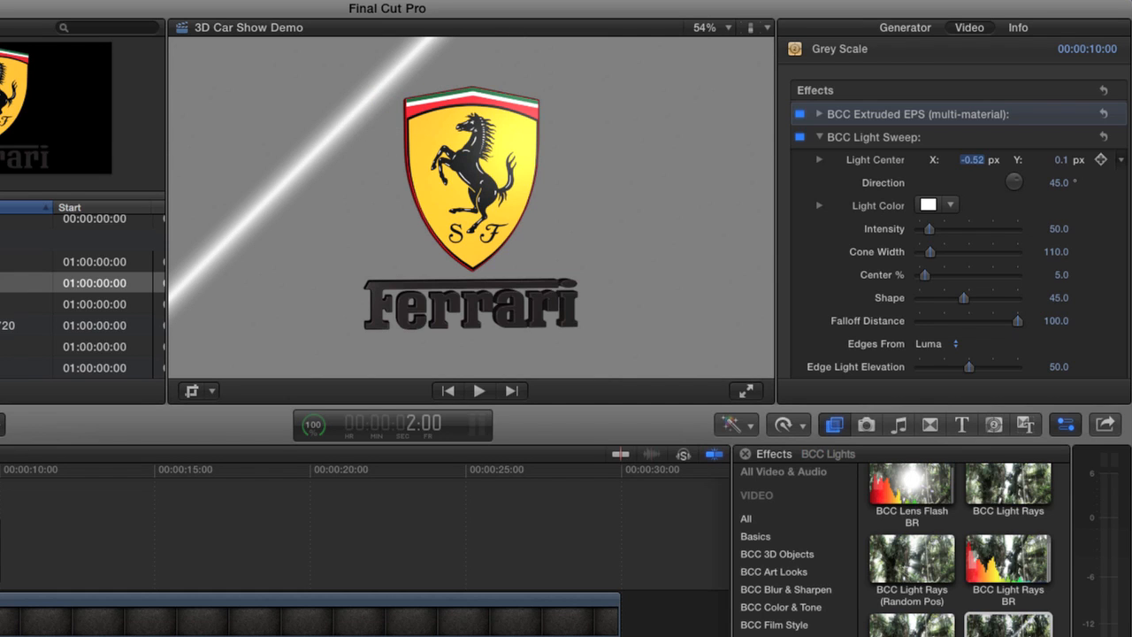
pyautogui.click(1102, 160)
# Step: At the 5:00 mark, keyframe the light sweep's Light Center X at 1.22 px
pyautogui.click(414, 429)
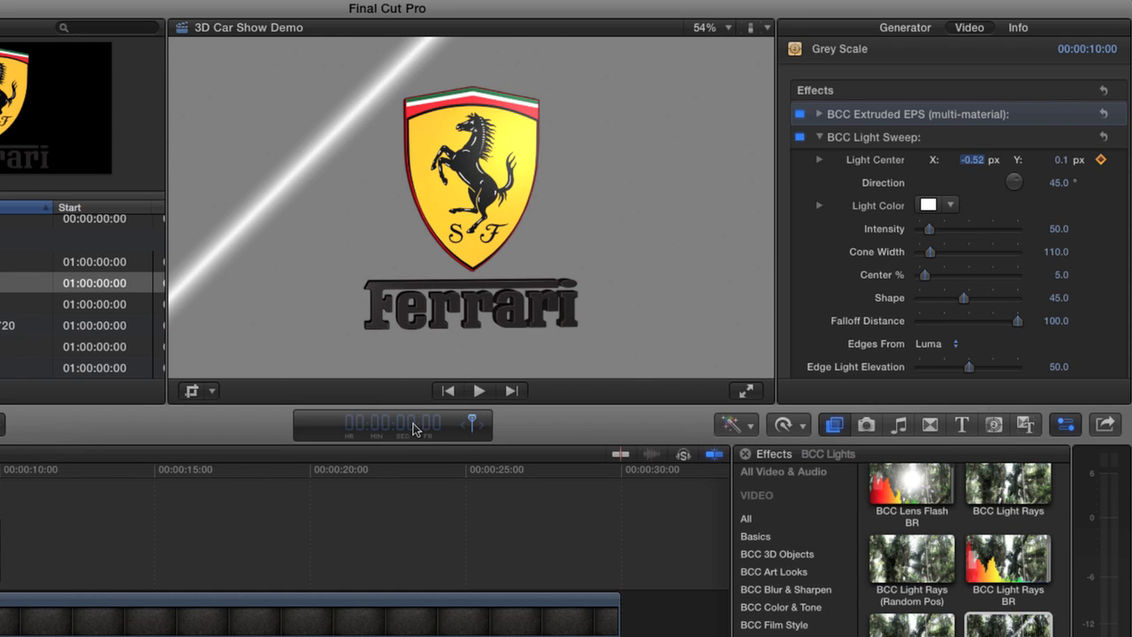
pyautogui.write('500')
pyautogui.press('Return')
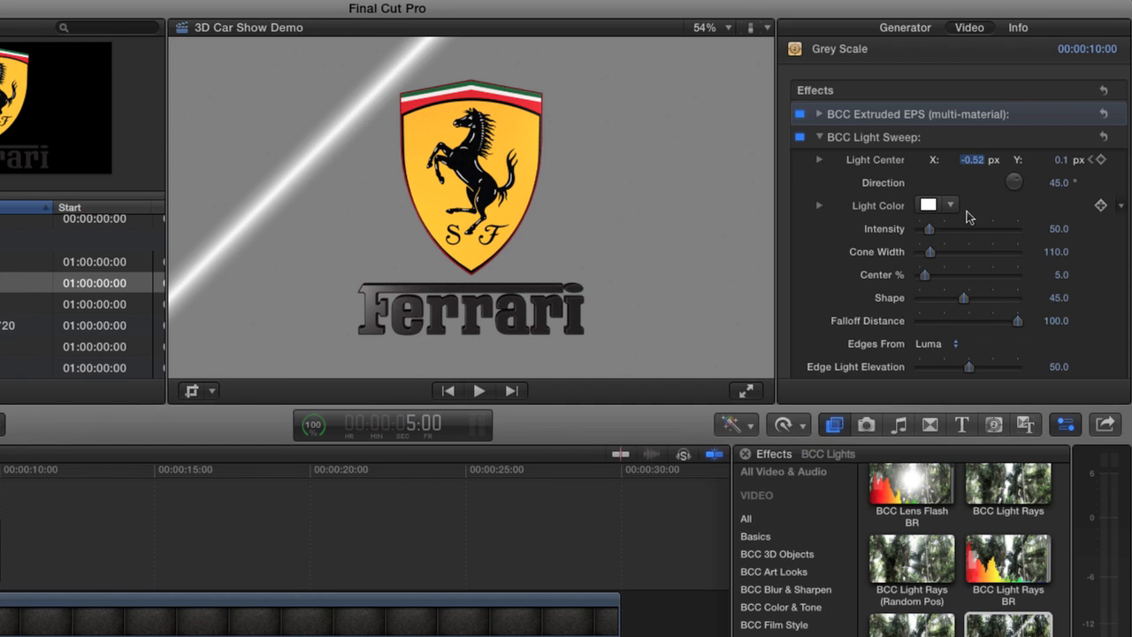
pyautogui.write('-0.62')
pyautogui.press('Return')
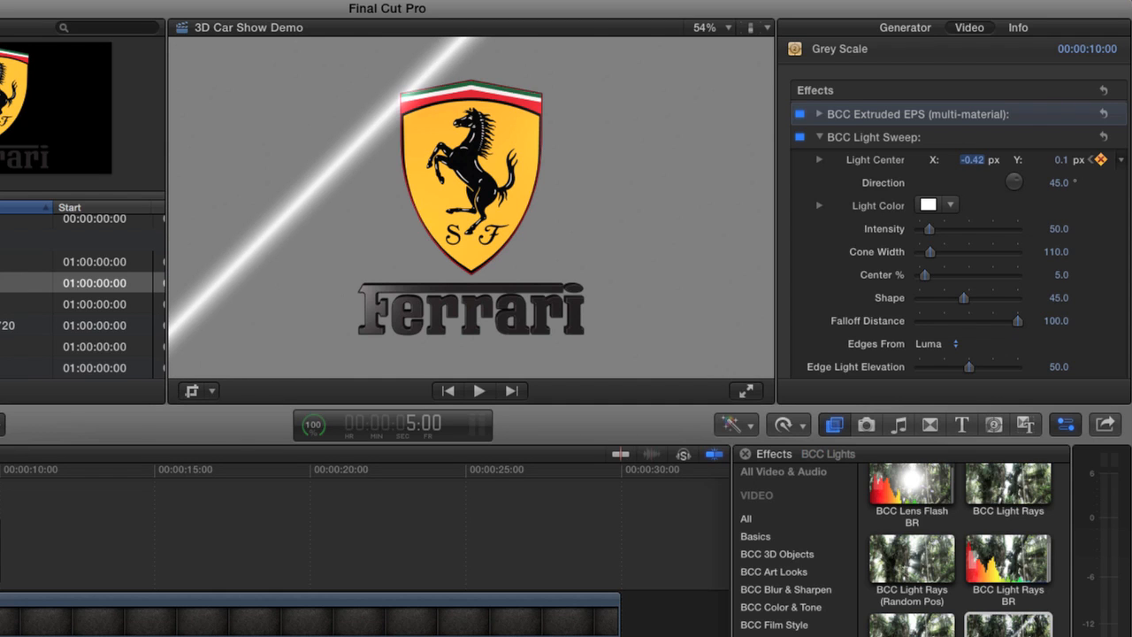
pyautogui.write('-0.12')
pyautogui.press('Return')
pyautogui.write('0.18')
pyautogui.press('Return')
pyautogui.moveTo(974, 160); pyautogui.dragTo(974, 77)
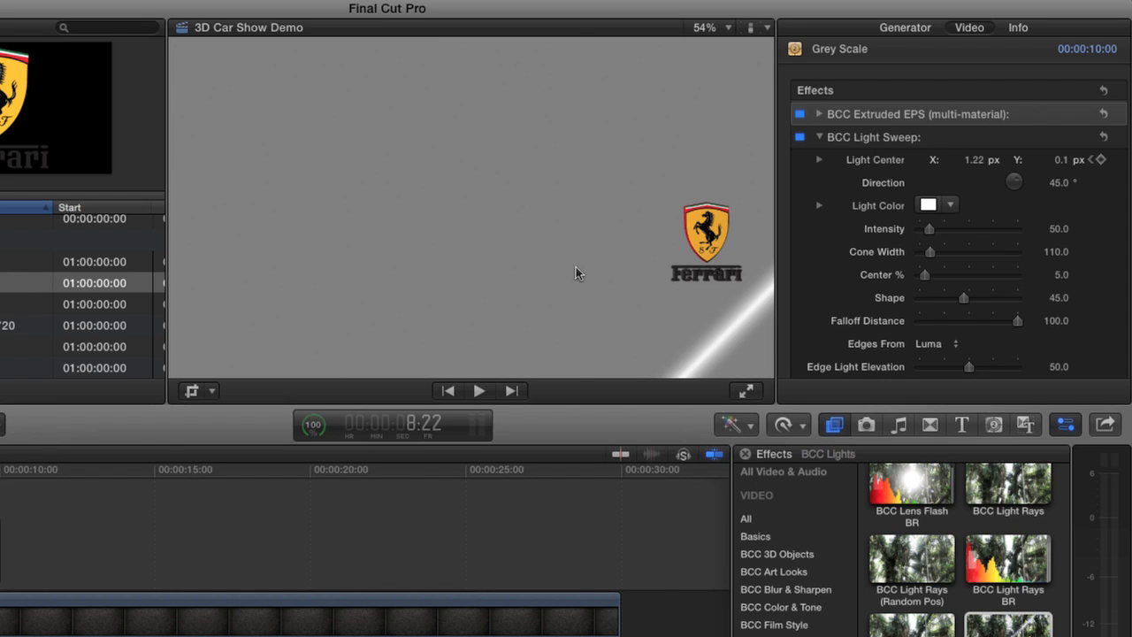
# Step: At the 5:00 mark, add a Rotate Y keyframe to the BCC Extruded EPS logo at its current value
pyautogui.click(819, 139)
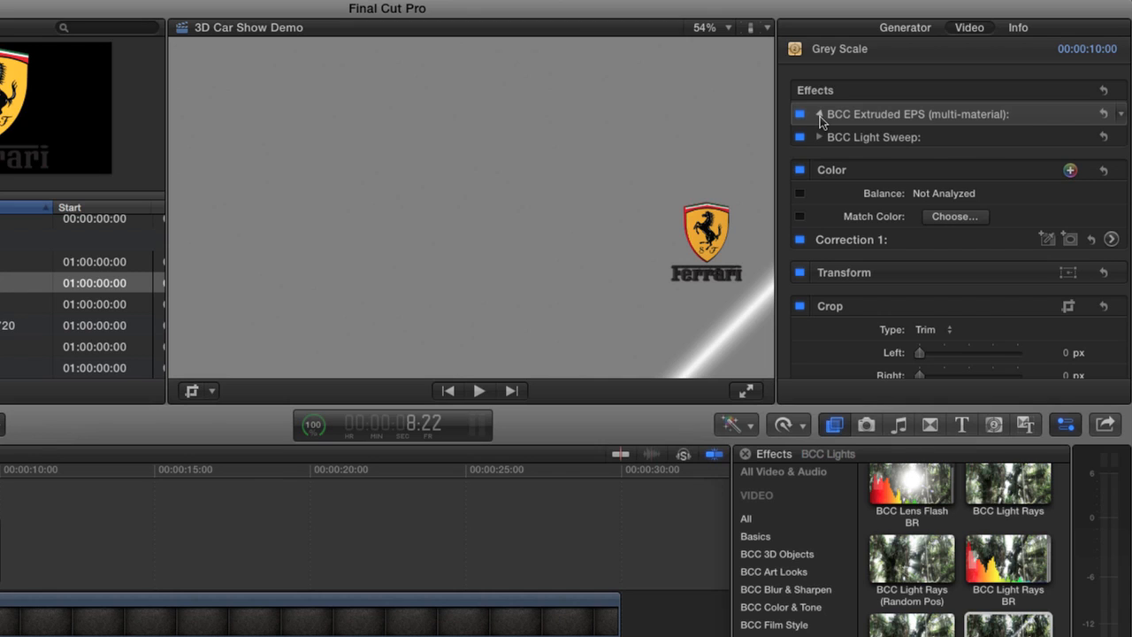
pyautogui.click(820, 115)
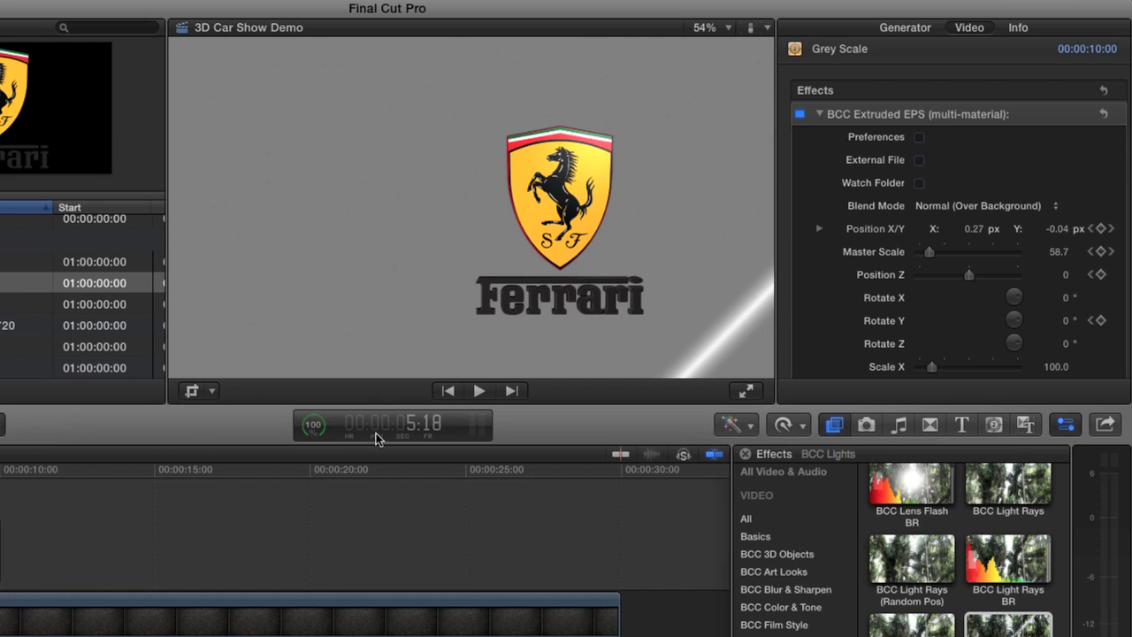
pyautogui.click(406, 426)
pyautogui.write('700')
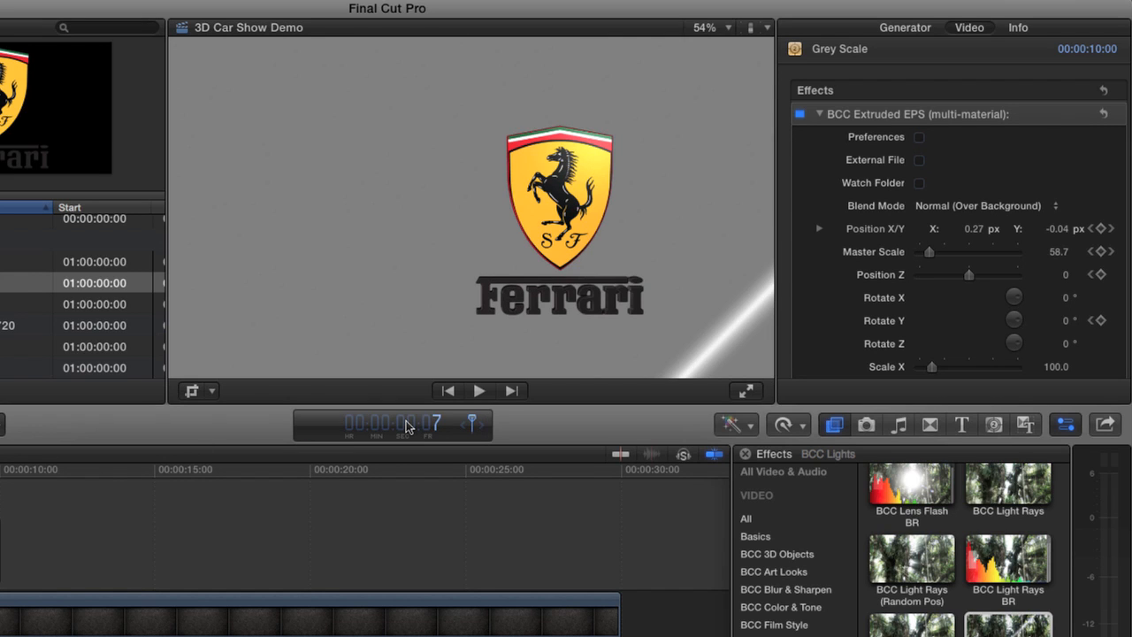
pyautogui.press('Return')
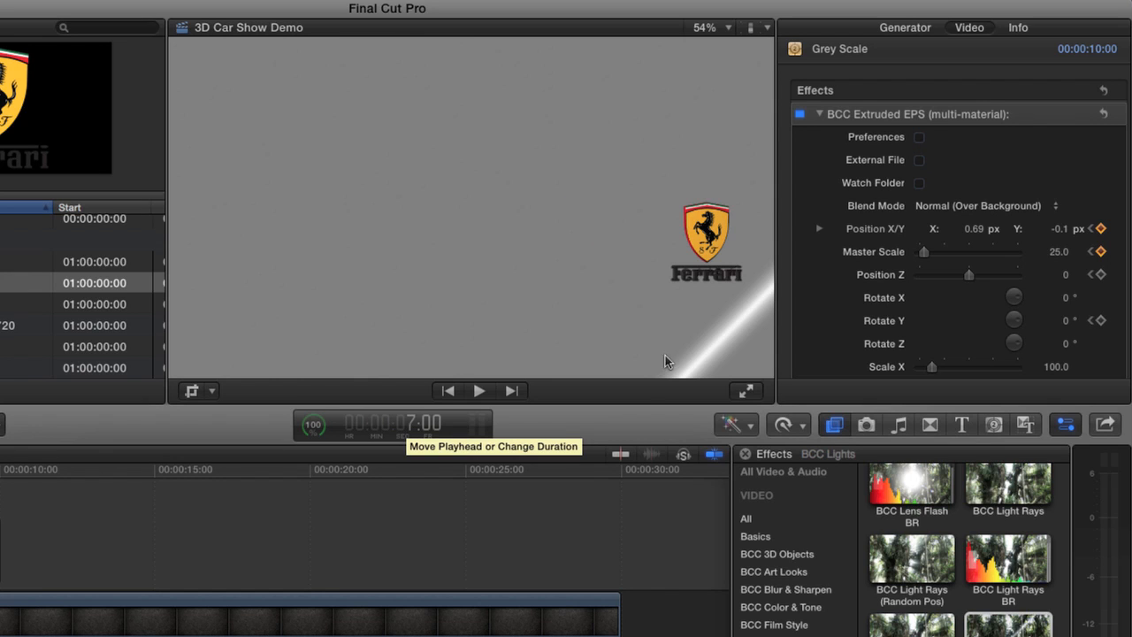
pyautogui.click(404, 426)
pyautogui.write('500')
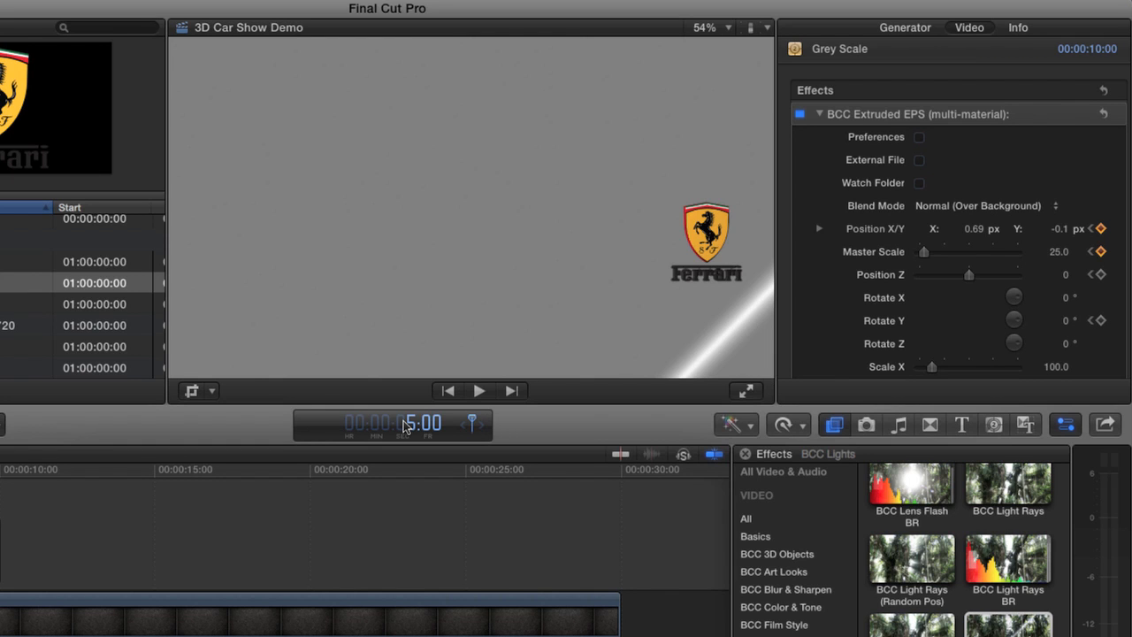
pyautogui.press('Return')
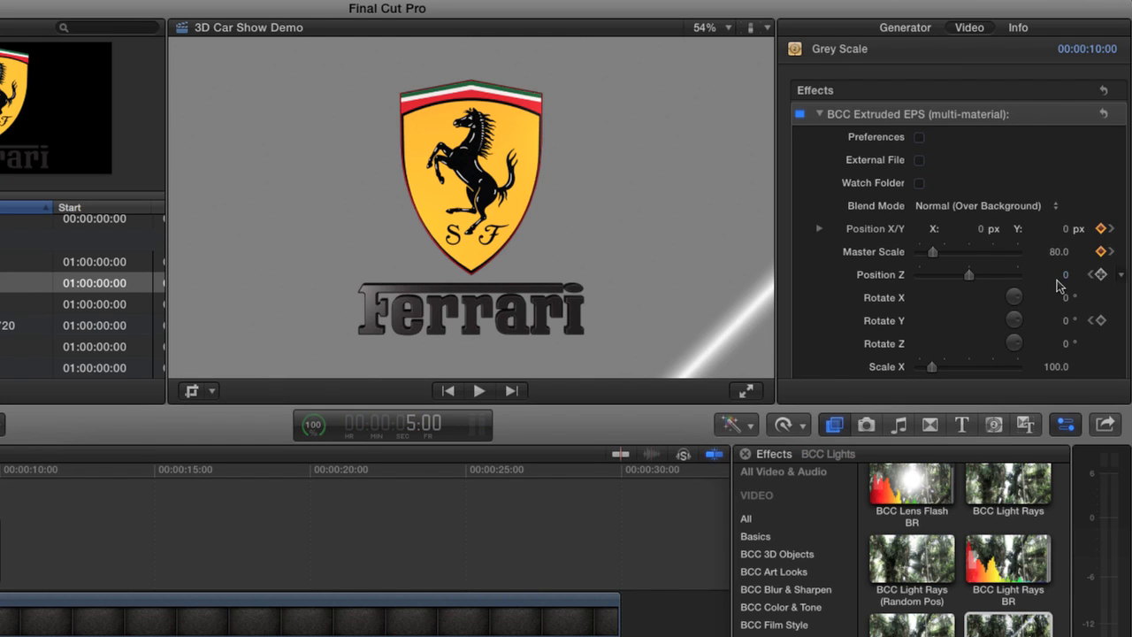
pyautogui.scroll(-3, 1061, 285)
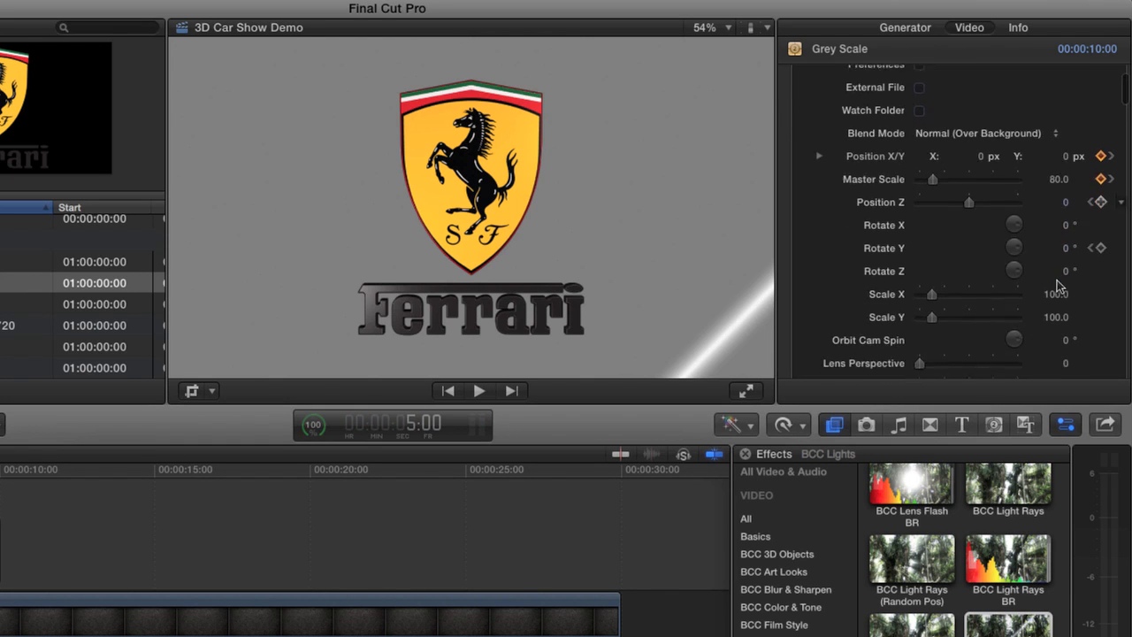
pyautogui.click(1102, 240)
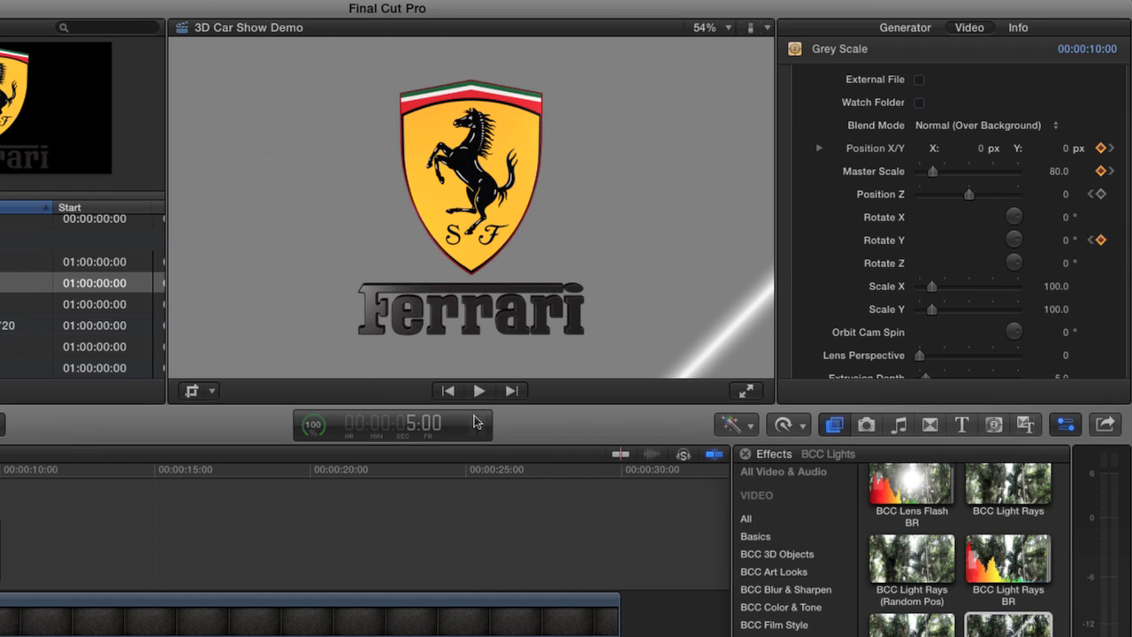
# Step: At the 7:00 mark, keyframe the logo's Rotate Y at 360 degrees
pyautogui.click(415, 432)
pyautogui.write('700')
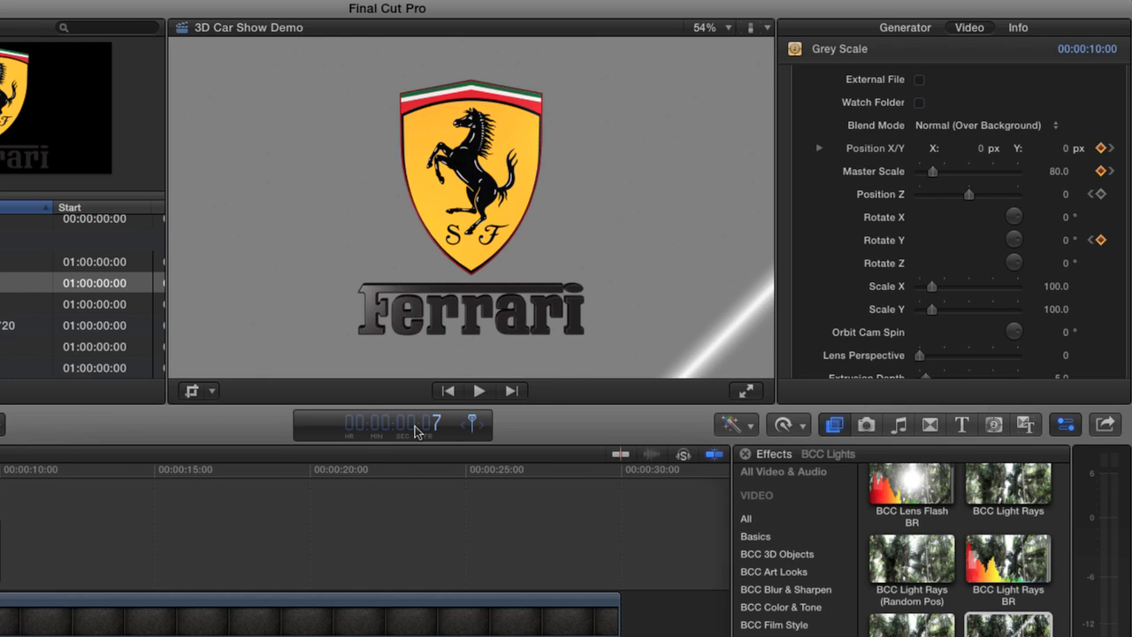
pyautogui.press('Return')
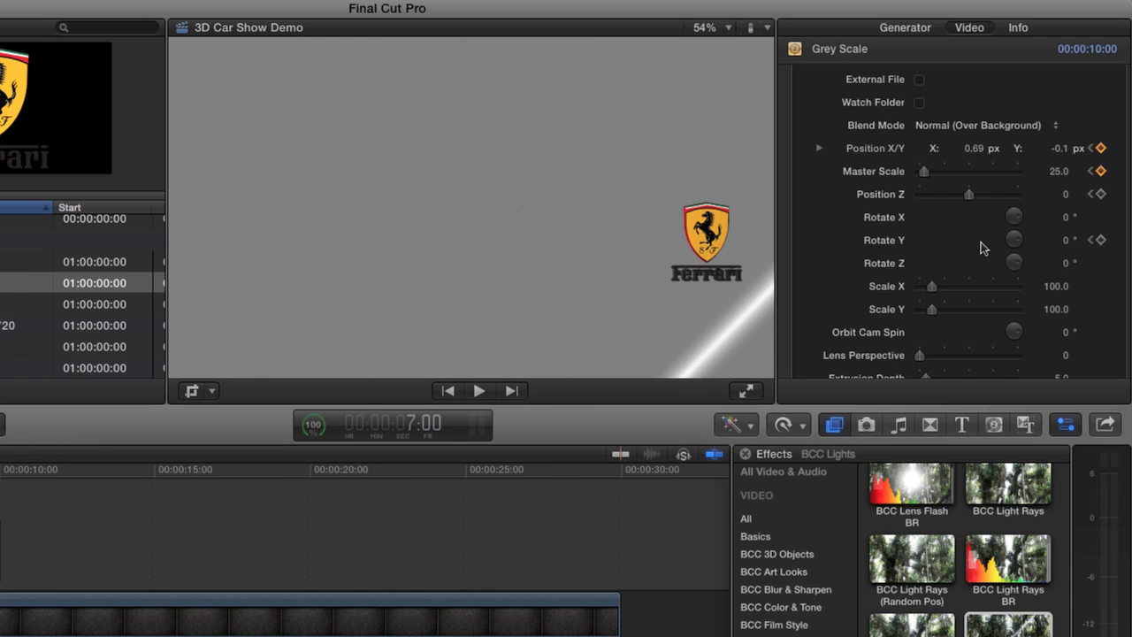
pyautogui.click(1066, 239)
pyautogui.write('360')
pyautogui.press('Return')
# Step: Rename the Grey Scale clip as "Ferrari Logo"
pyautogui.click(1018, 27)
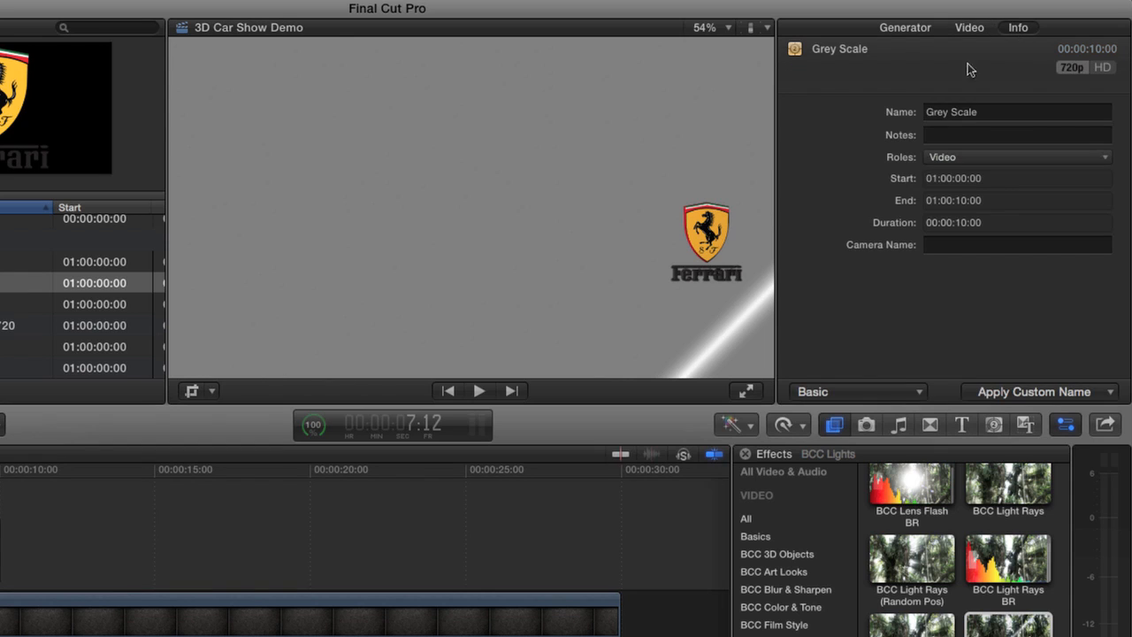
pyautogui.click(984, 113)
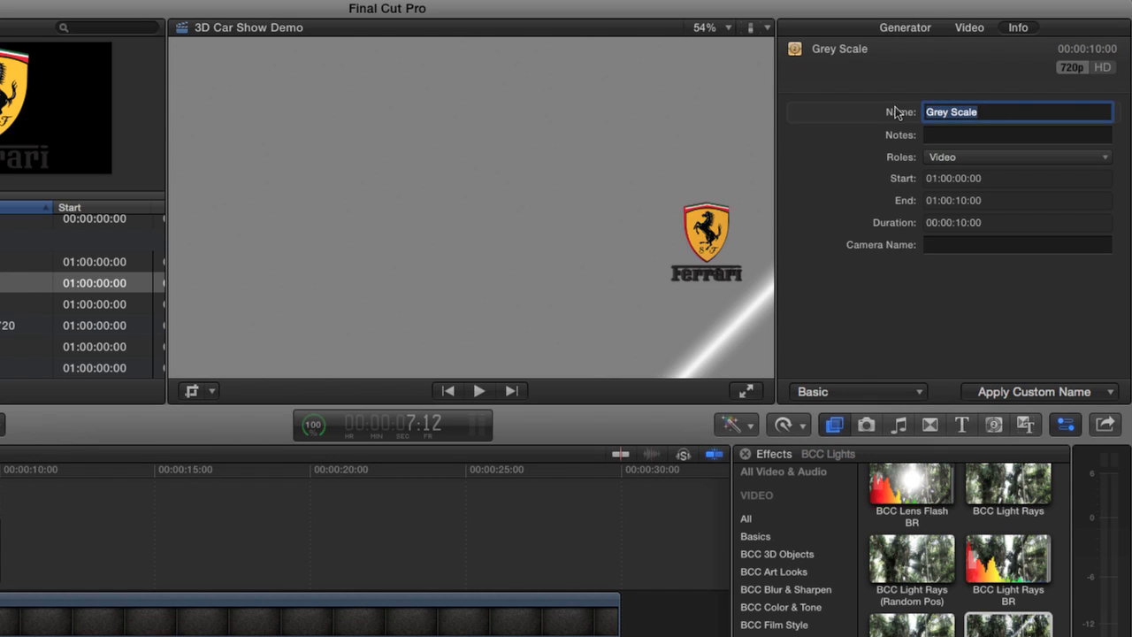
pyautogui.write('Fe')
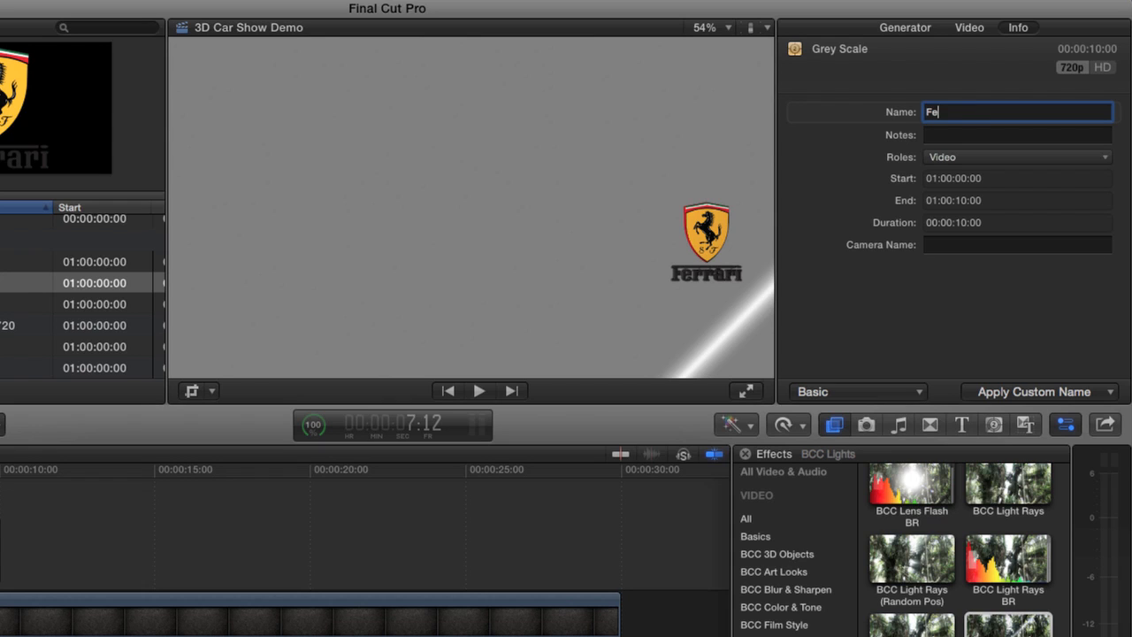
pyautogui.write('rrari Logo')
pyautogui.press('Return')
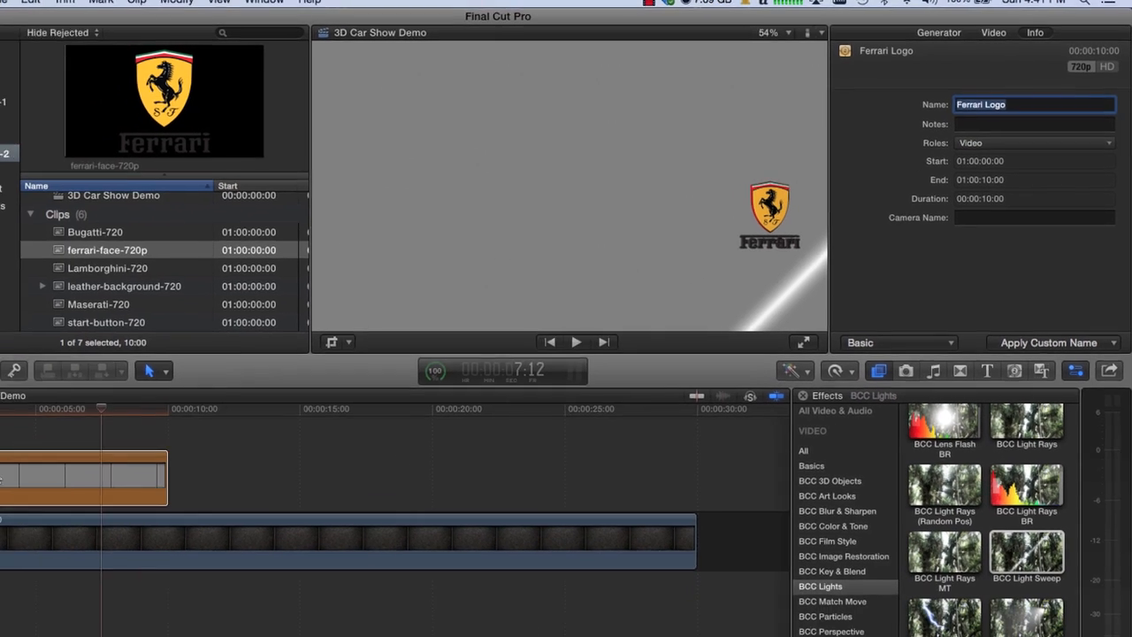
# Step: Copy the Ferrari Logo clip and paste the duplicate above it, starting at the 5:00 mark
pyautogui.click(114, 430)
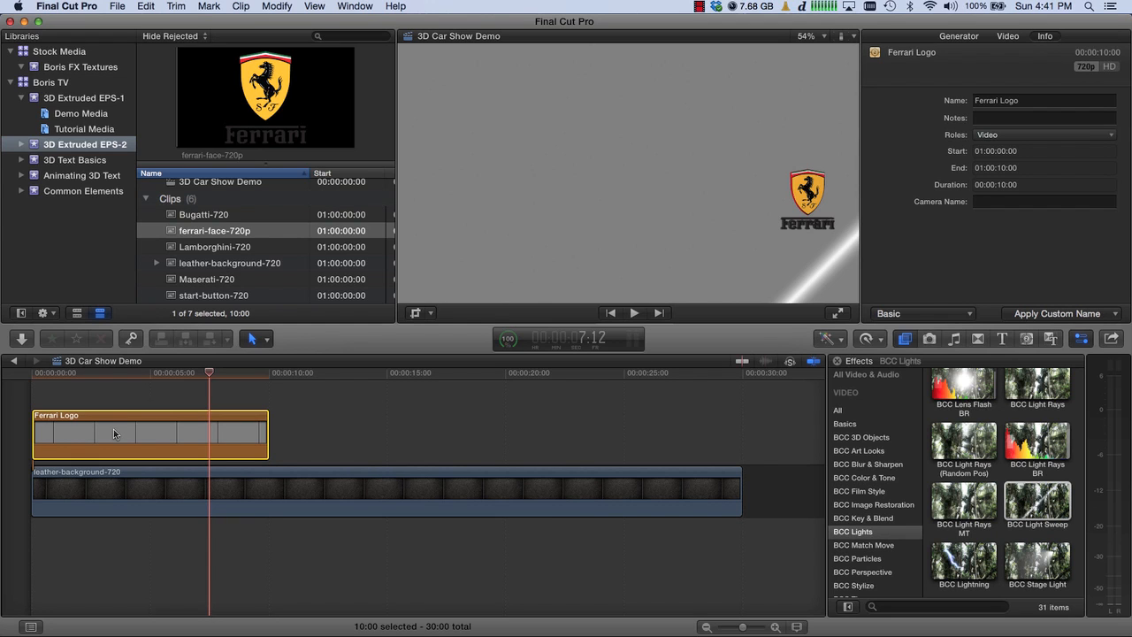
pyautogui.click(583, 339)
pyautogui.write('500')
pyautogui.press('Return')
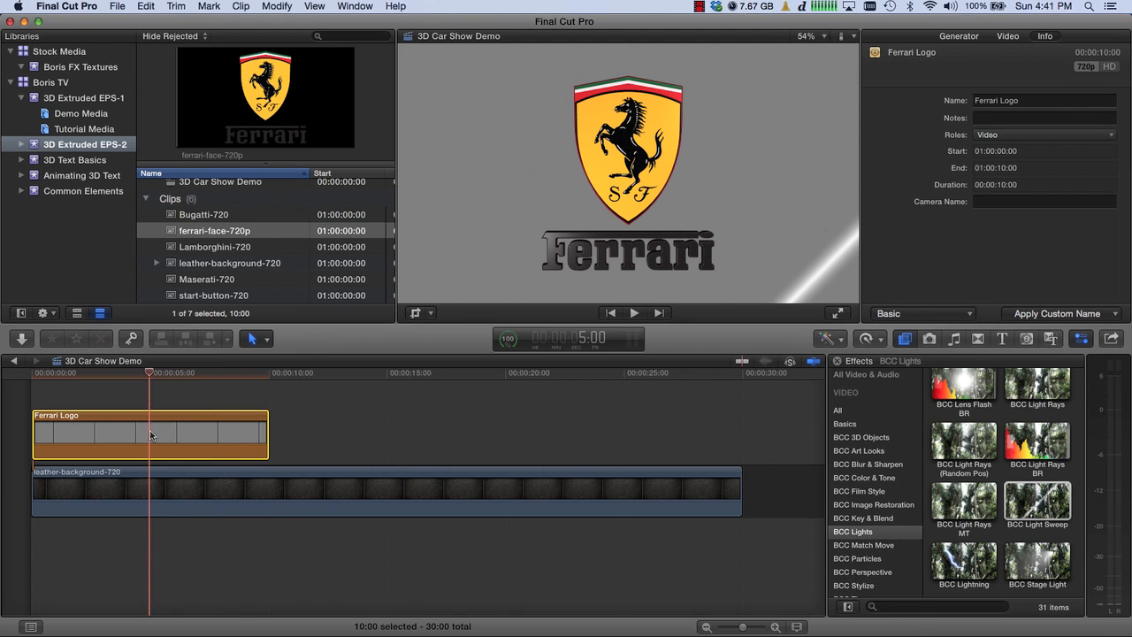
pyautogui.press('super+c')
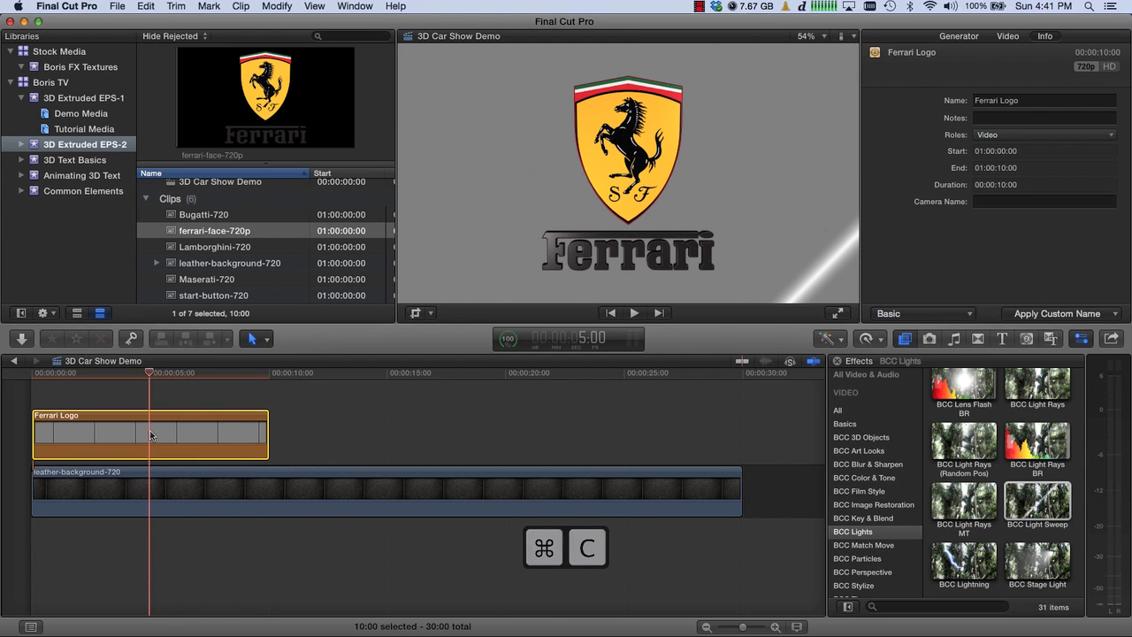
pyautogui.press('super+v')
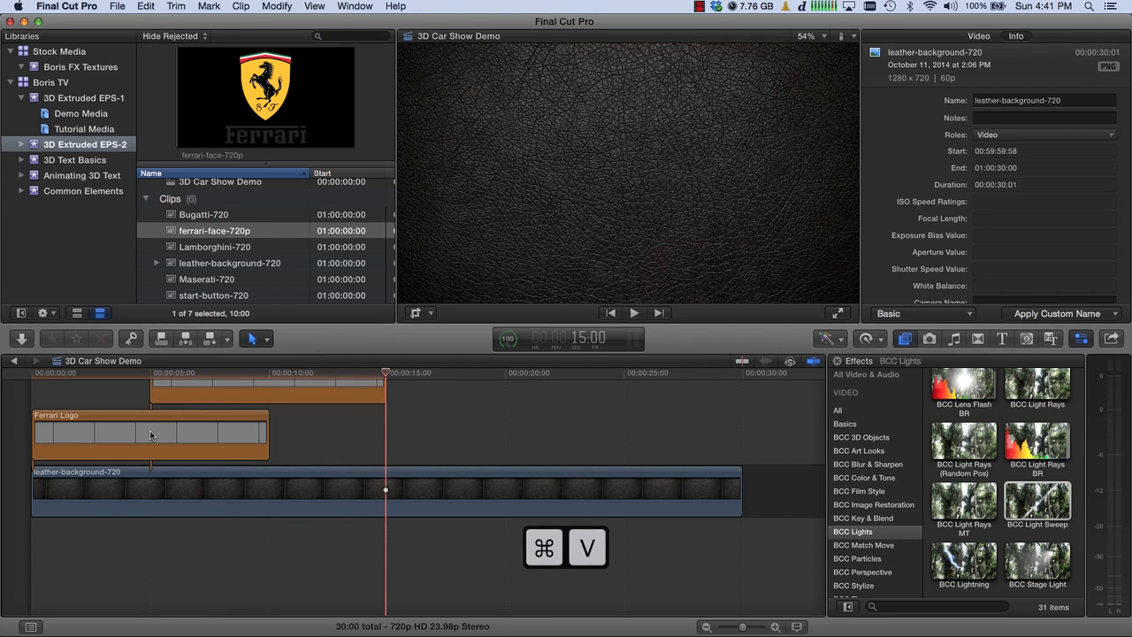
# Step: Set the original Ferrari Logo clip's BCC Extruded EPS Blend Mode to None (Transparent Background)
pyautogui.click(152, 390)
pyautogui.click(150, 372)
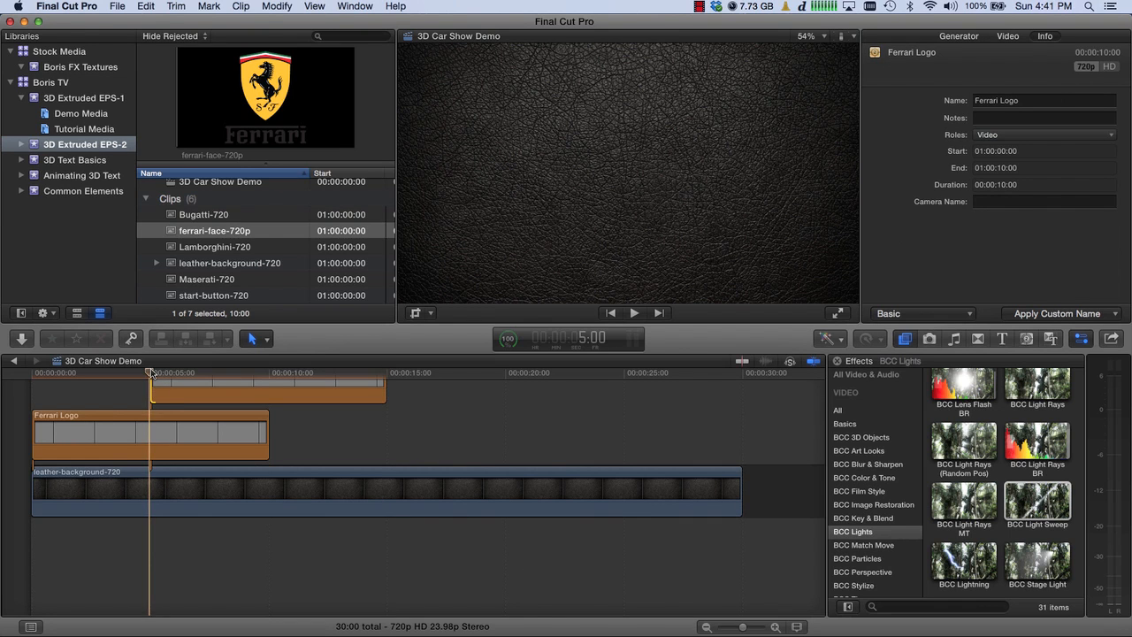
pyautogui.moveTo(150, 372); pyautogui.dragTo(180, 374)
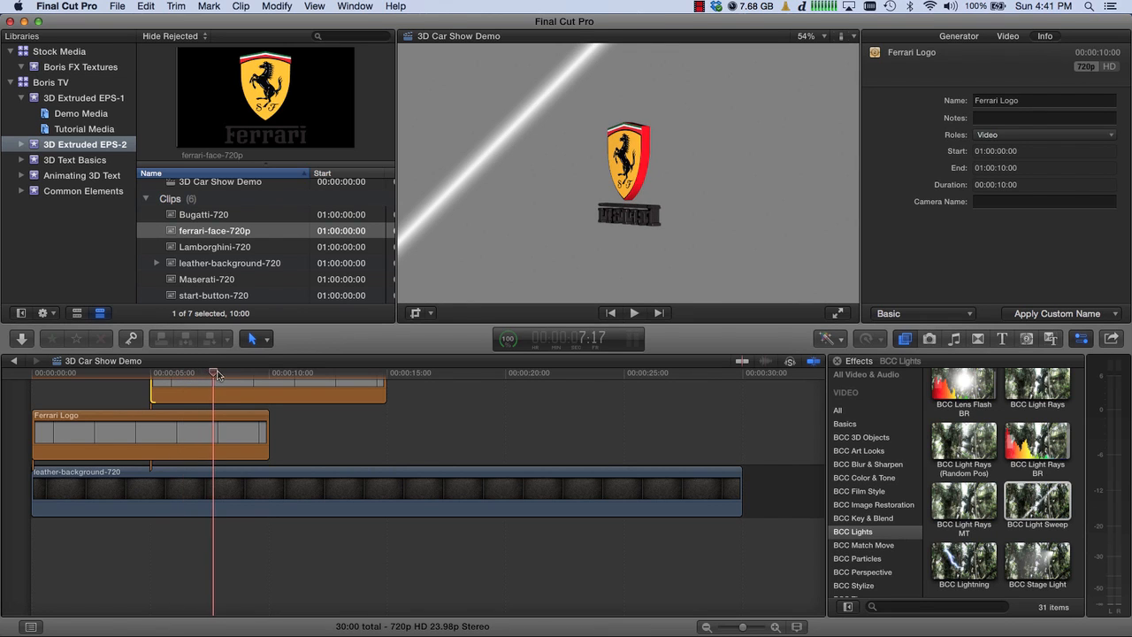
pyautogui.click(185, 434)
pyautogui.click(1013, 39)
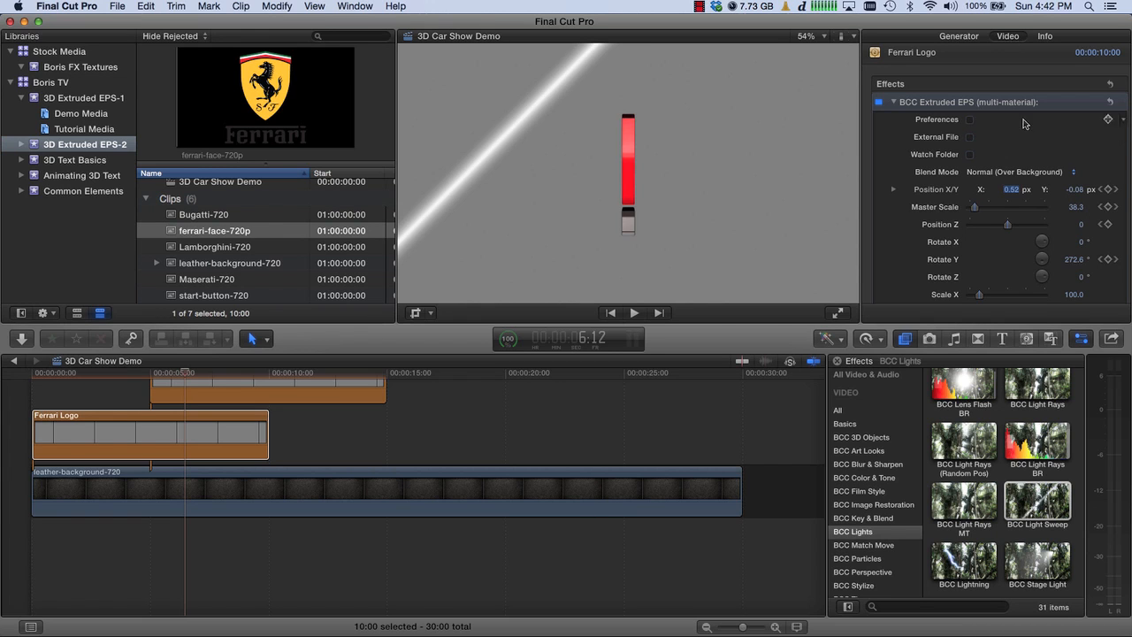
pyautogui.click(1028, 171)
pyautogui.click(1023, 161)
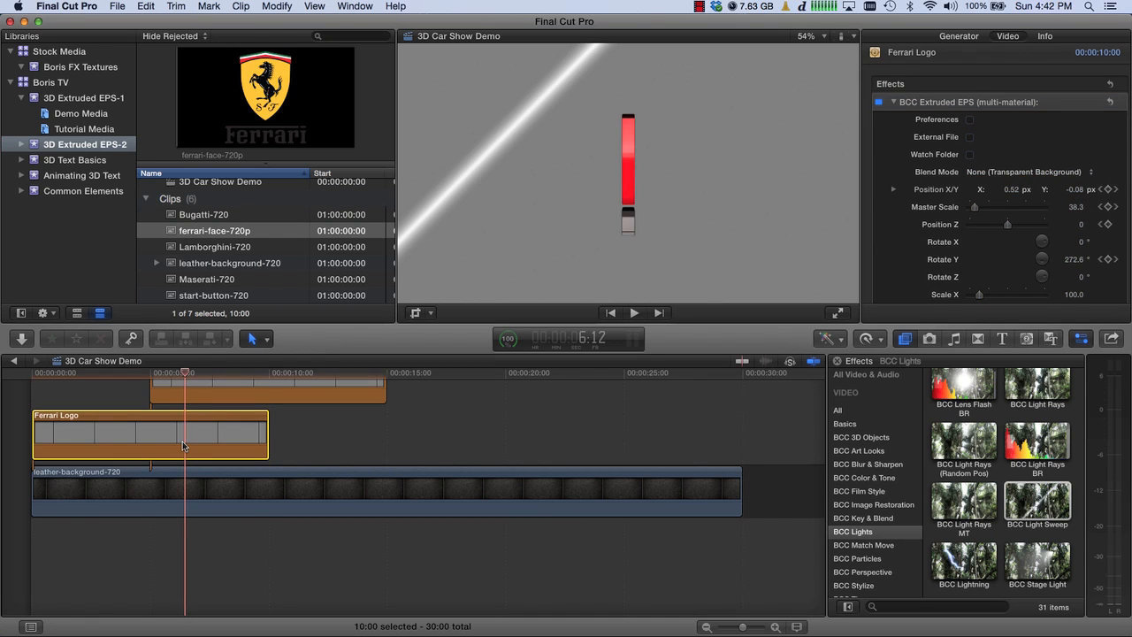
# Step: Set the duplicated Ferrari Logo clip's Blend Mode to None (Transparent Background) as well
pyautogui.click(207, 390)
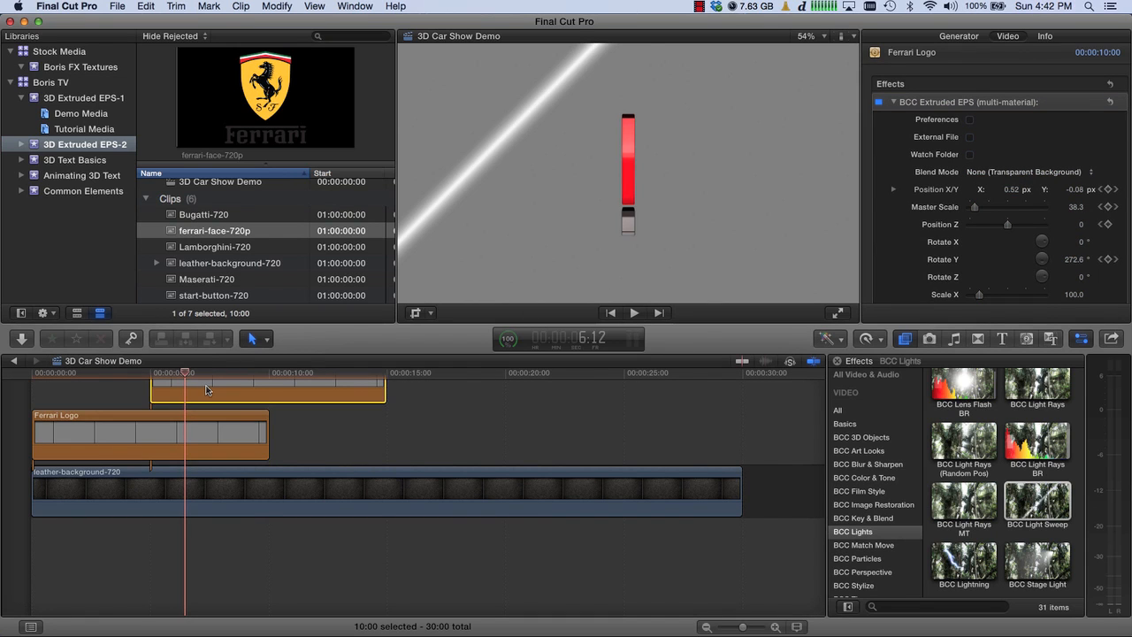
pyautogui.click(1040, 175)
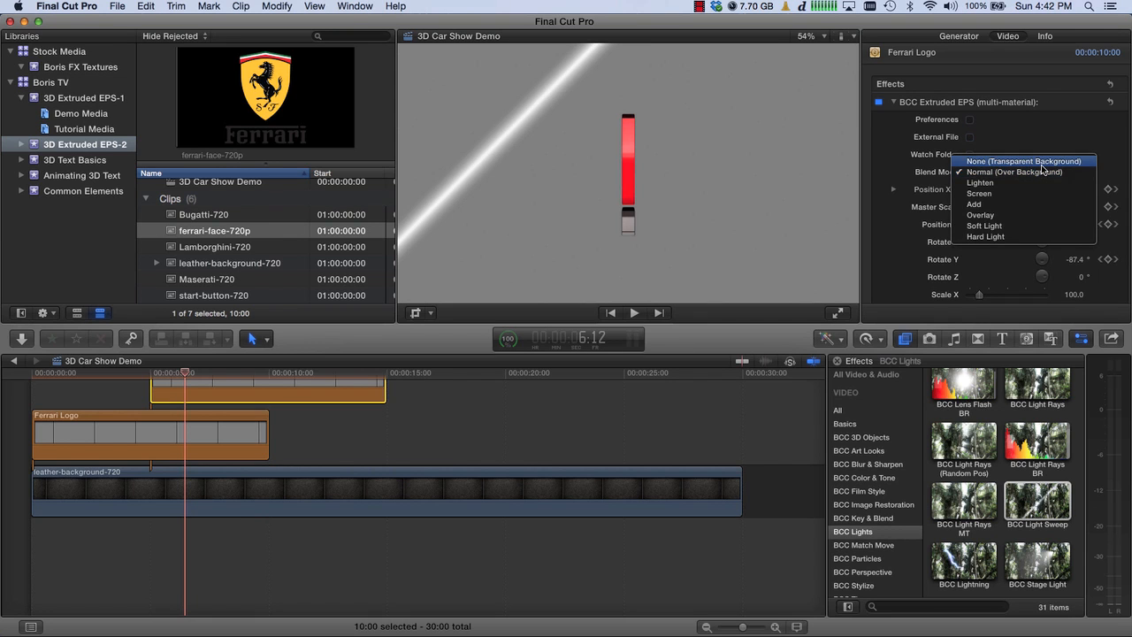
pyautogui.click(1043, 164)
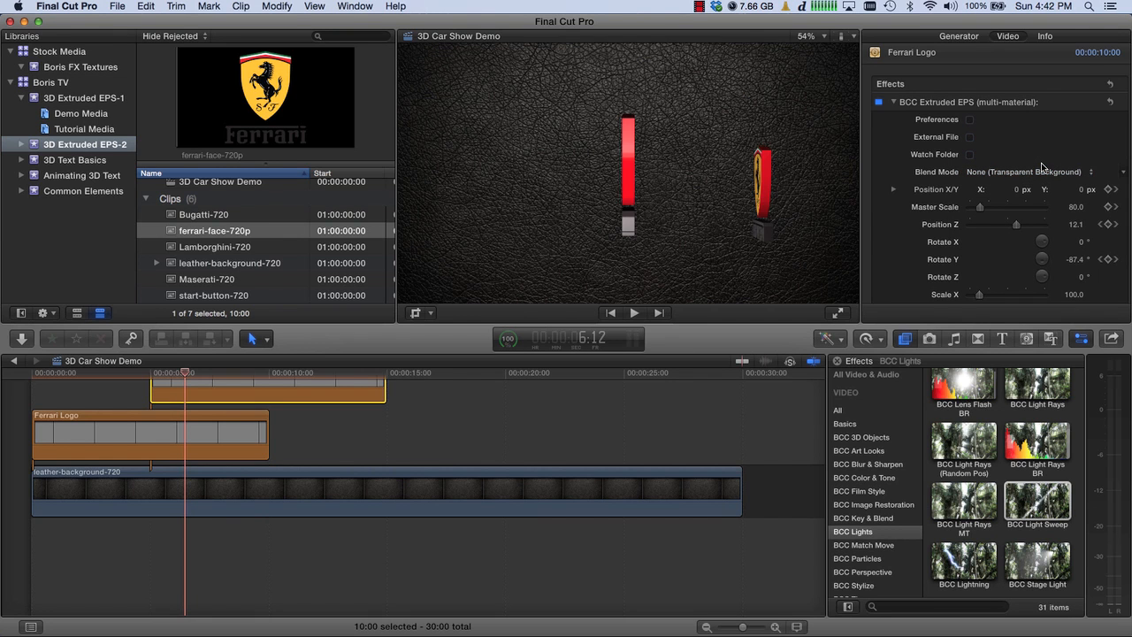
# Step: Check the logos' overlap up to the 5:00 mark and move the duplicated clip beneath the original Ferrari Logo clip
pyautogui.click(118, 374)
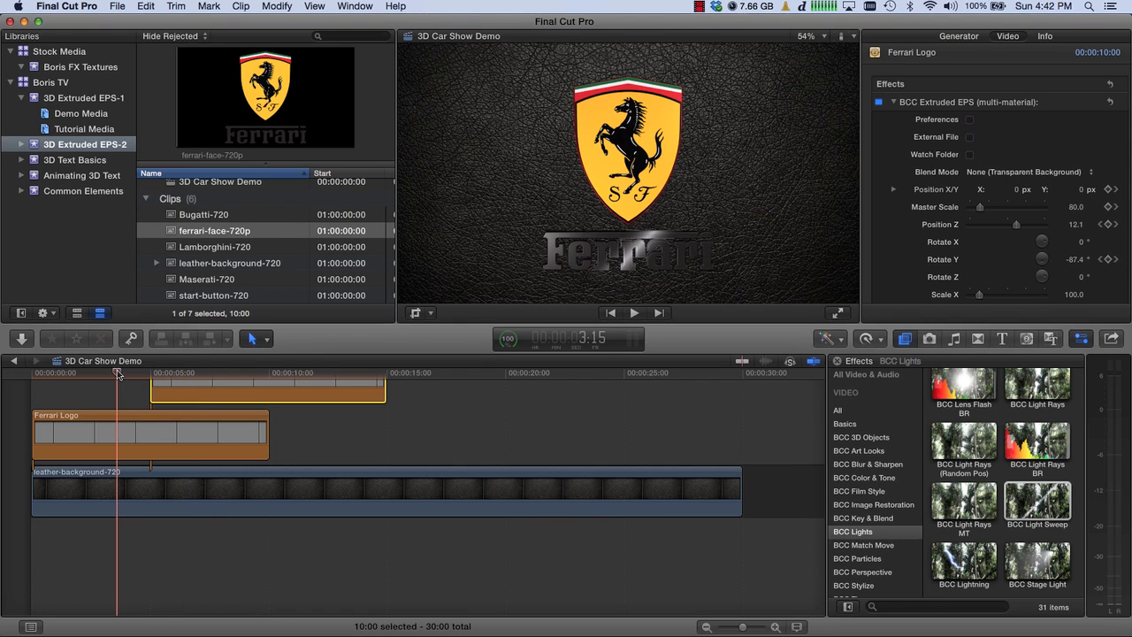
pyautogui.moveTo(118, 374); pyautogui.dragTo(152, 372)
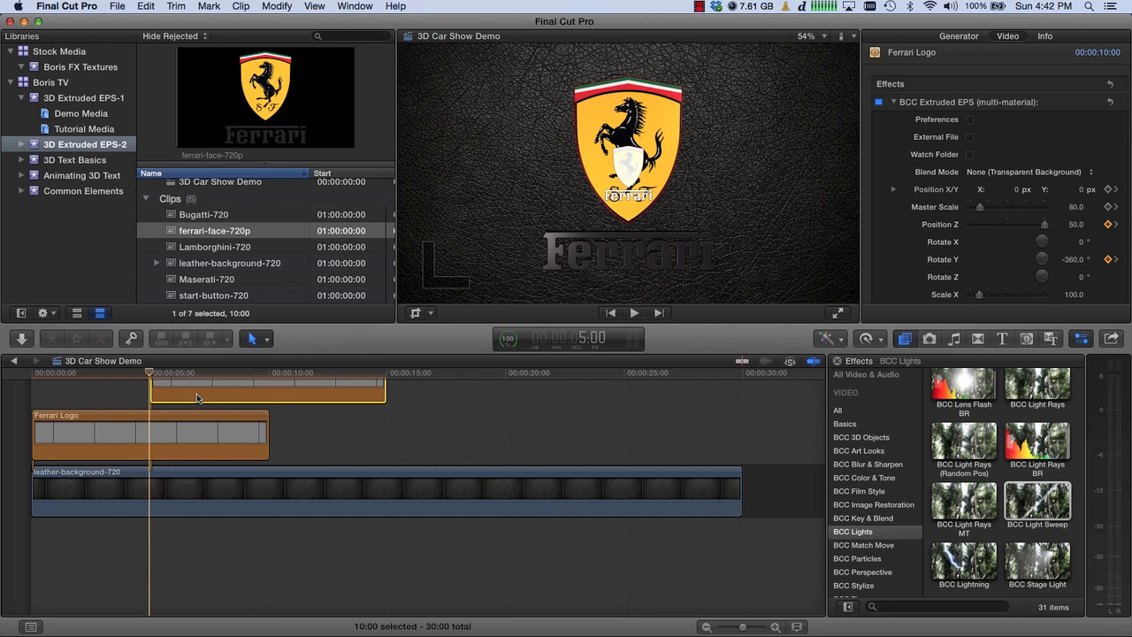
pyautogui.moveTo(197, 398); pyautogui.dragTo(187, 422)
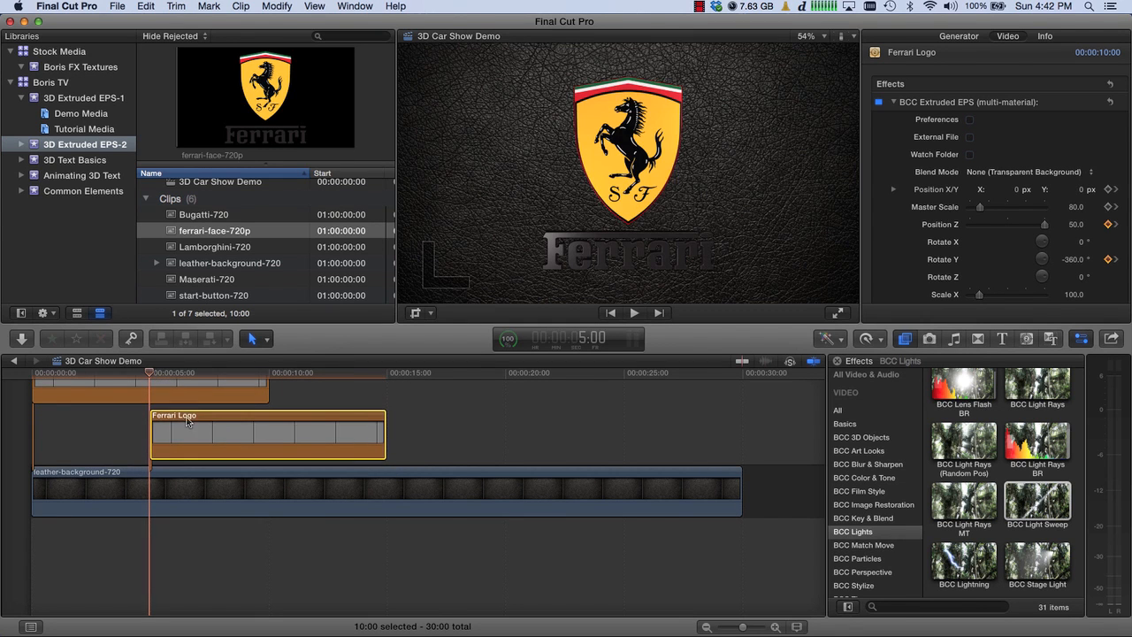
# Step: With the playhead at 7:08, load Lamborghini-outline.eps as the duplicated clip's external EPS file
pyautogui.moveTo(151, 373); pyautogui.dragTo(204, 372)
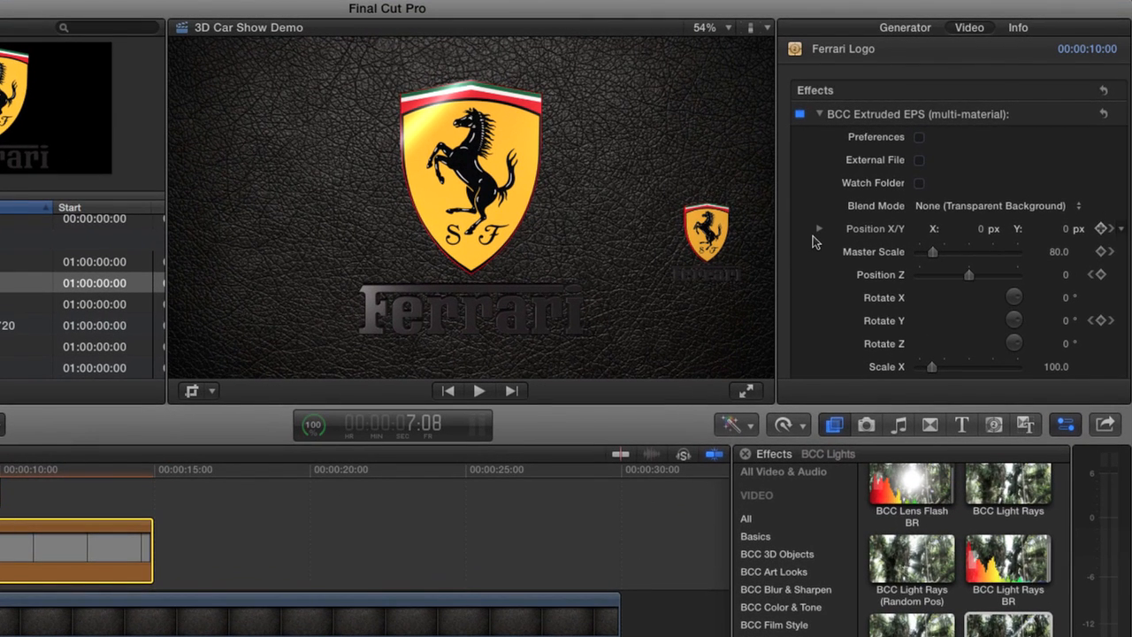
pyautogui.click(920, 161)
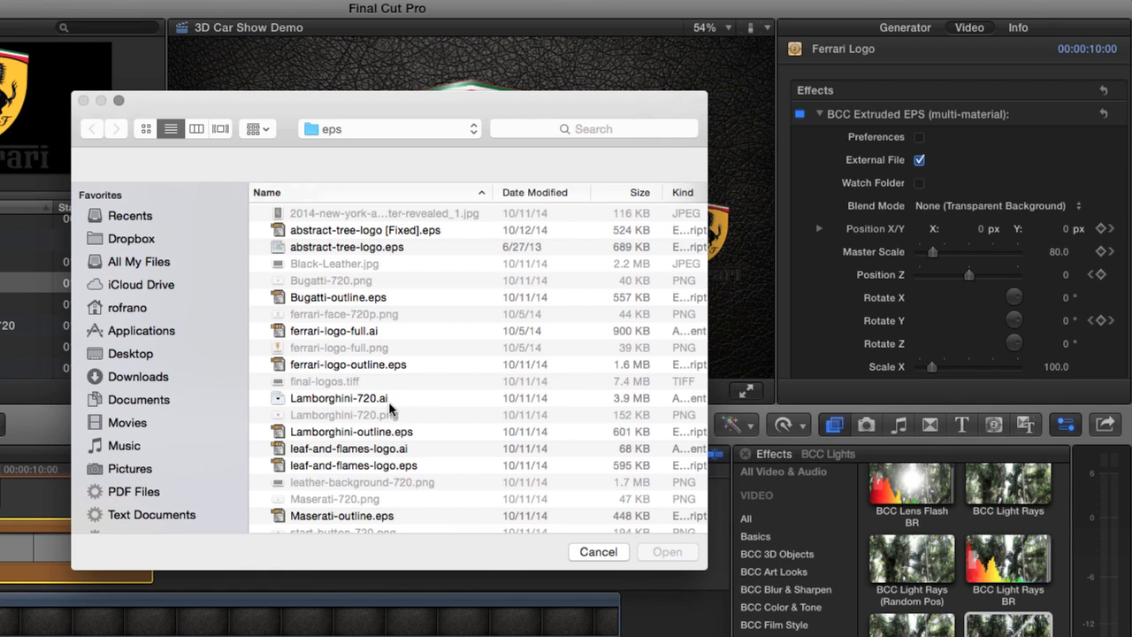
pyautogui.click(380, 432)
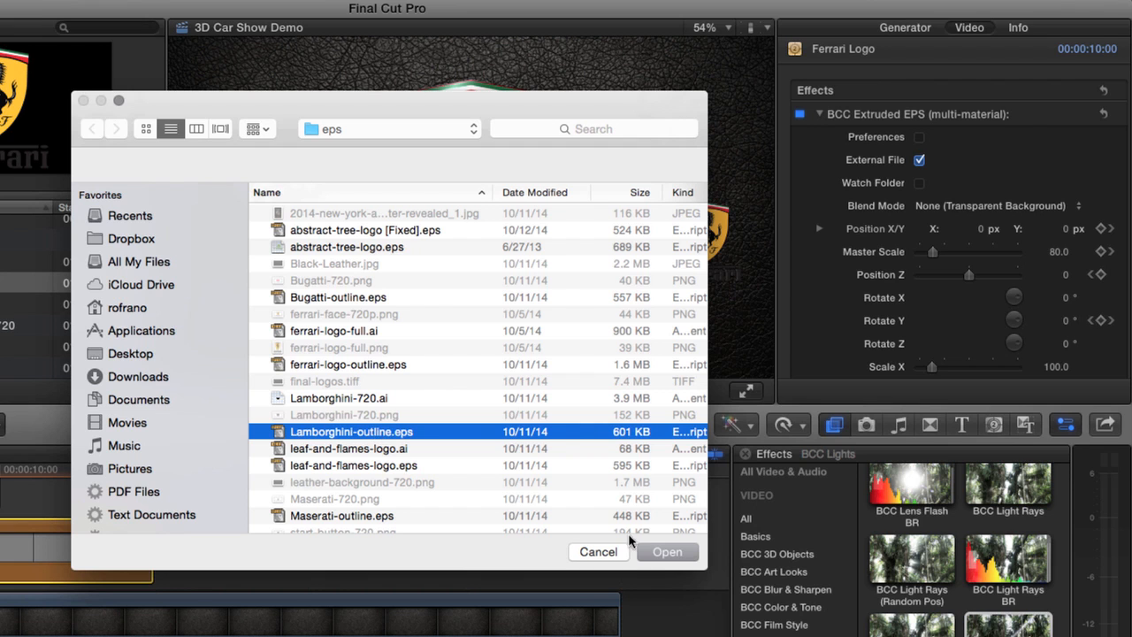
pyautogui.click(665, 552)
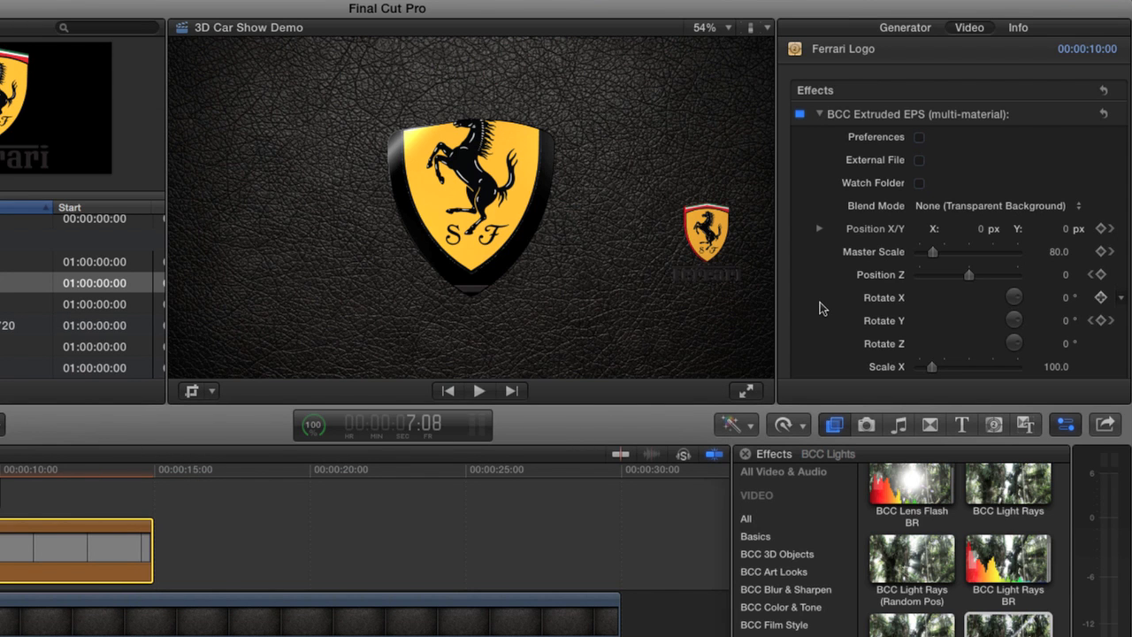
# Step: Replace the duplicated clip's Front Texture with the Lamborghini-720 clip
pyautogui.scroll(-3, 821, 308)
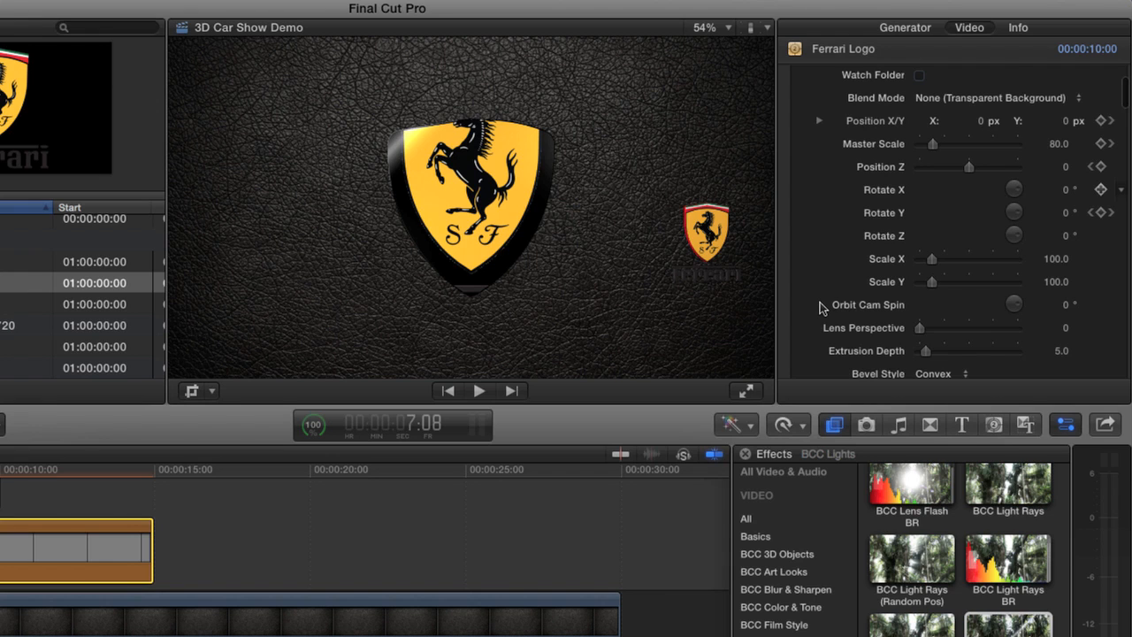
pyautogui.scroll(-4, 821, 308)
pyautogui.scroll(-3, 821, 308)
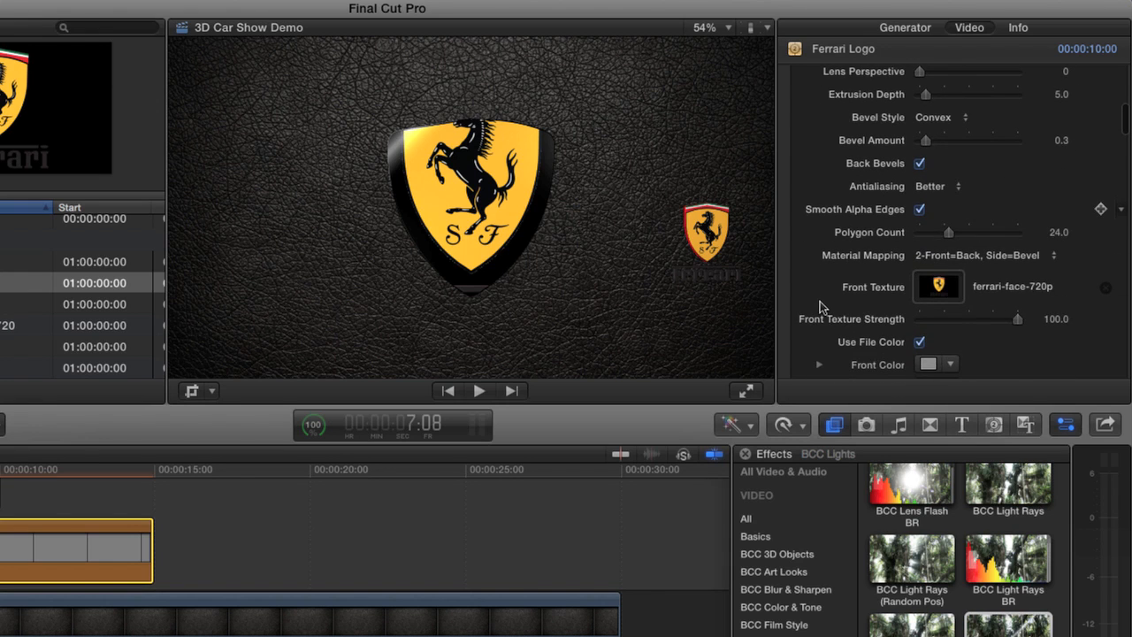
pyautogui.scroll(-1, 821, 308)
pyautogui.click(1106, 251)
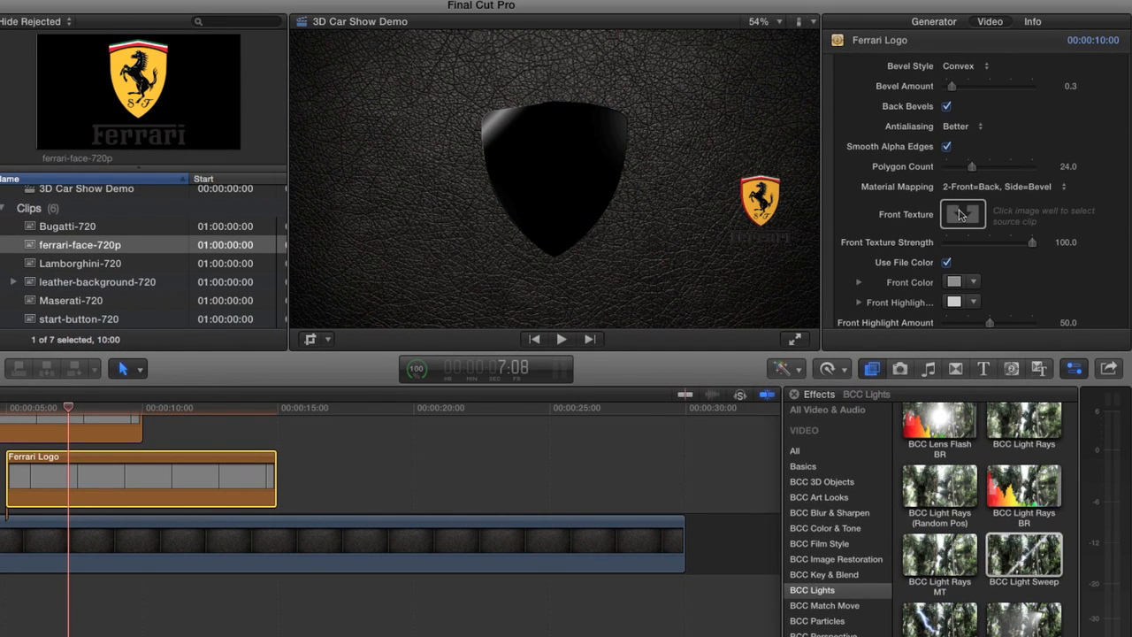
pyautogui.click(962, 215)
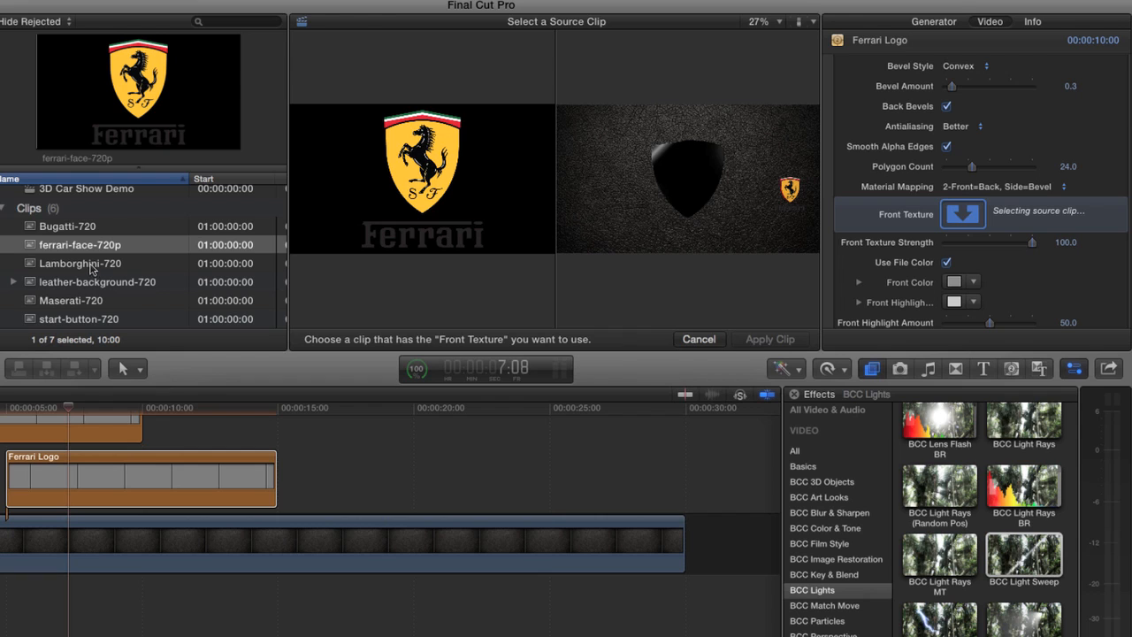
pyautogui.click(92, 265)
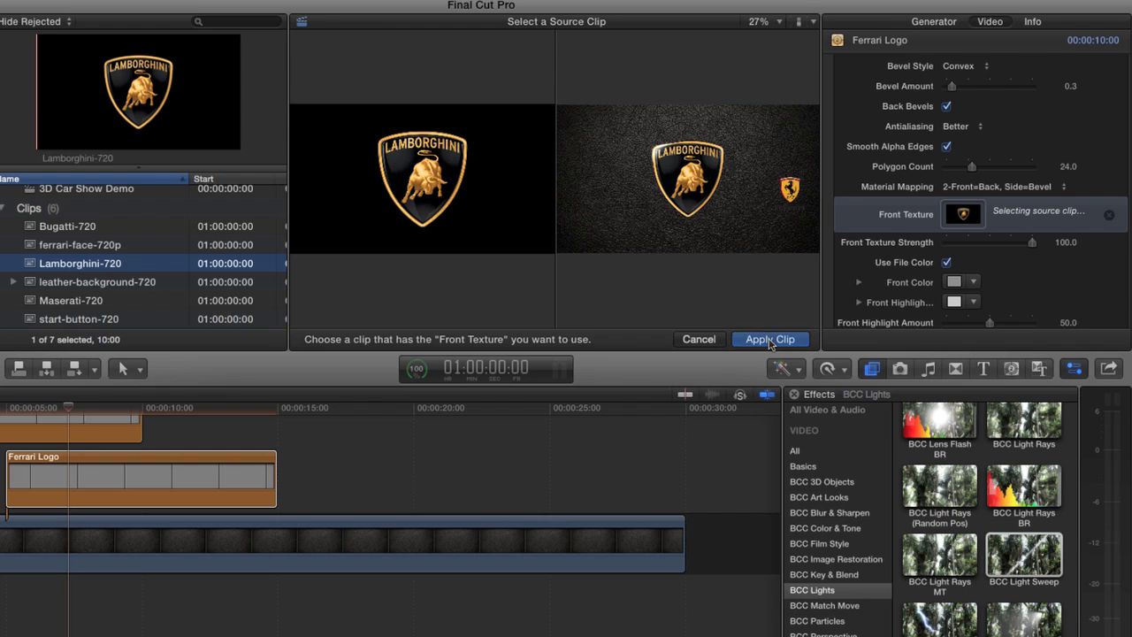
pyautogui.click(770, 341)
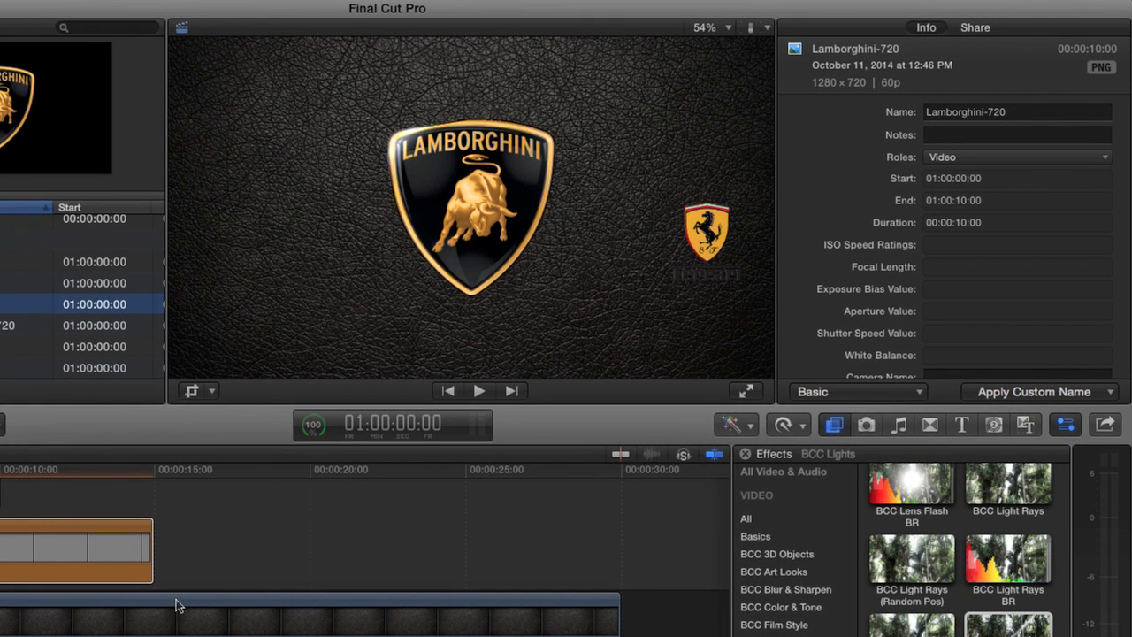
# Step: At the Lamborghini logo's 9:23 keyframe, set Master Scale to 100
pyautogui.click(28, 563)
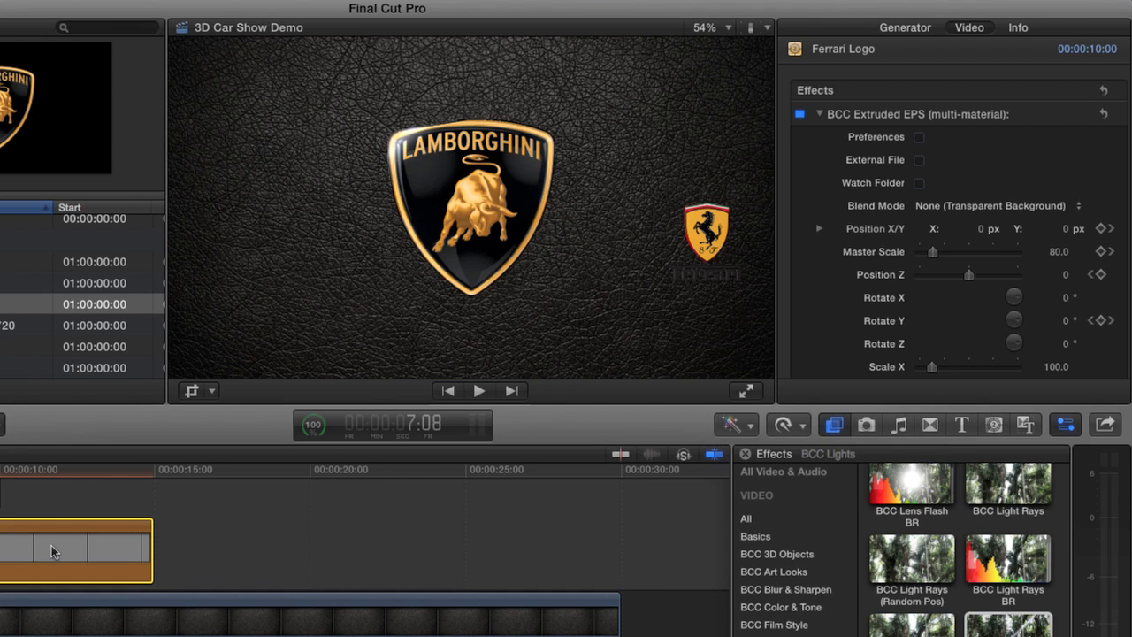
pyautogui.click(72, 469)
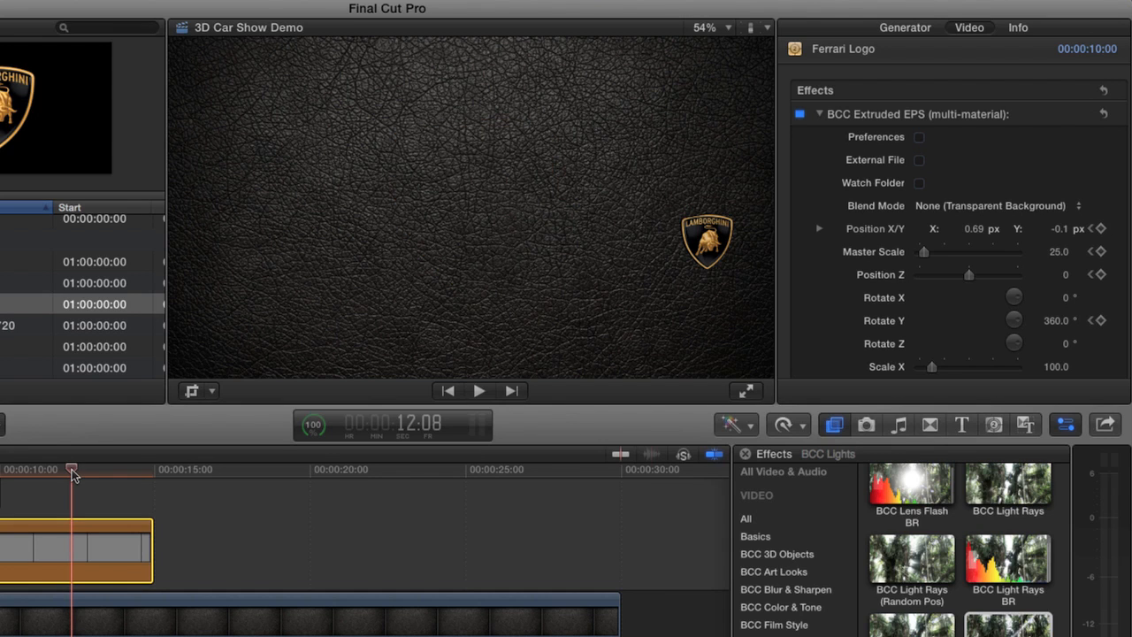
pyautogui.scroll(-5, 1052, 212)
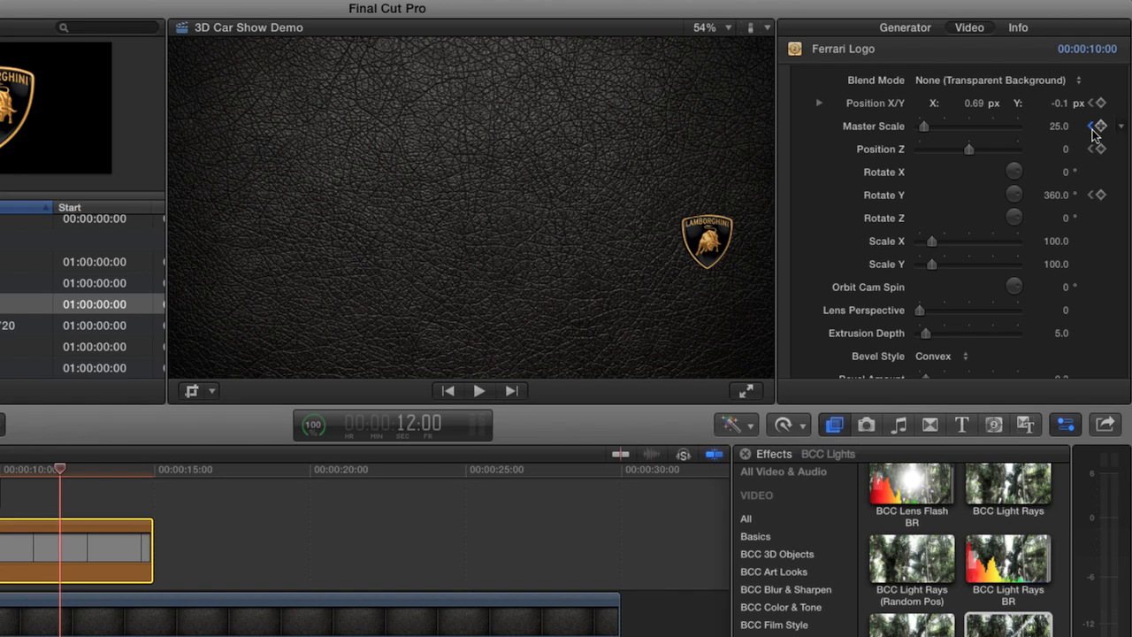
pyautogui.click(1091, 126)
pyautogui.click(1091, 126)
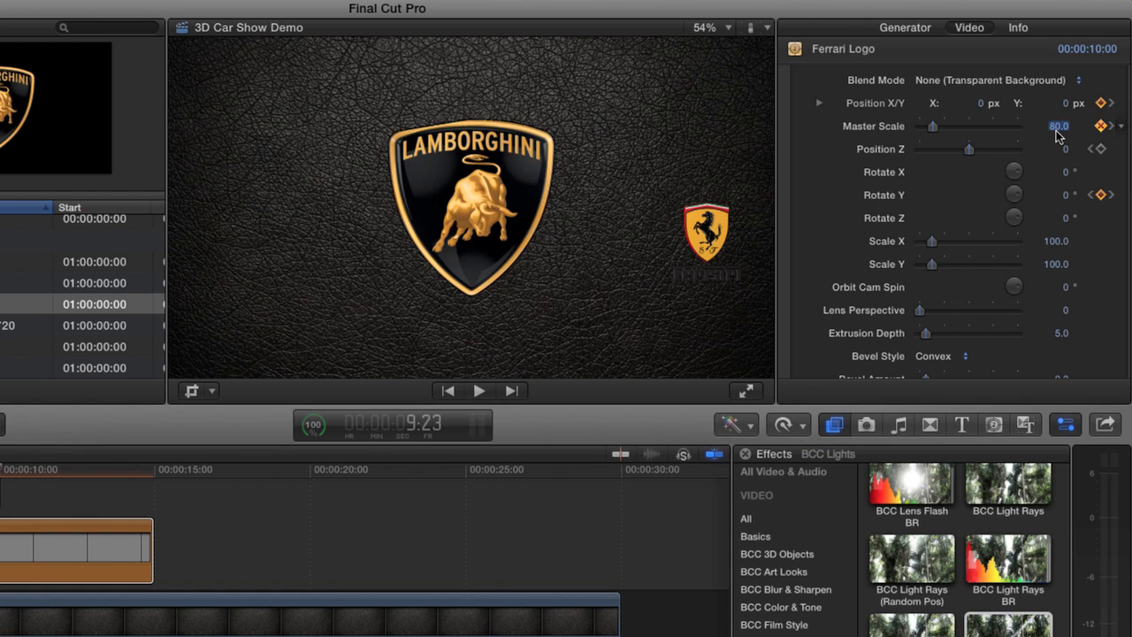
pyautogui.click(1056, 128)
pyautogui.write('1')
pyautogui.press('BackSpace')
pyautogui.write('80')
pyautogui.press('BackSpace')
pyautogui.press('BackSpace')
pyautogui.write('100')
pyautogui.press('Return')
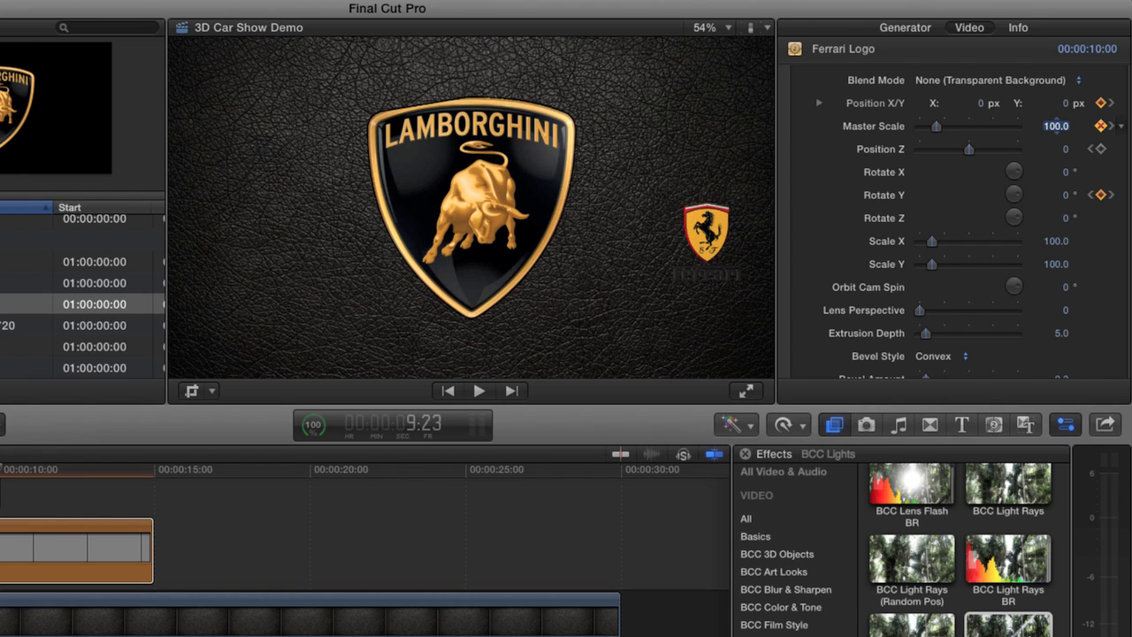
# Step: At the Lamborghini logo's 11:23 keyframe, set Master Scale to 30
pyautogui.click(1111, 129)
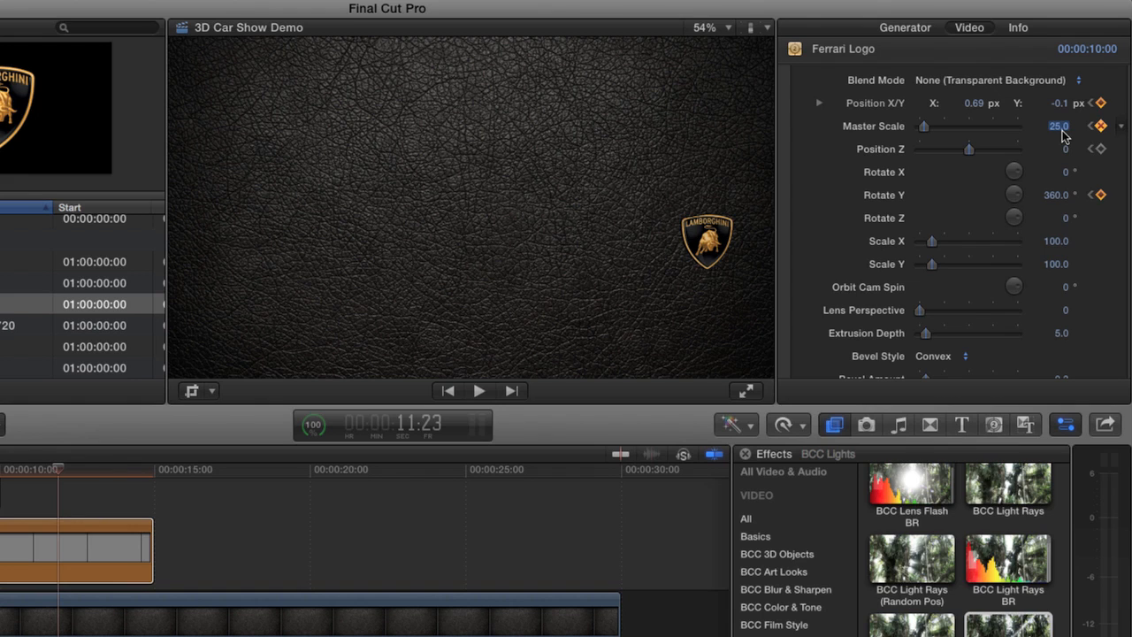
pyautogui.write('30')
pyautogui.press('Return')
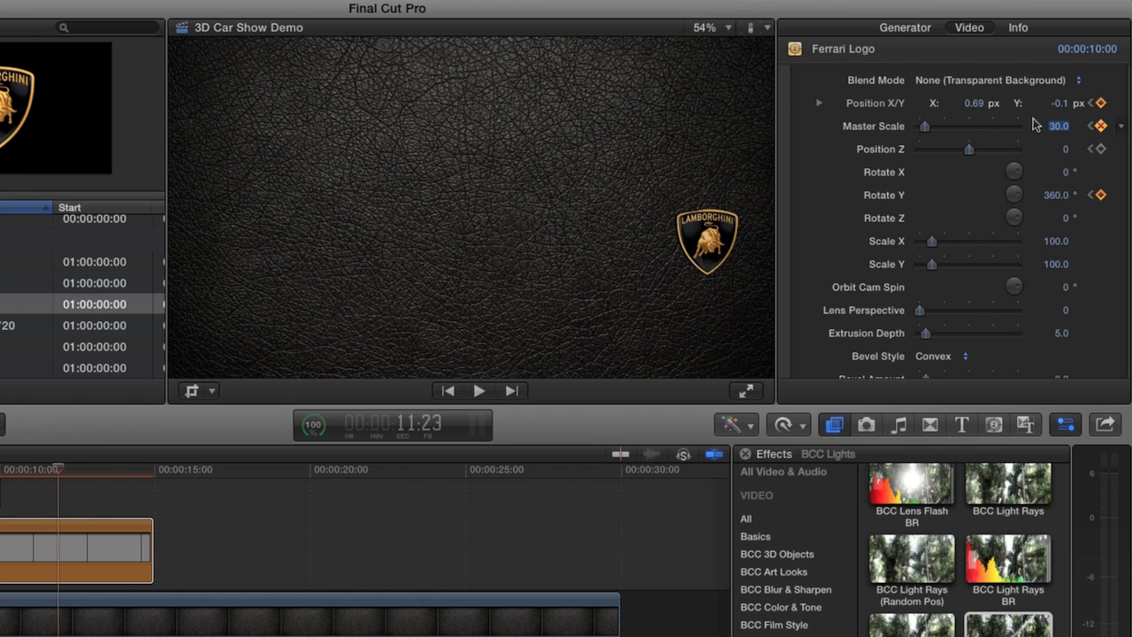
# Step: At the 11:23 keyframe, set the Lamborghini logo's Position X to -0.69 px
pyautogui.click(975, 103)
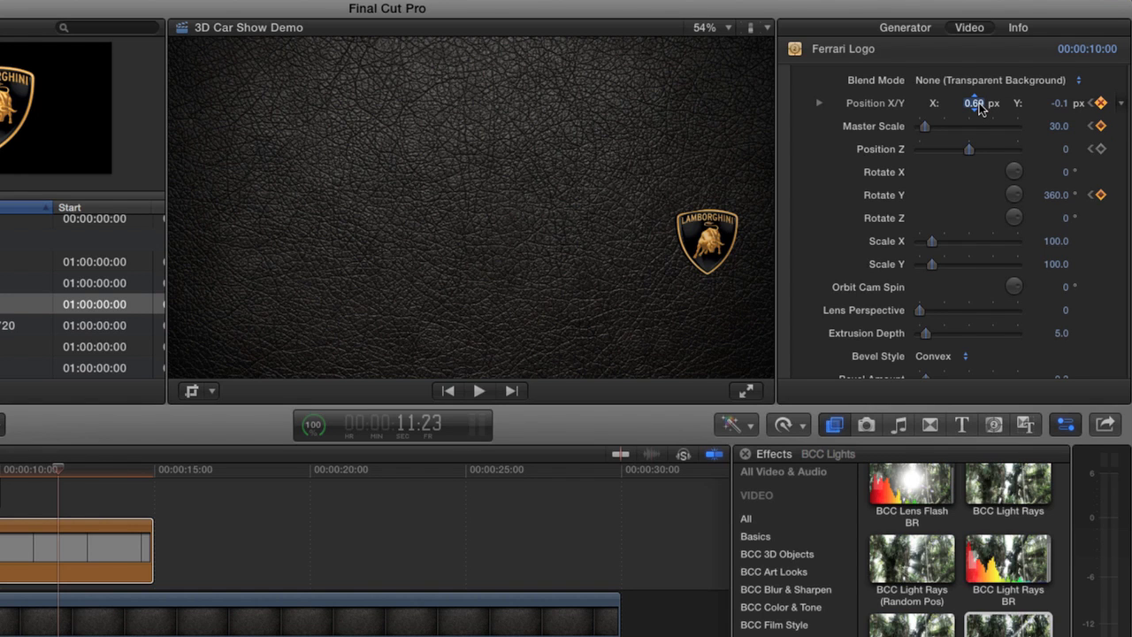
pyautogui.press('BackSpace')
pyautogui.write('-0.69')
pyautogui.press('Return')
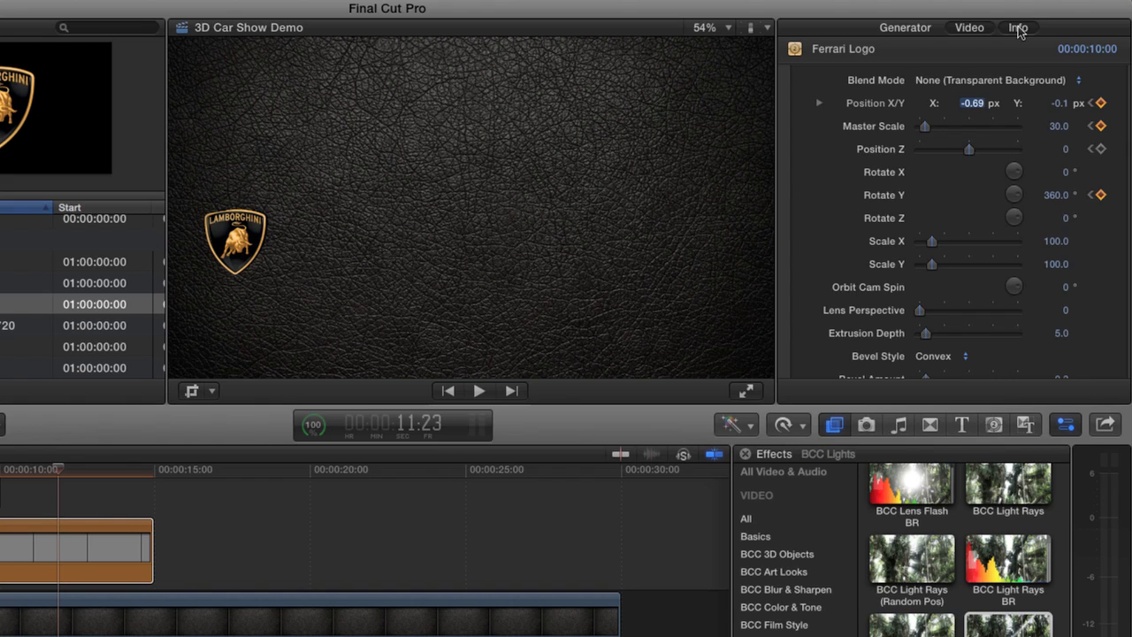
# Step: Rename the duplicated logo clip in the timeline as Lamborghini Logo
pyautogui.click(1019, 29)
pyautogui.doubleClick(942, 112)
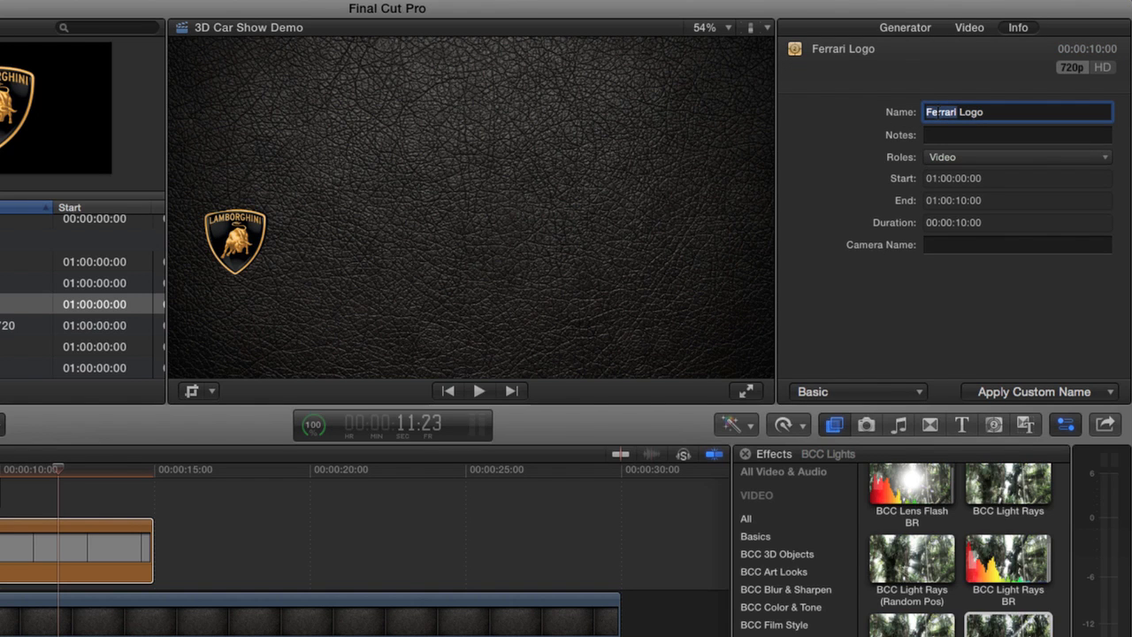
pyautogui.write('Lamborghini')
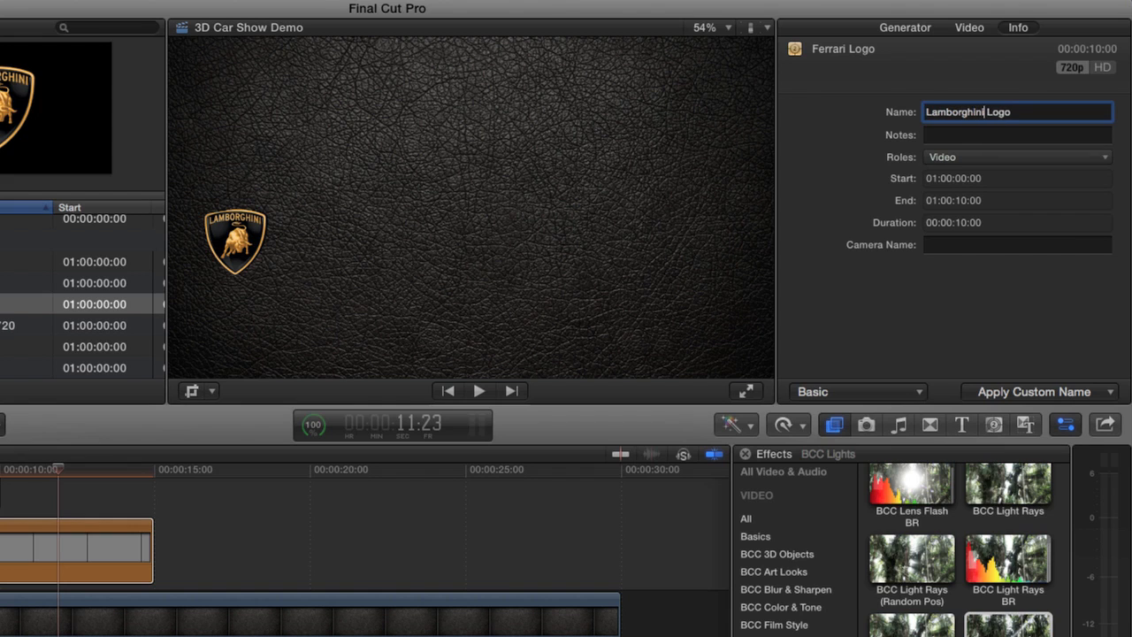
pyautogui.press('Return')
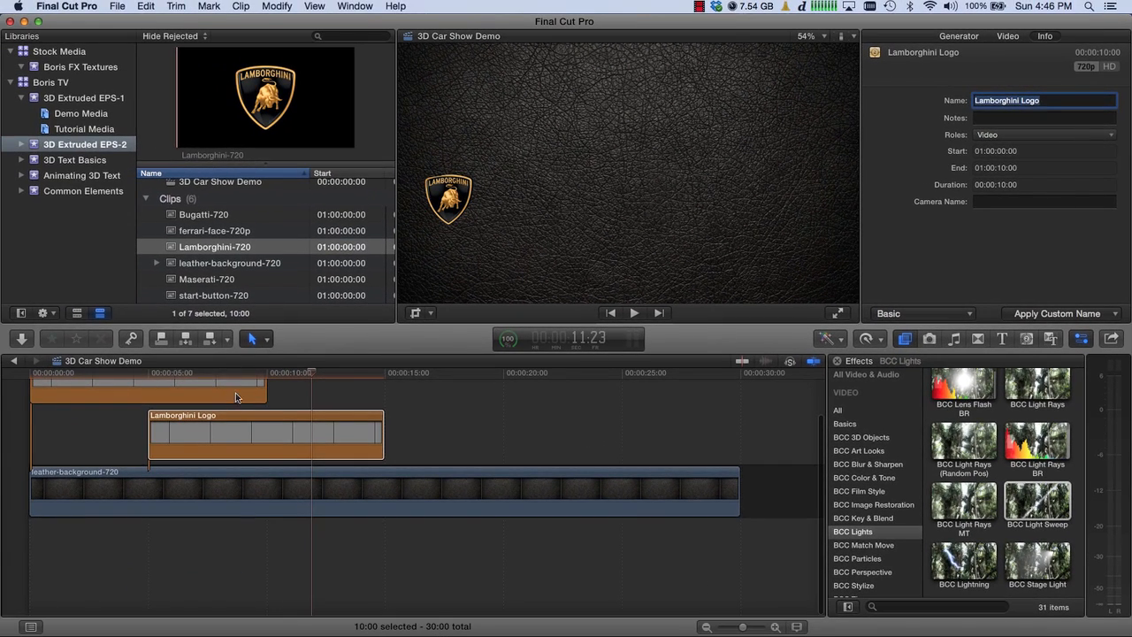
# Step: Set the Ferrari Logo clip's duration to 30 seconds
pyautogui.click(228, 397)
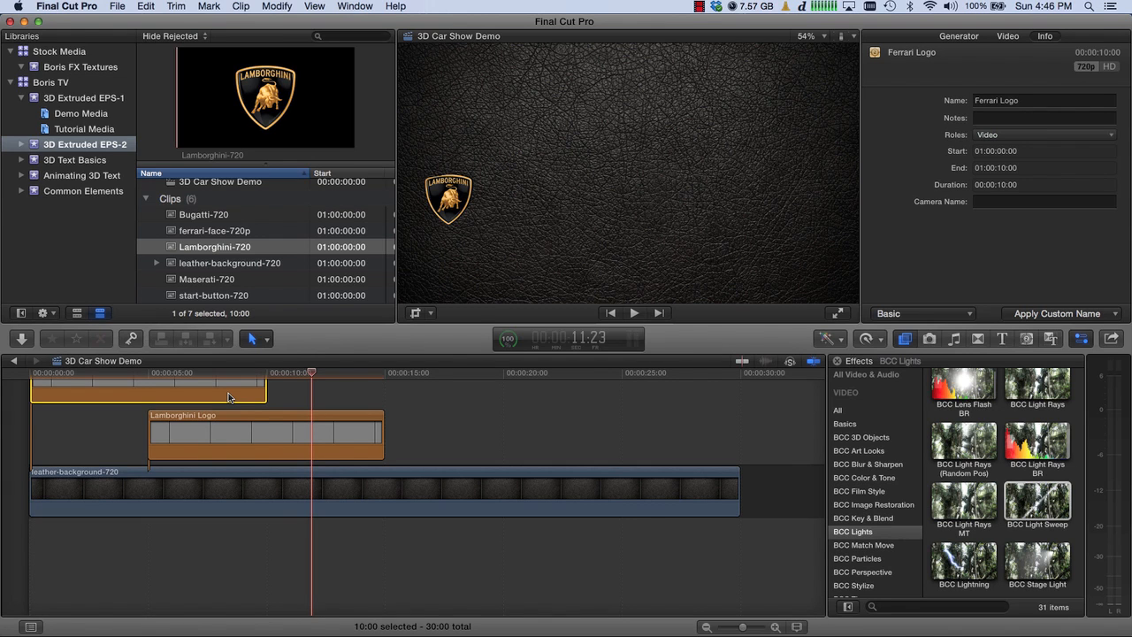
pyautogui.hotkey('ctrl', 'd')
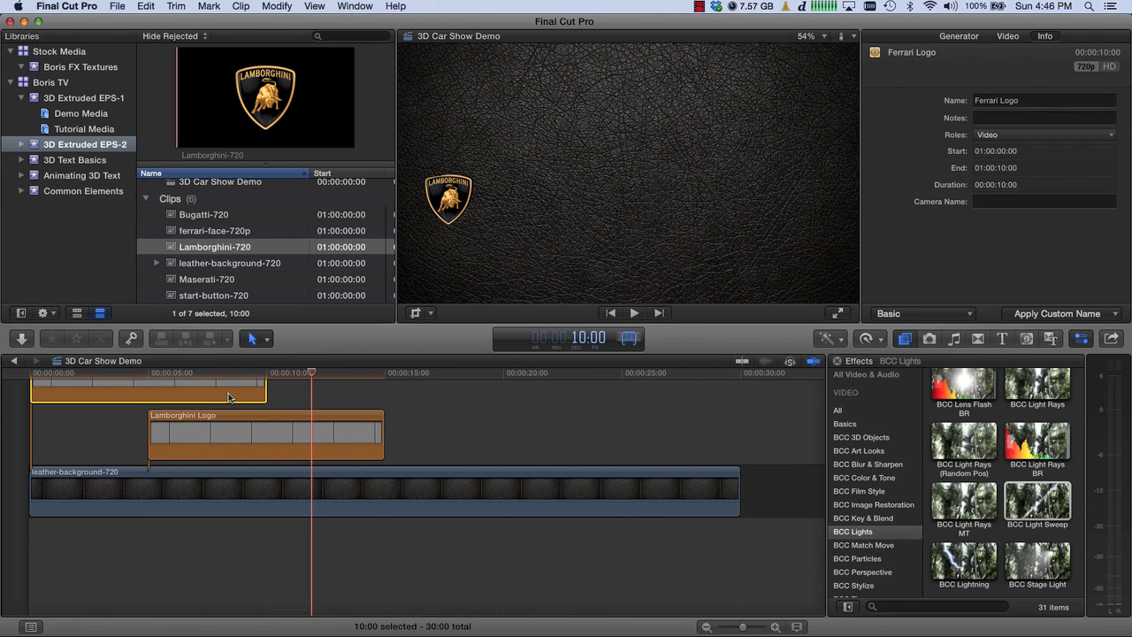
pyautogui.write('3000')
pyautogui.press('Return')
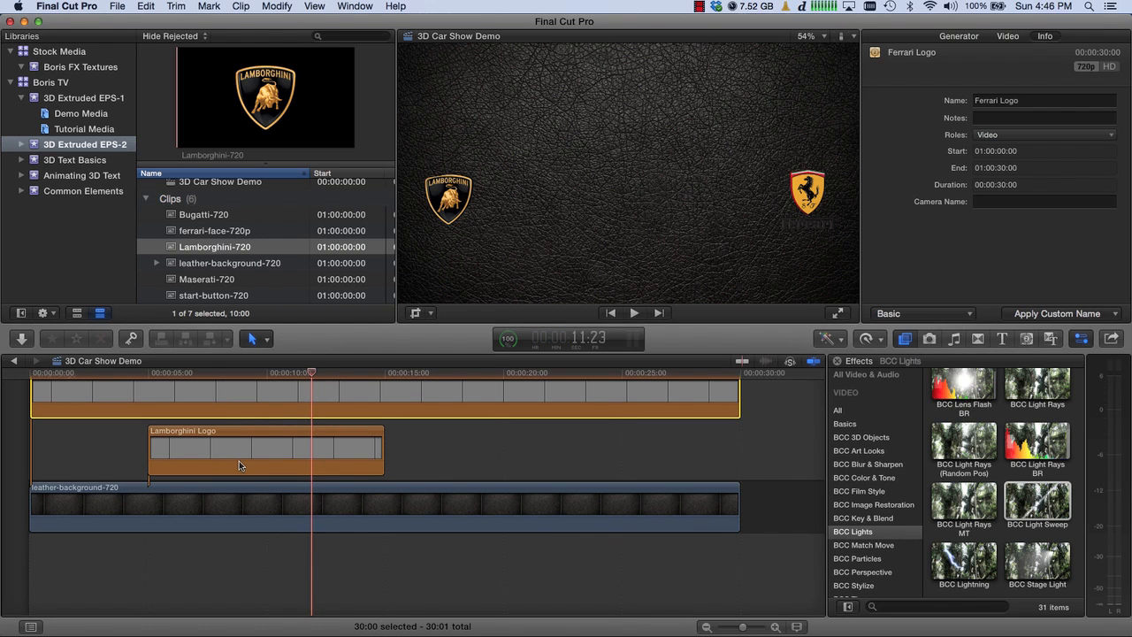
# Step: Place a copy of the Lamborghini Logo clip on the timeline, starting at 10:00
pyautogui.click(310, 450)
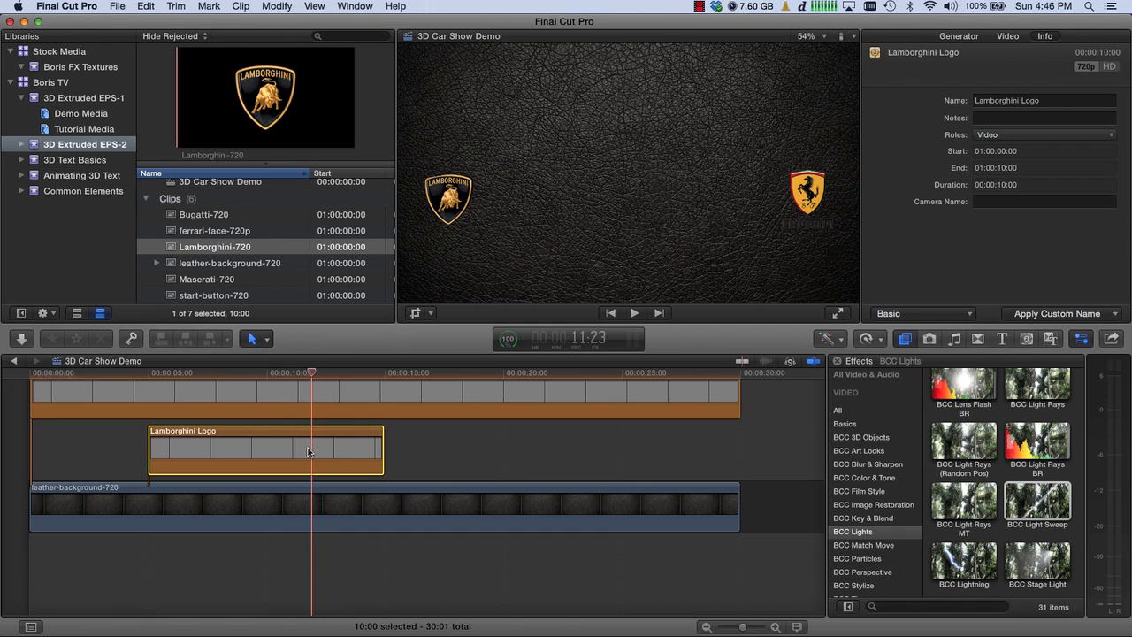
pyautogui.moveTo(310, 373); pyautogui.dragTo(278, 375)
pyautogui.click(580, 345)
pyautogui.write('1000')
pyautogui.press('Return')
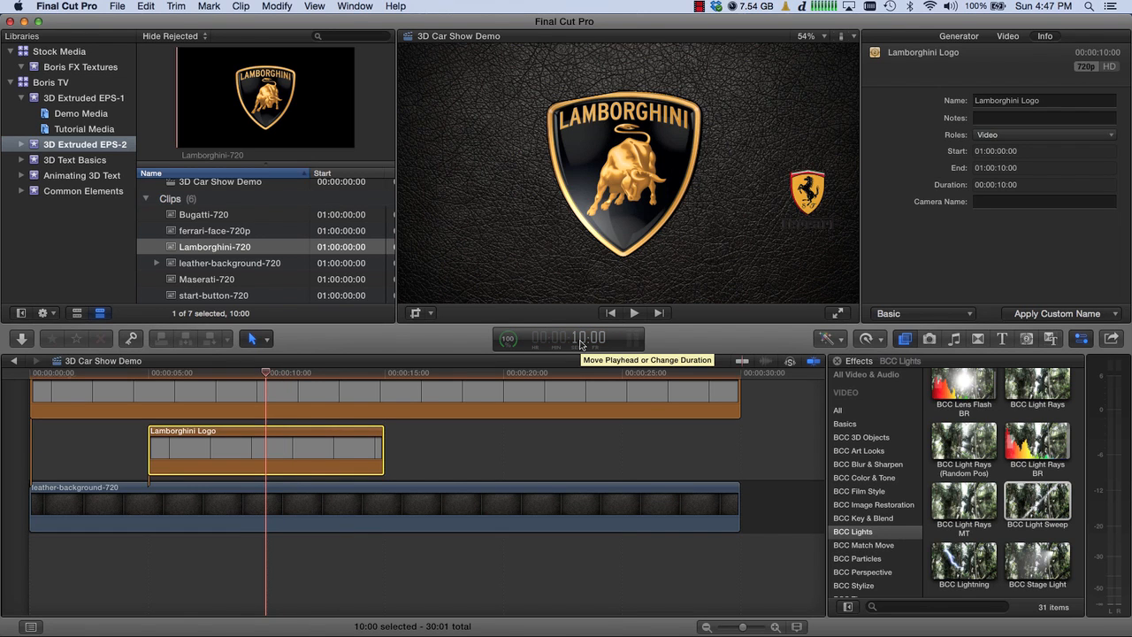
pyautogui.press('Right')
pyautogui.press('Left')
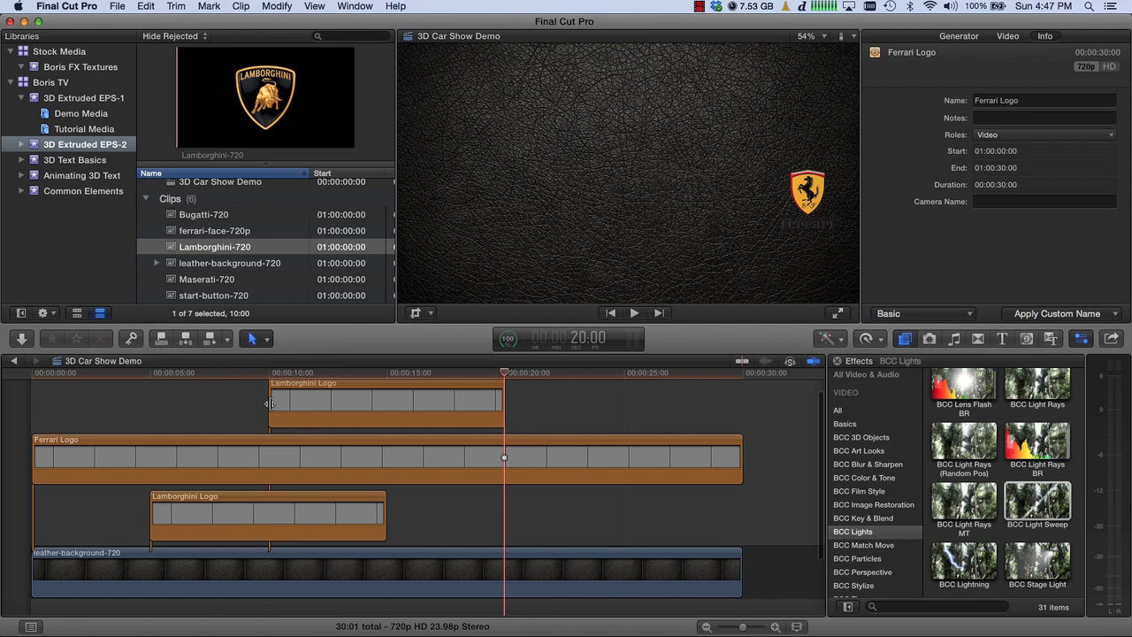
# Step: Move the new Lamborghini Logo copy directly above the leather background, beneath the other logo clips, keeping its start at 10:00
pyautogui.click(272, 375)
pyautogui.click(291, 407)
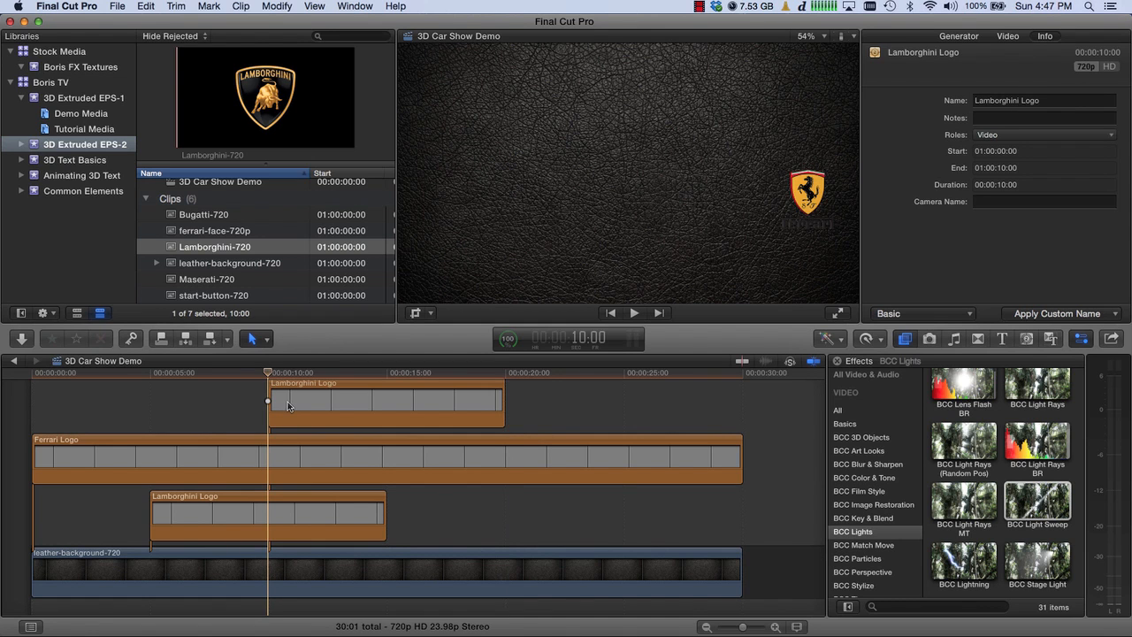
pyautogui.moveTo(290, 407); pyautogui.dragTo(286, 510)
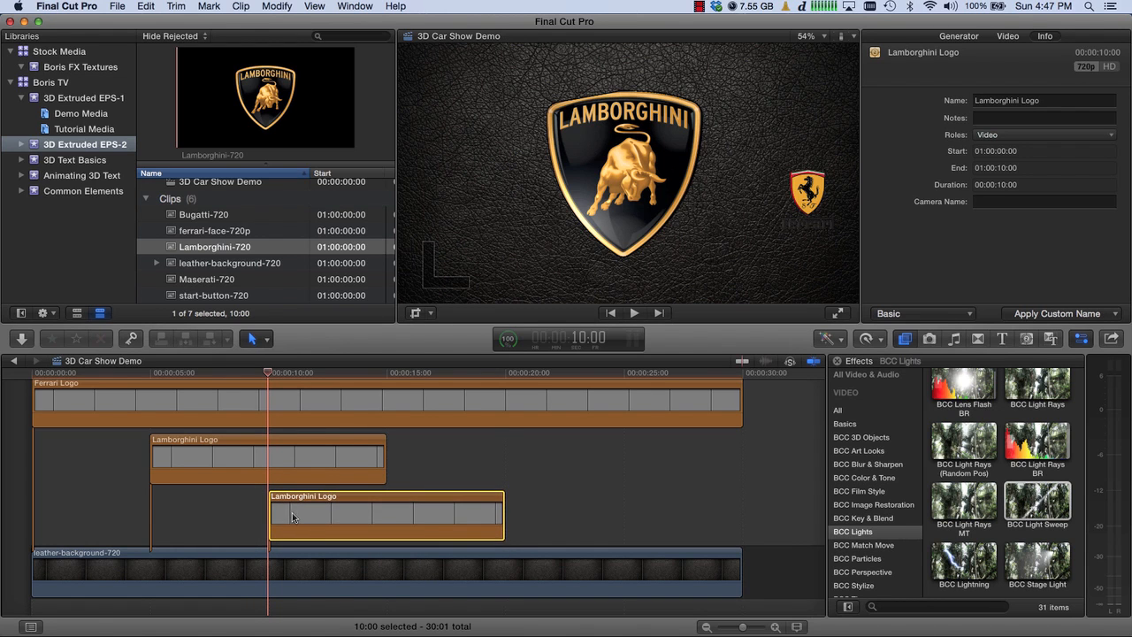
# Step: Extend the first Lamborghini Logo clip to the end of the leather background, for a duration of 25 seconds
pyautogui.click(360, 447)
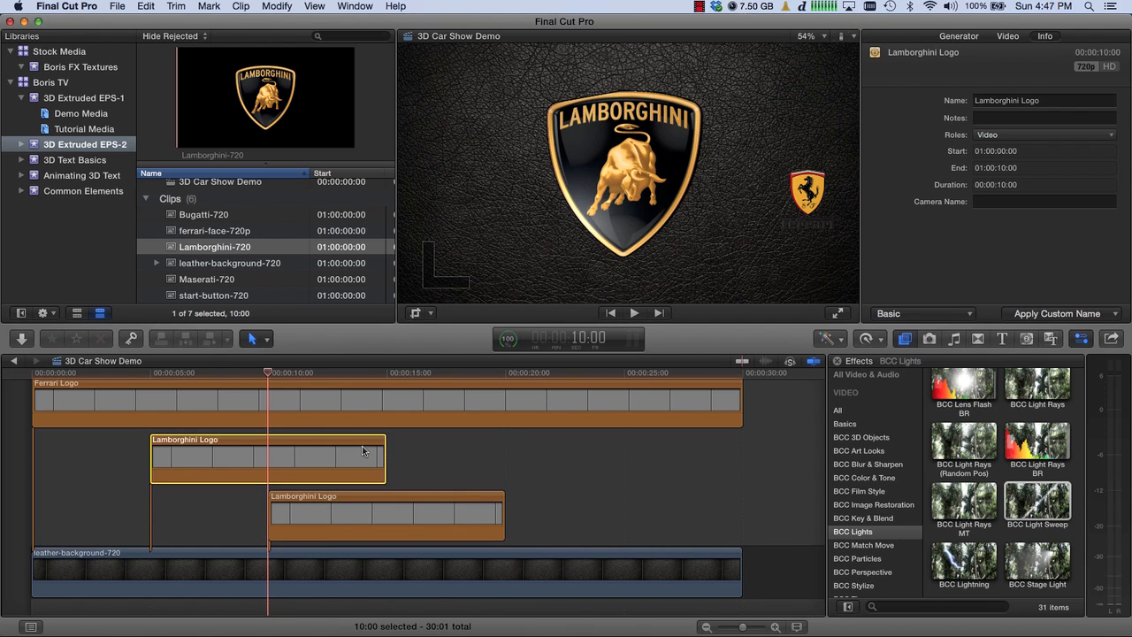
pyautogui.click(386, 452)
pyautogui.moveTo(387, 451); pyautogui.dragTo(742, 450)
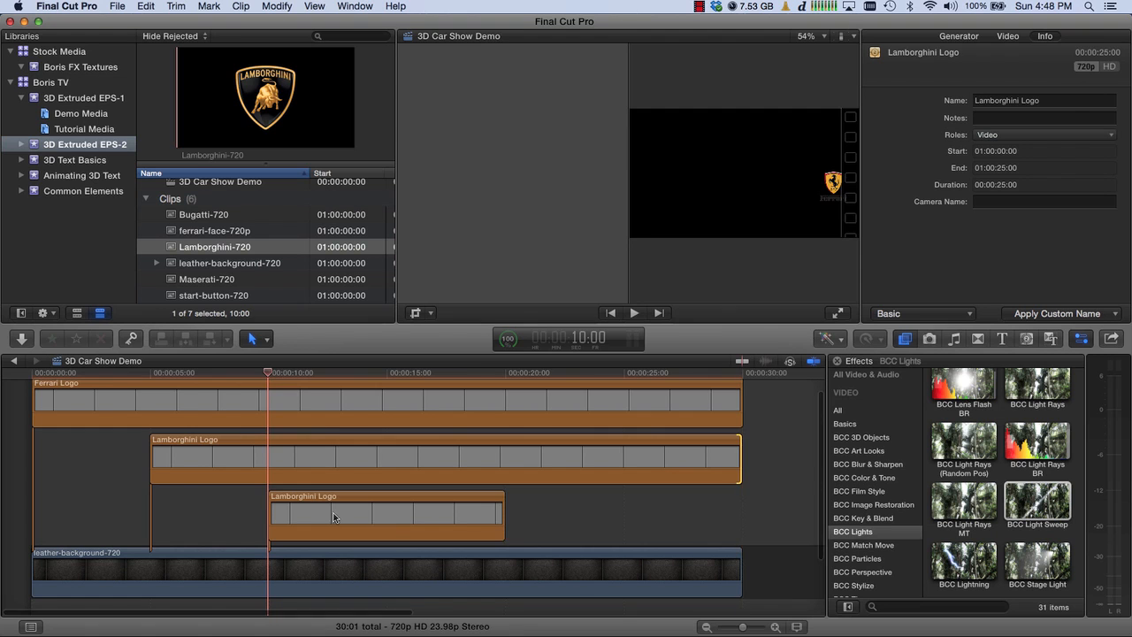
# Step: Load Maserati-outline.eps as the external file of the copied clip's BCC Extruded EPS effect
pyautogui.click(360, 524)
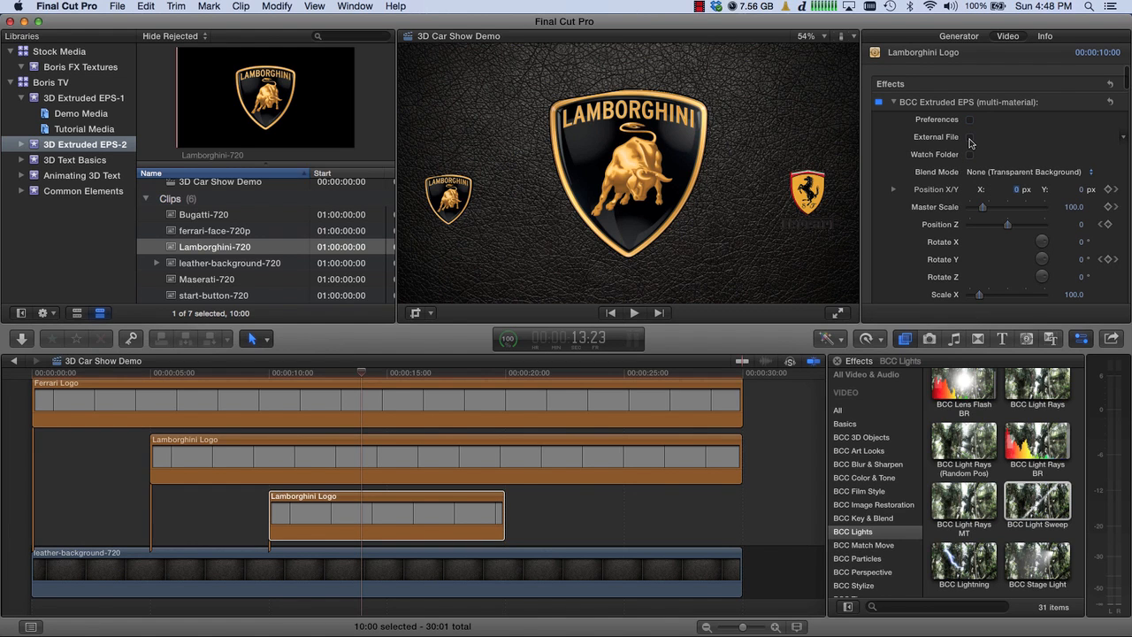
pyautogui.click(970, 138)
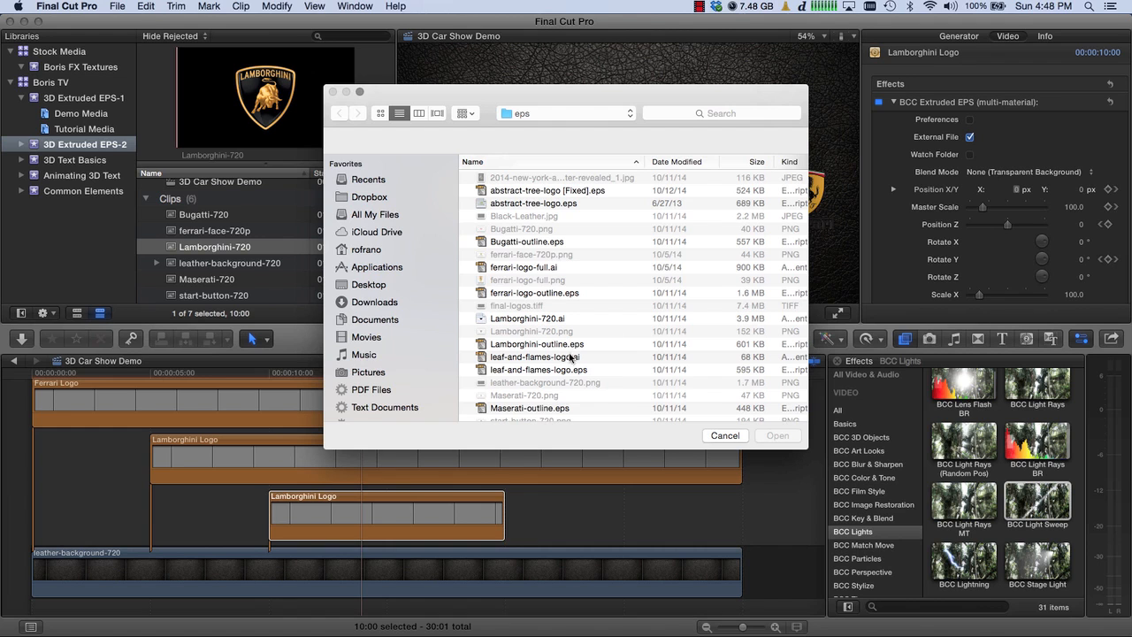
pyautogui.click(541, 410)
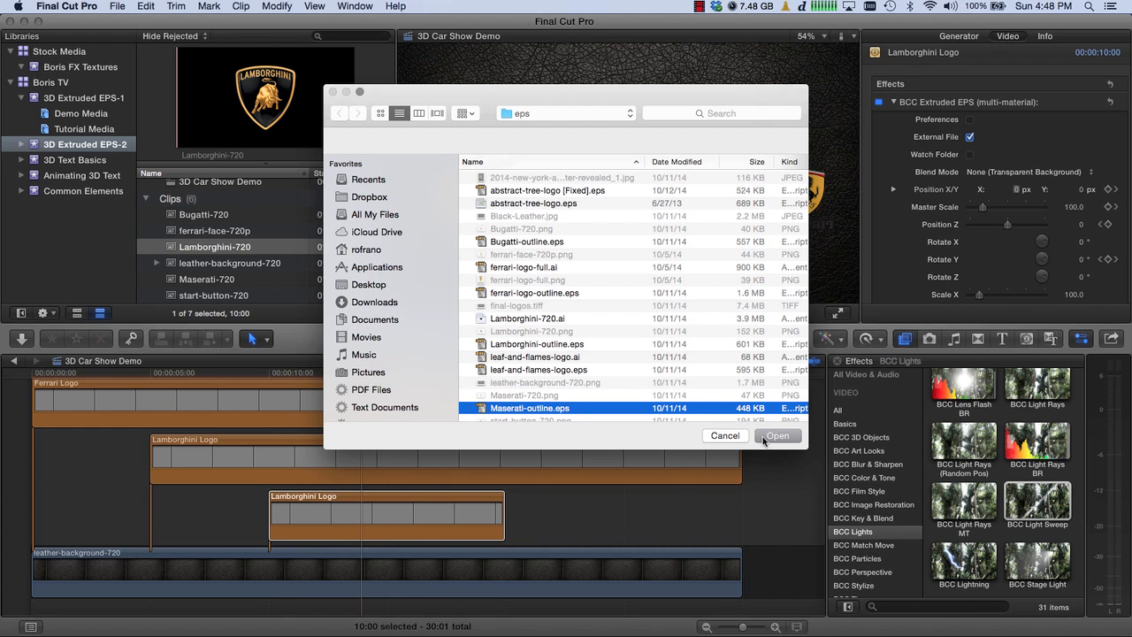
pyautogui.click(771, 438)
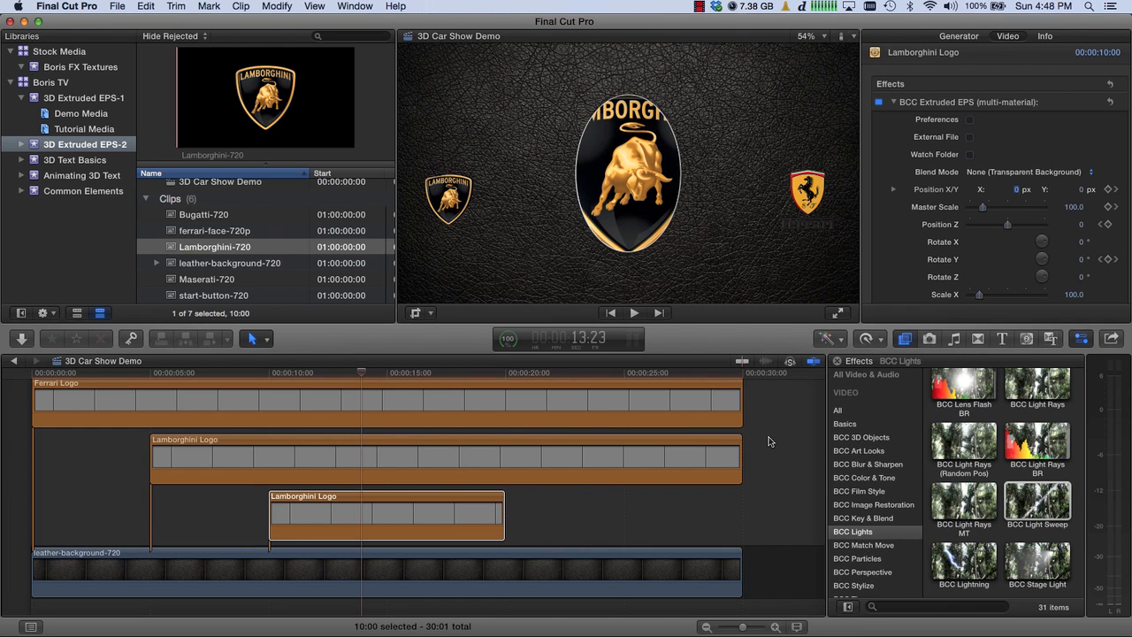
# Step: Replace the copied clip's Front Texture with the Maserati-720 clip
pyautogui.scroll(-5, 907, 257)
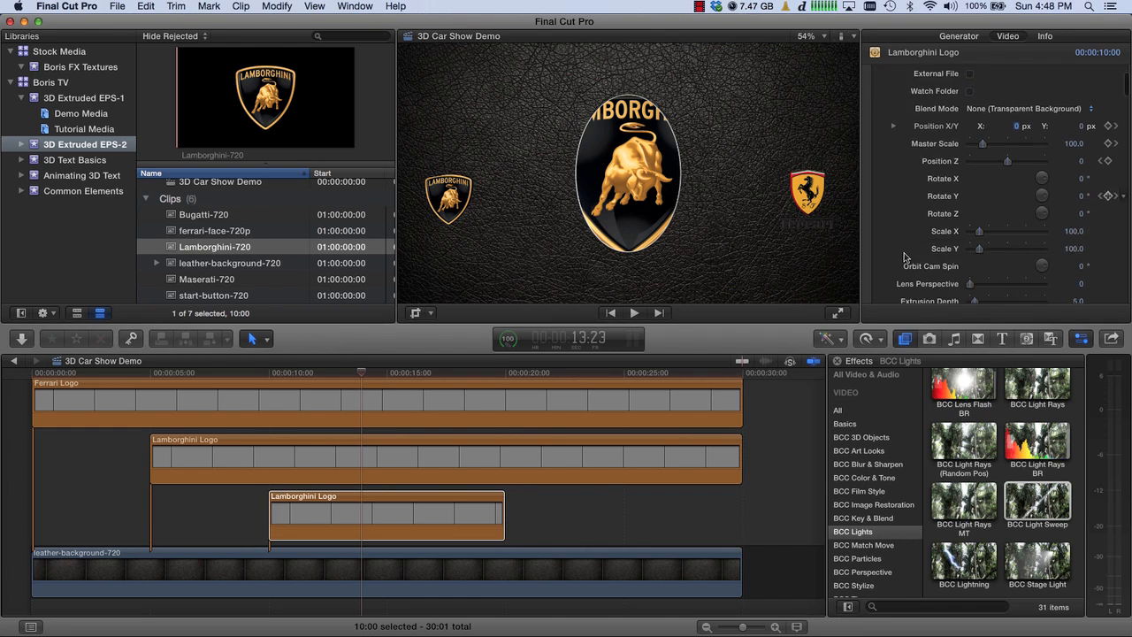
pyautogui.scroll(-5, 907, 256)
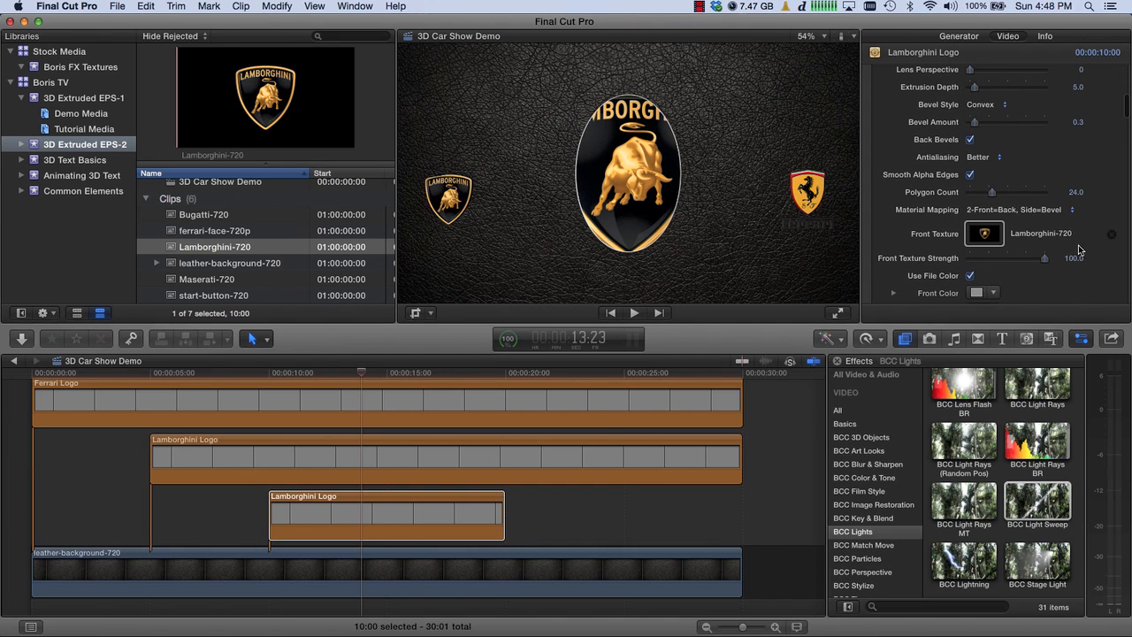
pyautogui.click(1113, 239)
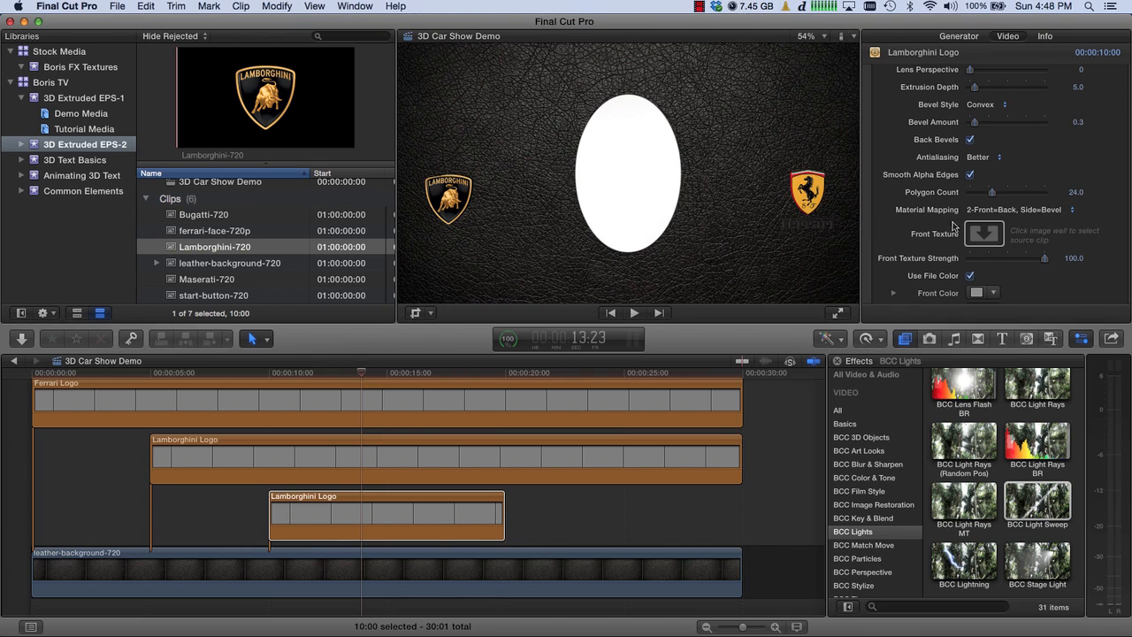
pyautogui.click(984, 234)
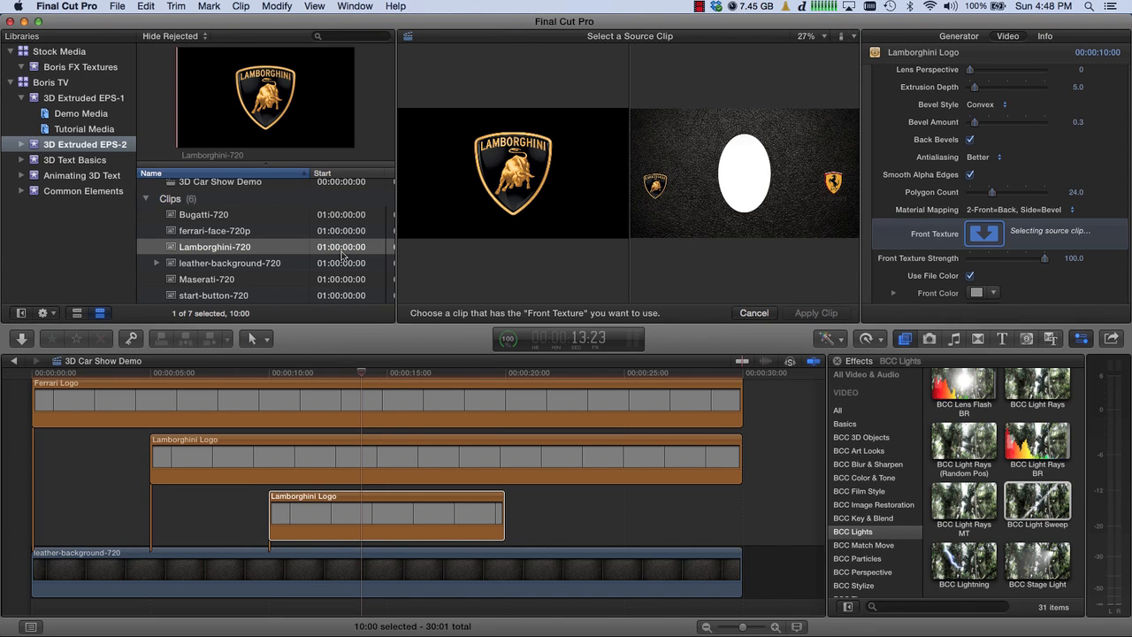
pyautogui.click(221, 282)
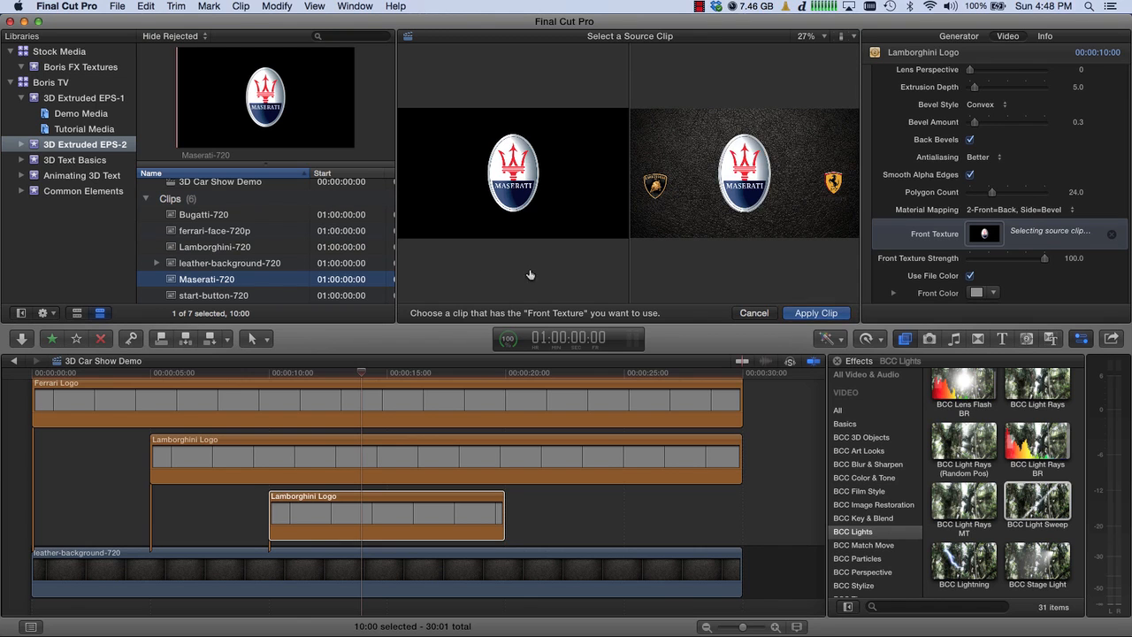
pyautogui.click(823, 314)
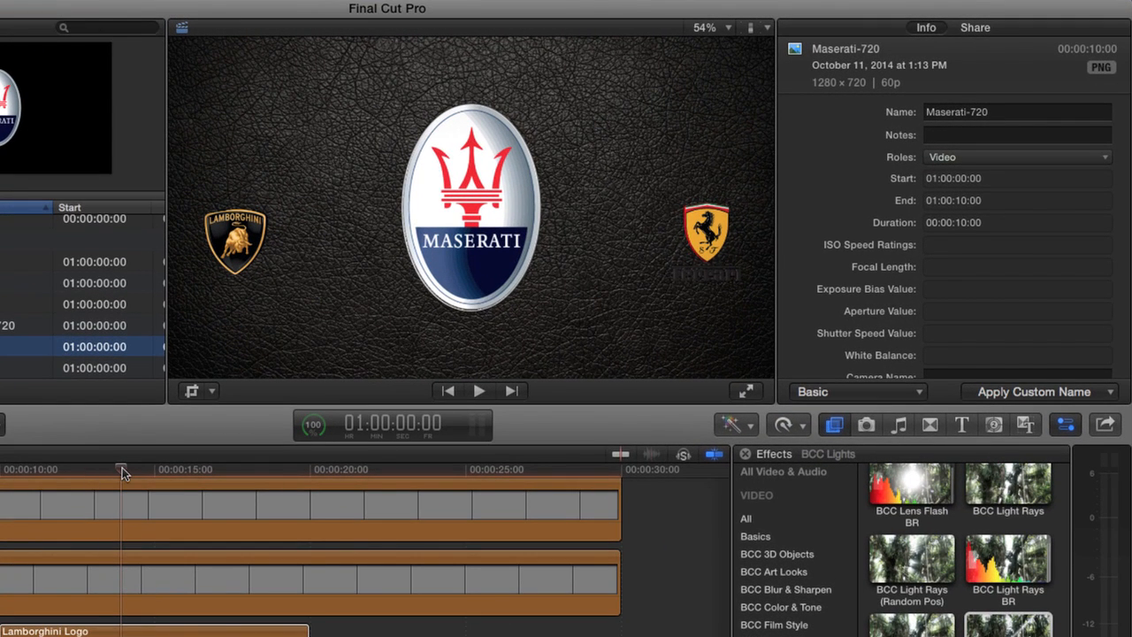
# Step: Change the Maserati logo's Bevel Style to Concave
pyautogui.moveTo(122, 467); pyautogui.dragTo(161, 469)
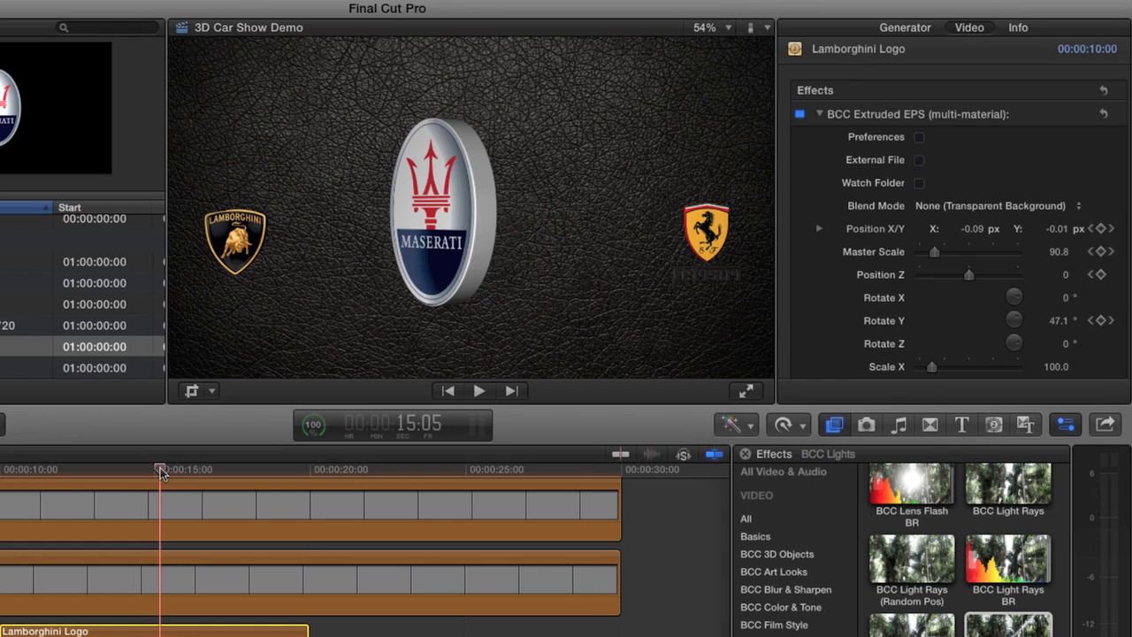
pyautogui.click(730, 30)
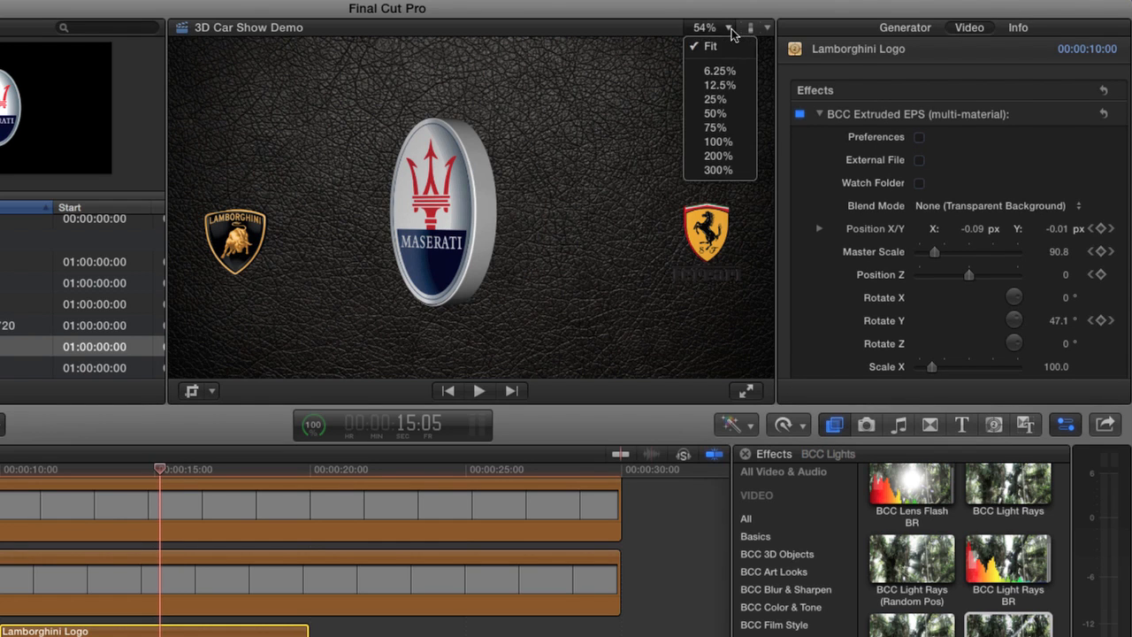
pyautogui.click(719, 156)
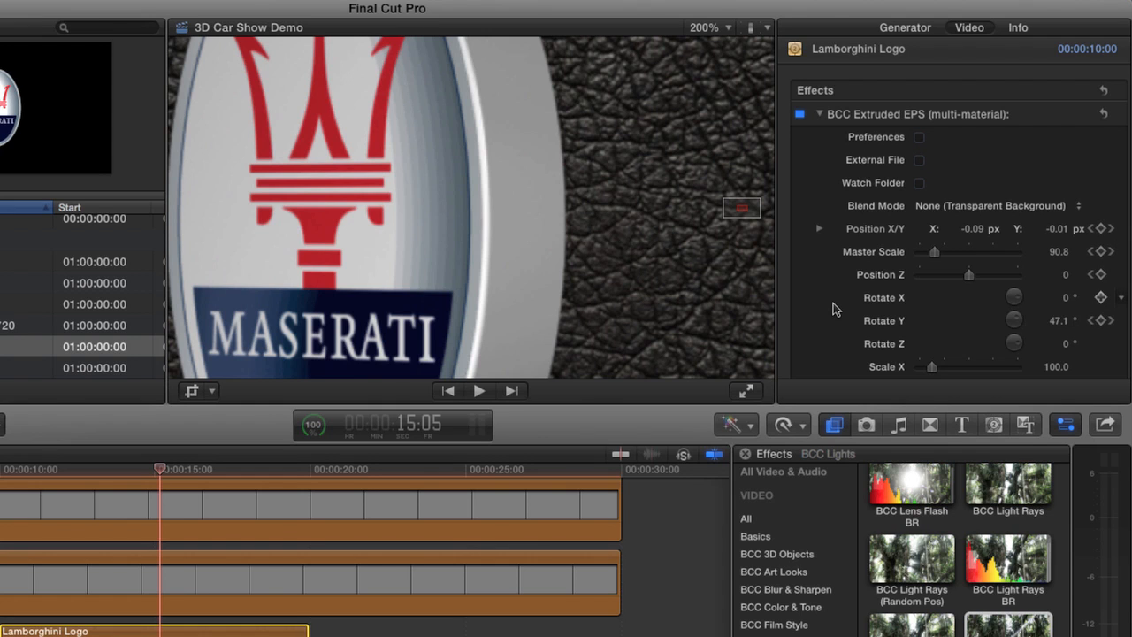
pyautogui.scroll(-6, 833, 307)
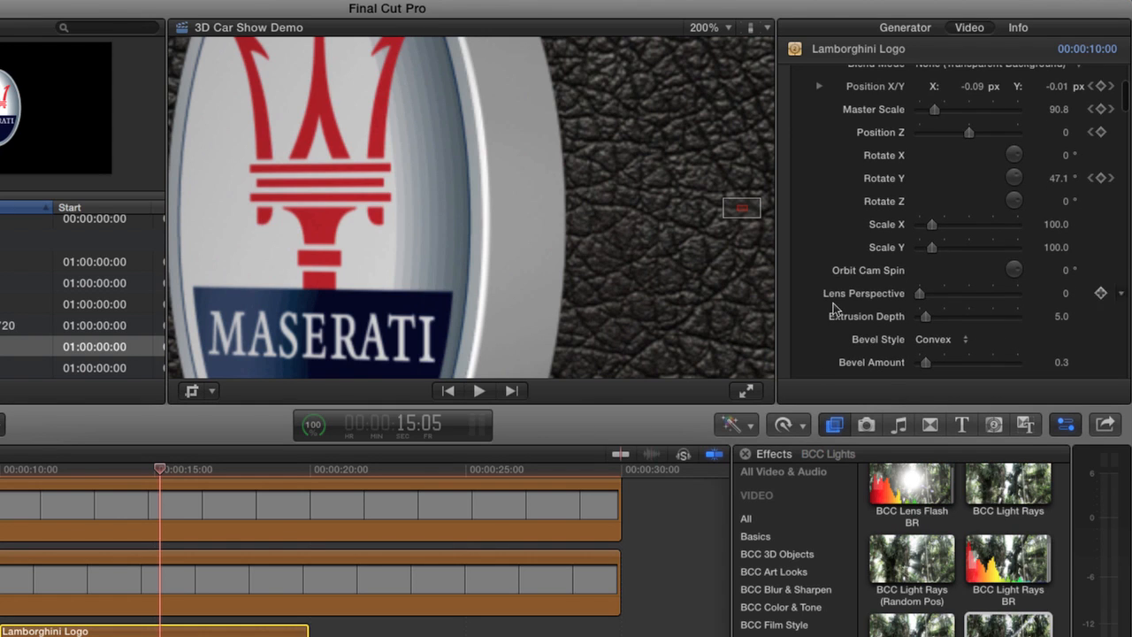
pyautogui.scroll(-3, 836, 308)
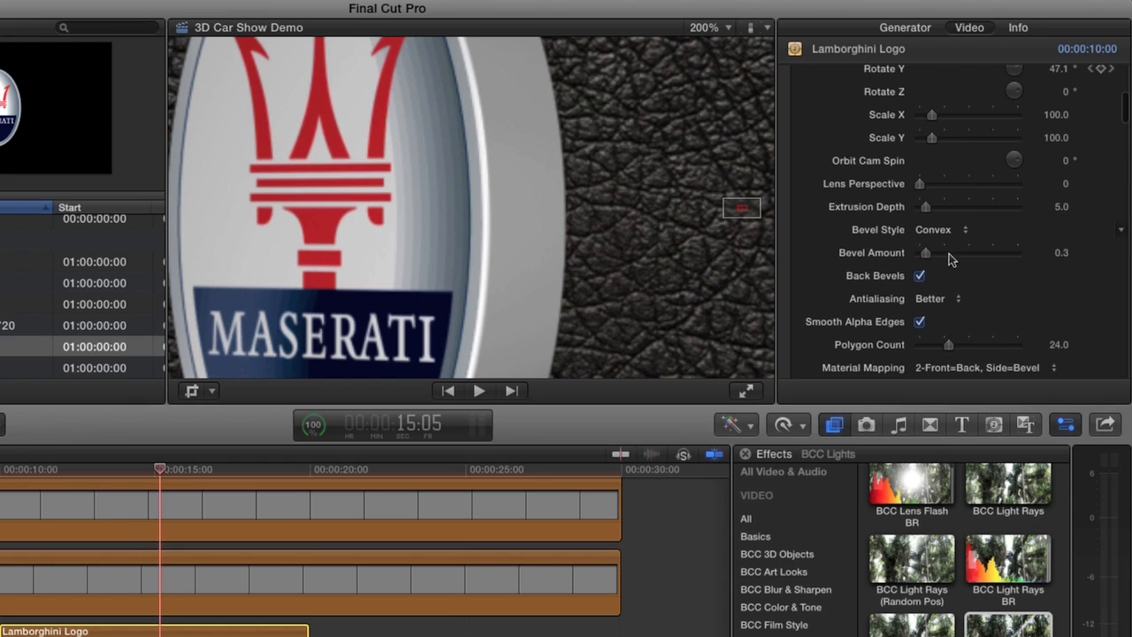
pyautogui.click(952, 230)
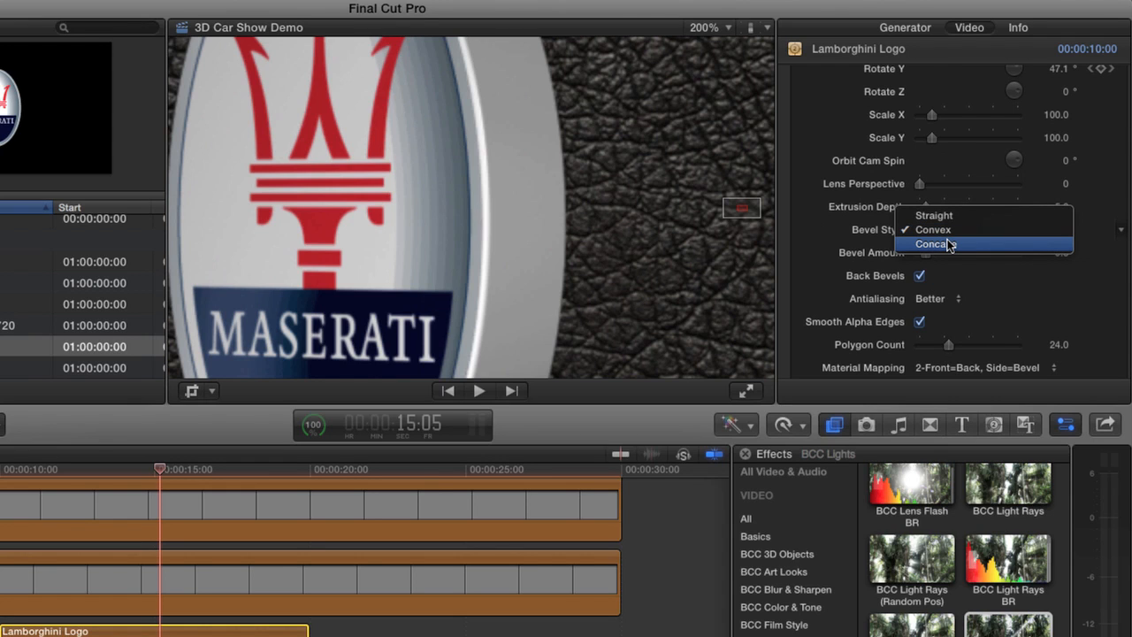
pyautogui.click(949, 244)
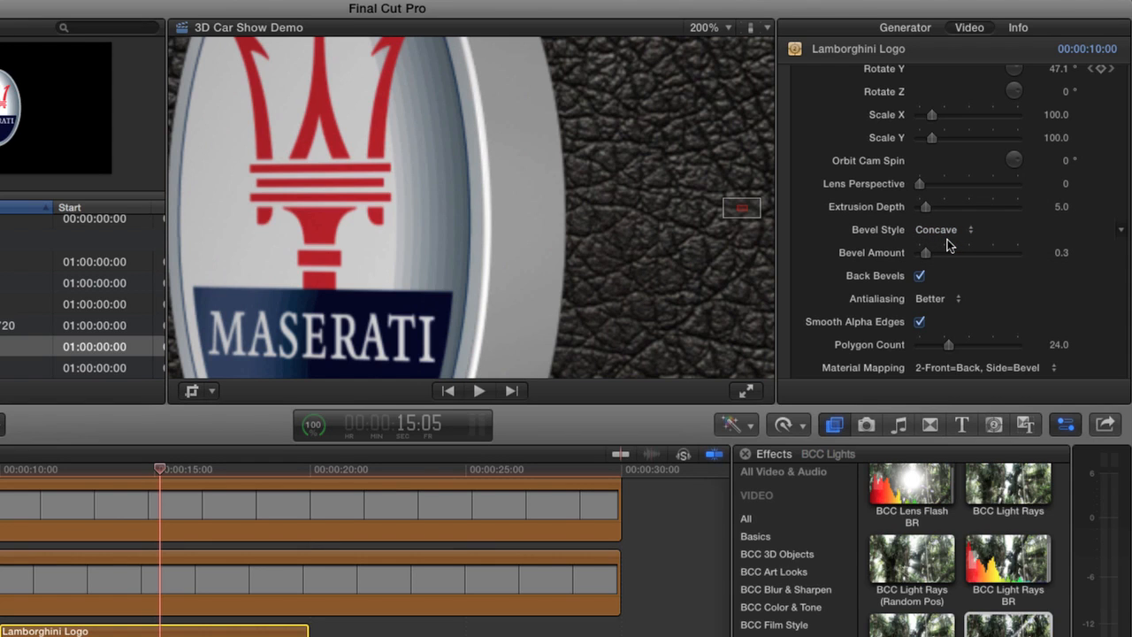
# Step: Set the Maserati logo's Bevel Amount to 1.0 and inspect its bevelled edge at 15:10
pyautogui.click(1061, 254)
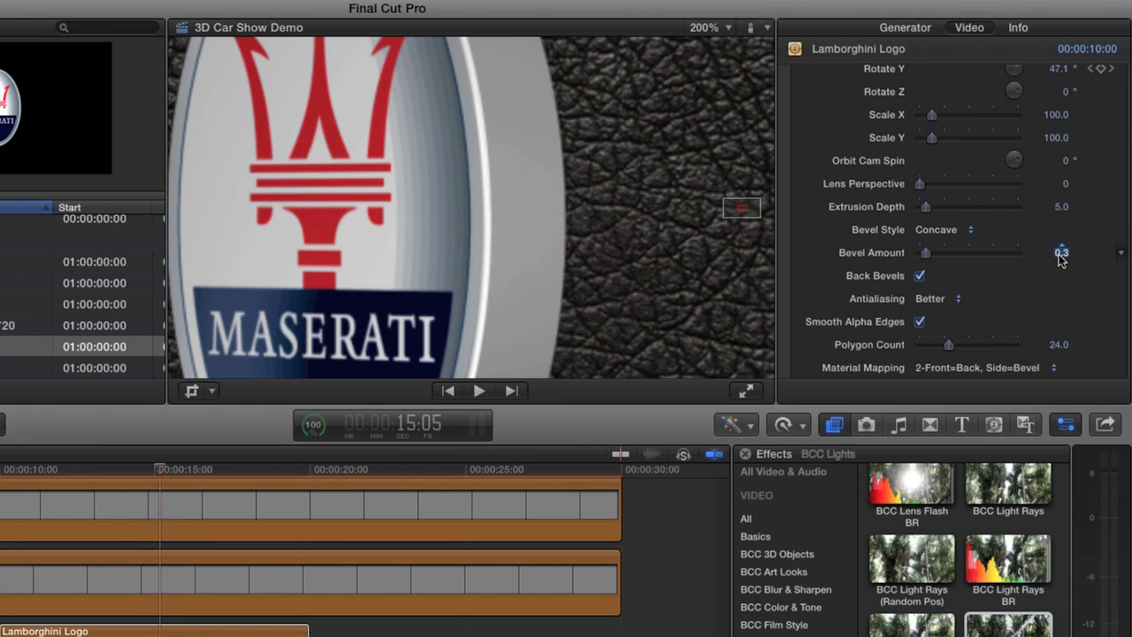
pyautogui.write('0.5')
pyautogui.press('Return')
pyautogui.click(1061, 253)
pyautogui.write('1')
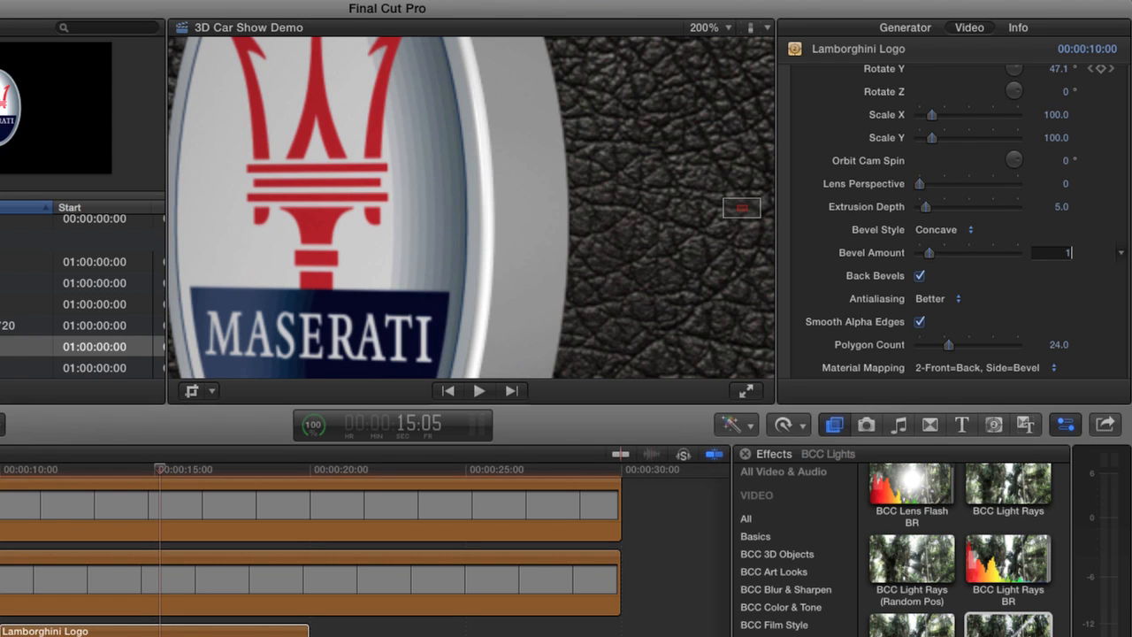
pyautogui.press('Return')
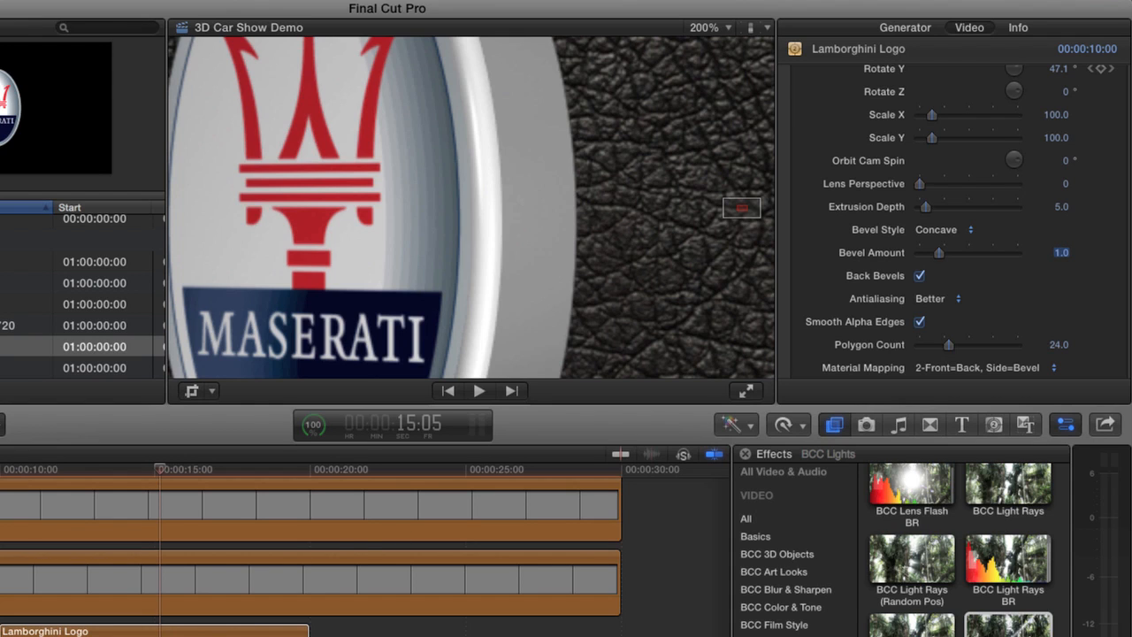
pyautogui.click(161, 468)
pyautogui.moveTo(161, 470); pyautogui.dragTo(167, 468)
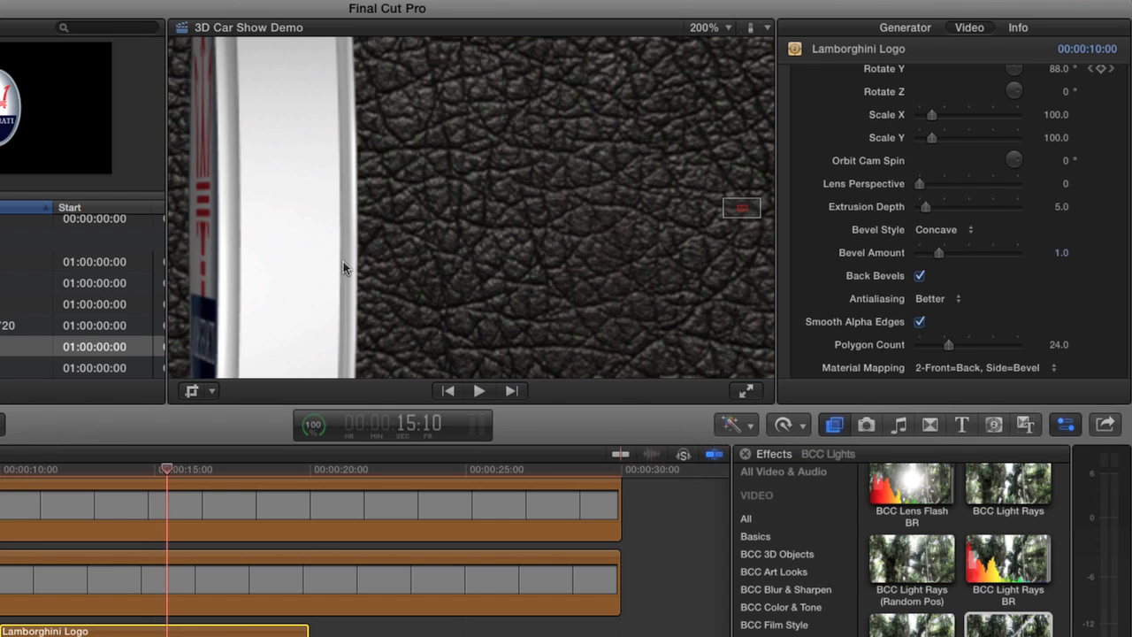
pyautogui.click(703, 28)
pyautogui.click(704, 47)
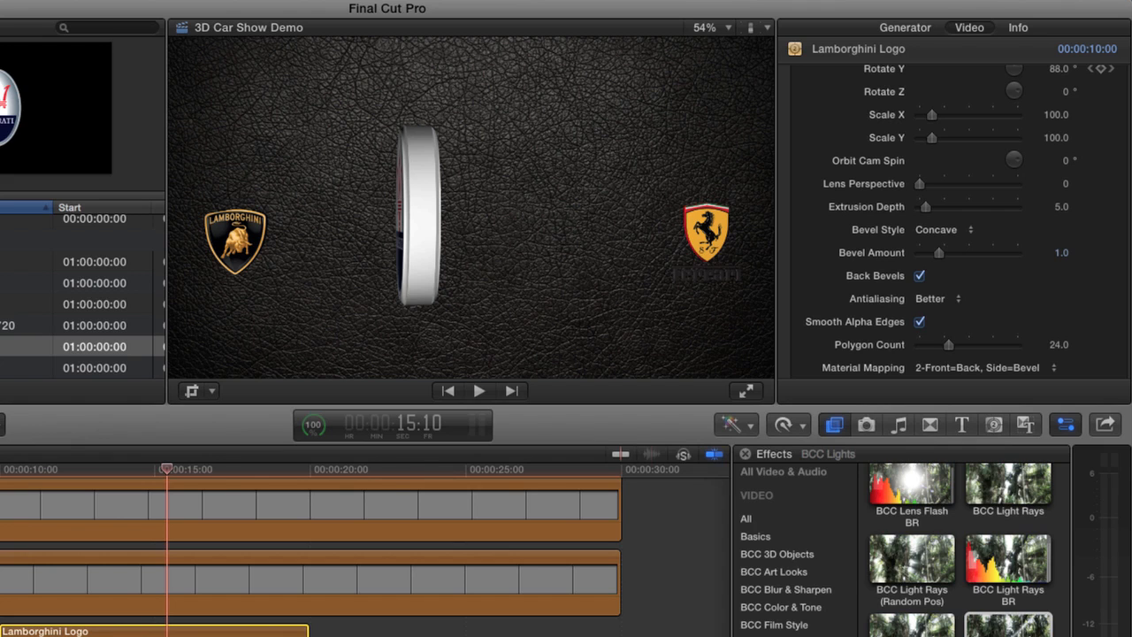
# Step: At the Maserati logo's 16:23 keyframe, set Position X to 0.38 px
pyautogui.moveTo(1065, 183)
pyautogui.scroll(6, 1064, 183)
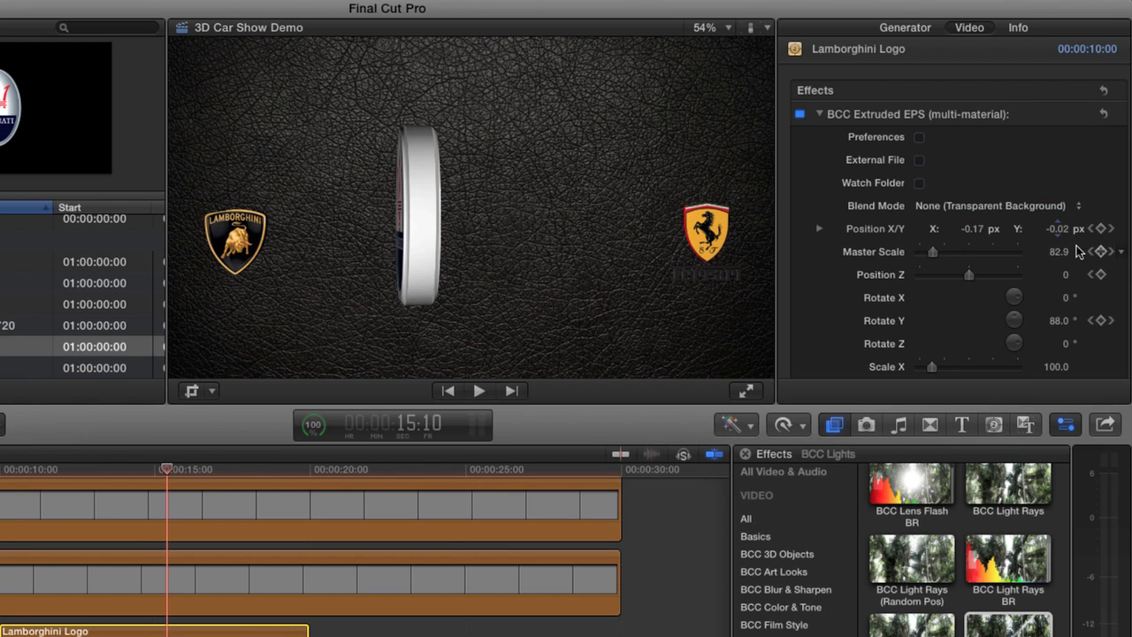
pyautogui.click(1111, 229)
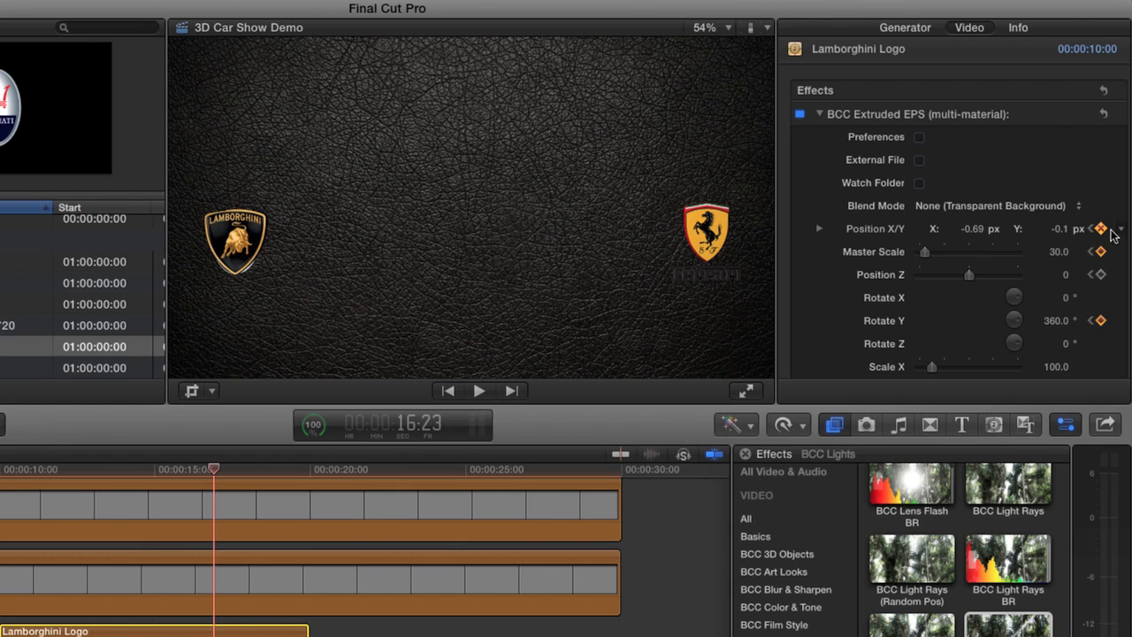
pyautogui.click(974, 234)
pyautogui.click(974, 237)
pyautogui.write('0.38')
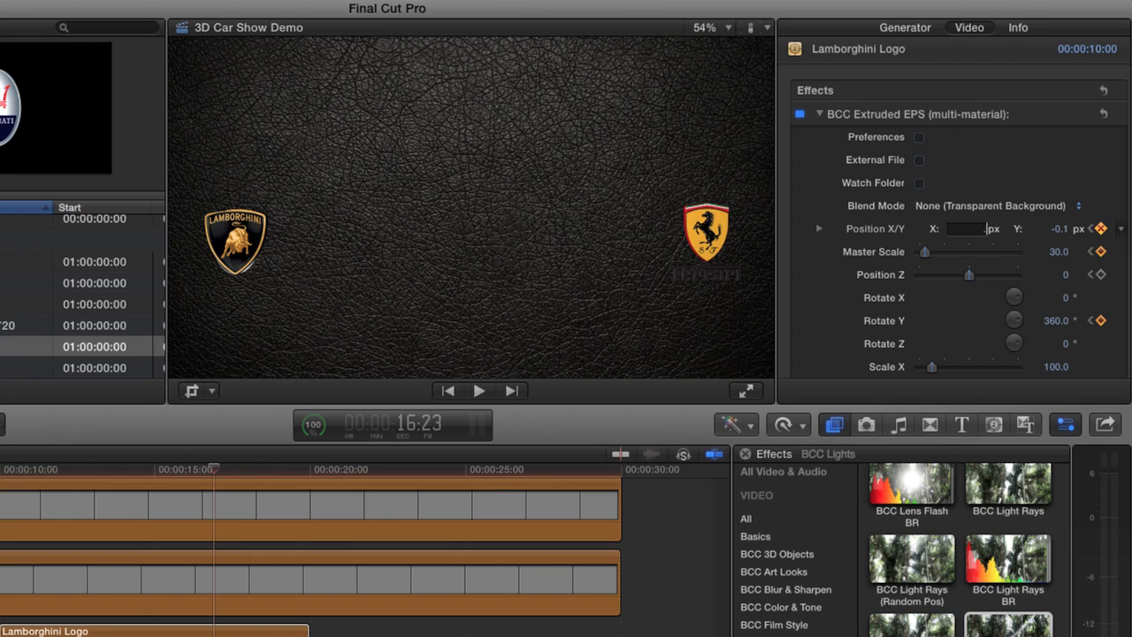
# Step: Set the Maserati logo's final Position X keyframe to 0.39 px
pyautogui.press('Return')
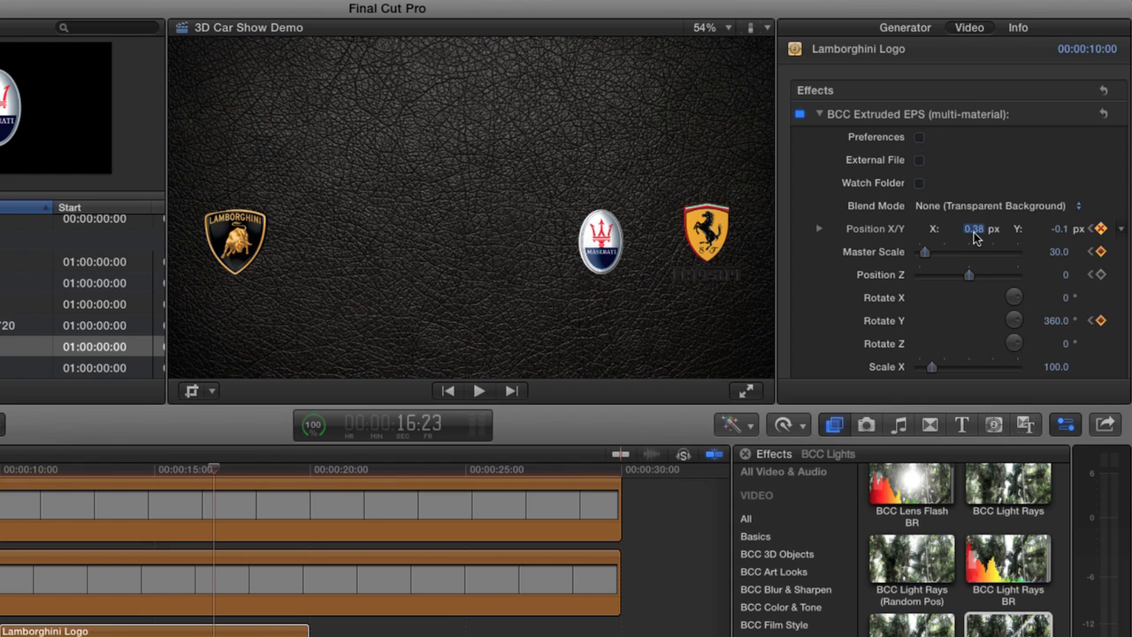
pyautogui.press('BackSpace')
pyautogui.write('0.39')
pyautogui.press('Return')
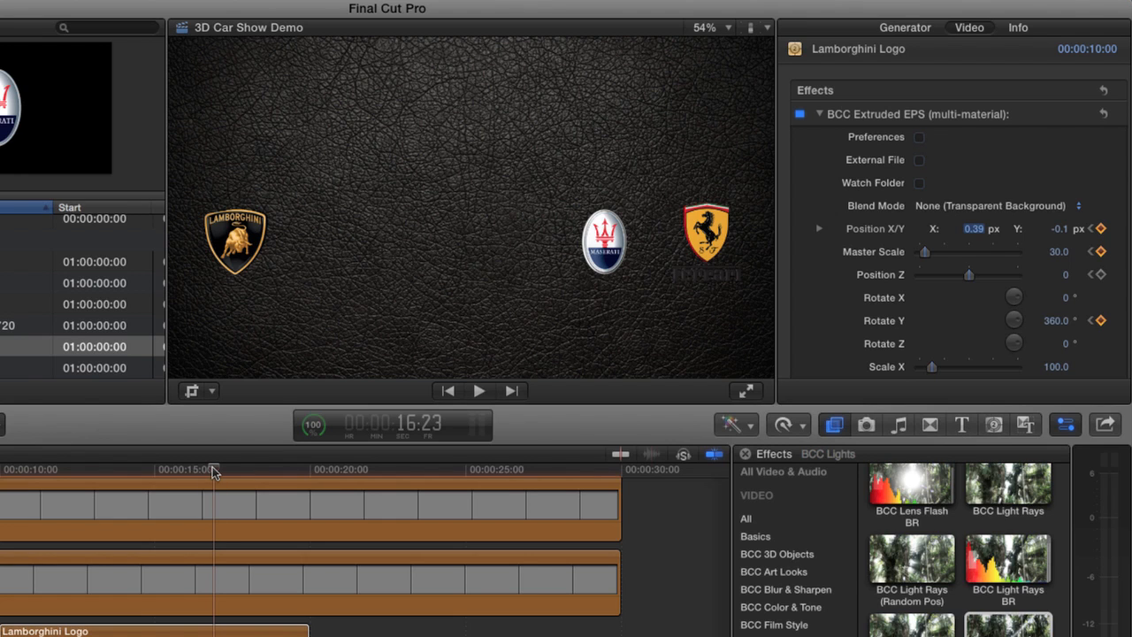
# Step: Copy the Maserati logo clip and paste it as a connected clip at 15:00
pyautogui.moveTo(213, 472); pyautogui.dragTo(175, 471)
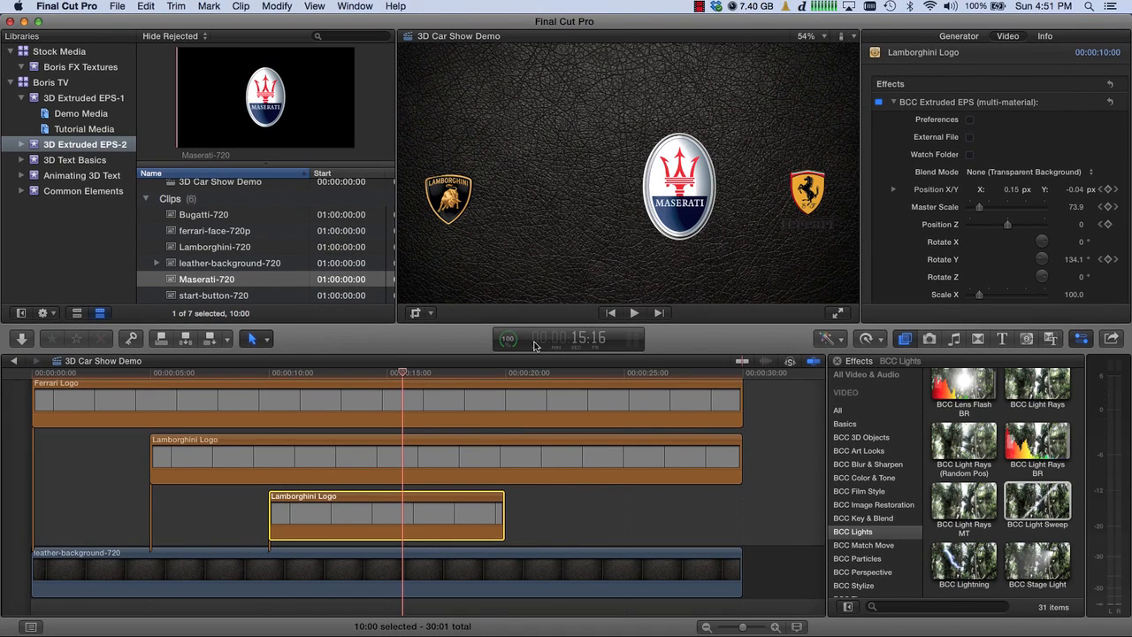
pyautogui.click(583, 345)
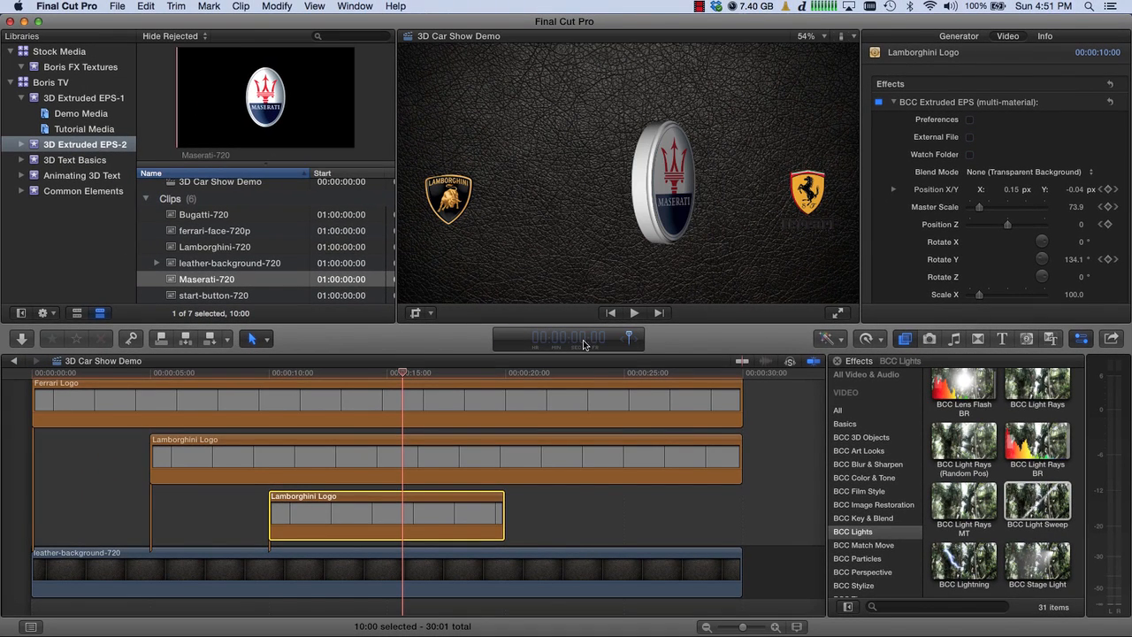
pyautogui.write('1')
pyautogui.write('5.00')
pyautogui.press('Return')
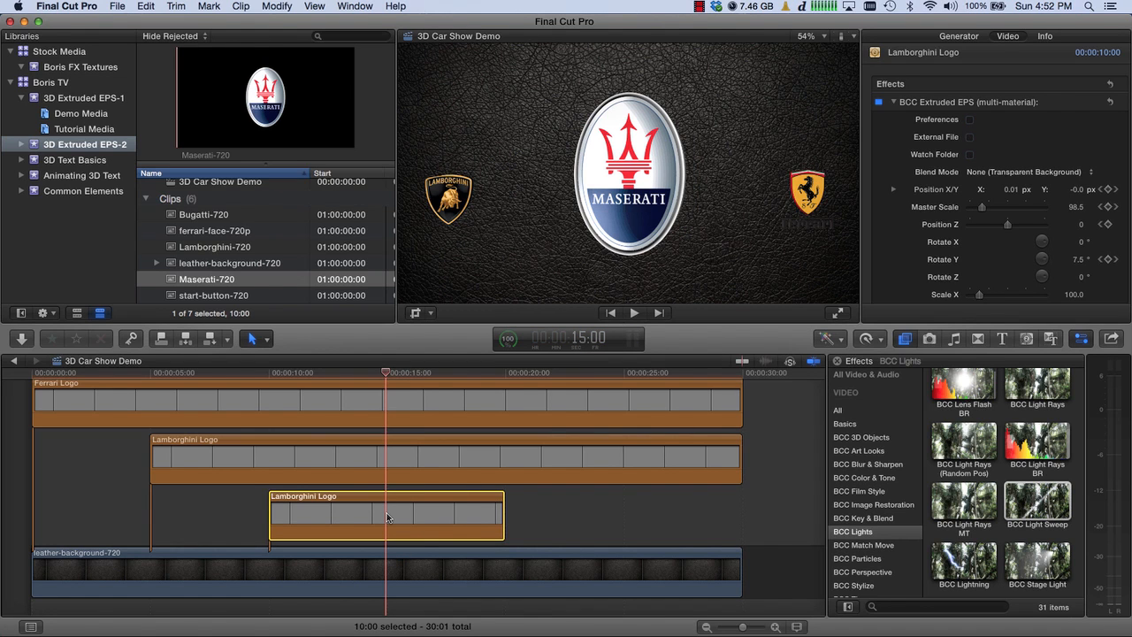
pyautogui.press('super+c')
pyautogui.hotkey('alt', 'v')
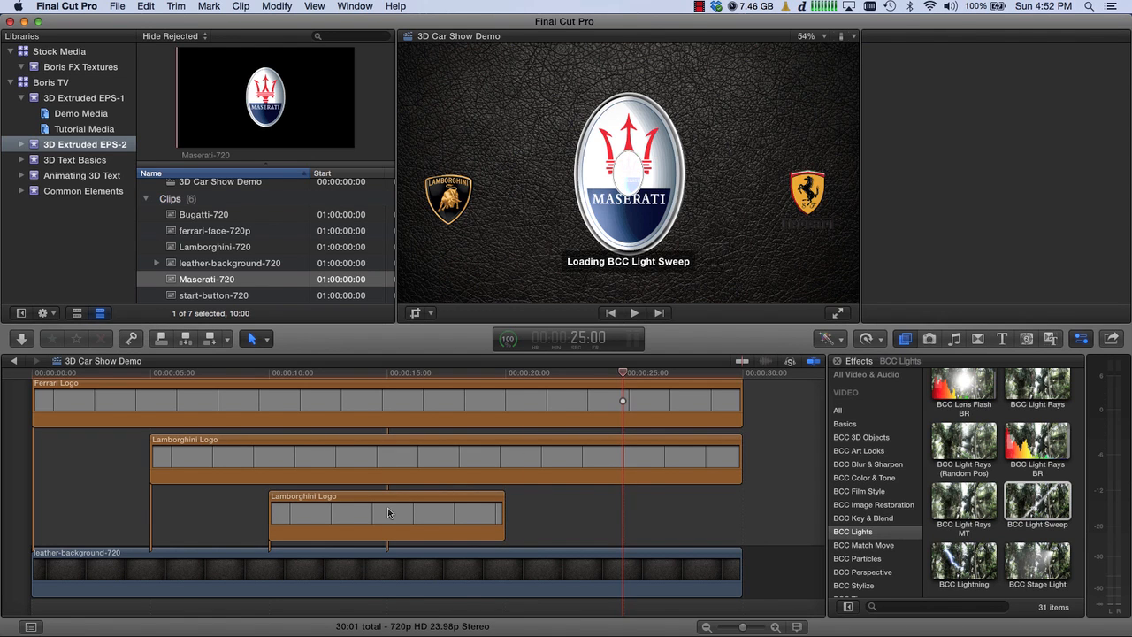
# Step: Move the pasted logo clip directly above the leather background, below the other logo clips, starting at 15:00
pyautogui.scroll(5, 389, 512)
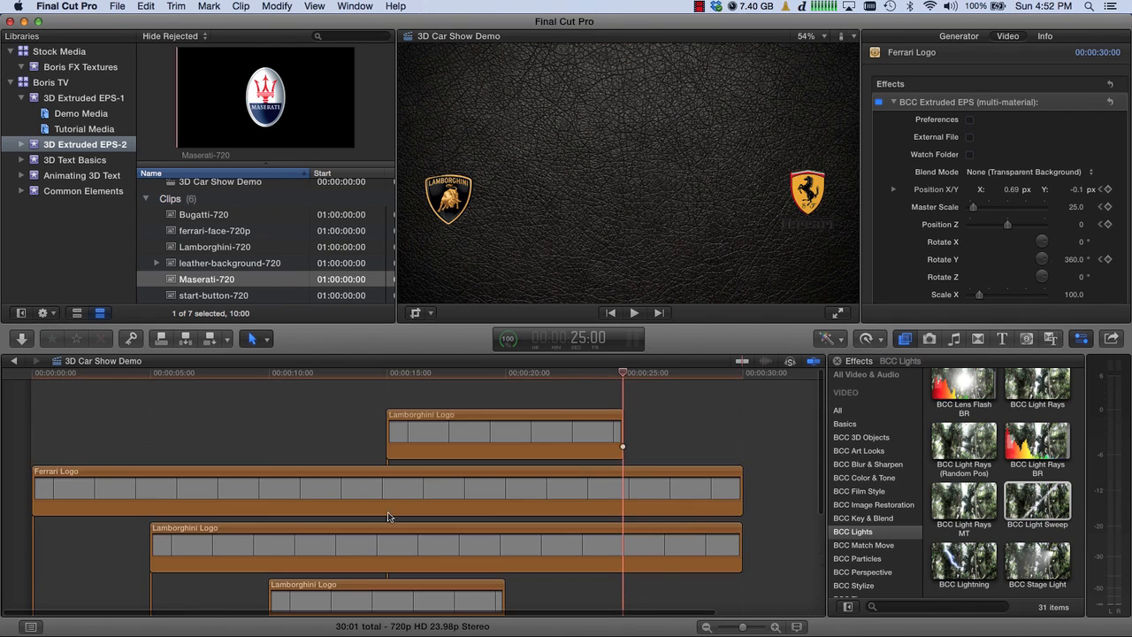
pyautogui.moveTo(431, 445); pyautogui.dragTo(423, 561)
pyautogui.click(583, 344)
pyautogui.write('1500')
pyautogui.press('Return')
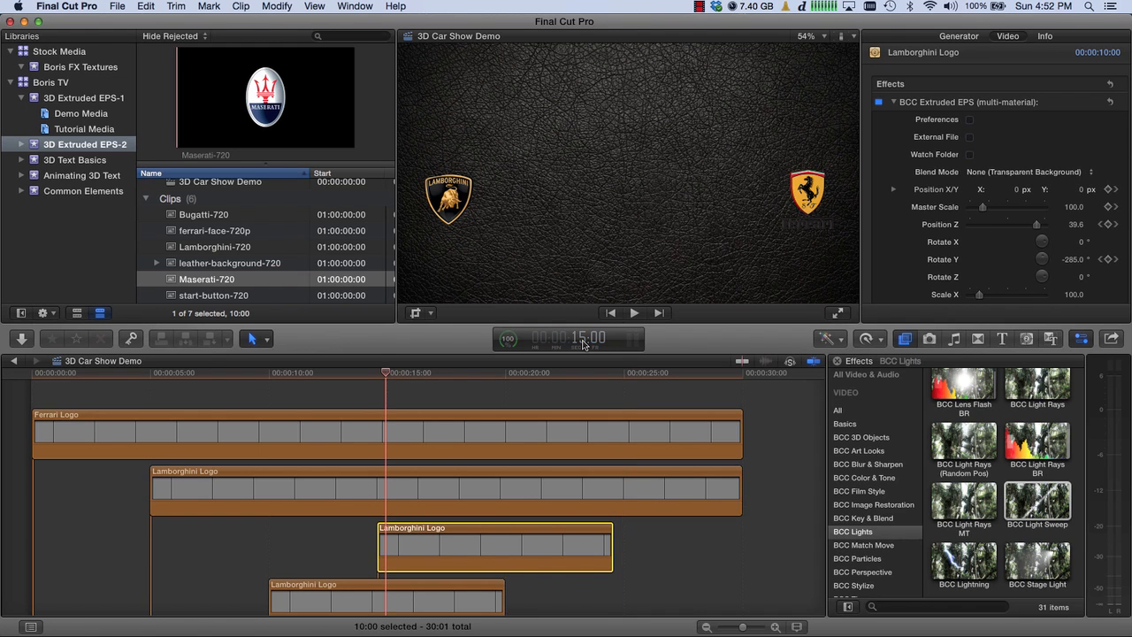
pyautogui.scroll(-3, 705, 518)
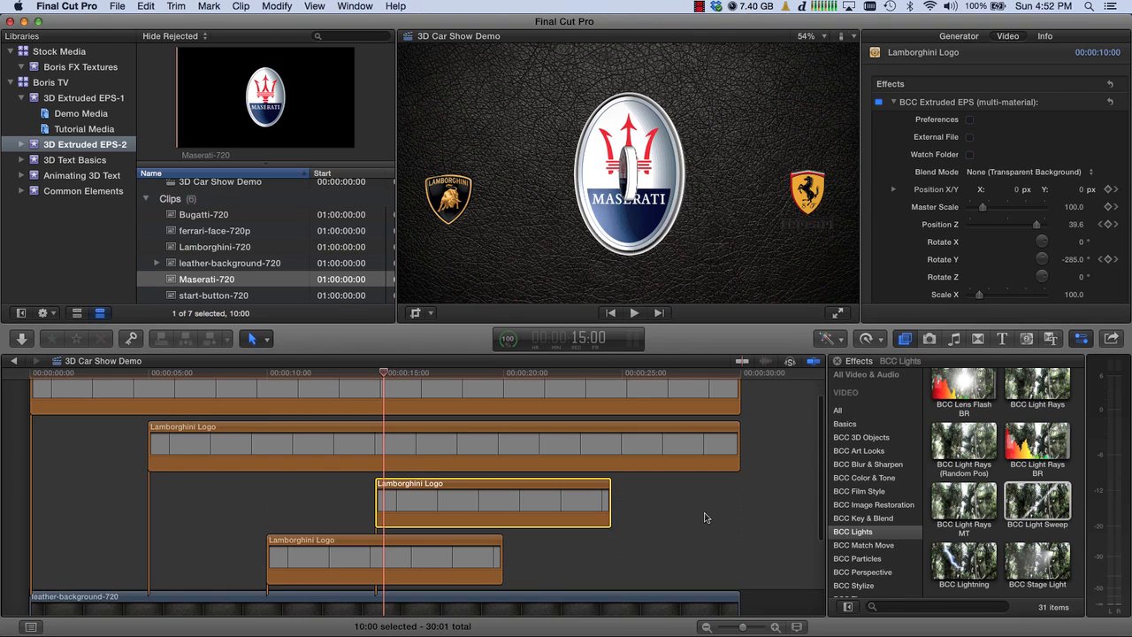
pyautogui.moveTo(451, 470); pyautogui.dragTo(463, 527)
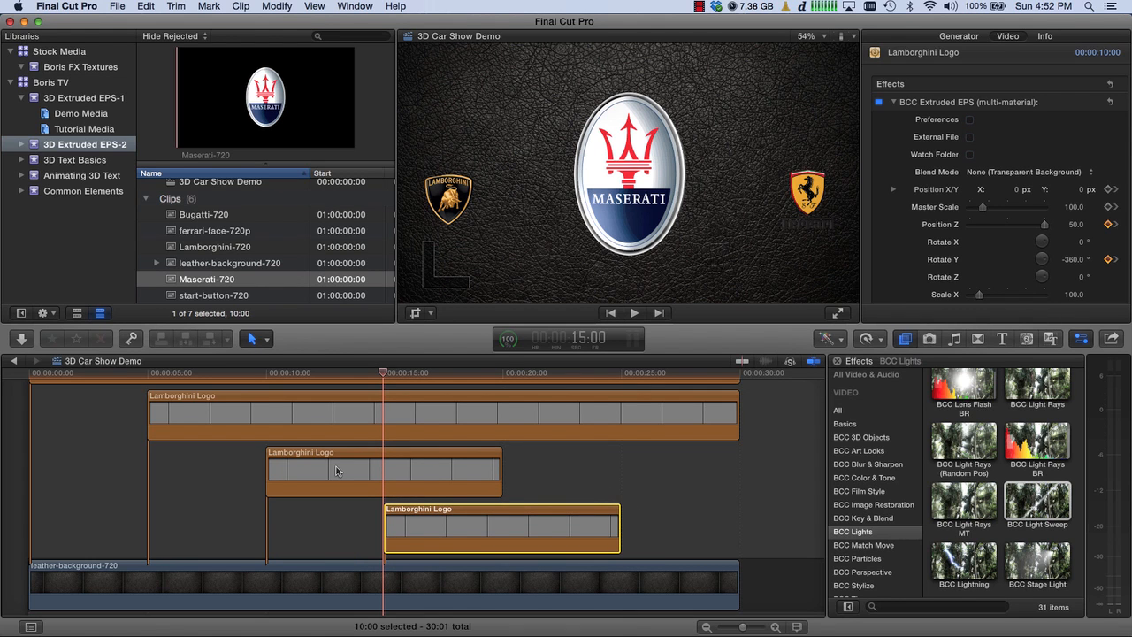
# Step: Rename the logo clip that starts at 10:00 as Maserati Logo
pyautogui.click(336, 471)
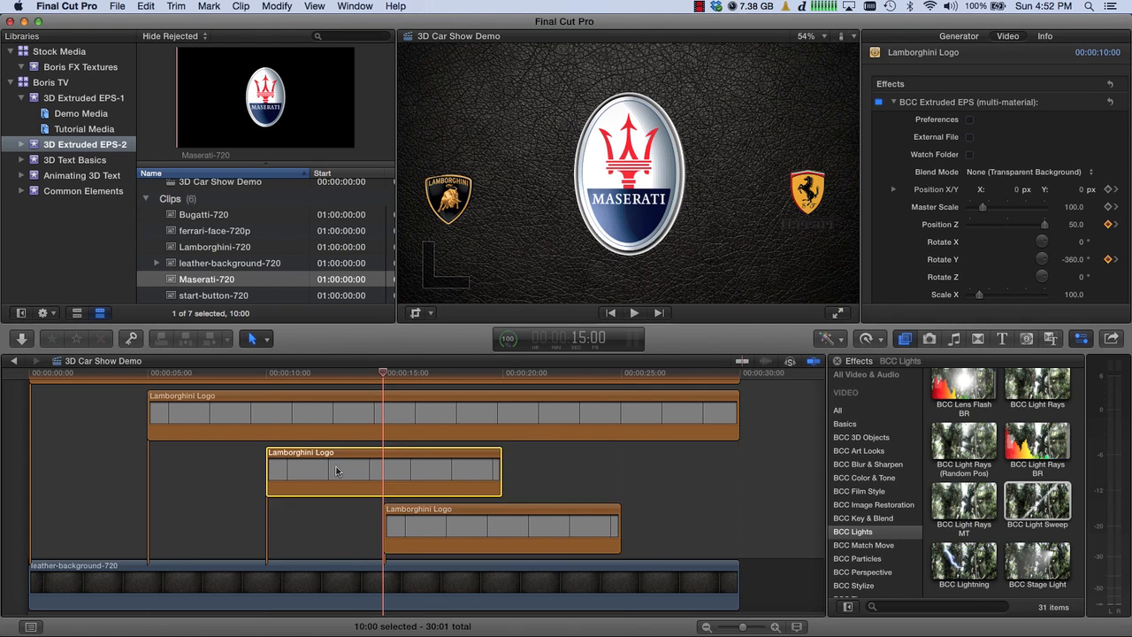
pyautogui.click(1044, 41)
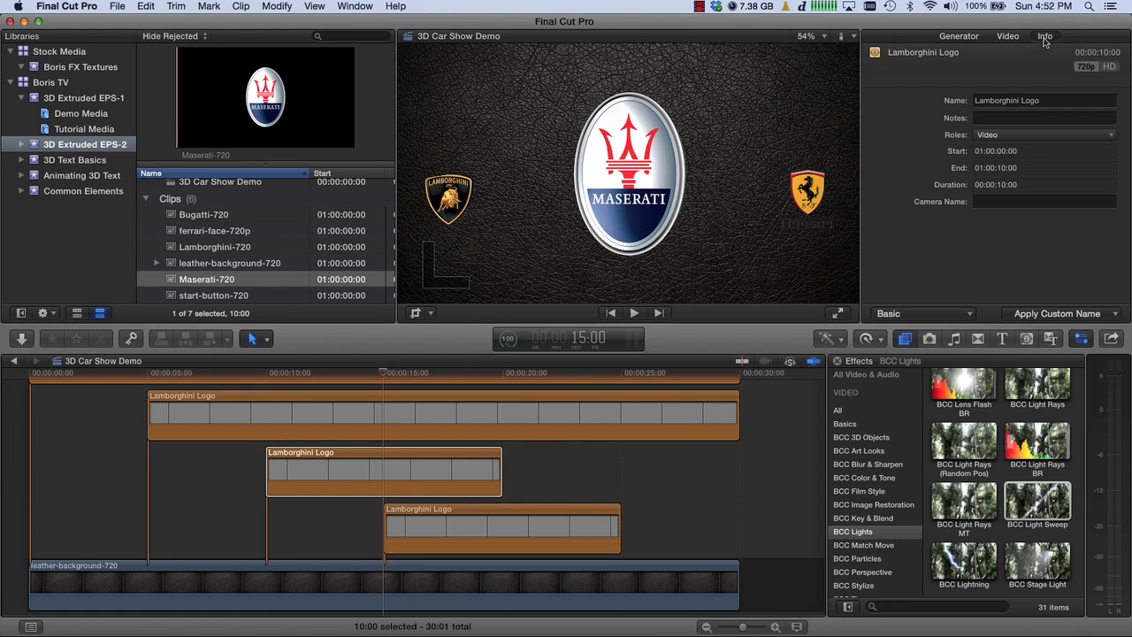
pyautogui.doubleClick(993, 101)
pyautogui.write('Mase')
pyautogui.write('rati')
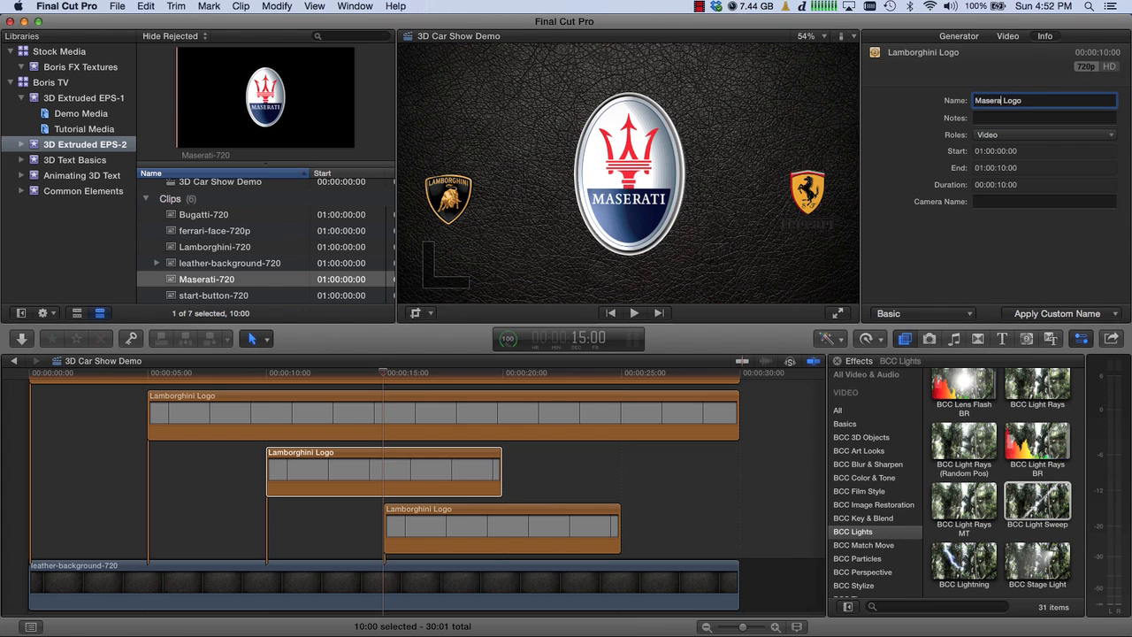
pyautogui.press('Return')
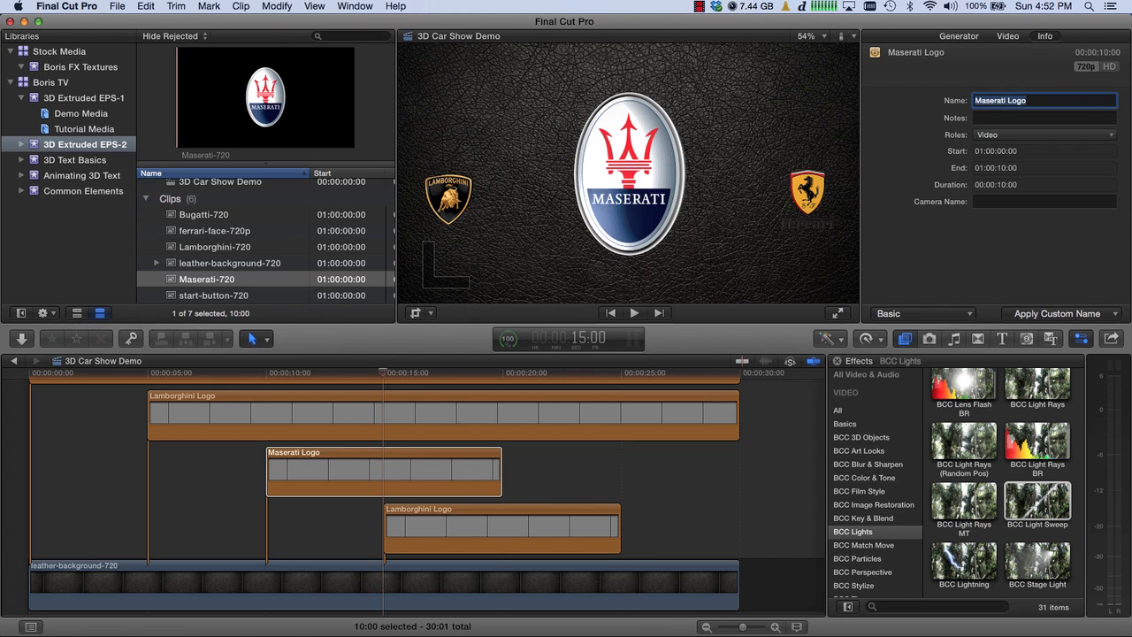
# Step: Rename the duplicated logo clip that starts at 15:00 as Bugatti Logo
pyautogui.hscroll(1, 443, 526)
pyautogui.click(425, 529)
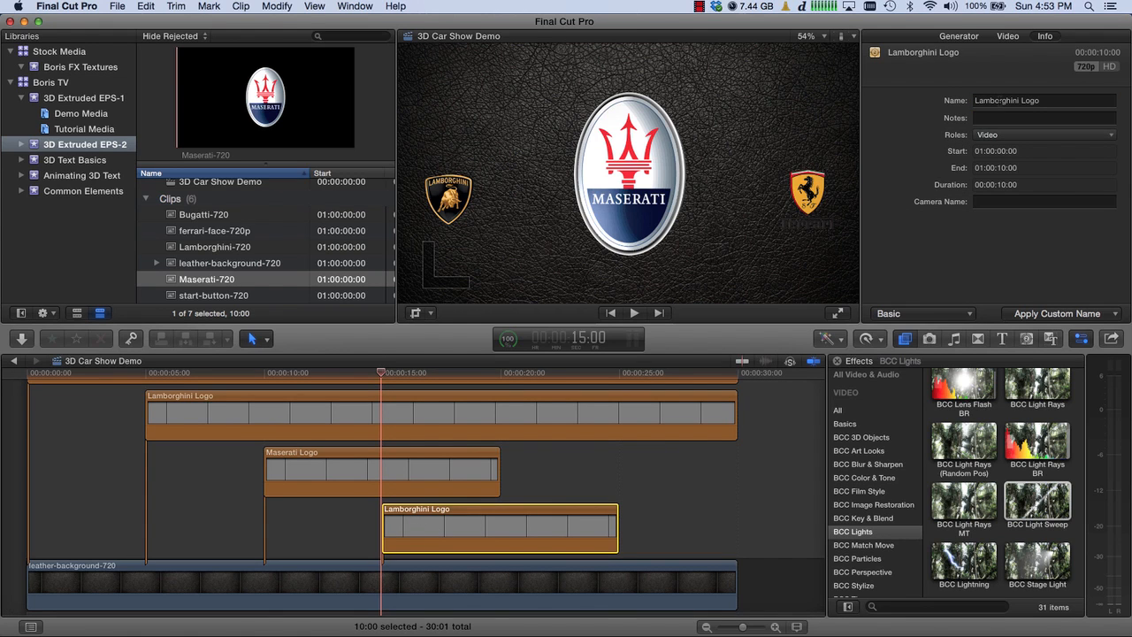
pyautogui.doubleClick(998, 100)
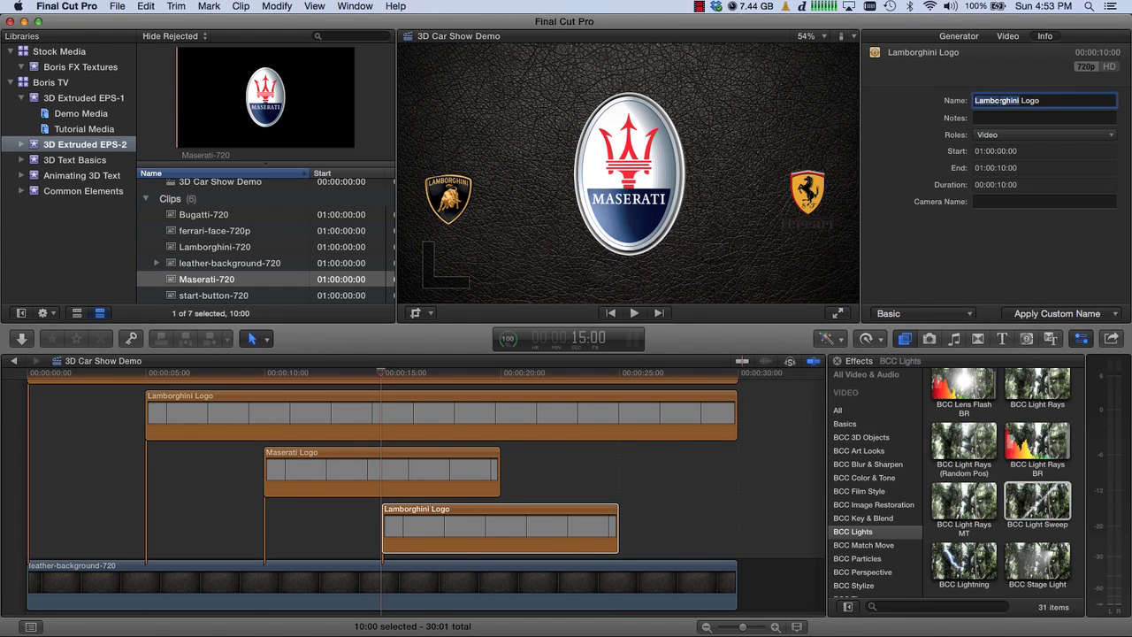
pyautogui.write('Bugatti')
pyautogui.press('Return')
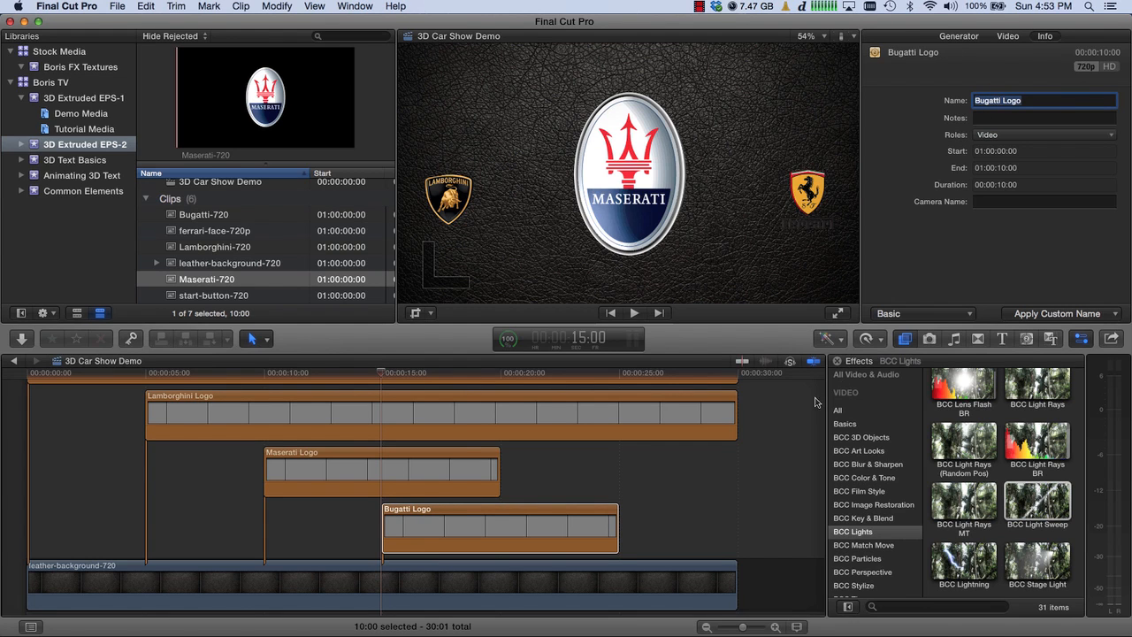
# Step: Load Bugatti-outline.eps as the external file of the Bugatti Logo's BCC Extruded EPS, with the playhead at 19:05
pyautogui.click(490, 528)
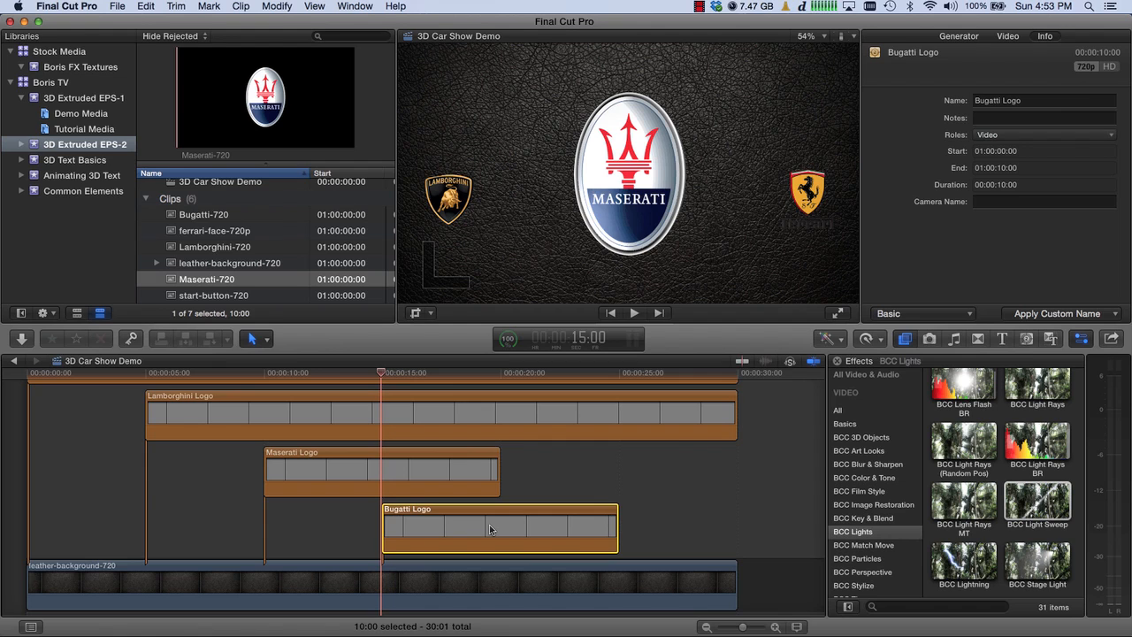
pyautogui.click(481, 372)
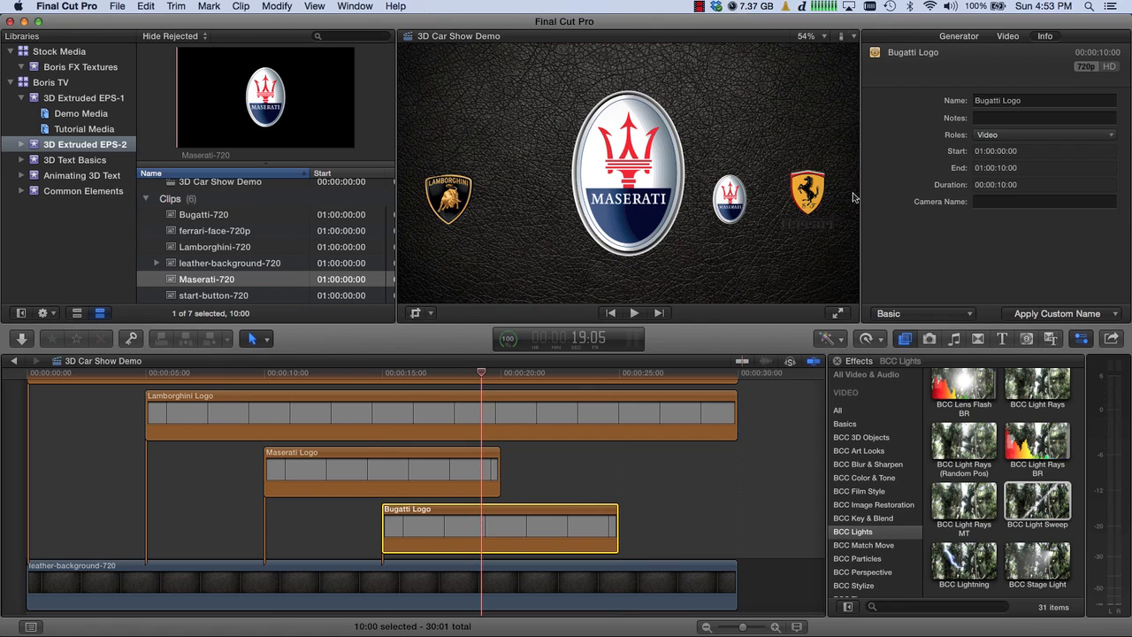
pyautogui.click(1007, 40)
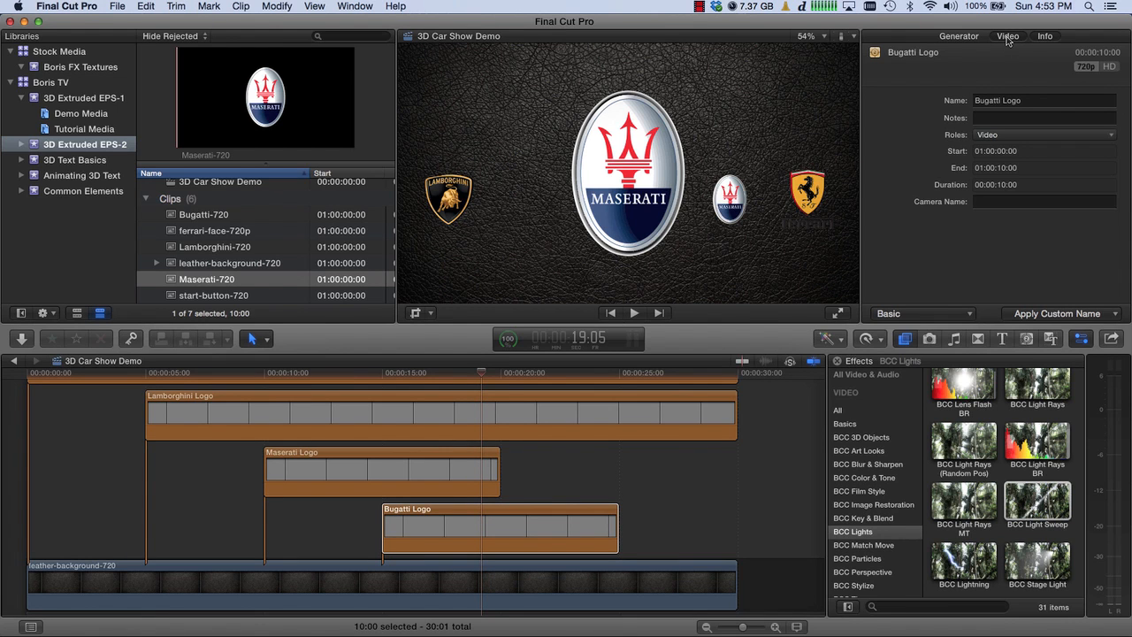
pyautogui.click(1008, 37)
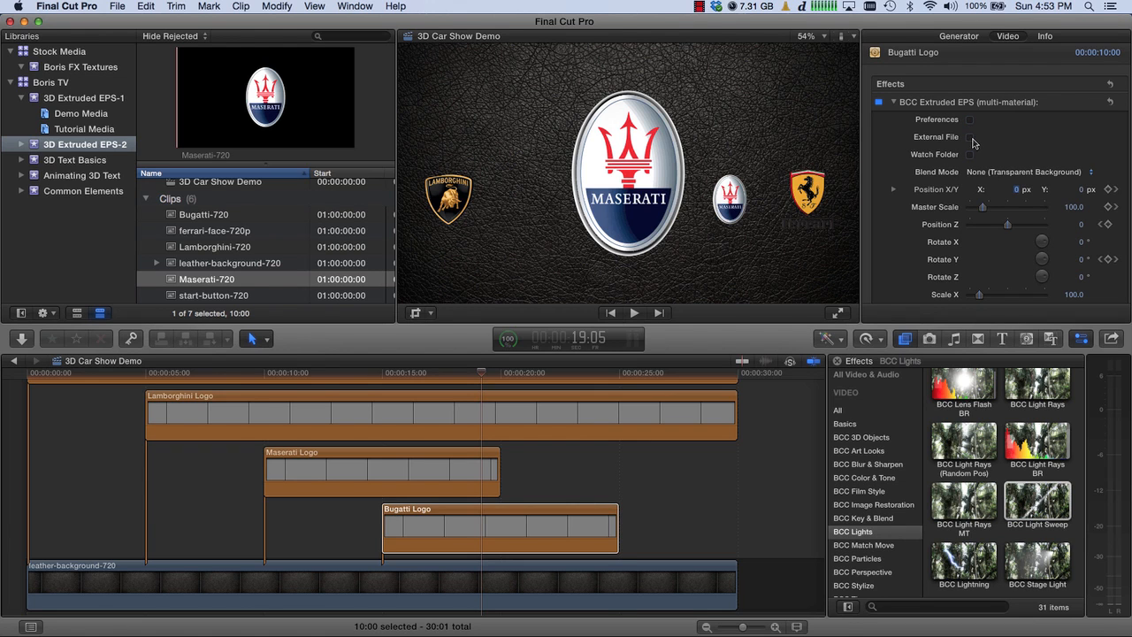
pyautogui.click(970, 138)
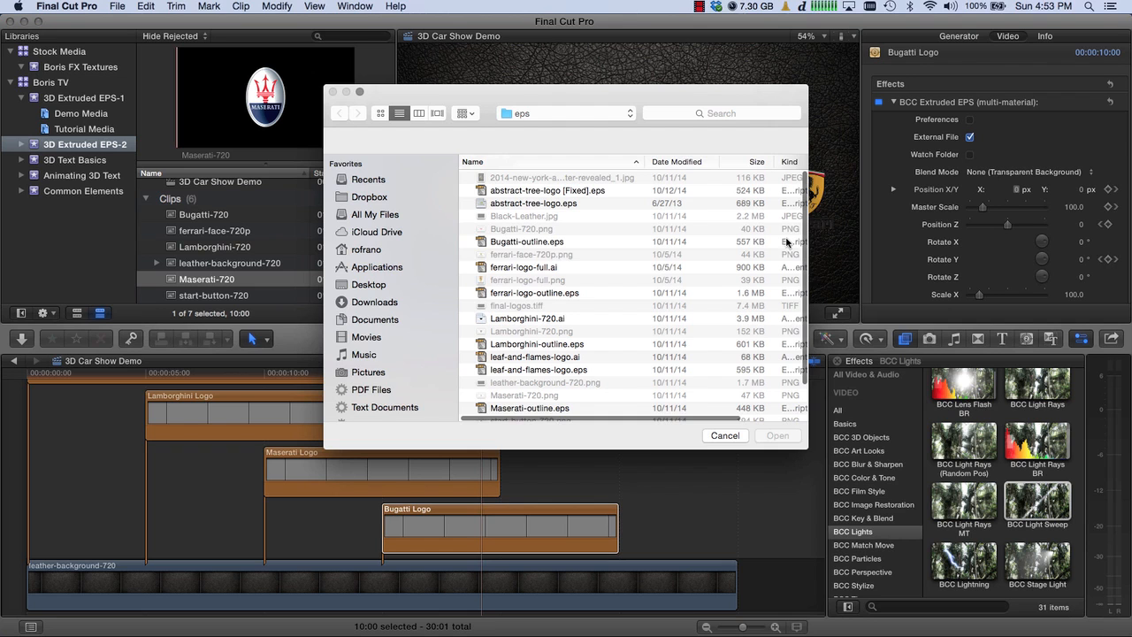
pyautogui.click(536, 244)
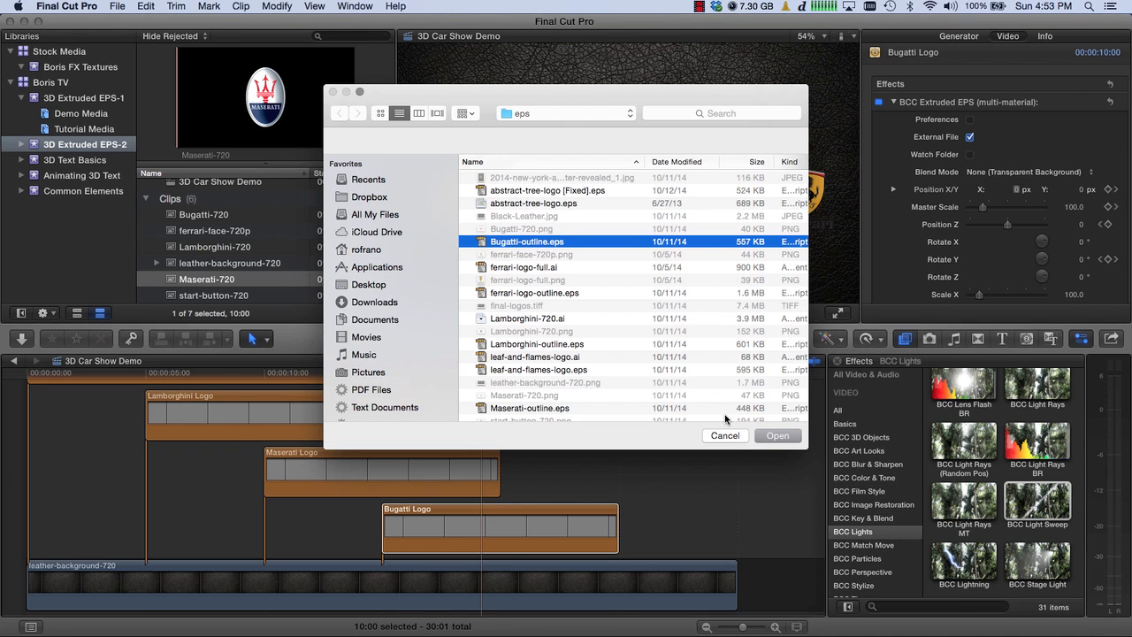
pyautogui.click(775, 436)
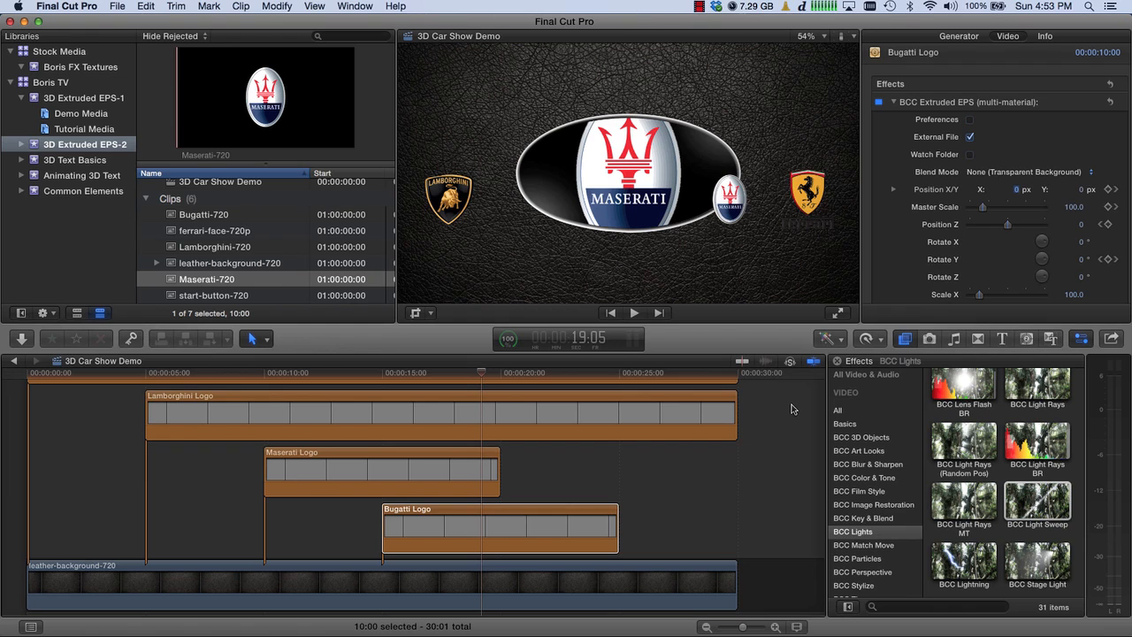
# Step: Replace the Bugatti Logo's front texture with the Bugatti-720 clip
pyautogui.scroll(-5, 1028, 246)
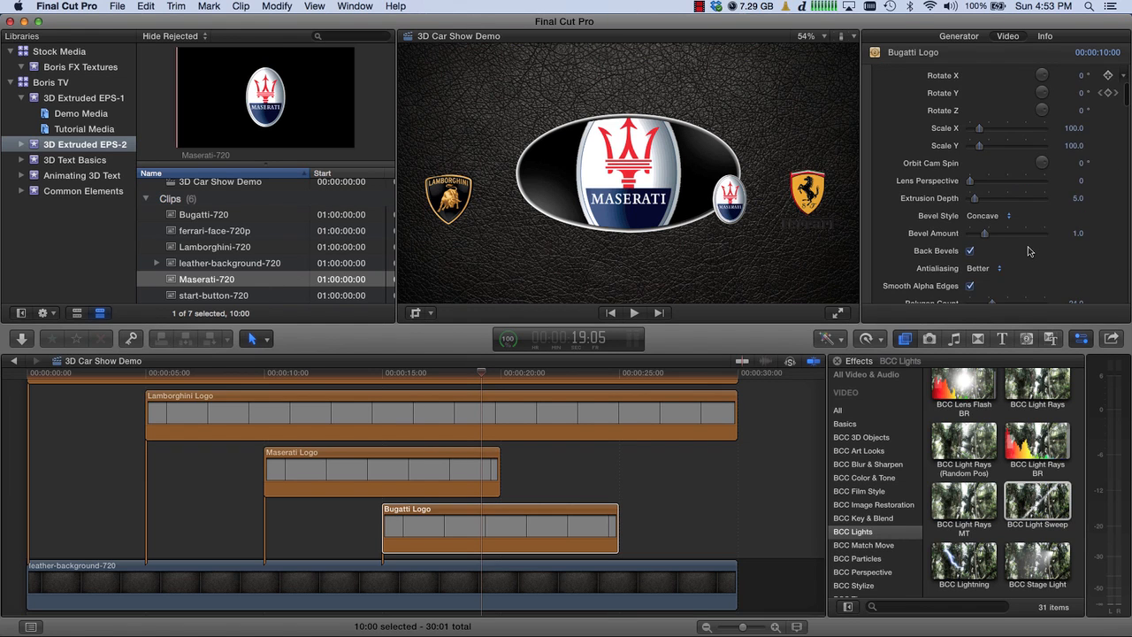
pyautogui.scroll(-3, 1028, 250)
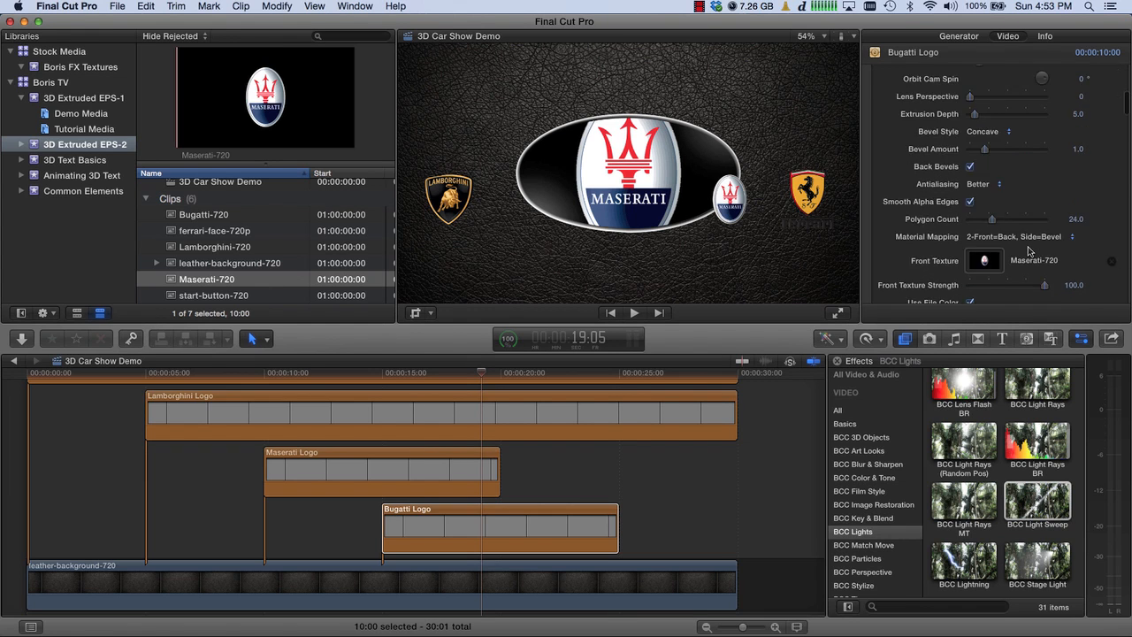
pyautogui.scroll(-1, 1028, 252)
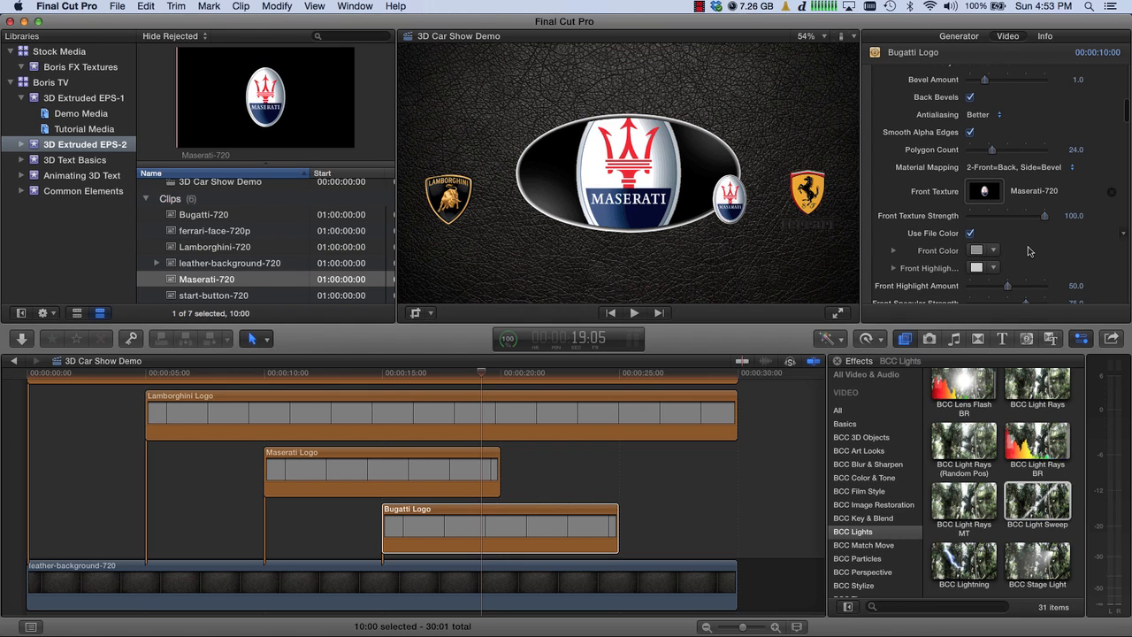
pyautogui.click(989, 193)
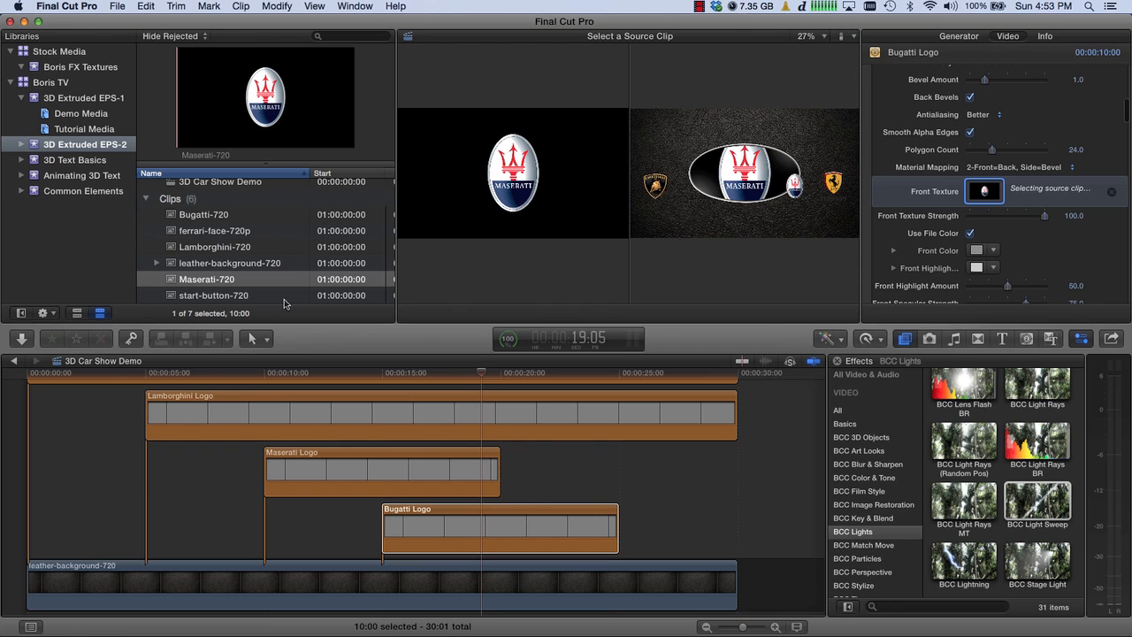
pyautogui.click(210, 215)
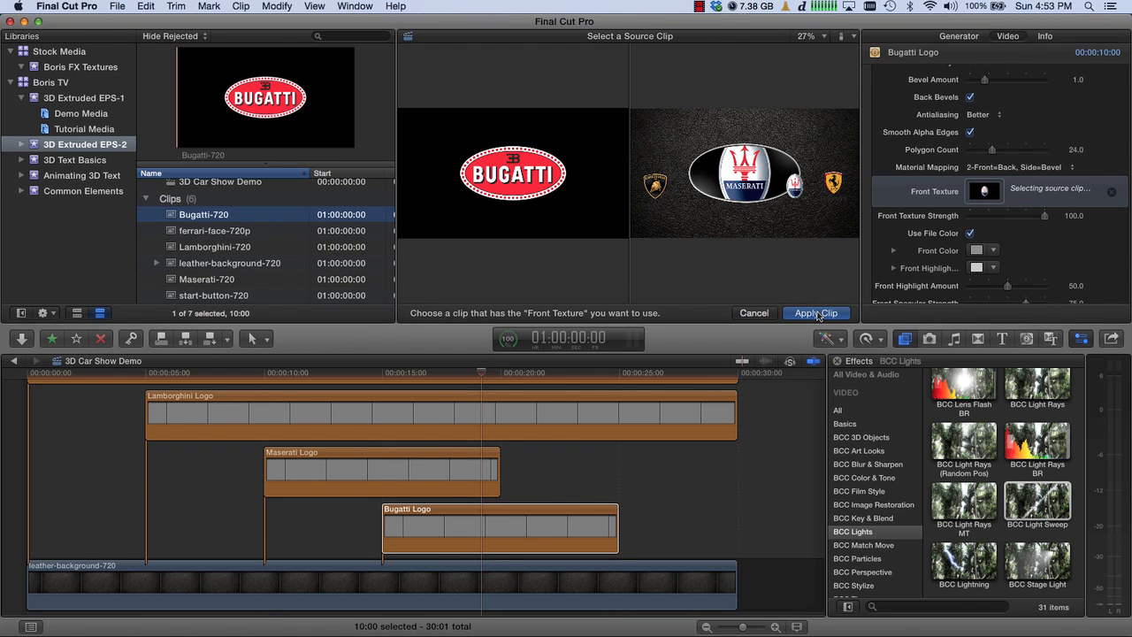
pyautogui.click(816, 313)
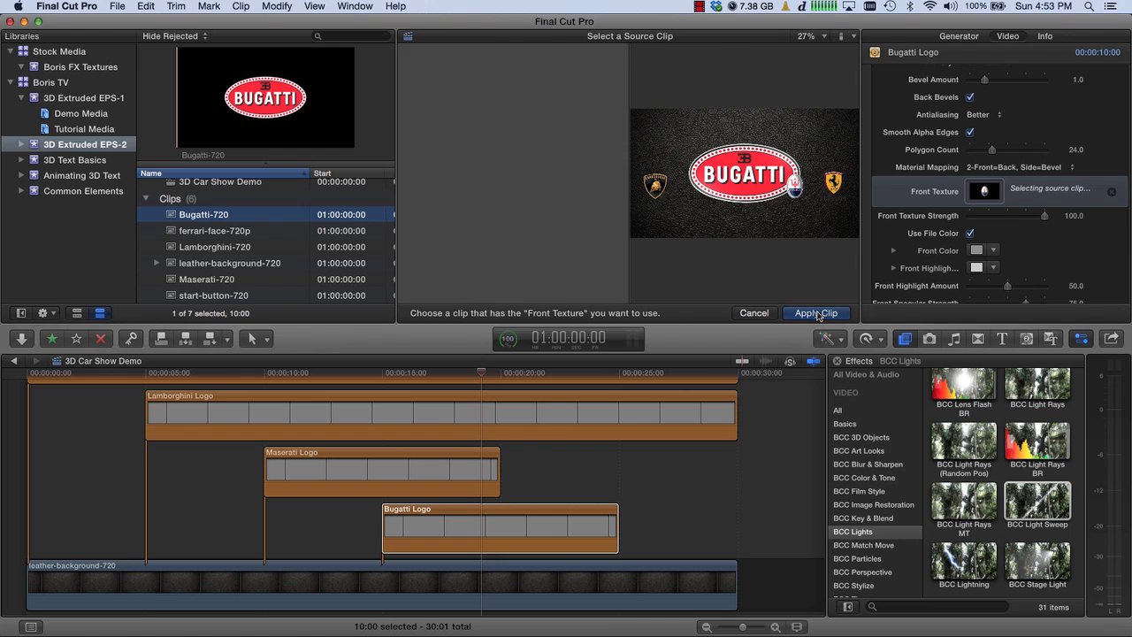
pyautogui.click(816, 315)
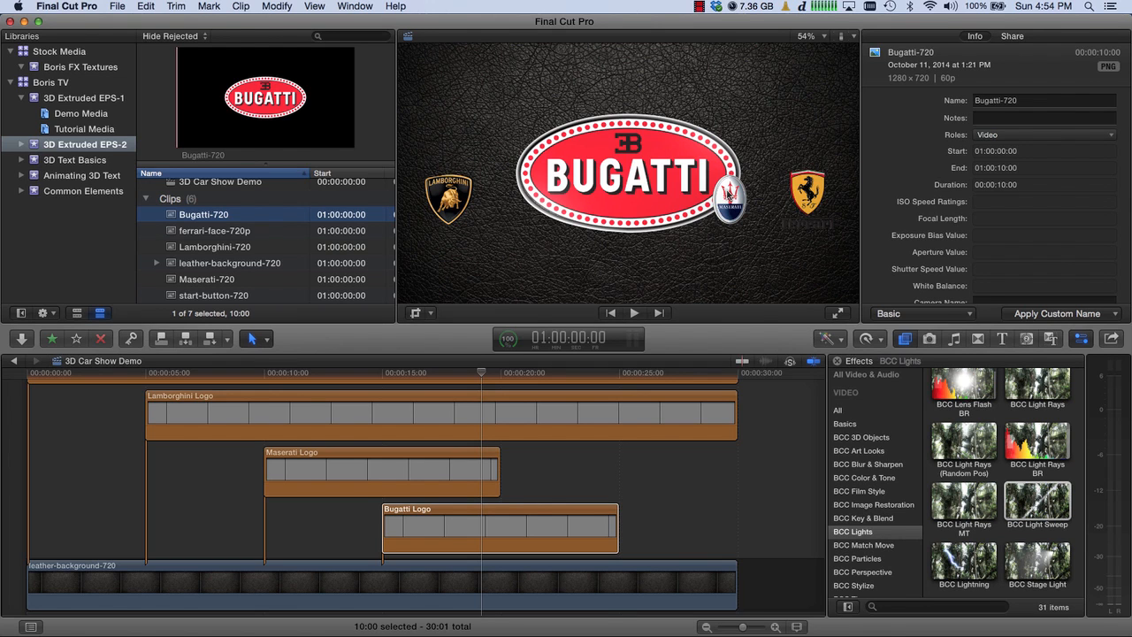
# Step: Extend the Maserati Logo clip to a duration of 20:00, ending level with the leather background
pyautogui.click(483, 481)
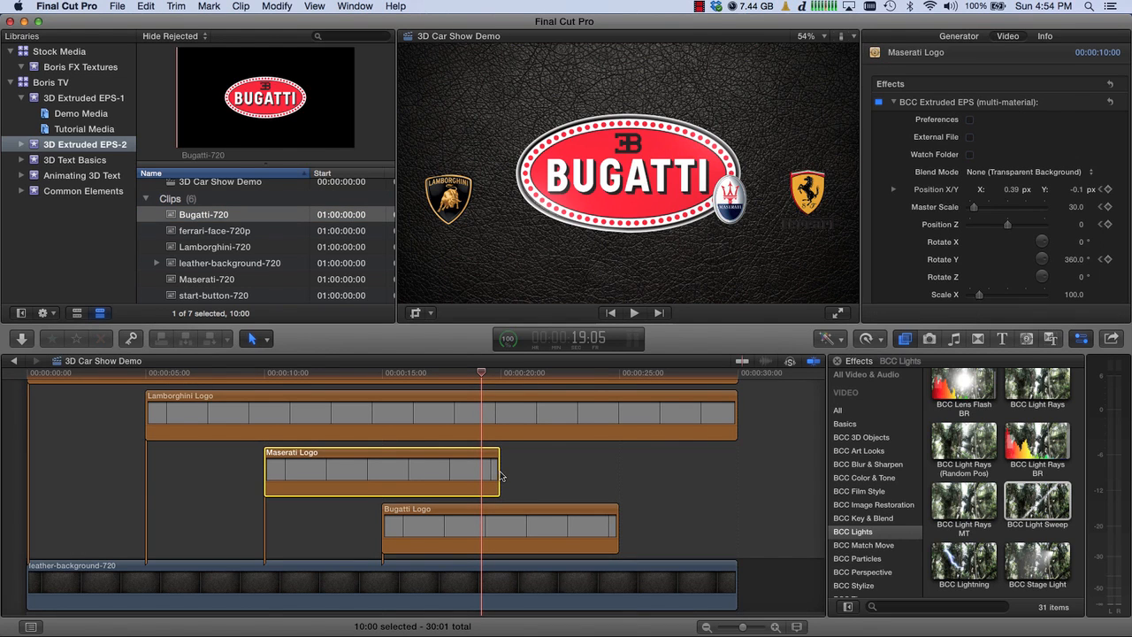
pyautogui.moveTo(499, 471); pyautogui.dragTo(736, 470)
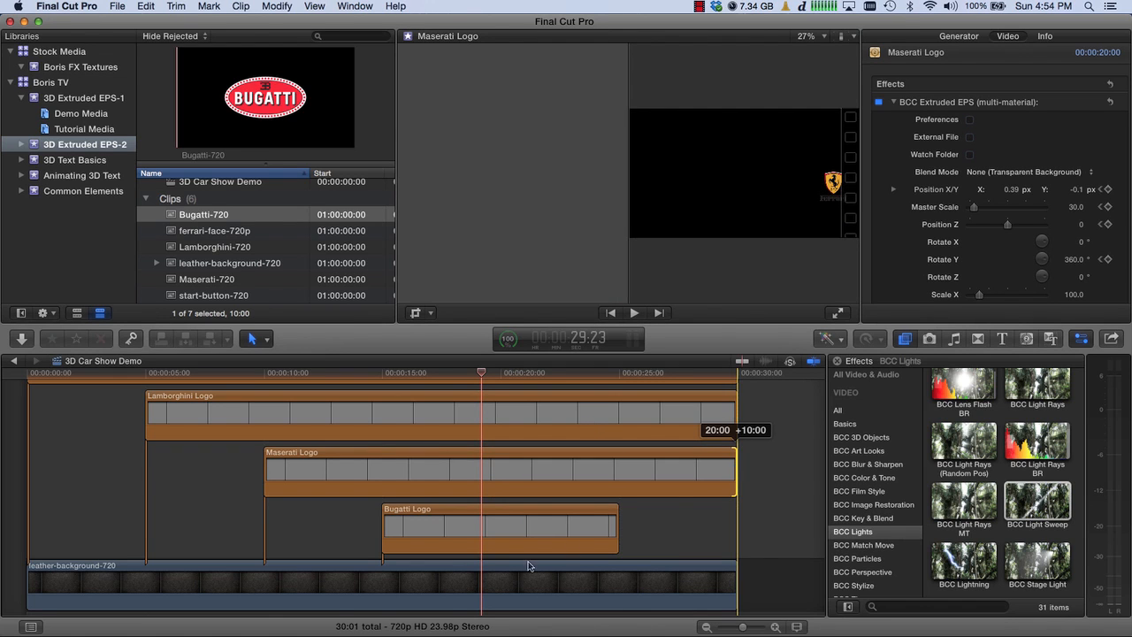
# Step: Set the Bugatti Logo's X position to -0.39 at its final position keyframe, at 21:23
pyautogui.click(484, 543)
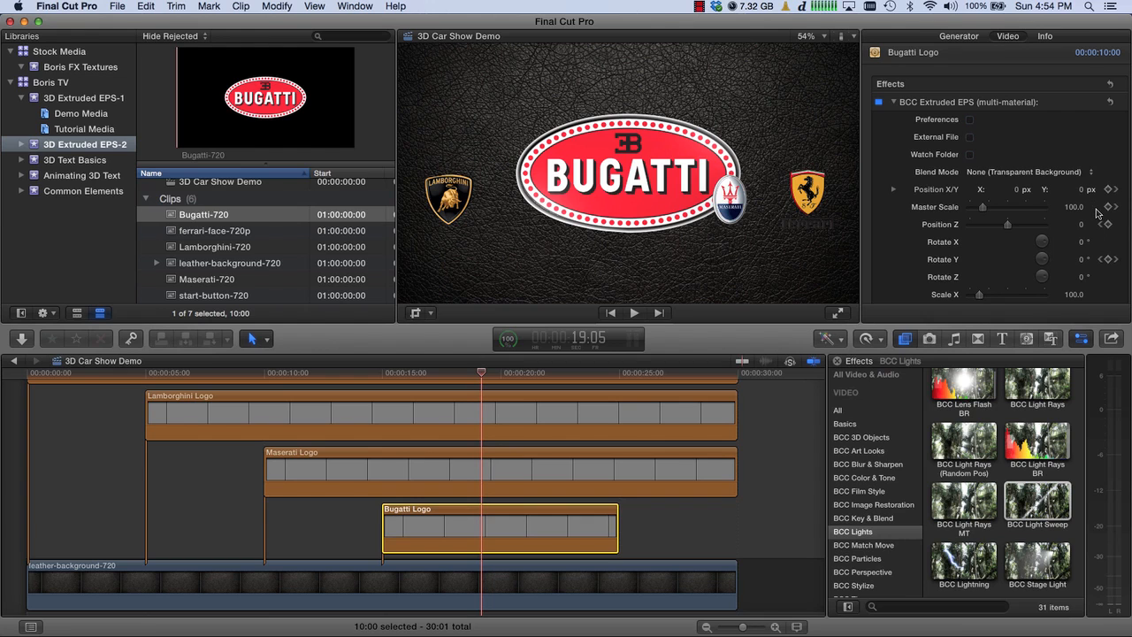
pyautogui.click(1116, 191)
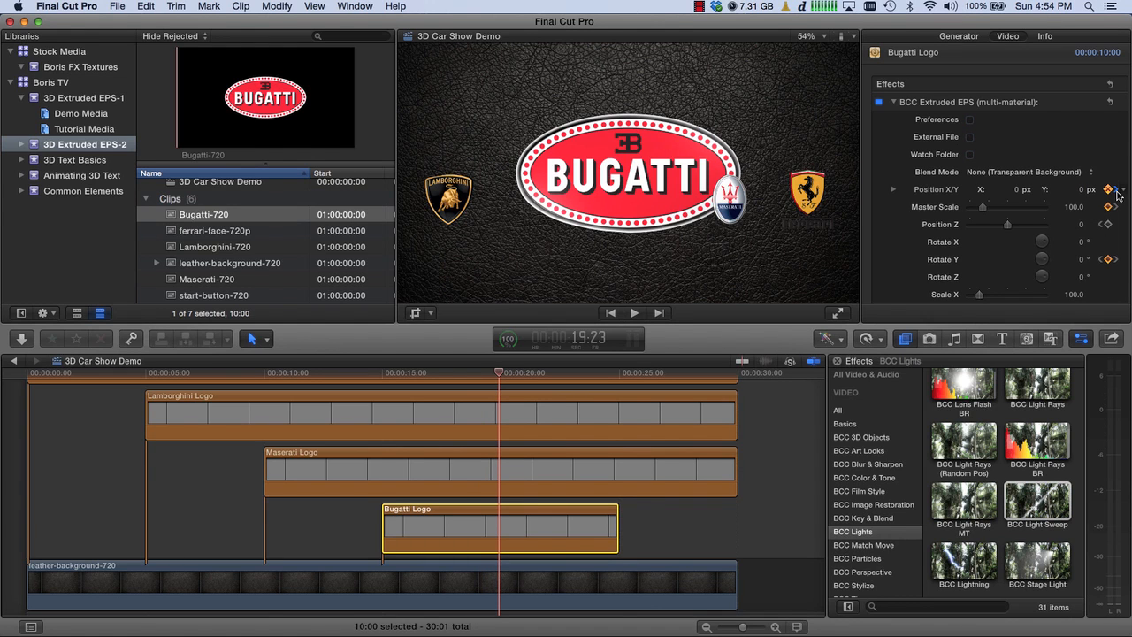
pyautogui.click(1117, 191)
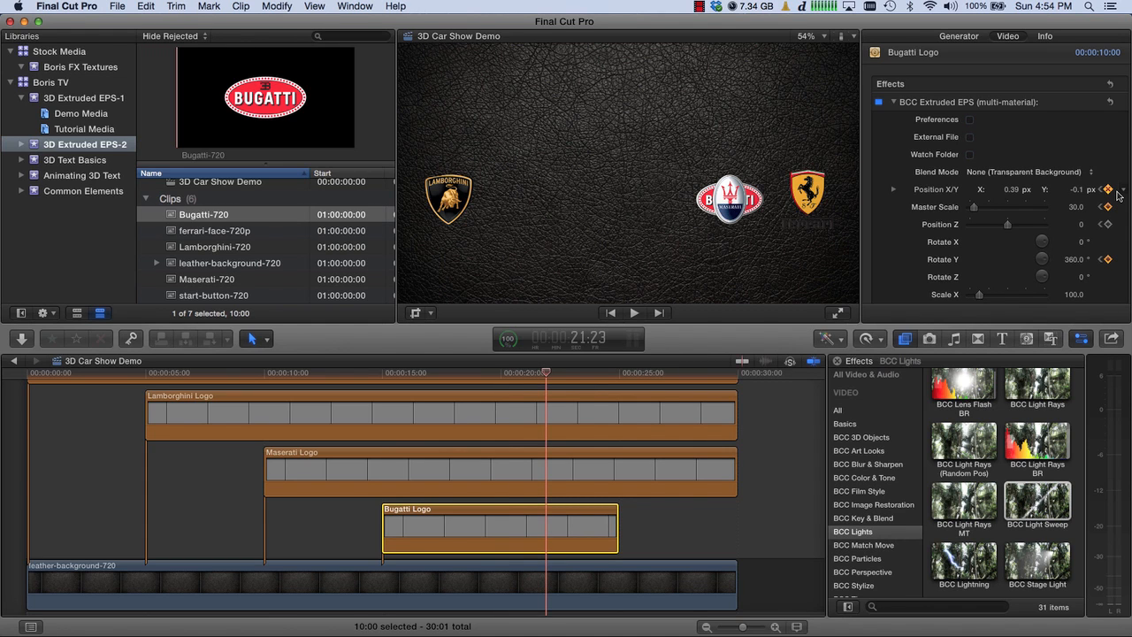
pyautogui.click(1007, 191)
pyautogui.write('-0.3')
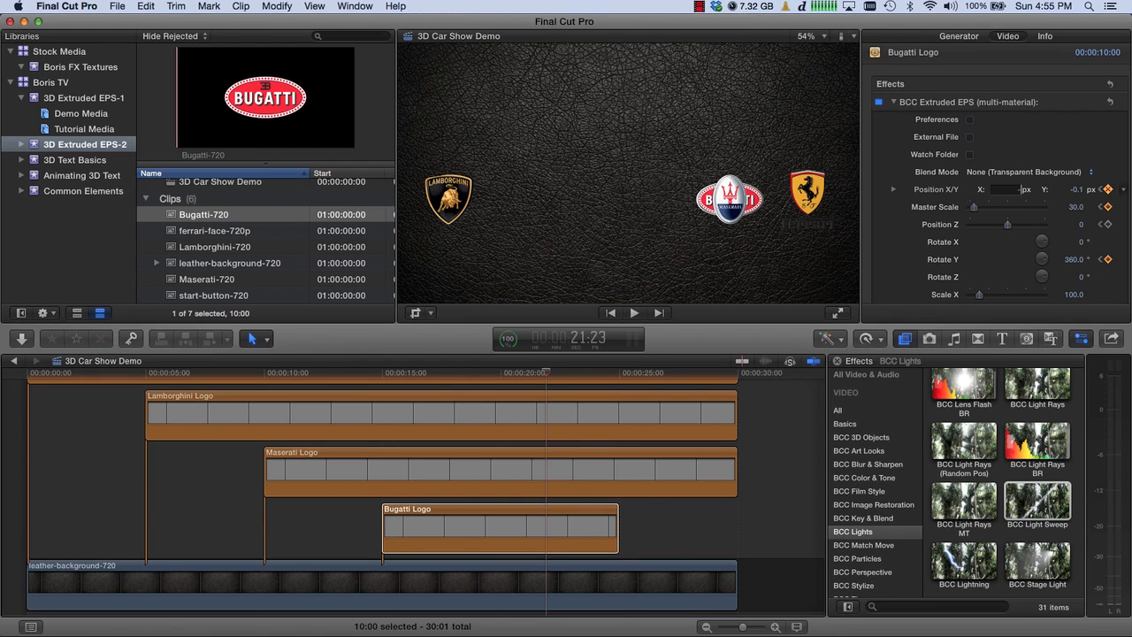
pyautogui.write('9')
pyautogui.press('Return')
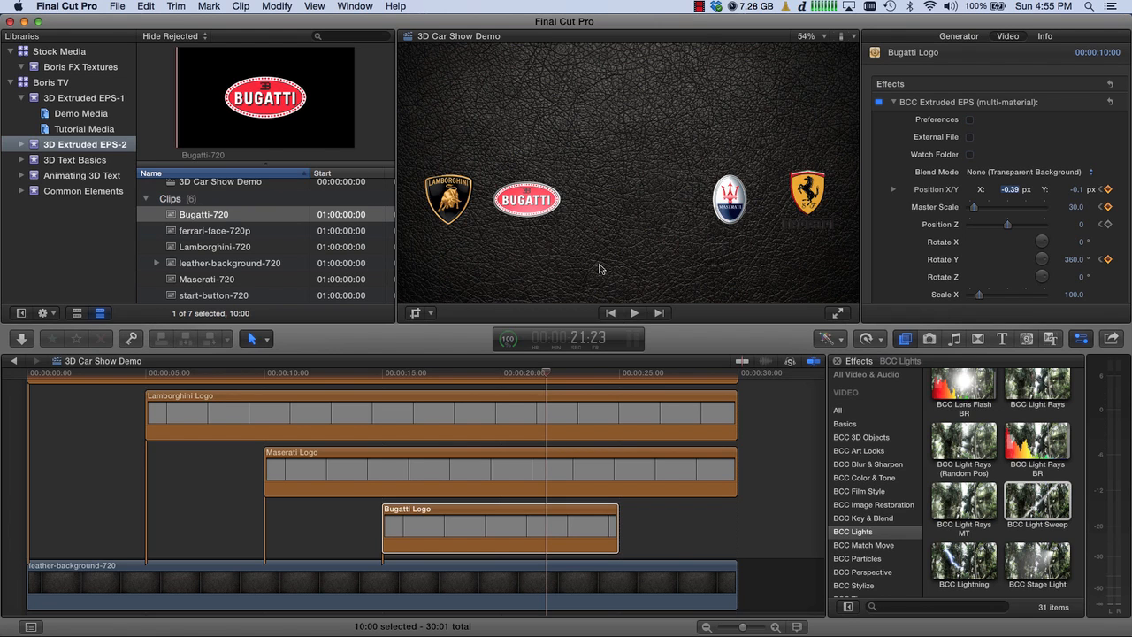
# Step: Copy the Bugatti Logo clip and paste the duplicate as a connected clip at 20:00
pyautogui.click(495, 526)
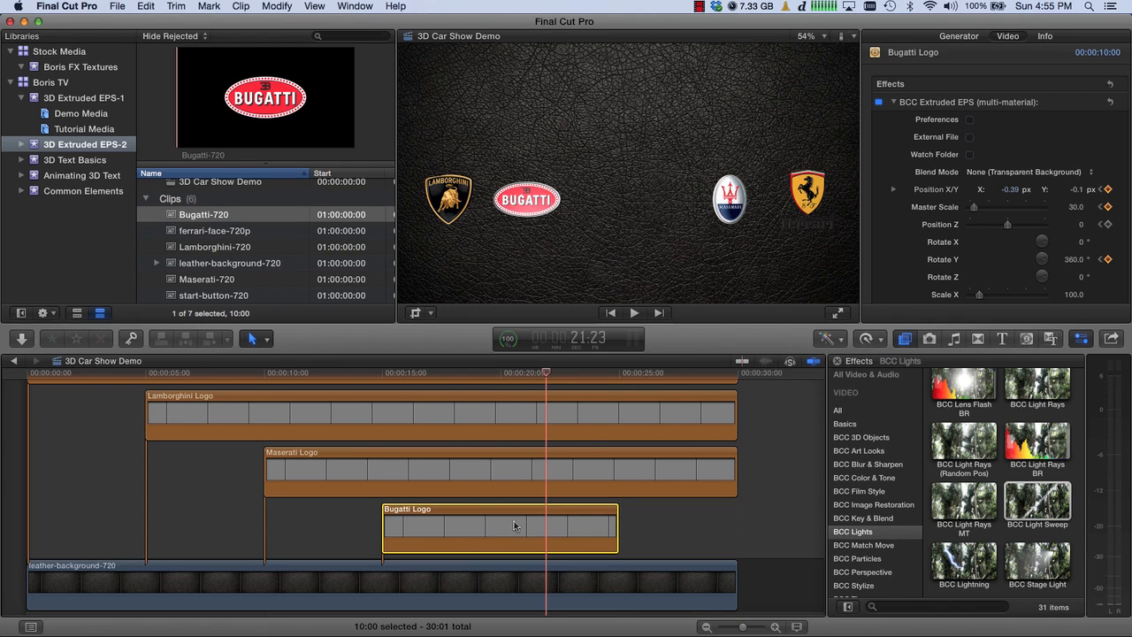
pyautogui.click(581, 339)
pyautogui.write('20')
pyautogui.press('Return')
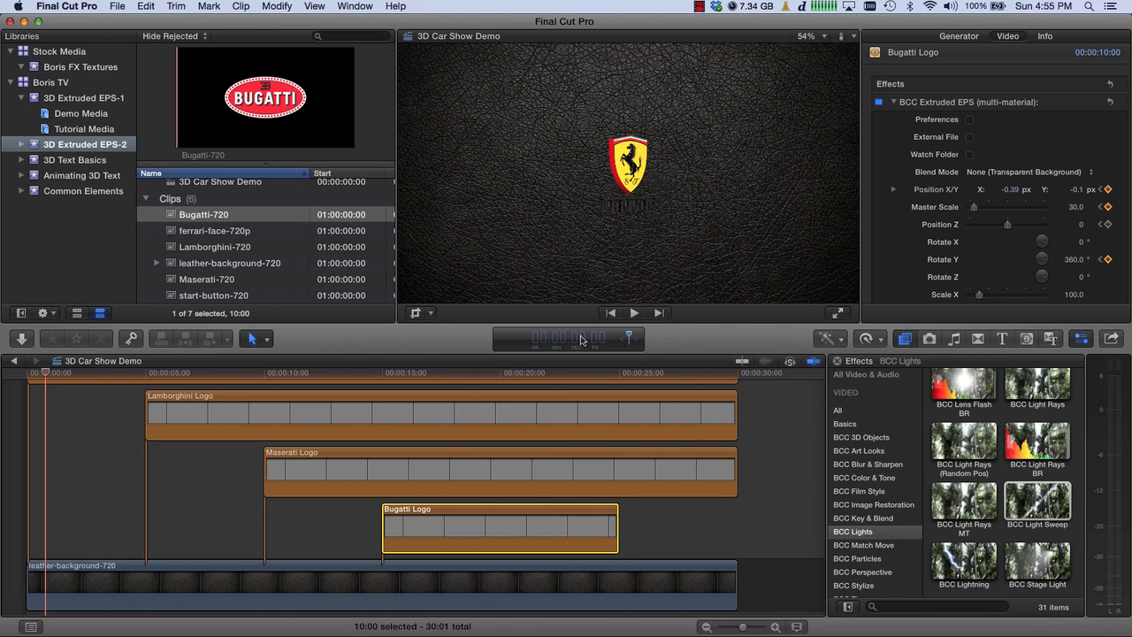
pyautogui.write('2000')
pyautogui.press('Return')
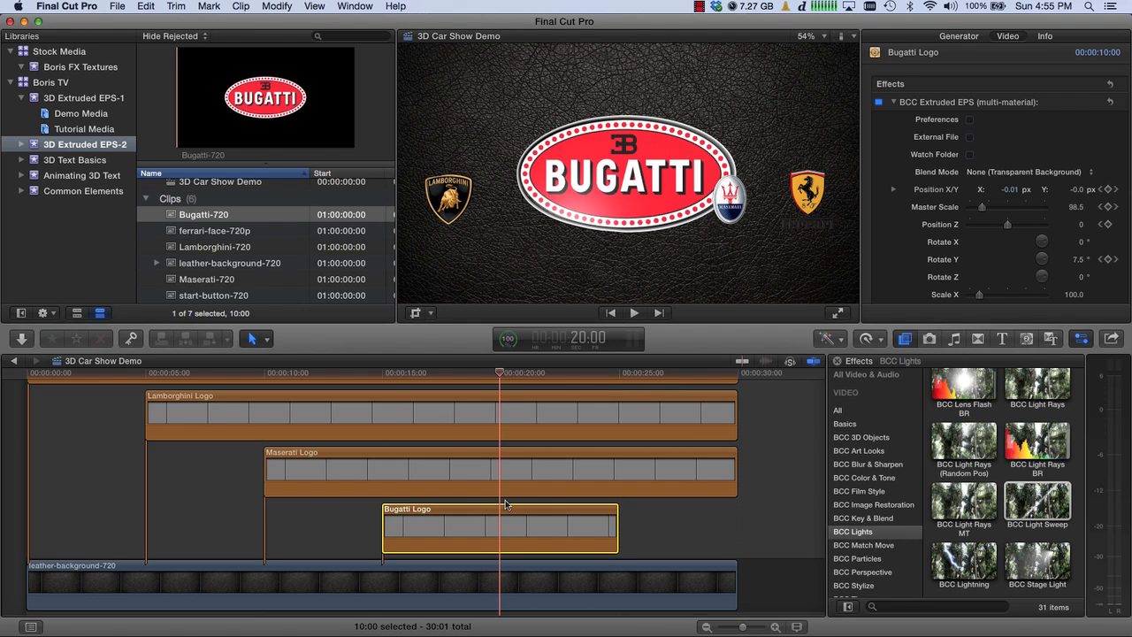
pyautogui.press('Right')
pyautogui.press('Left')
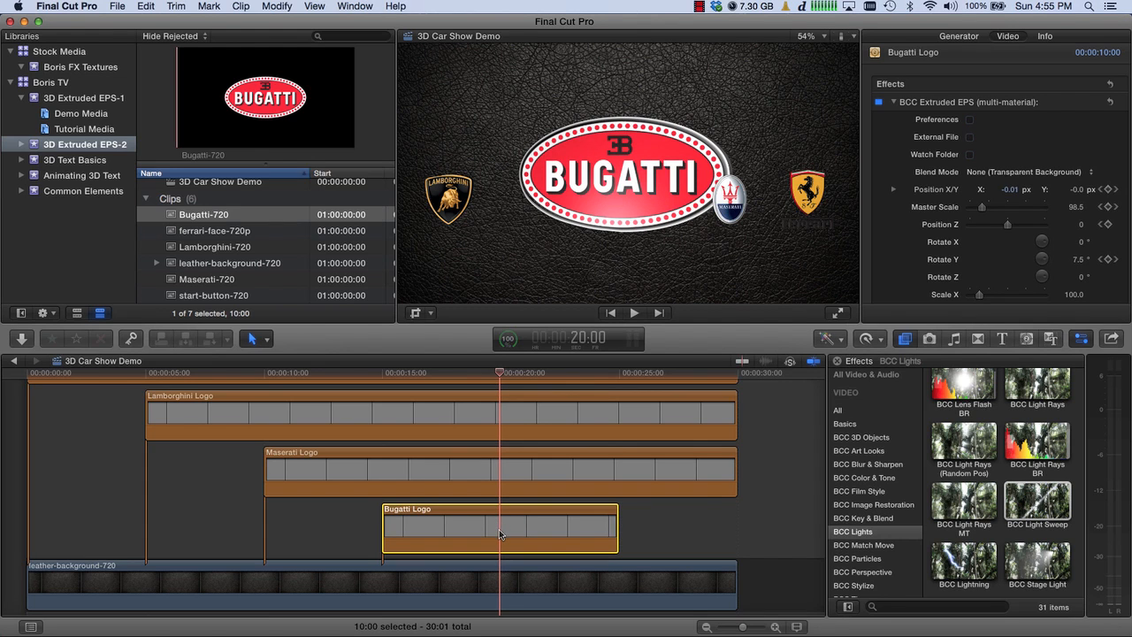
pyautogui.press('super+c')
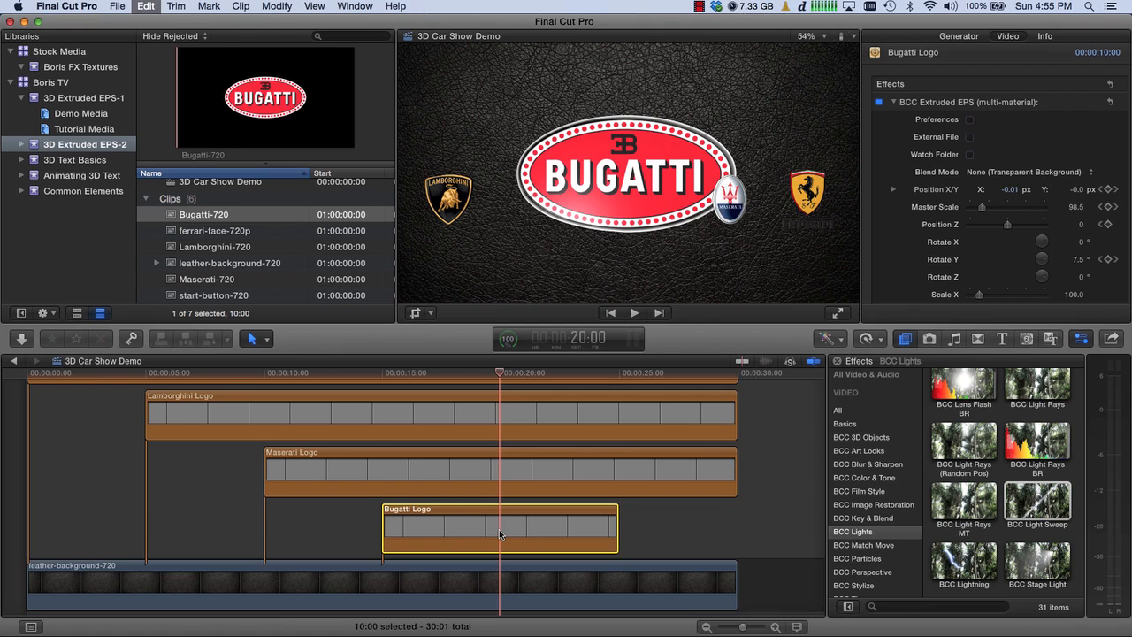
pyautogui.hotkey('alt', 'v')
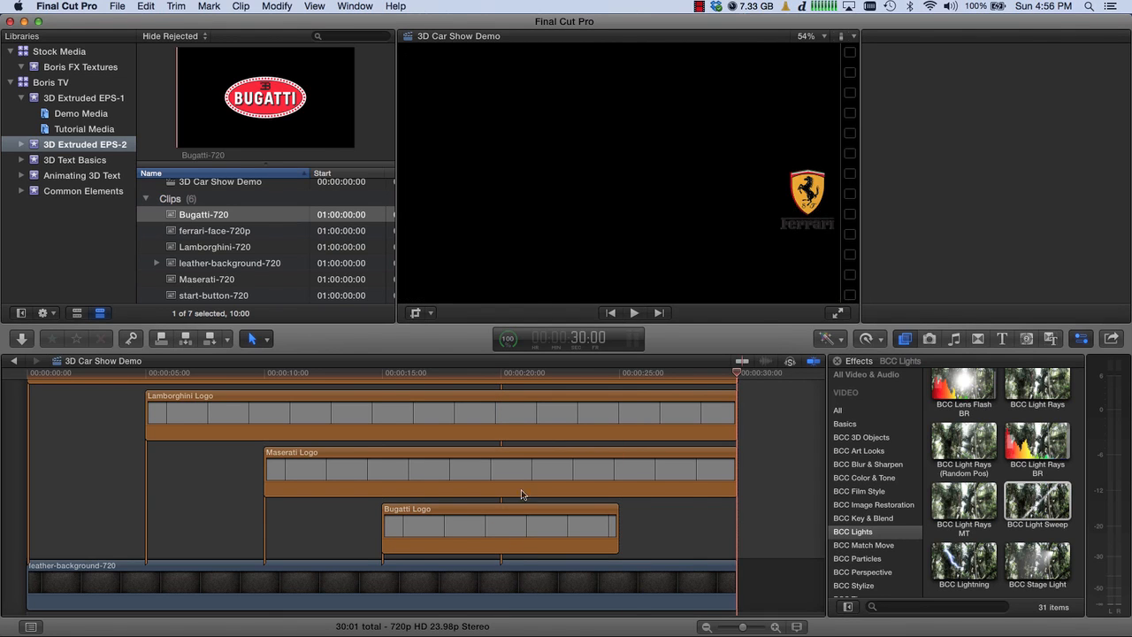
# Step: Return the playhead to 20:00 and rename the duplicated Bugatti clip that starts there as Start Button
pyautogui.click(582, 343)
pyautogui.write('2000')
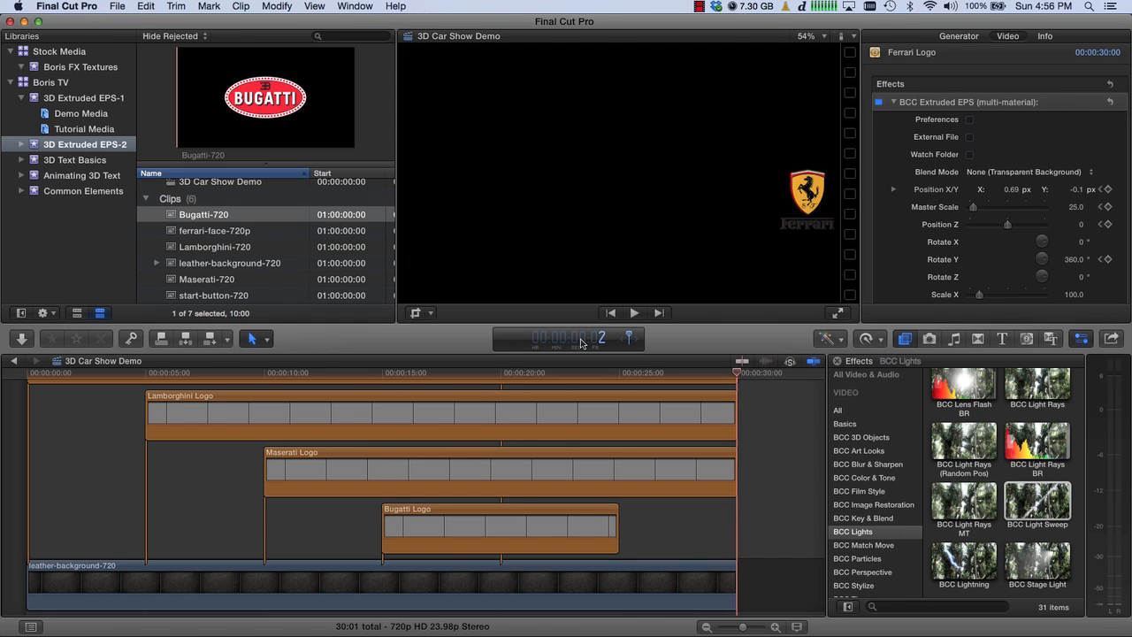
pyautogui.press('Return')
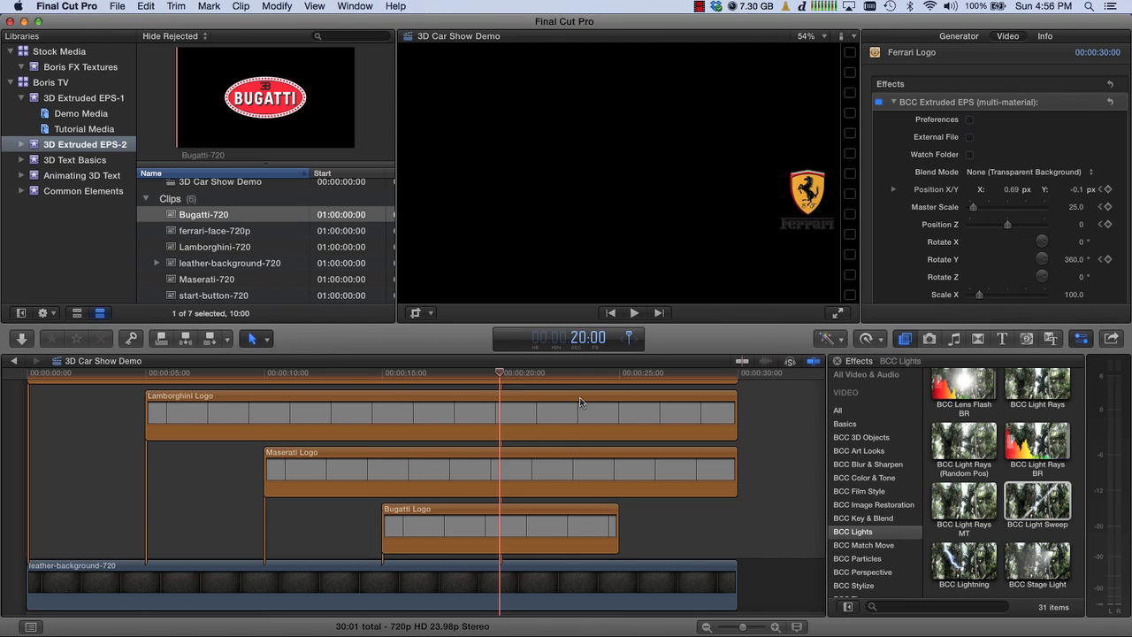
pyautogui.press('super+v')
pyautogui.scroll(2, 579, 397)
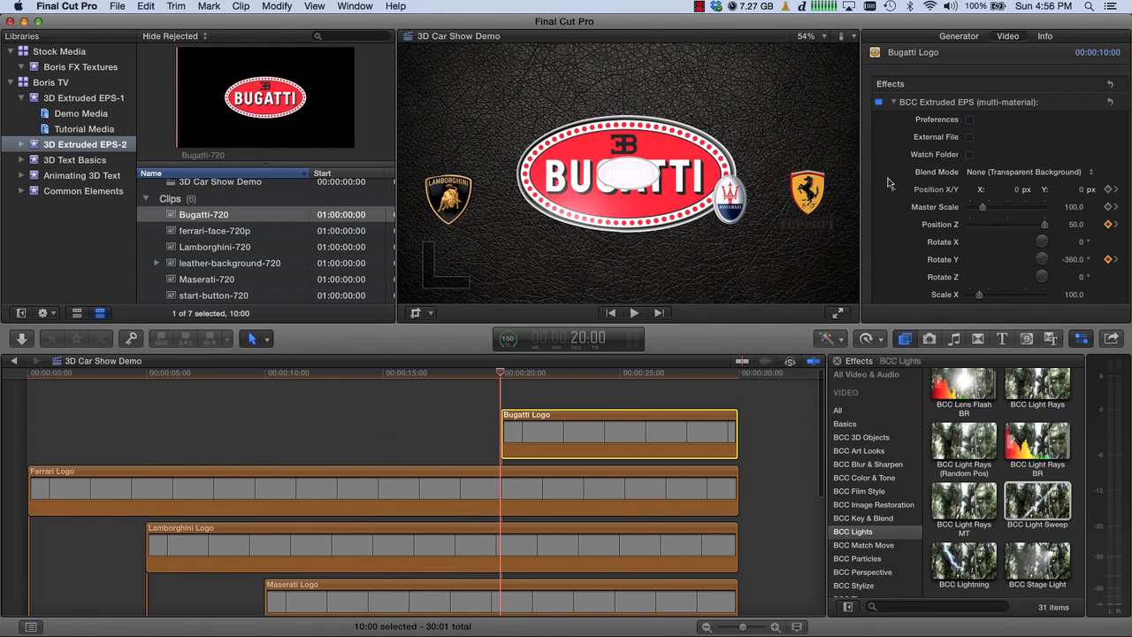
pyautogui.click(1045, 37)
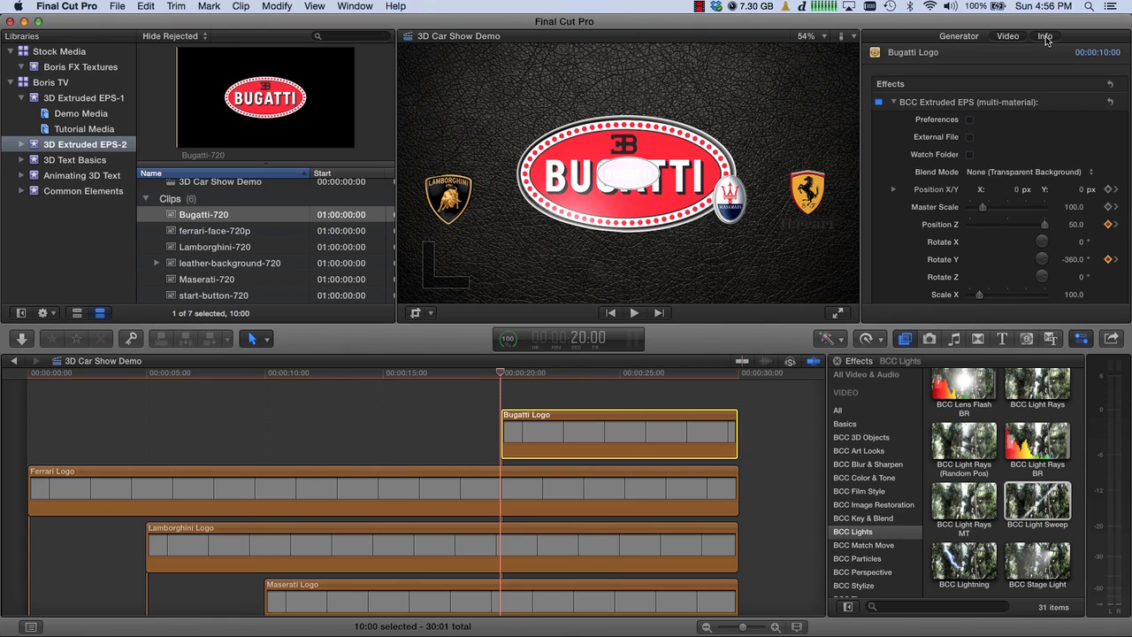
pyautogui.click(1021, 100)
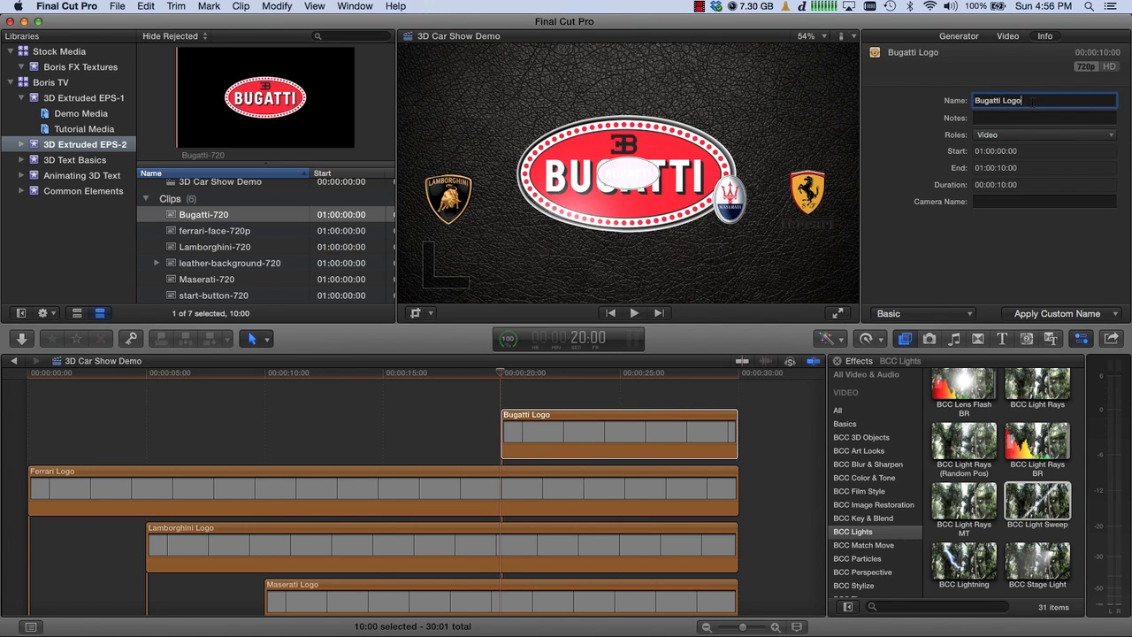
pyautogui.write('Start Button')
pyautogui.press('Return')
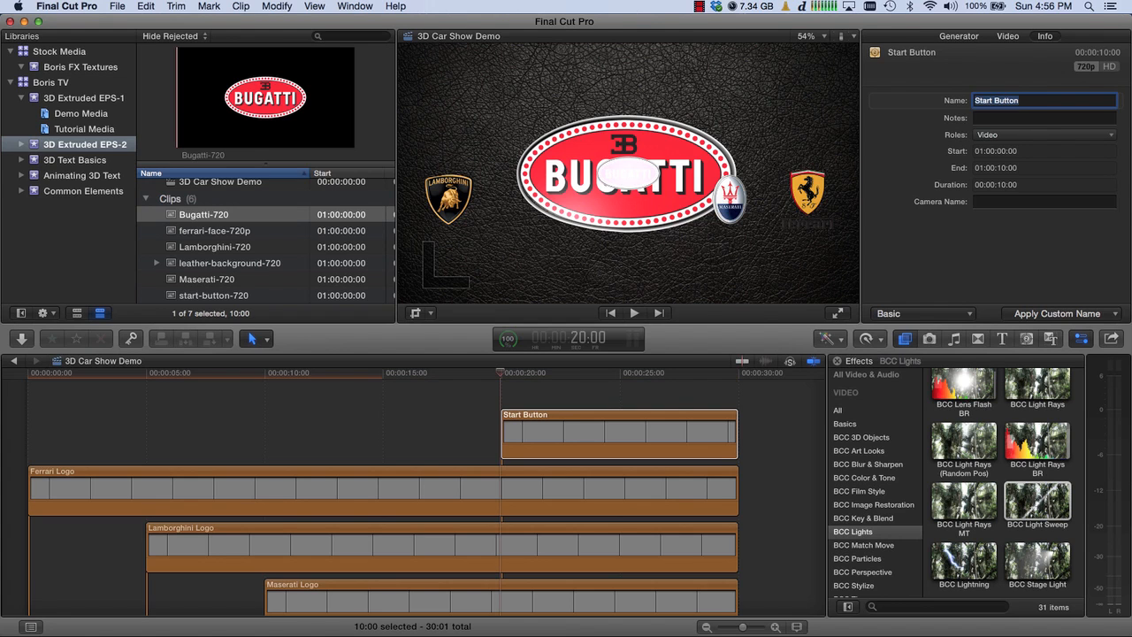
# Step: Move the Start Button clip directly above the leather background and extend the Bugatti Logo clip to a duration of 15:01
pyautogui.click(521, 441)
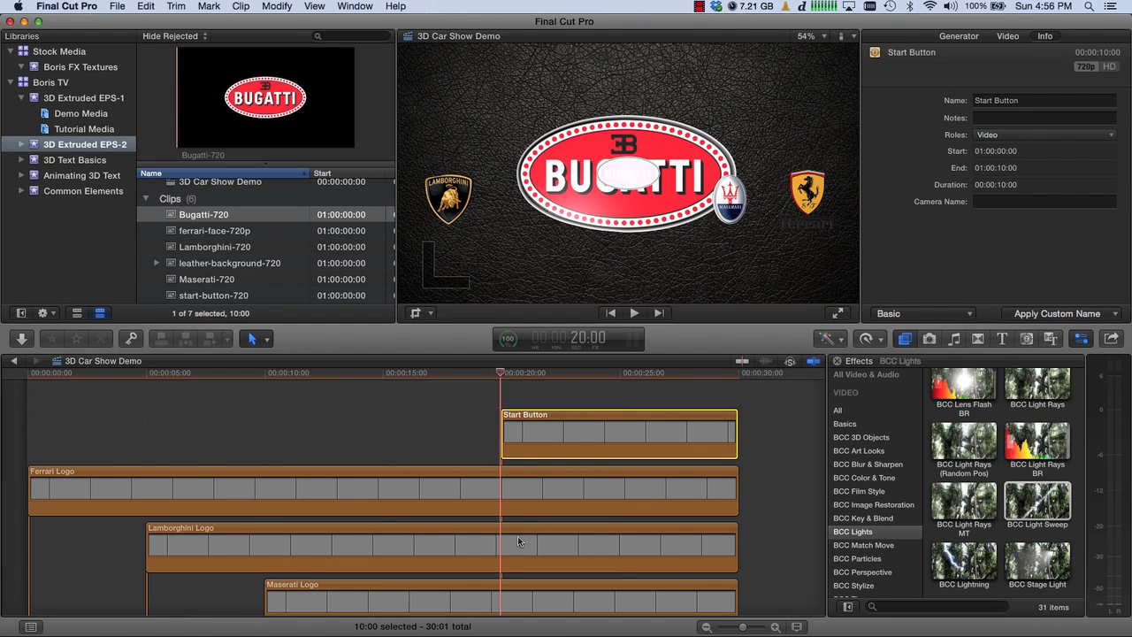
pyautogui.moveTo(518, 585); pyautogui.dragTo(516, 432)
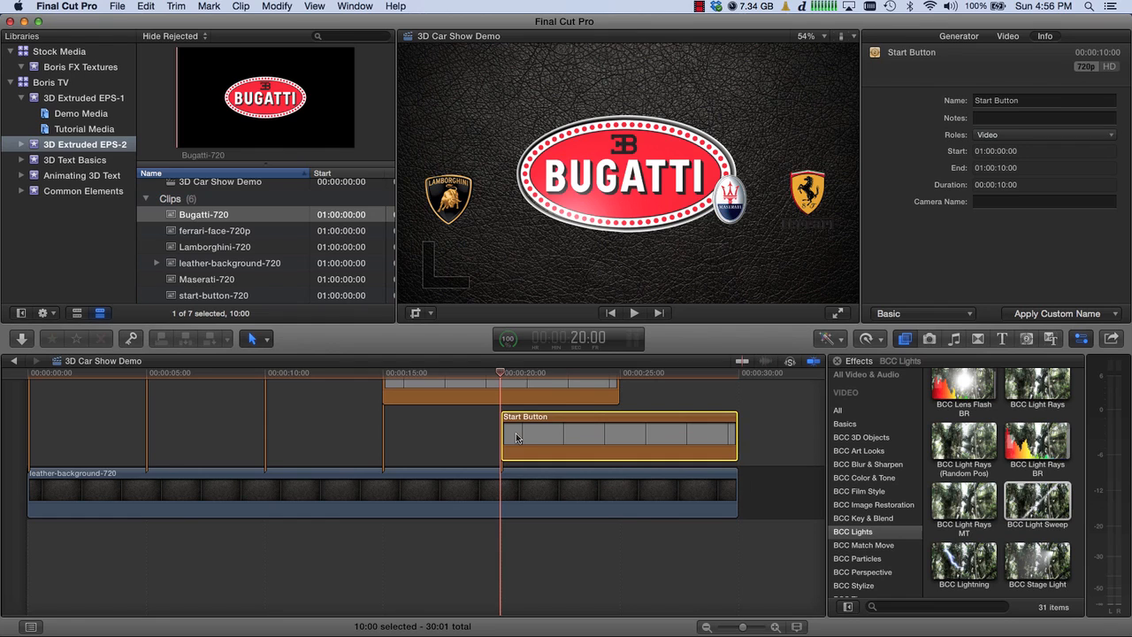
pyautogui.click(593, 399)
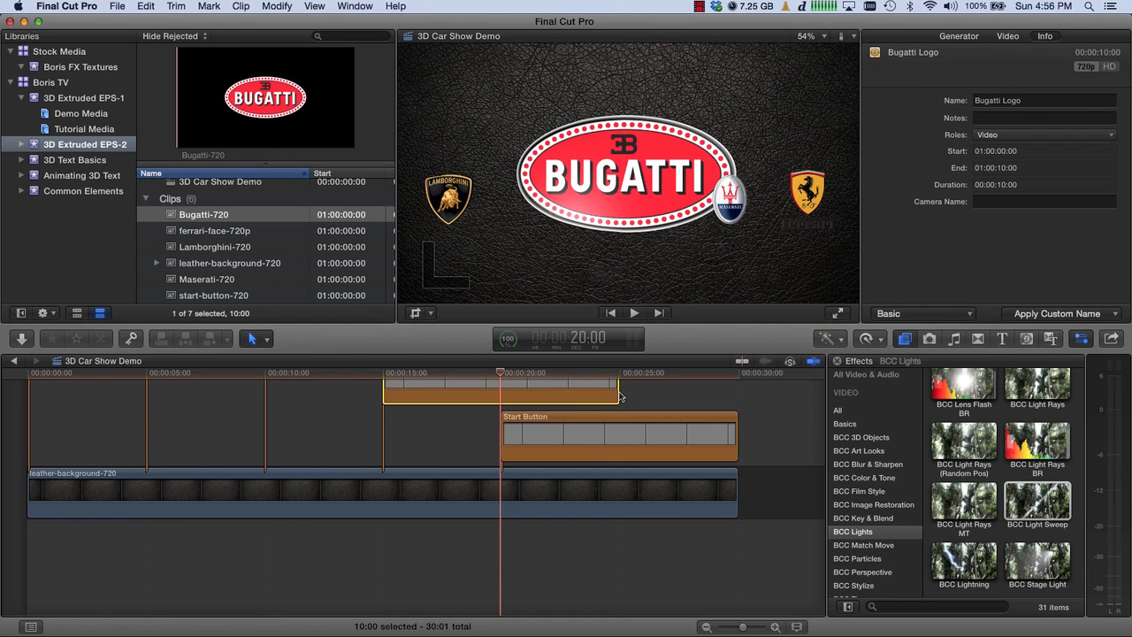
pyautogui.moveTo(618, 392); pyautogui.dragTo(739, 392)
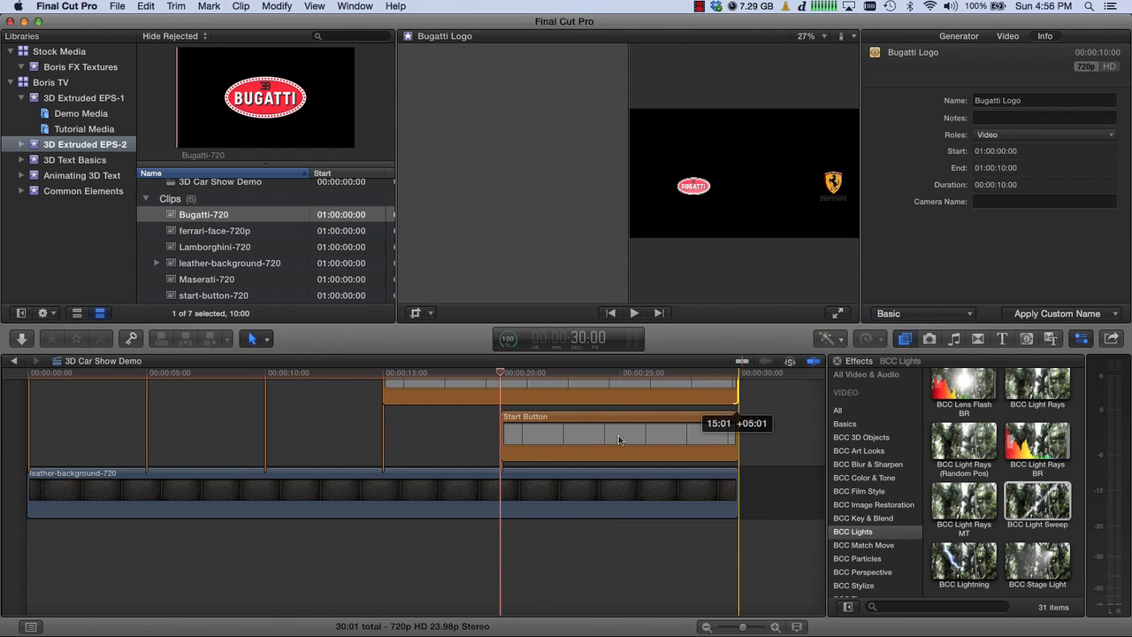
# Step: Load Start-button-outline.eps as the external file of the Start Button's BCC Extruded EPS, with the playhead at 24:09
pyautogui.click(618, 436)
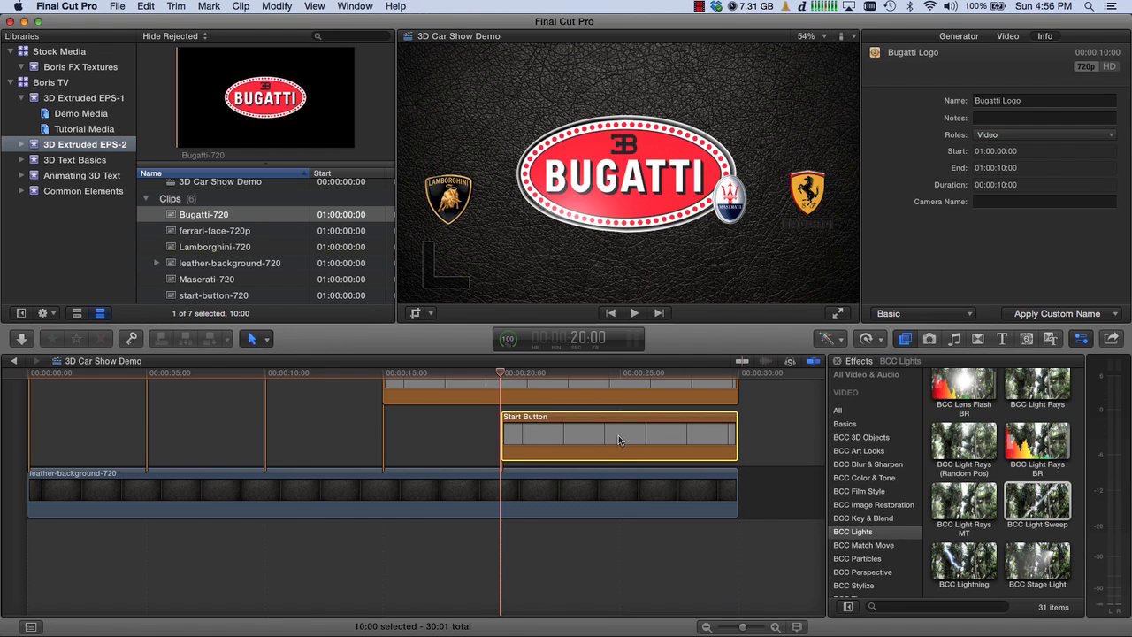
pyautogui.click(604, 372)
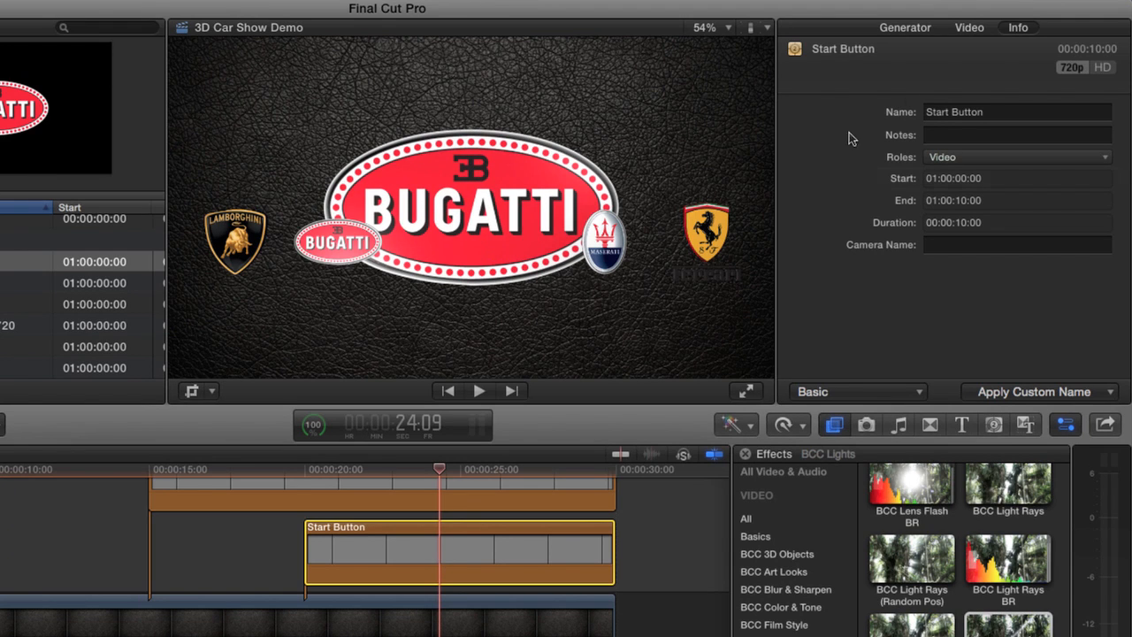
pyautogui.click(970, 28)
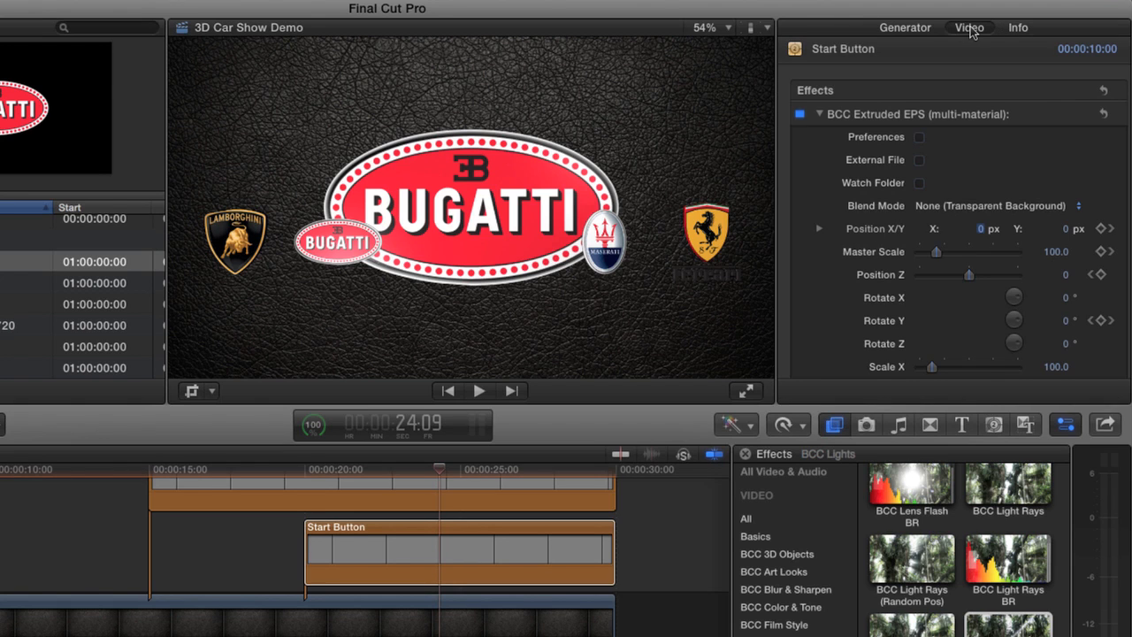
pyautogui.click(920, 160)
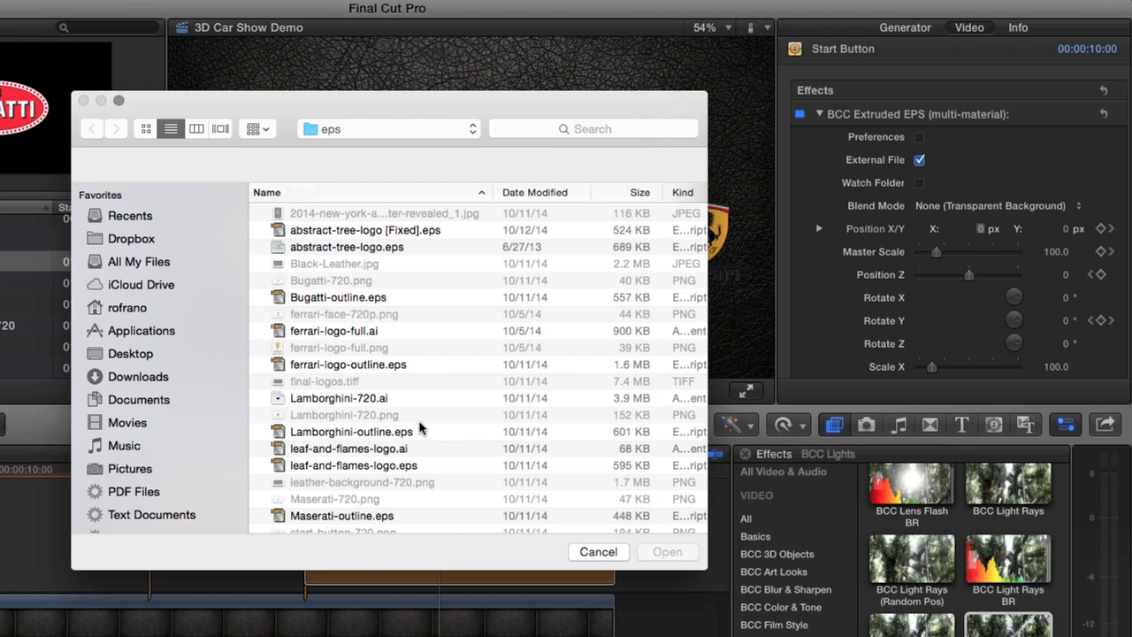
pyautogui.scroll(-3, 410, 431)
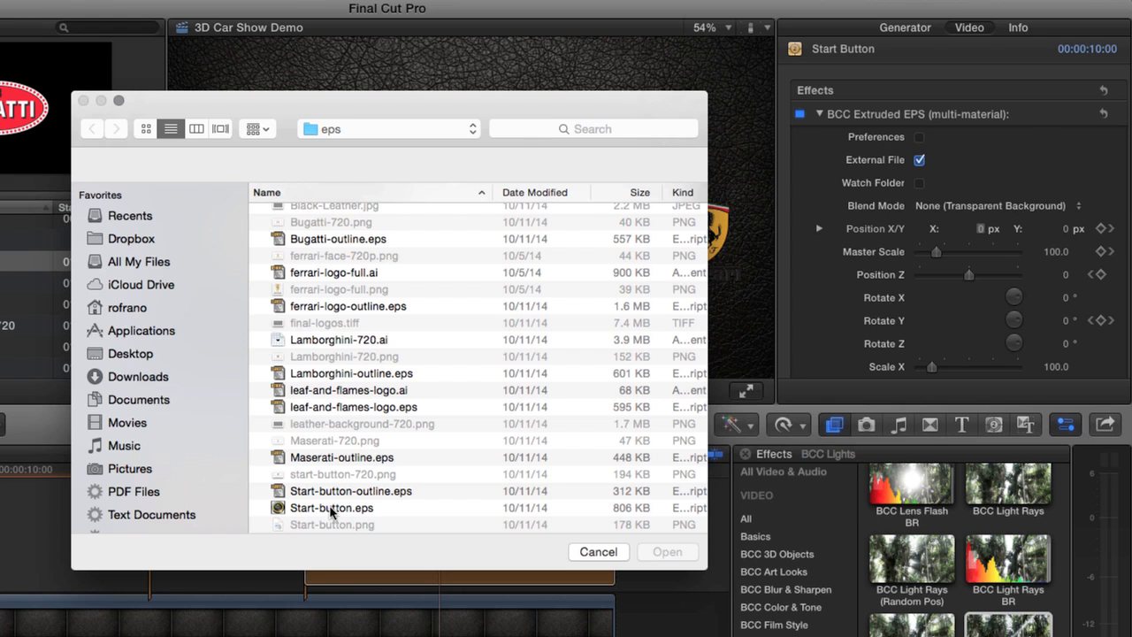
pyautogui.click(336, 491)
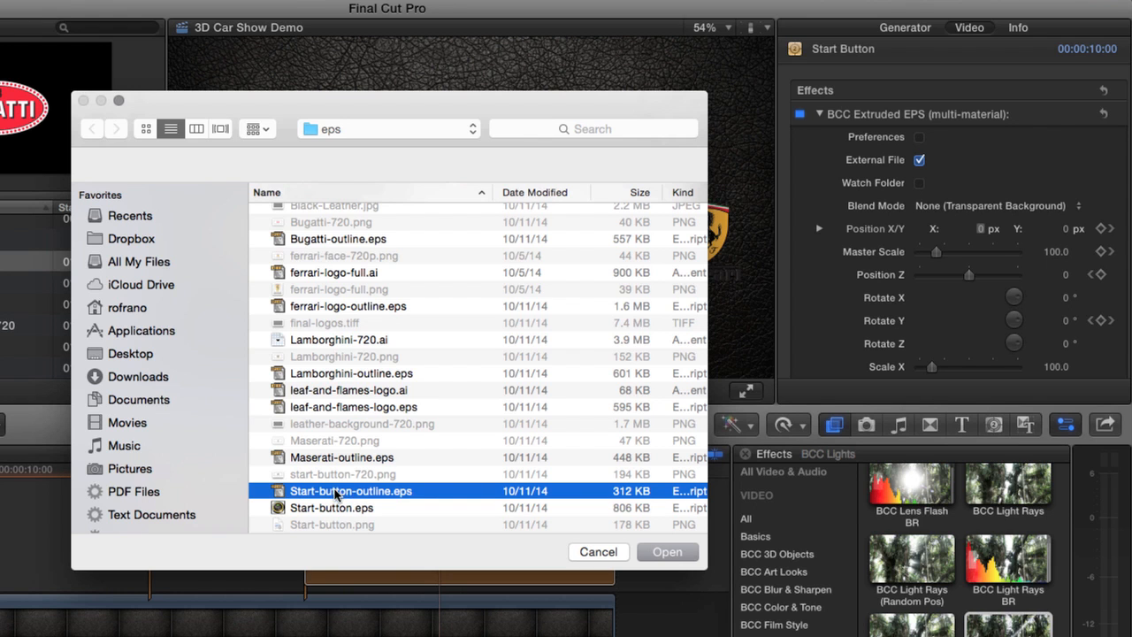
pyautogui.click(659, 554)
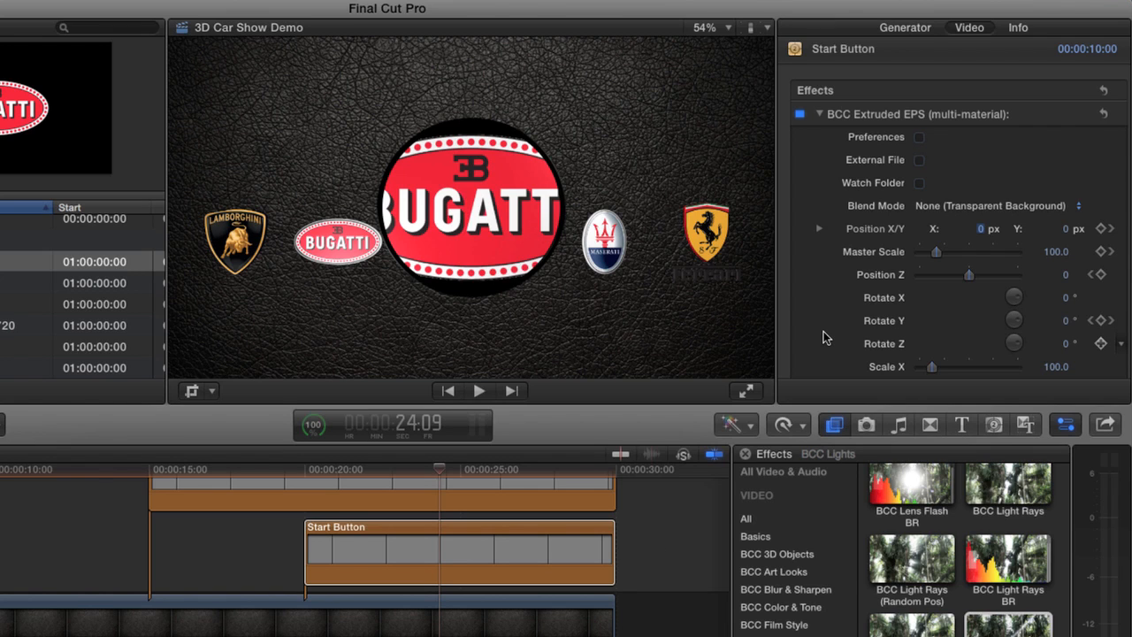
# Step: Replace the Start Button's front texture with the start-button-720 clip and reselect the Start Button clip
pyautogui.scroll(-5, 823, 337)
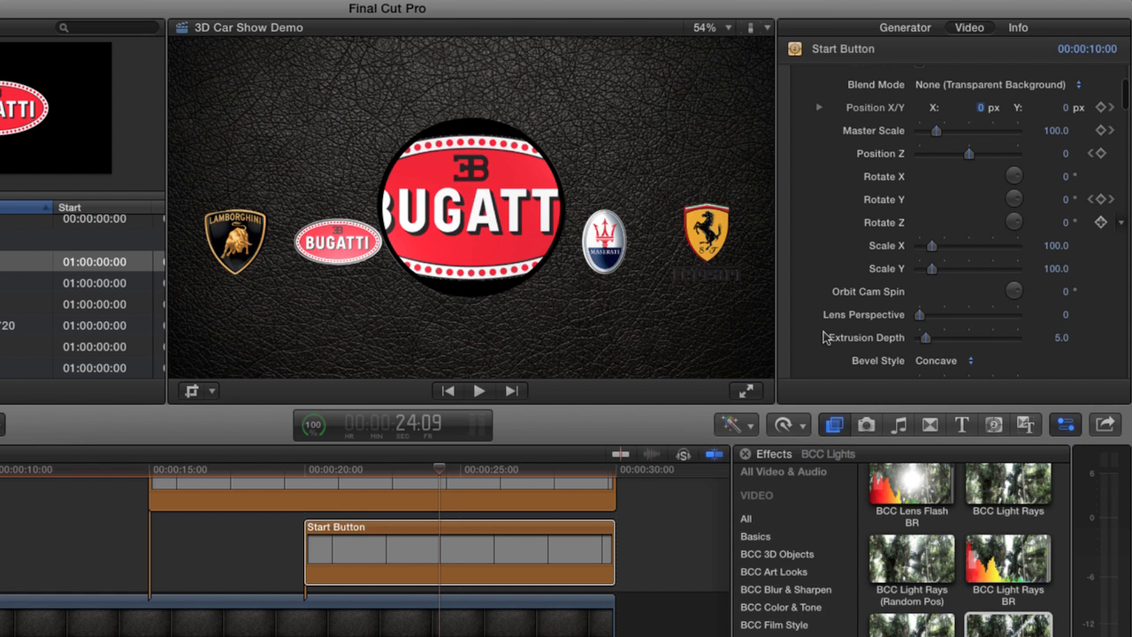
pyautogui.scroll(-5, 824, 337)
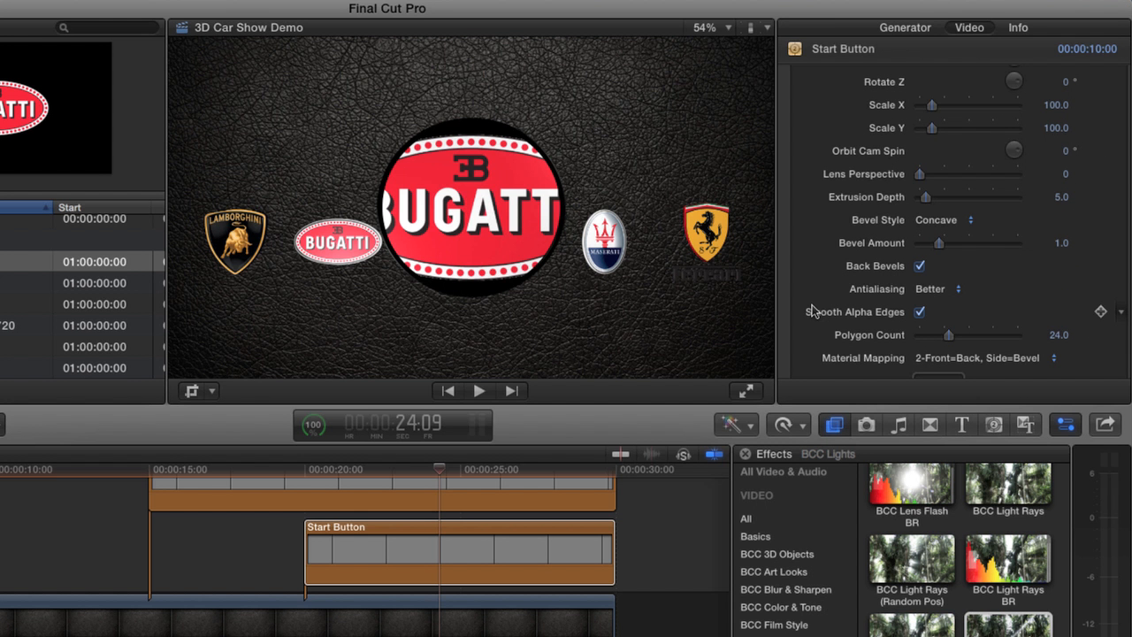
pyautogui.scroll(-4, 814, 310)
pyautogui.scroll(-2, 925, 292)
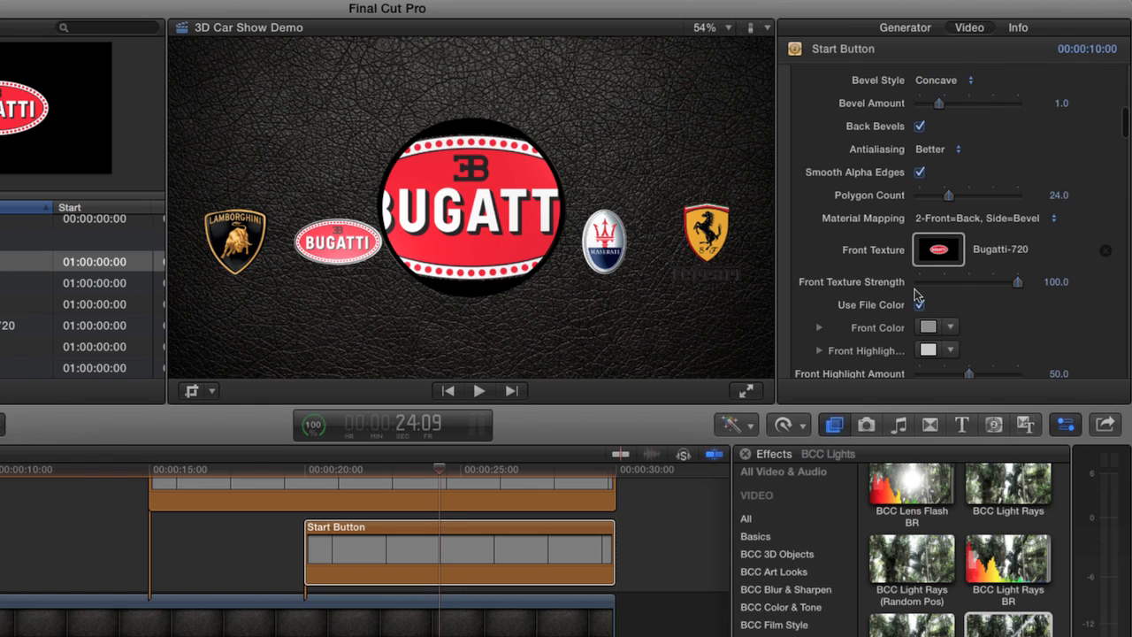
pyautogui.click(940, 252)
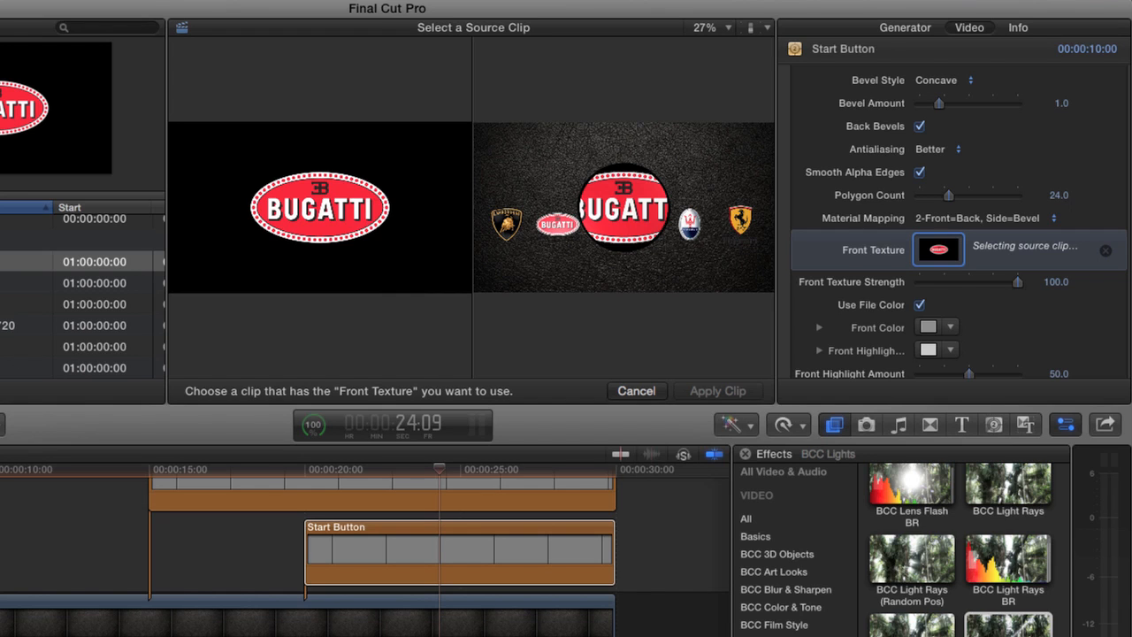
pyautogui.click(88, 367)
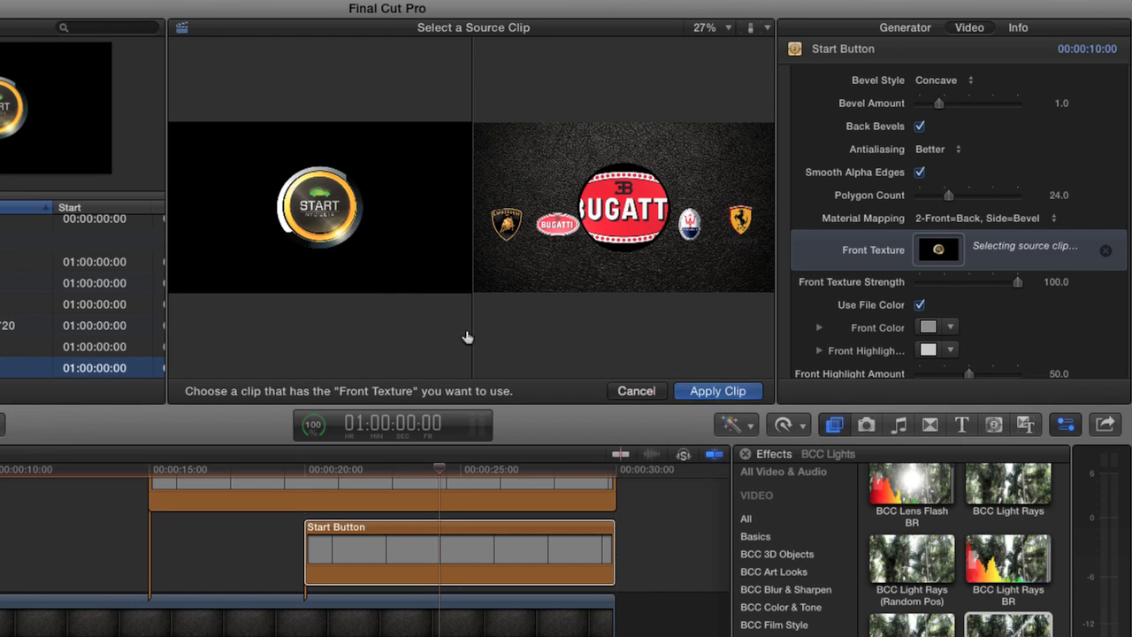
pyautogui.click(711, 392)
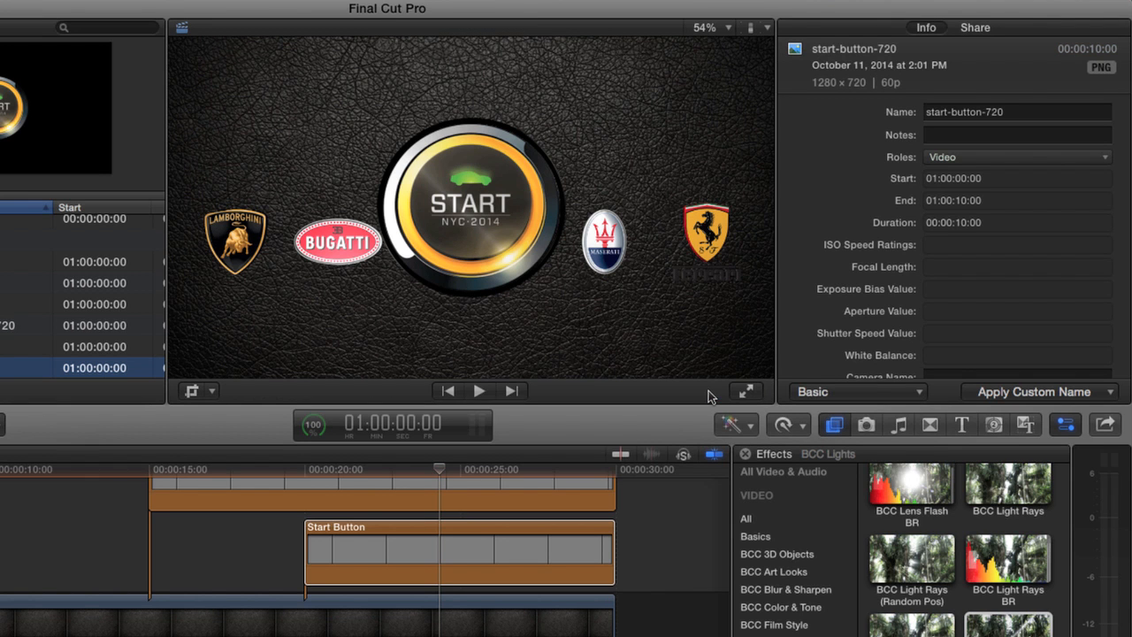
pyautogui.click(440, 552)
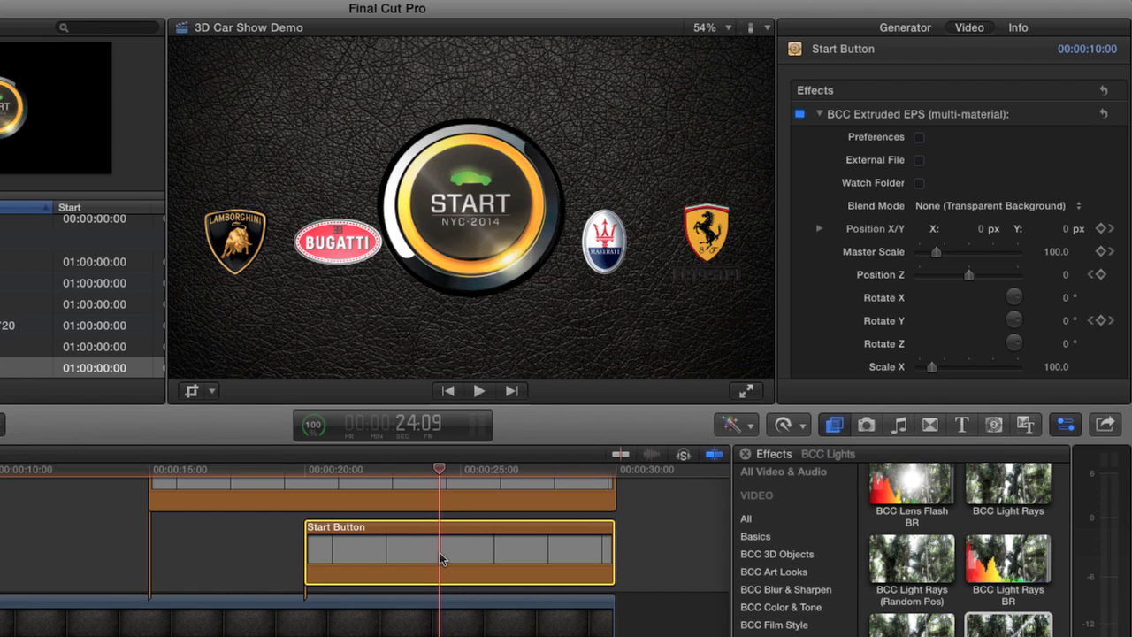
# Step: Try setting the Start Button's Y position to -0.1 px at 24:09 and delete the position keyframe this adds
pyautogui.click(983, 230)
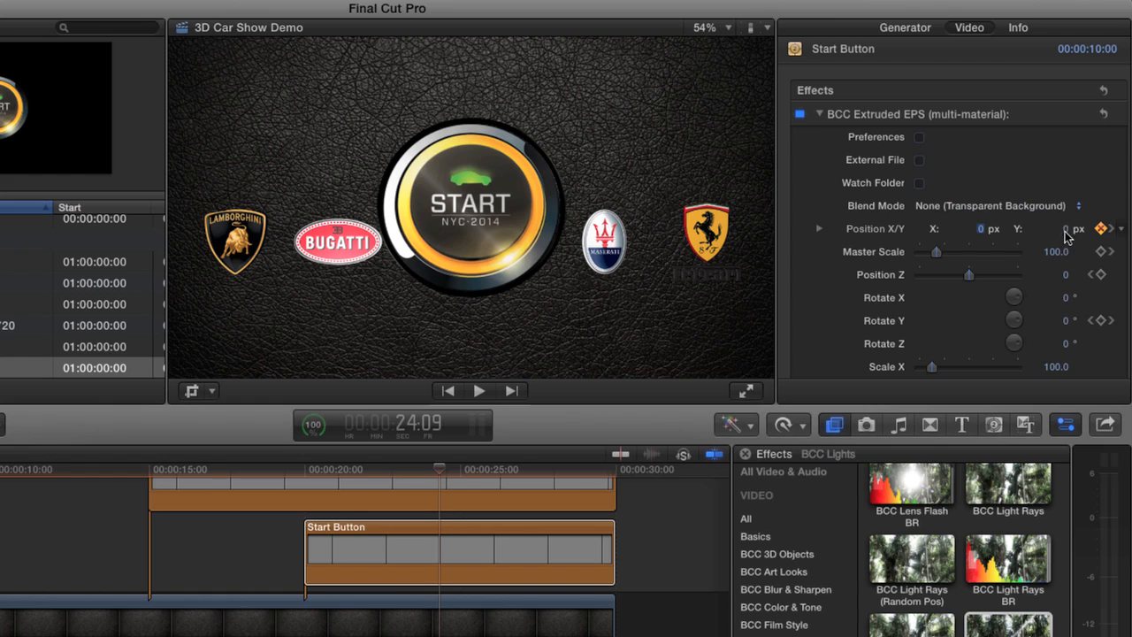
pyautogui.click(1067, 229)
pyautogui.moveTo(1068, 230); pyautogui.dragTo(1068, 233)
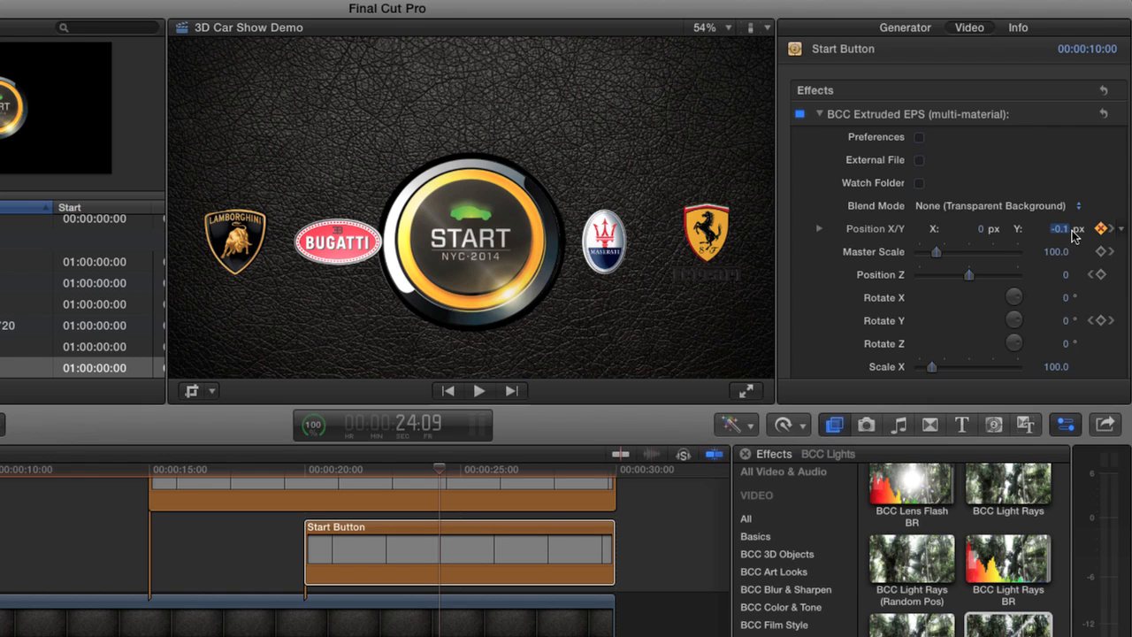
pyautogui.click(1116, 229)
pyautogui.click(1075, 283)
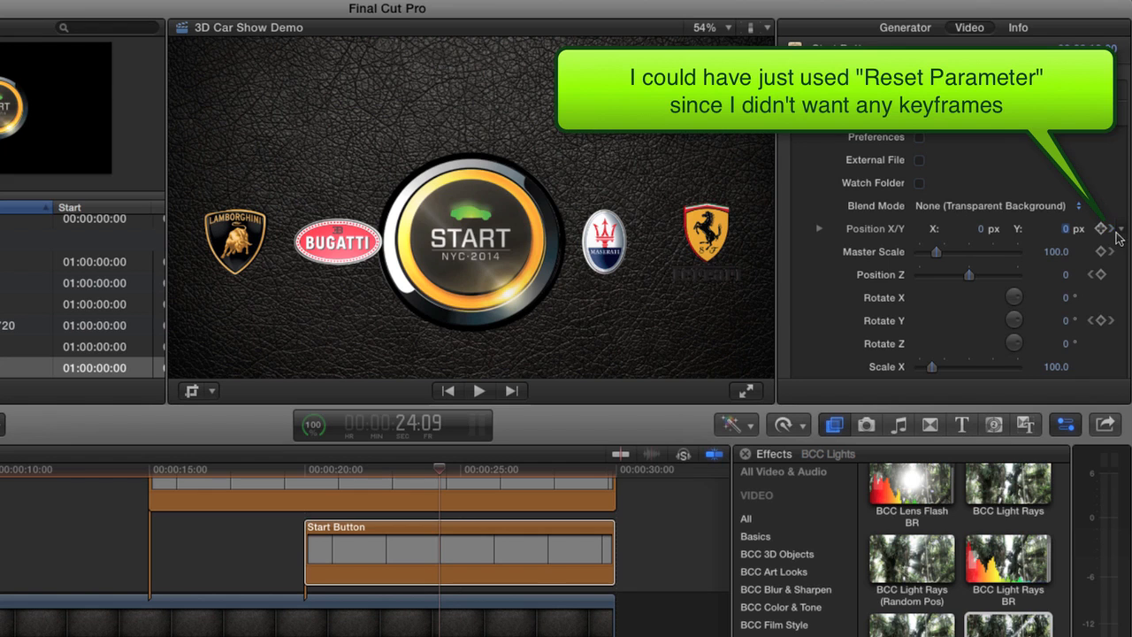
# Step: Delete the Start Button's Position X/Y keyframes at 26:23 and 24:23, and set its Y position to -0.1 px
pyautogui.click(1111, 230)
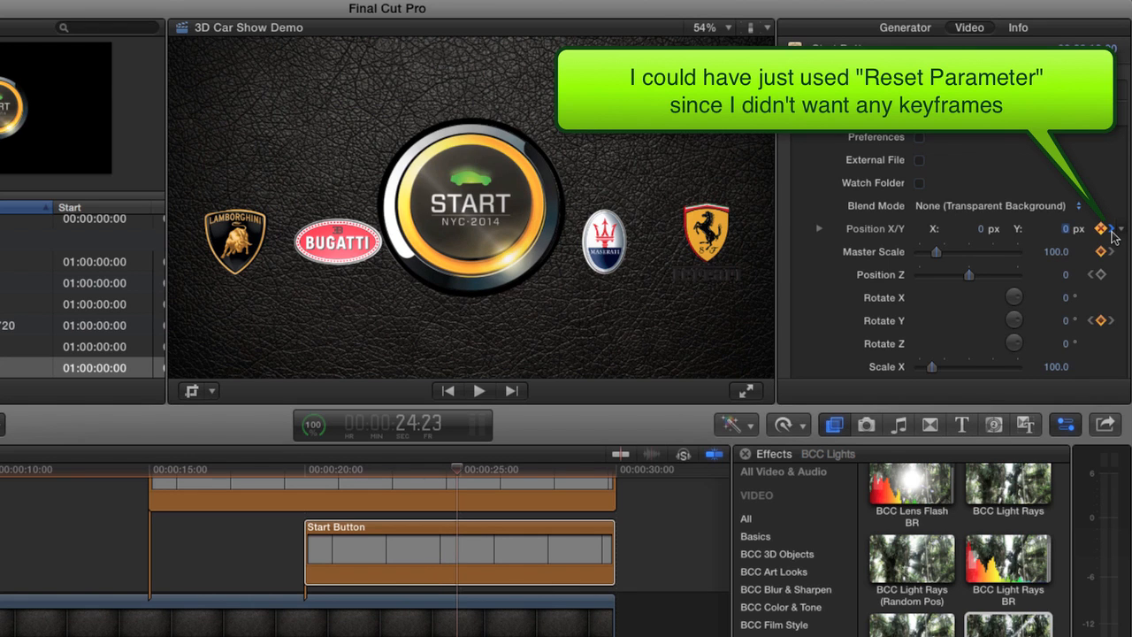
pyautogui.click(1112, 228)
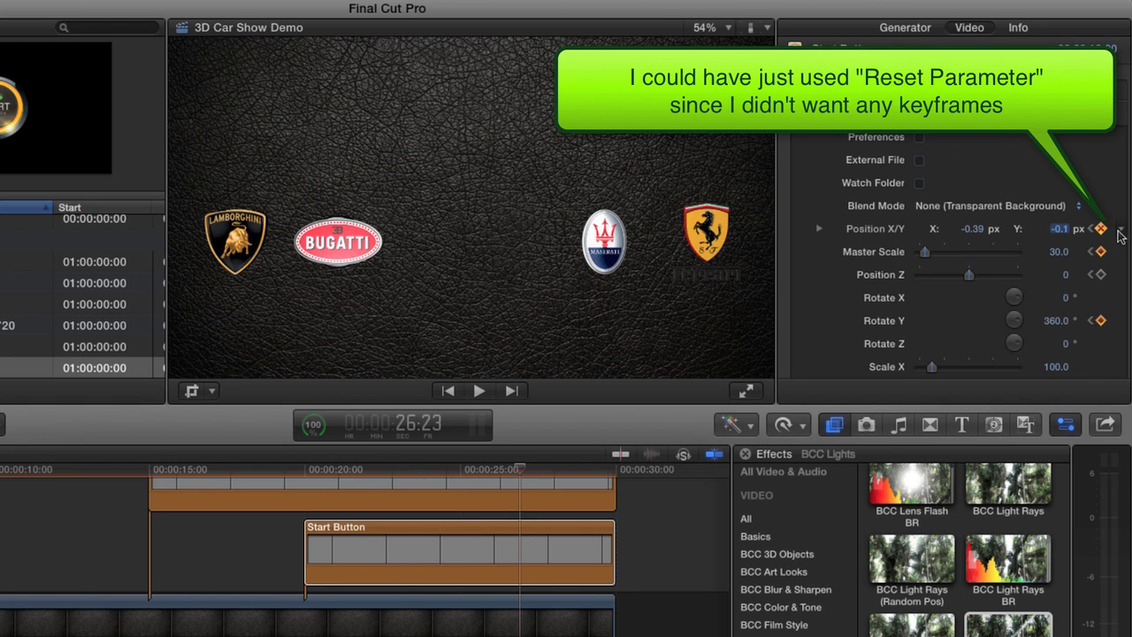
pyautogui.click(1119, 230)
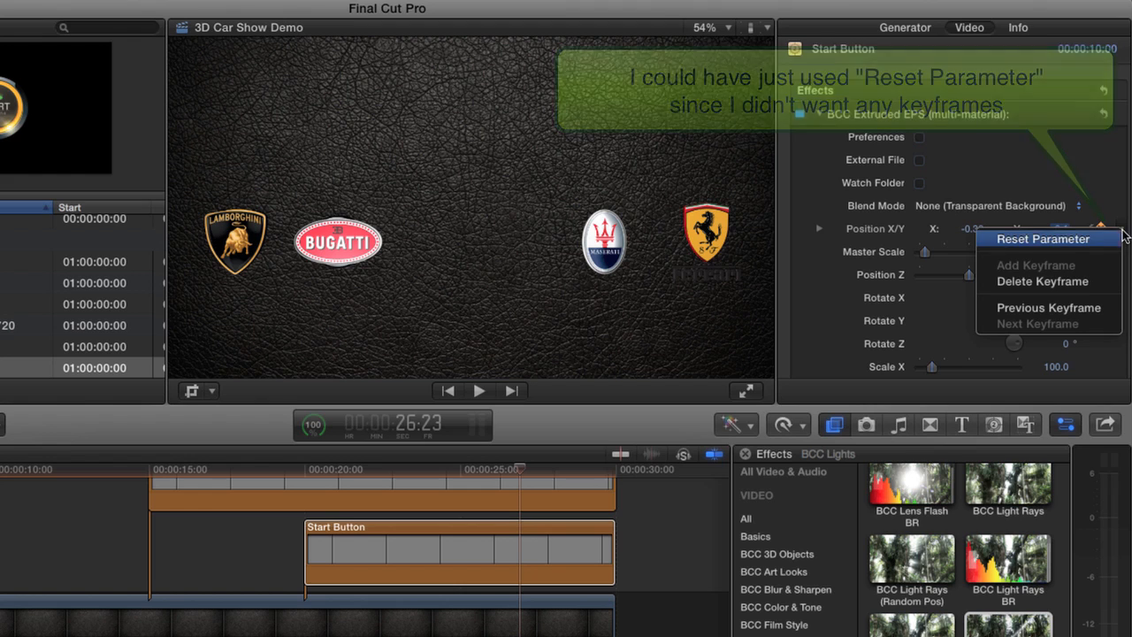
pyautogui.click(1086, 281)
pyautogui.click(1094, 229)
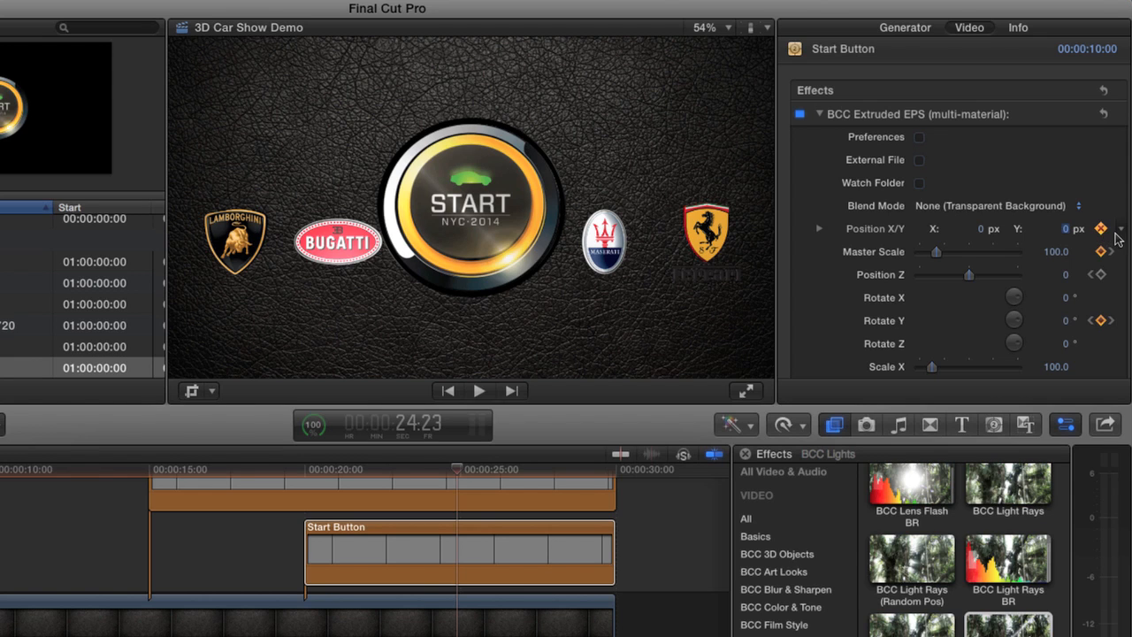
pyautogui.click(1121, 230)
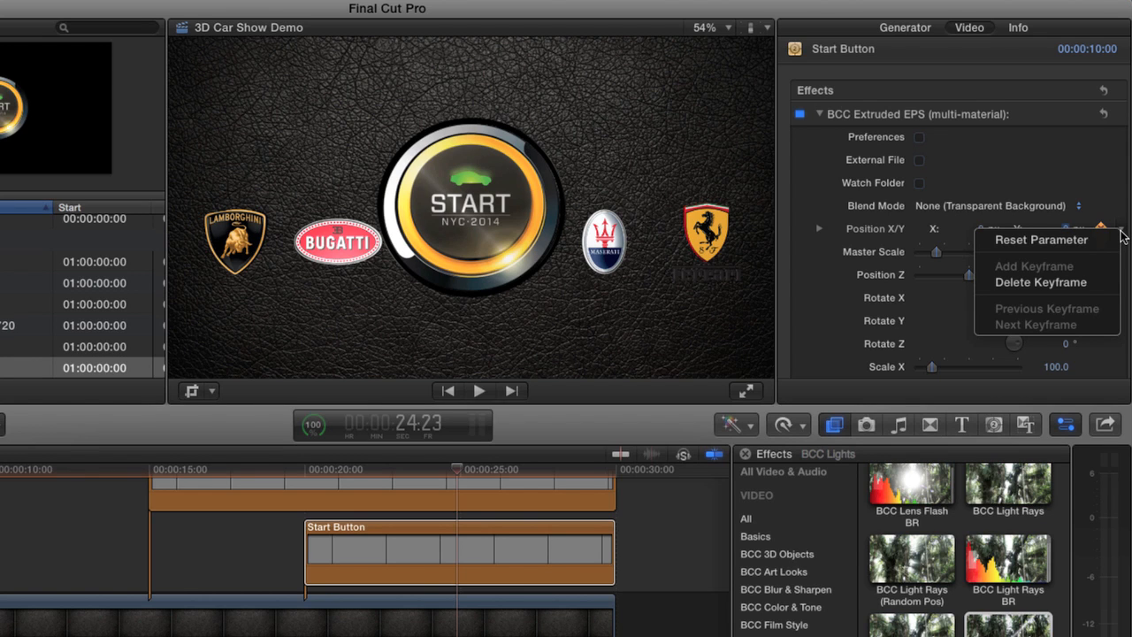
pyautogui.click(1086, 281)
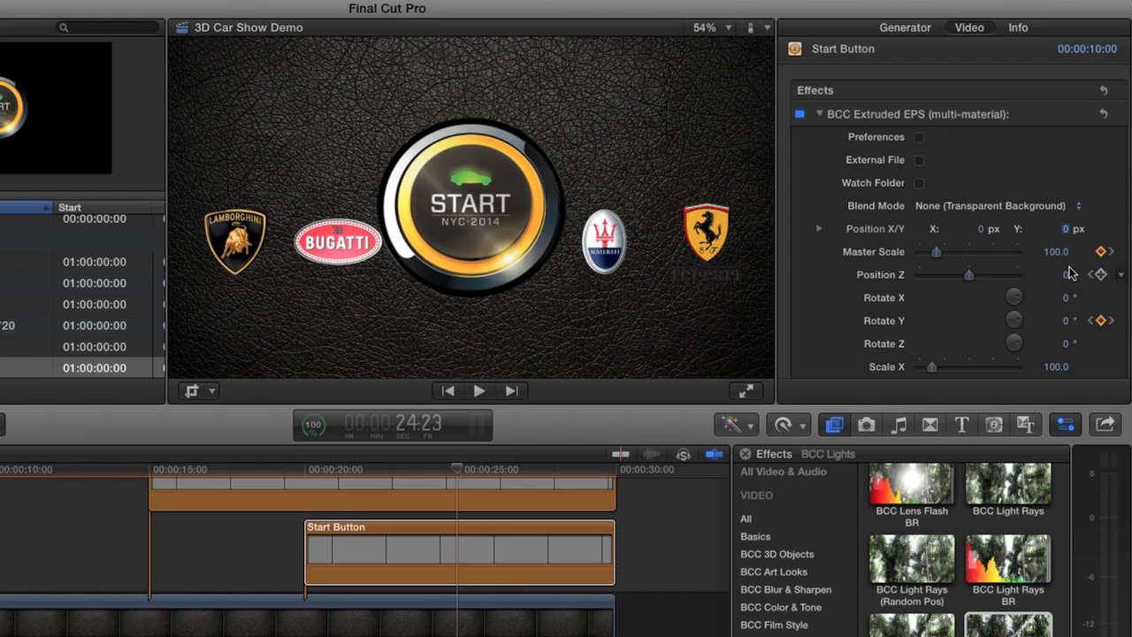
pyautogui.click(1065, 230)
pyautogui.press('Down')
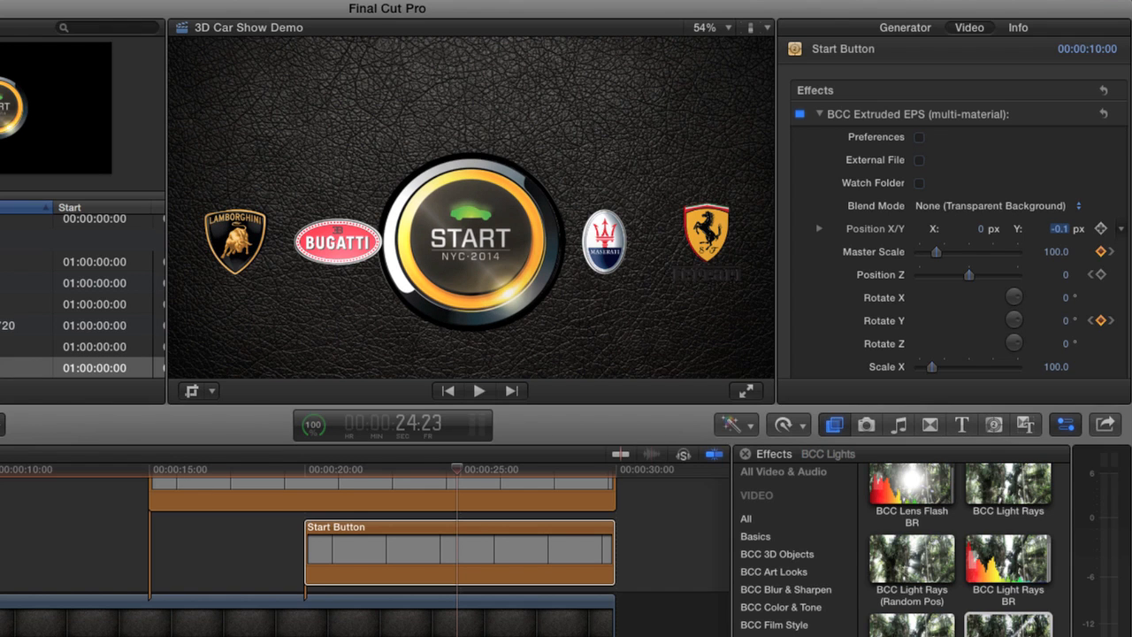
# Step: Check the Start Button's animation with the playhead at 20:00, 22:00 and 25:00
pyautogui.click(488, 469)
pyautogui.click(304, 469)
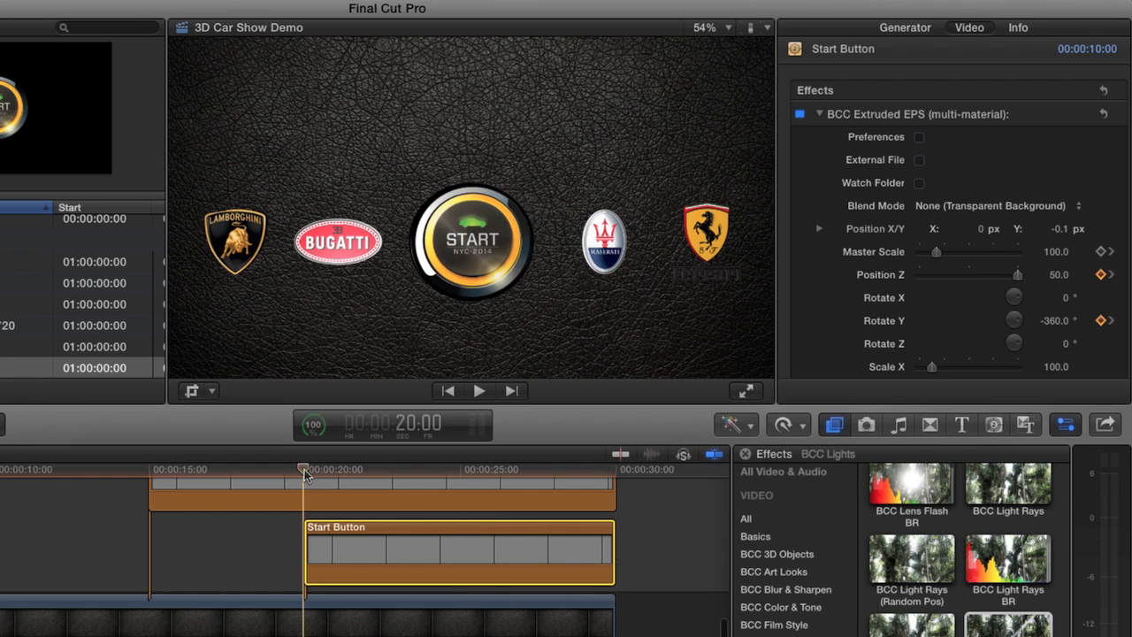
pyautogui.click(412, 427)
pyautogui.write('2200')
pyautogui.press('Return')
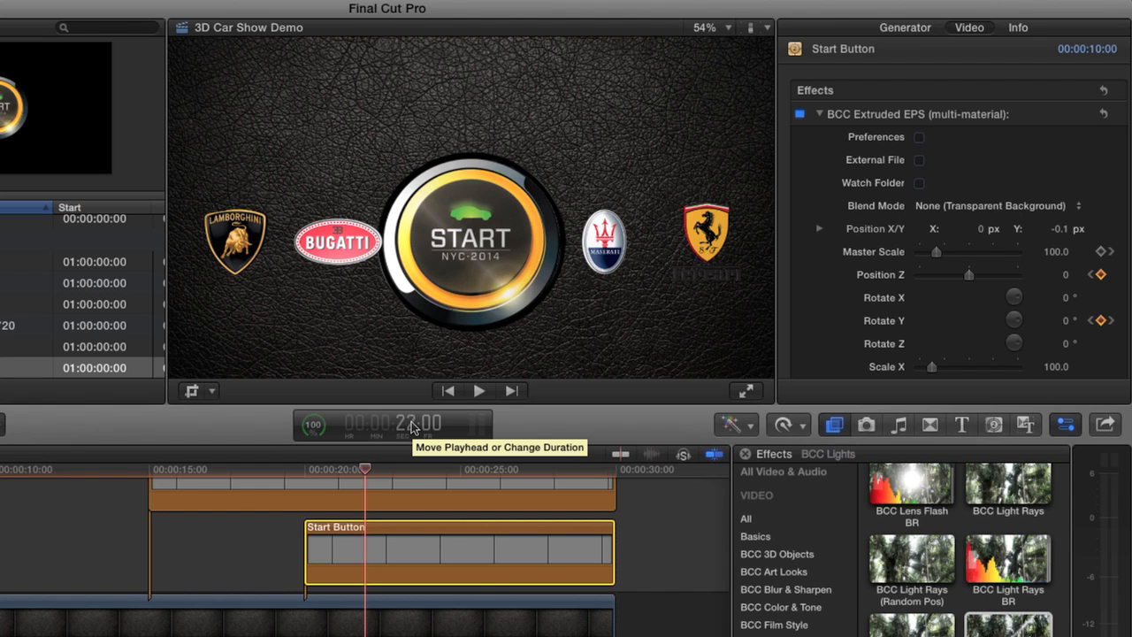
pyautogui.click(413, 425)
pyautogui.write('2500')
pyautogui.press('Return')
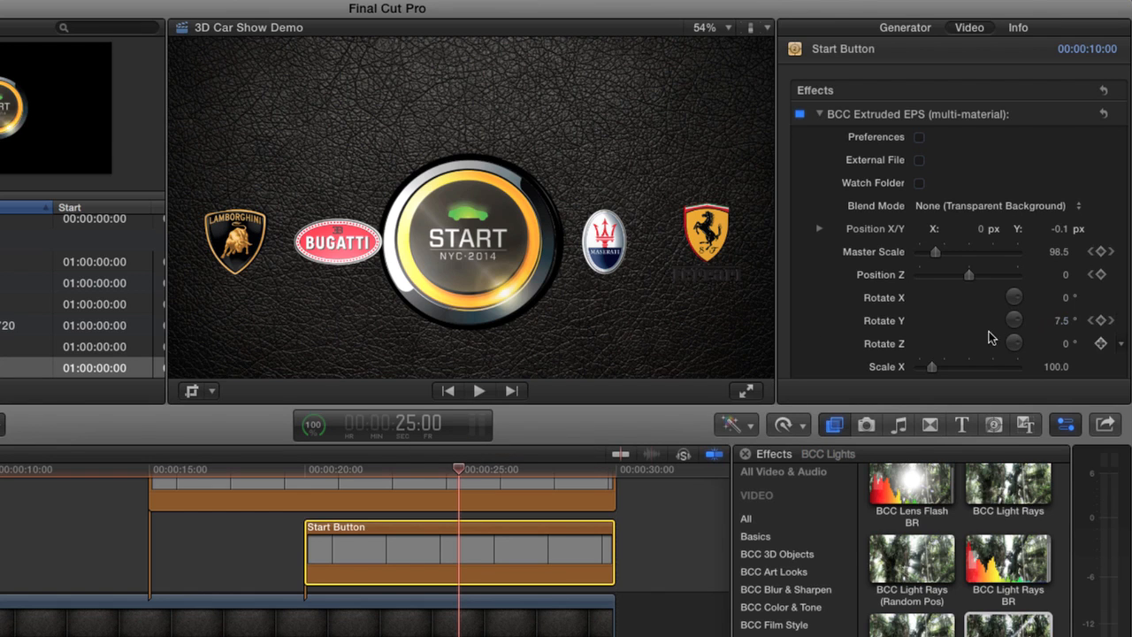
# Step: Set the Start Button's Rotate Y keyframe at 26:23 to 180° and delete the Master Scale keyframe at that time
pyautogui.scroll(-3, 984, 340)
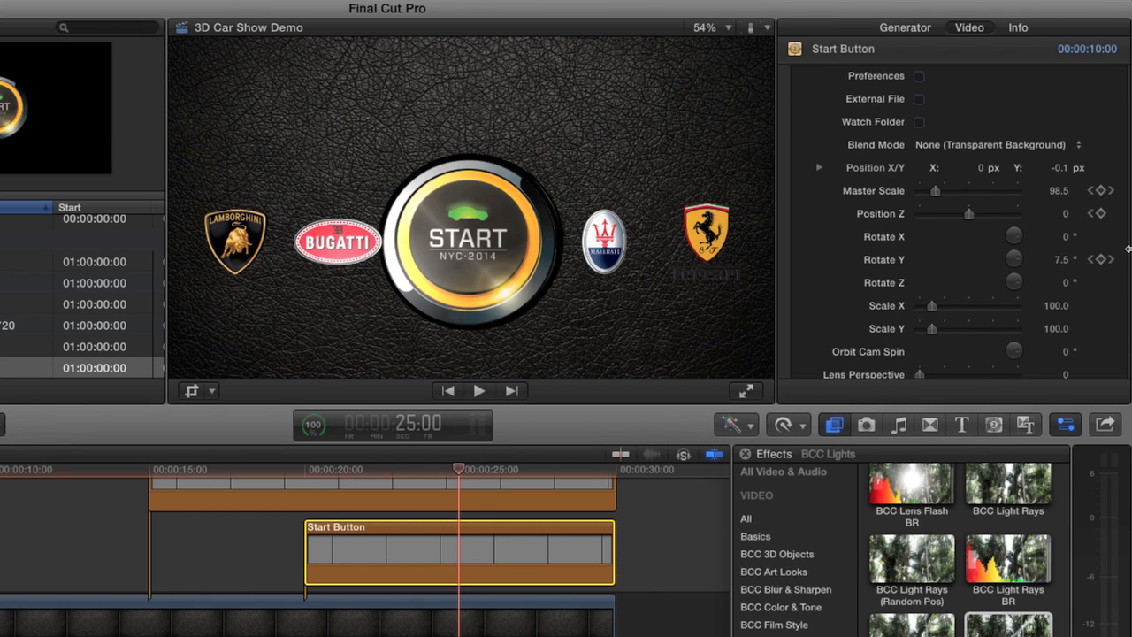
pyautogui.click(1090, 261)
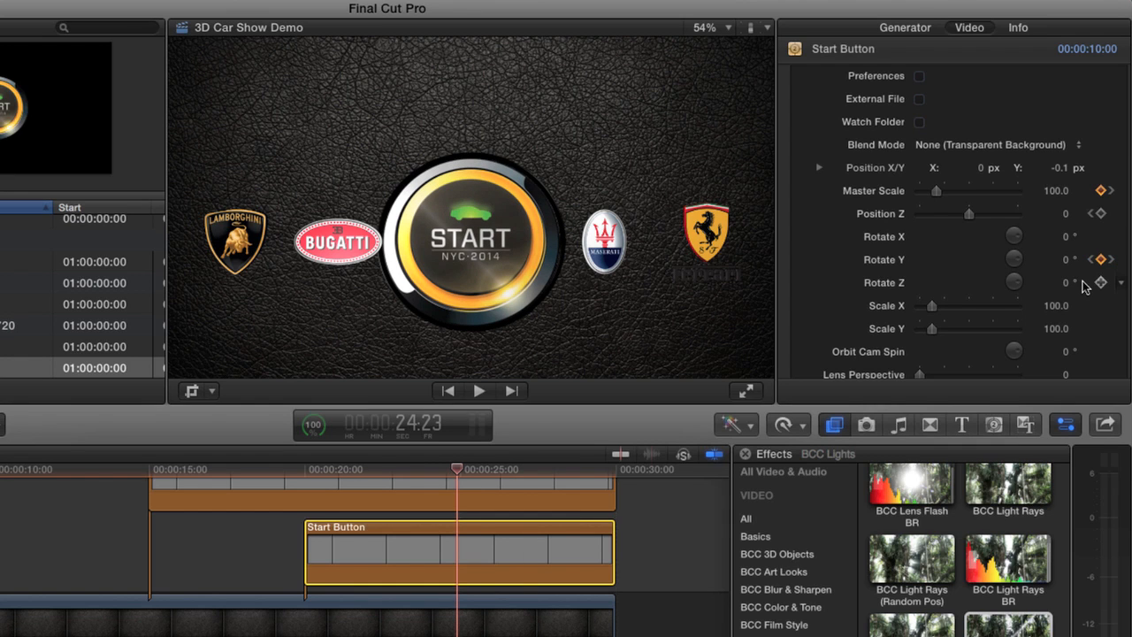
pyautogui.click(1117, 261)
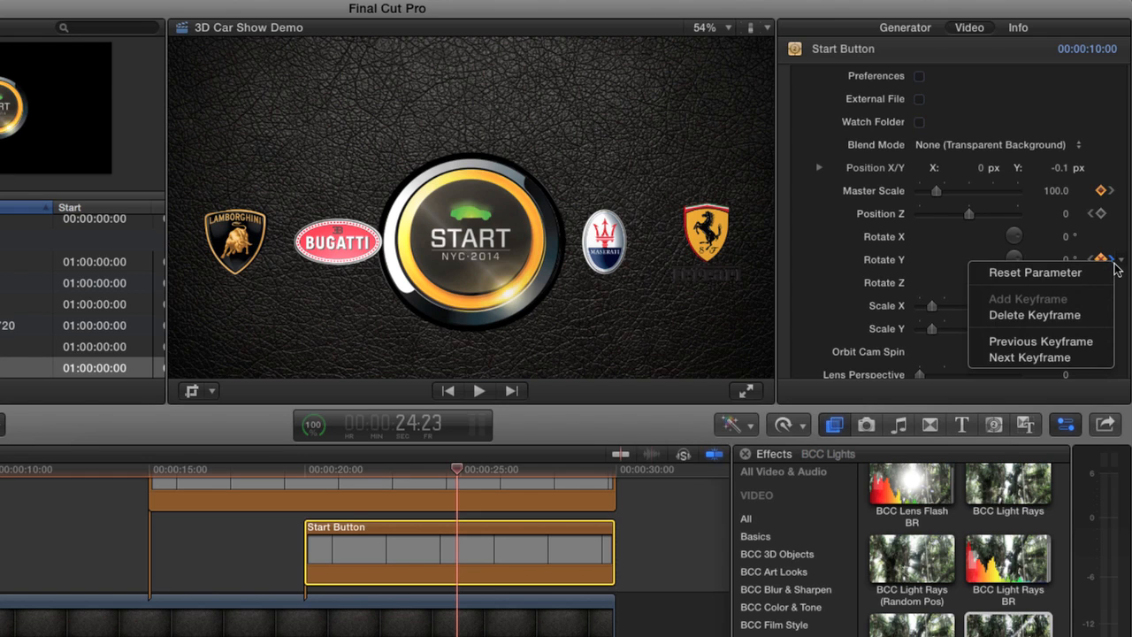
pyautogui.click(1105, 258)
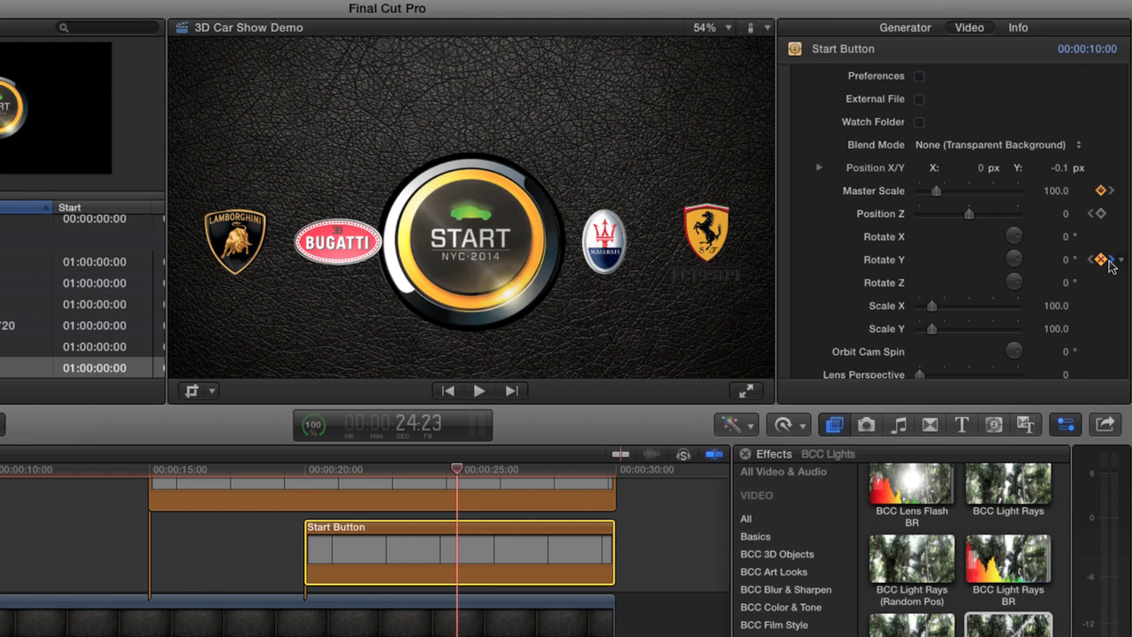
pyautogui.click(1111, 261)
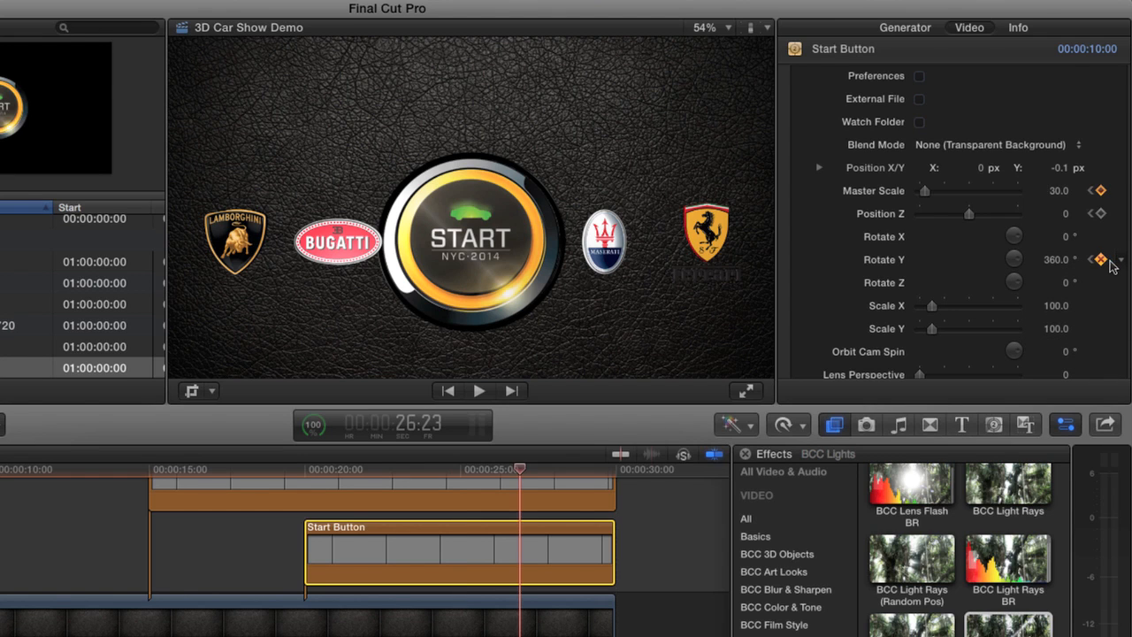
pyautogui.click(1056, 260)
pyautogui.write('180')
pyautogui.press('Return')
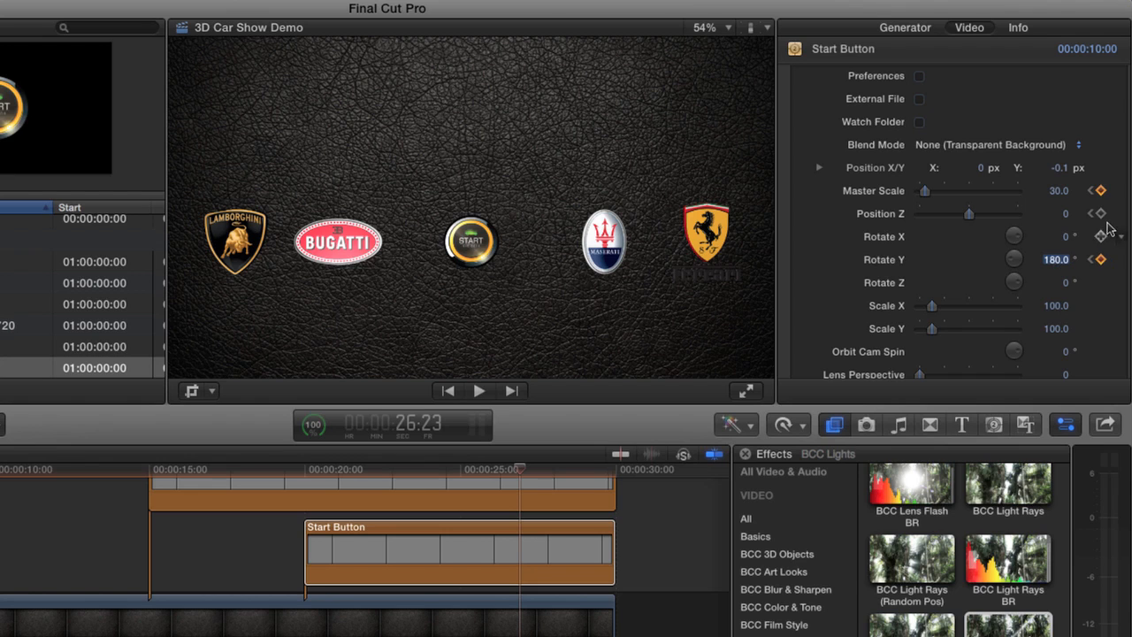
pyautogui.click(1122, 192)
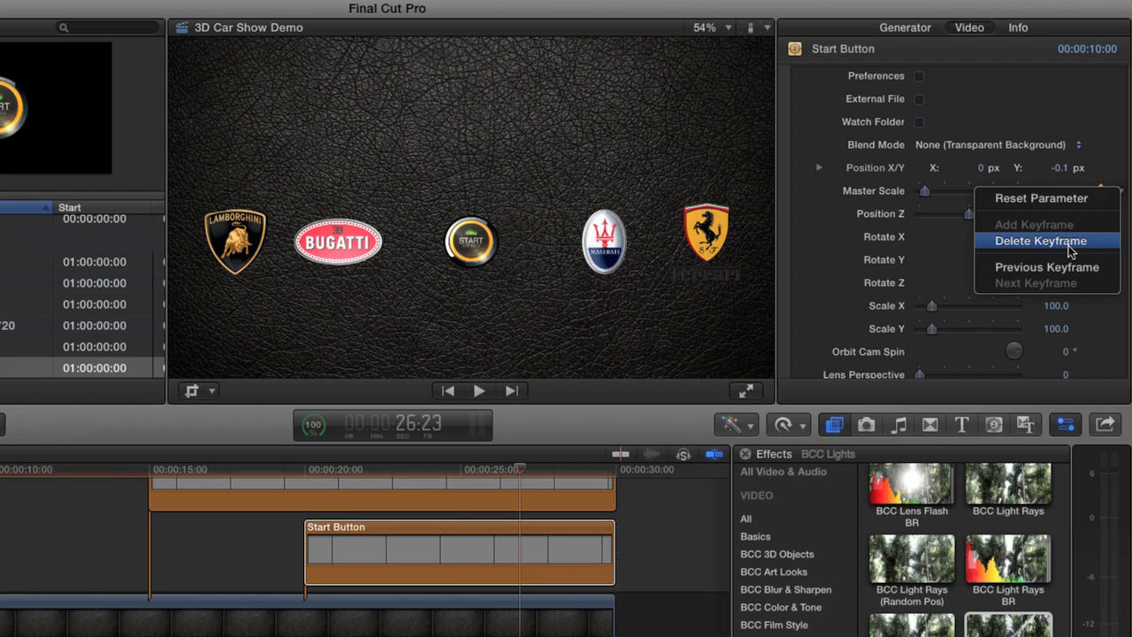
pyautogui.click(1017, 242)
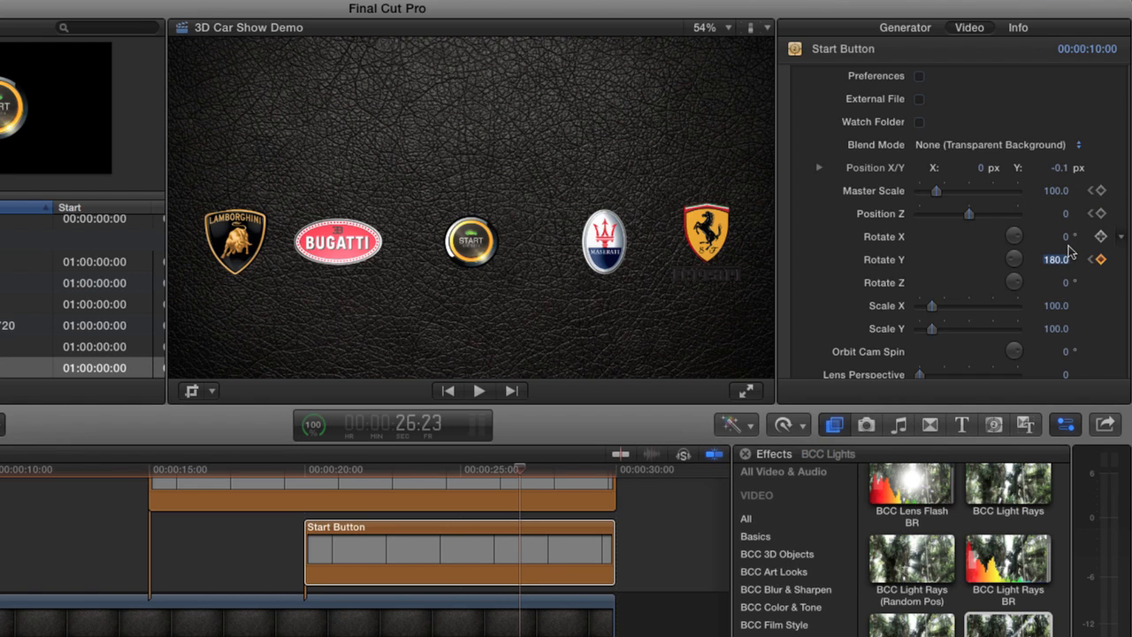
# Step: Add a Rotate Y keyframe holding 180° at 28:00, and check the rotation keyframes between 24:23 and 28:00
pyautogui.click(423, 429)
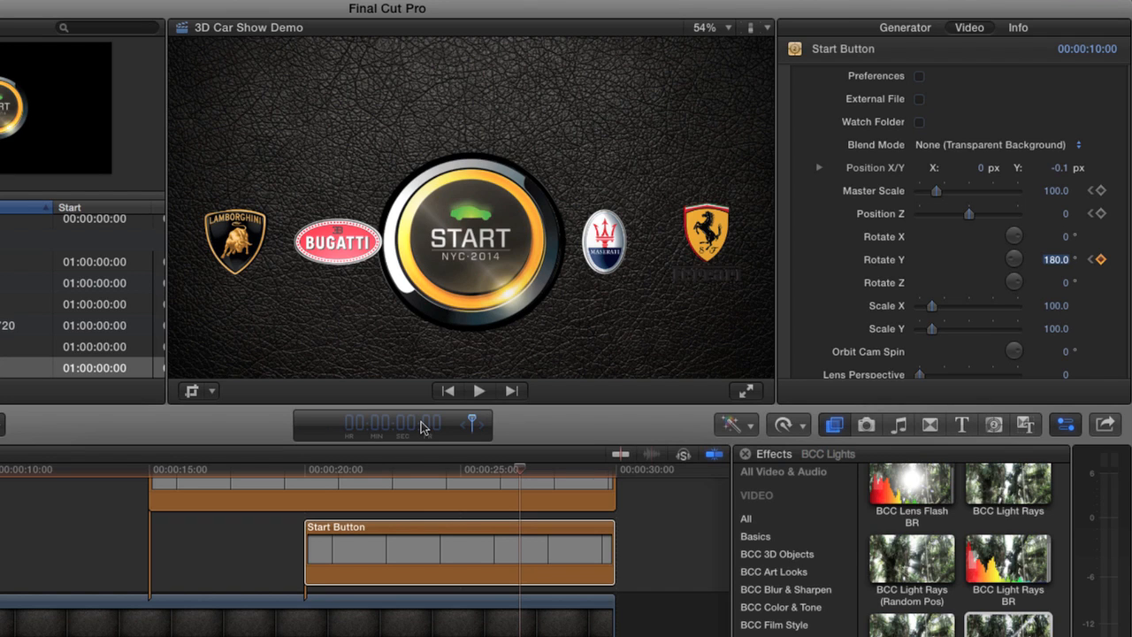
pyautogui.write('2800')
pyautogui.press('Return')
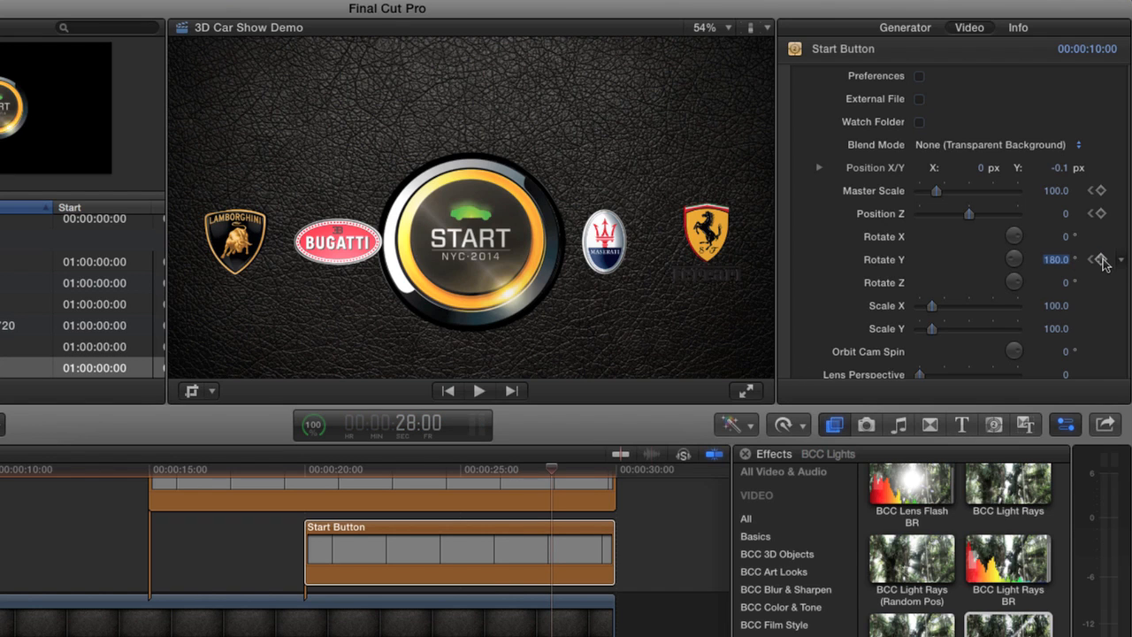
pyautogui.click(1101, 259)
pyautogui.click(1092, 260)
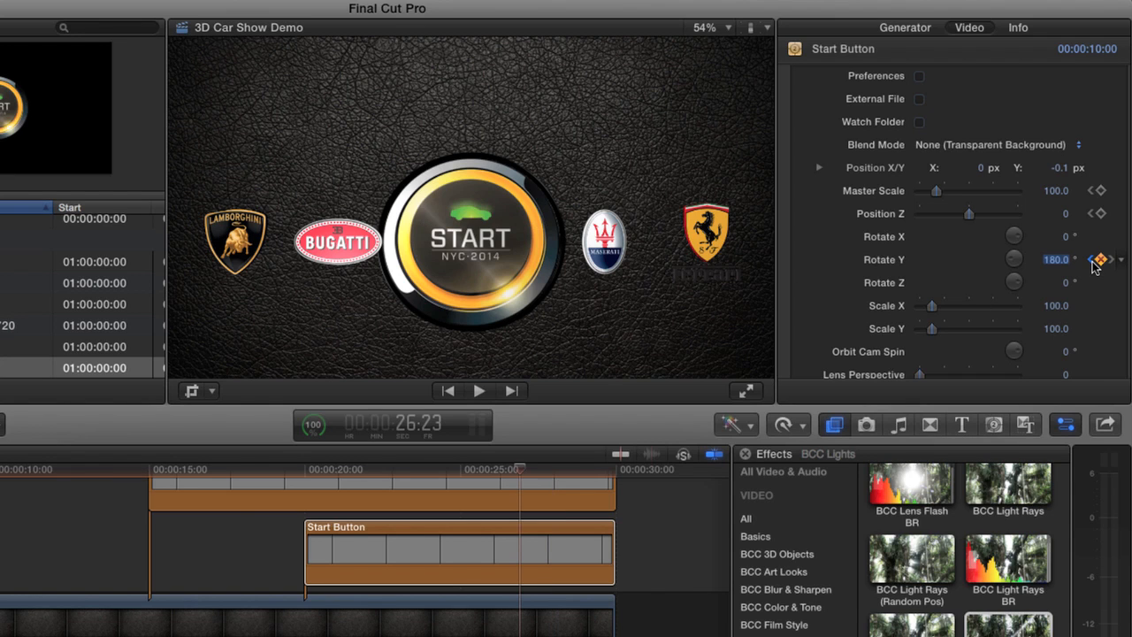
pyautogui.click(1092, 260)
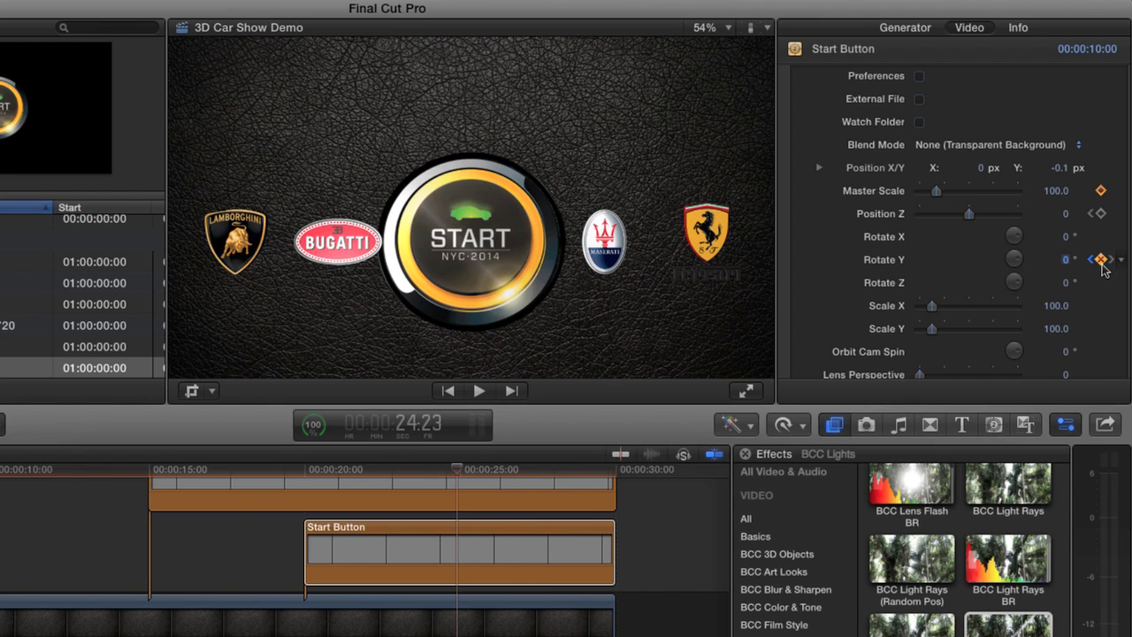
pyautogui.click(1113, 260)
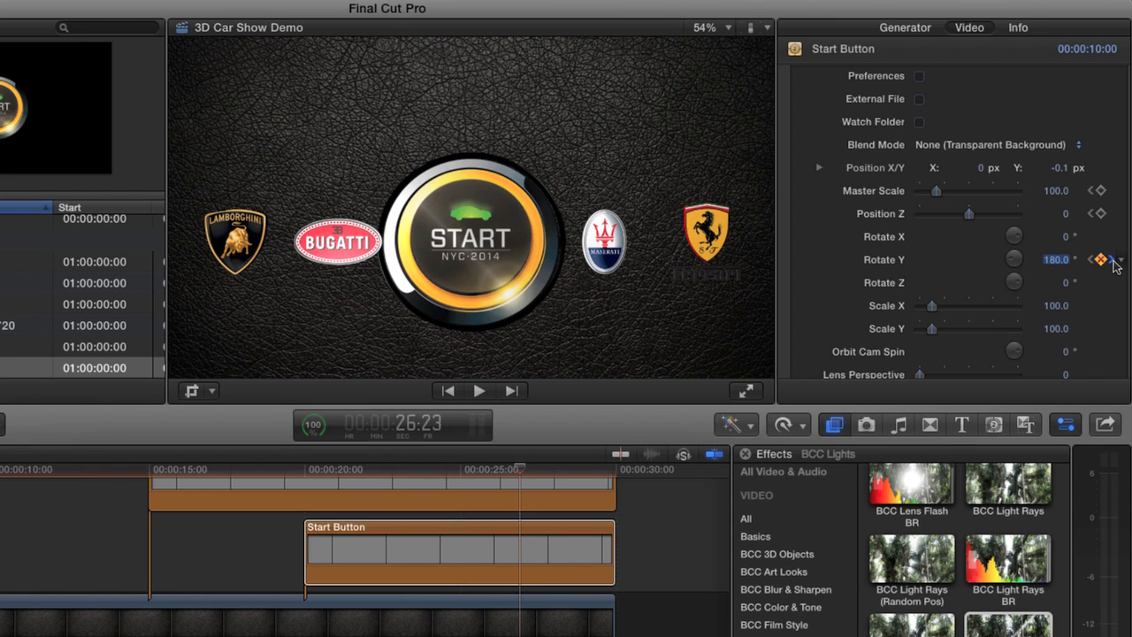
pyautogui.click(1113, 261)
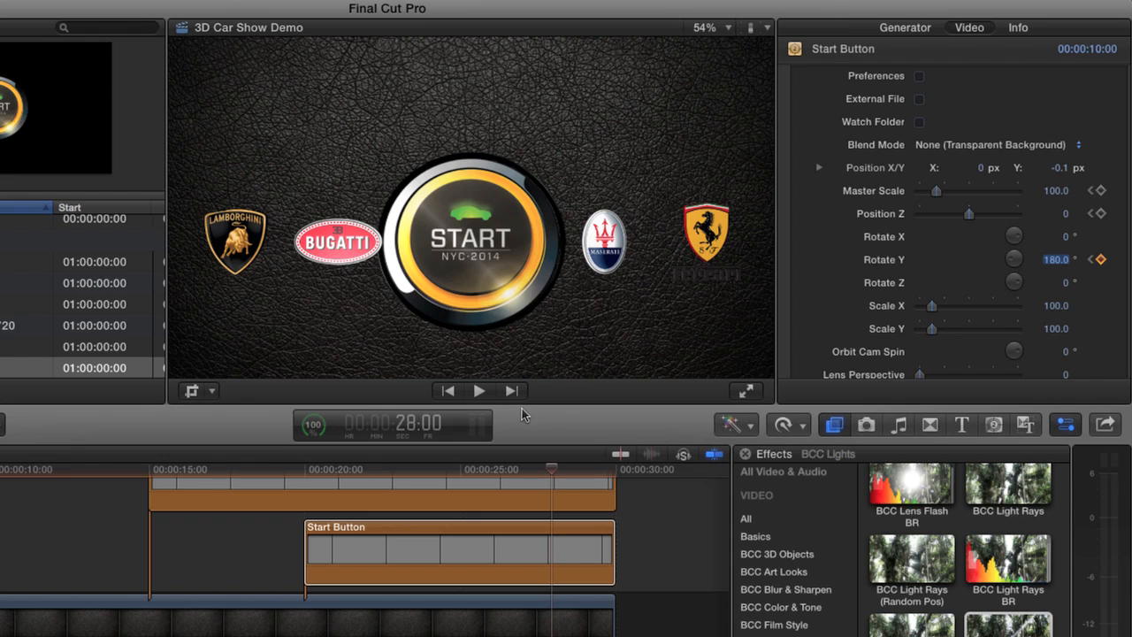
# Step: Set a Rotate Y keyframe of 360° on the Start Button at 29:00
pyautogui.click(408, 428)
pyautogui.write('2900')
pyautogui.press('Return')
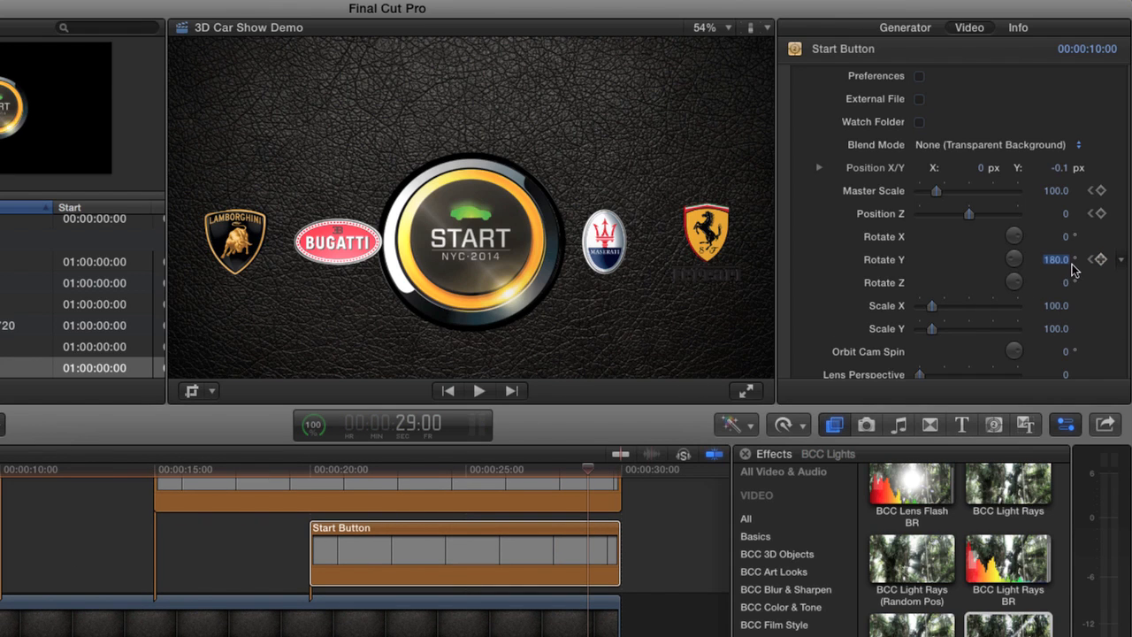
pyautogui.write('360')
pyautogui.press('Return')
pyautogui.click(1101, 260)
# Step: Scrub through the Start Button's rotation between 25:07 and 26:14, and park the playhead at 25:13
pyautogui.click(474, 470)
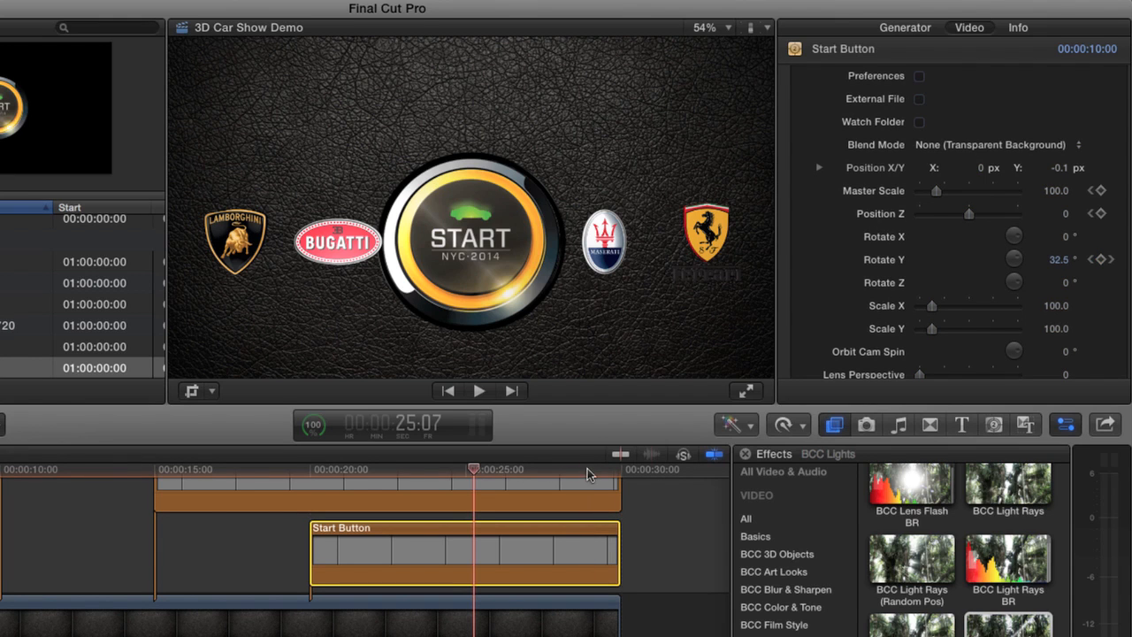
pyautogui.moveTo(492, 470); pyautogui.dragTo(516, 474)
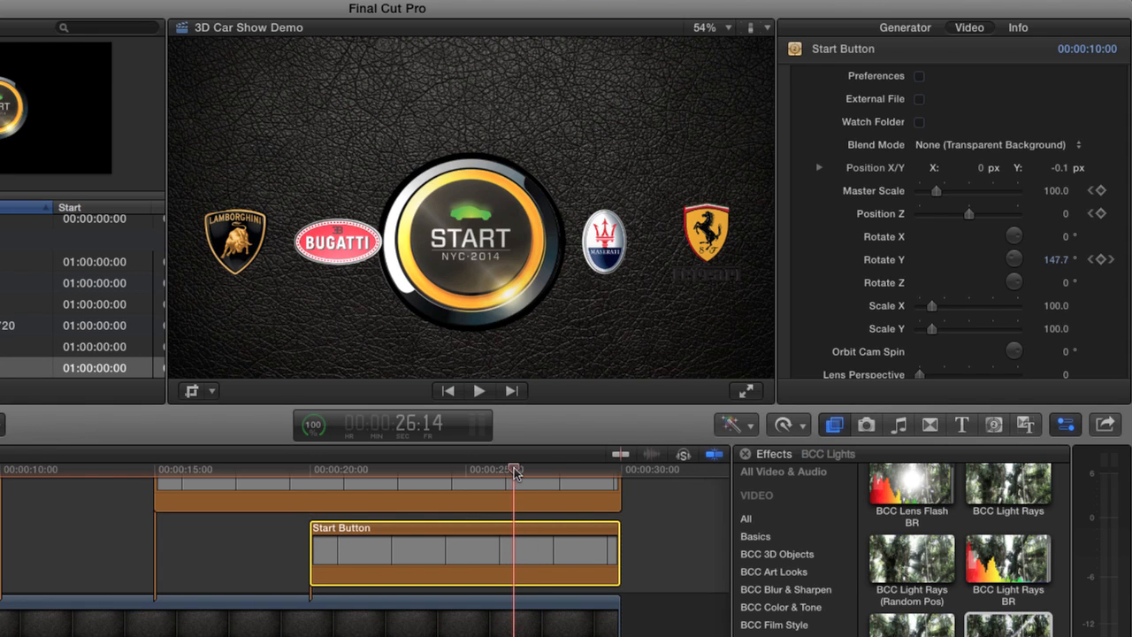
pyautogui.moveTo(515, 474); pyautogui.dragTo(483, 473)
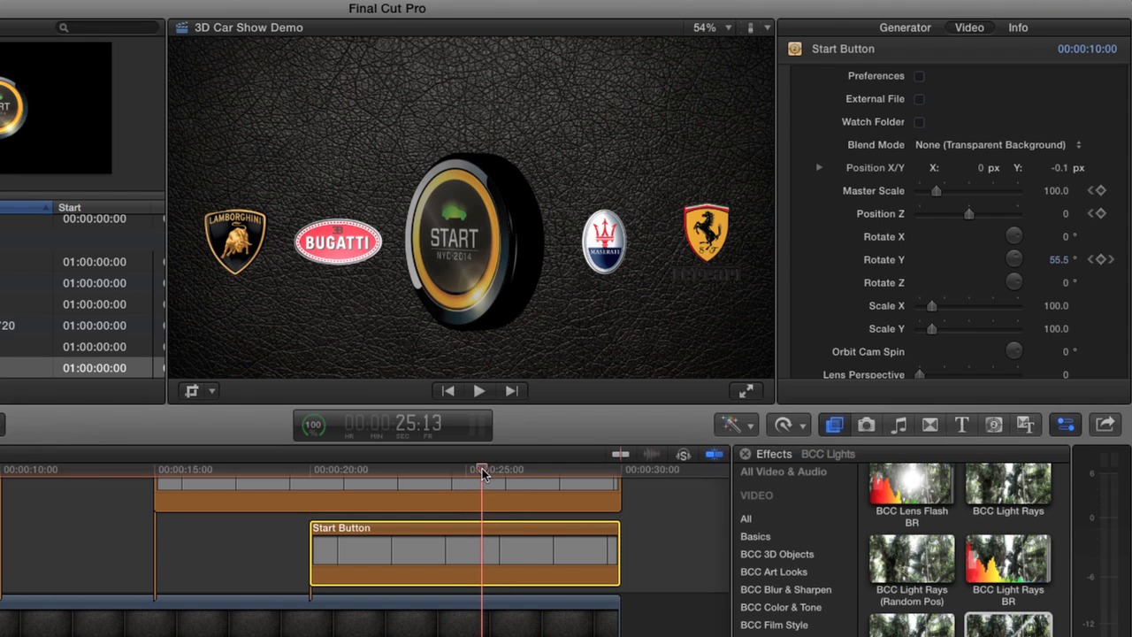
# Step: Set the Start Button's Bevel Style to Straight
pyautogui.click(730, 28)
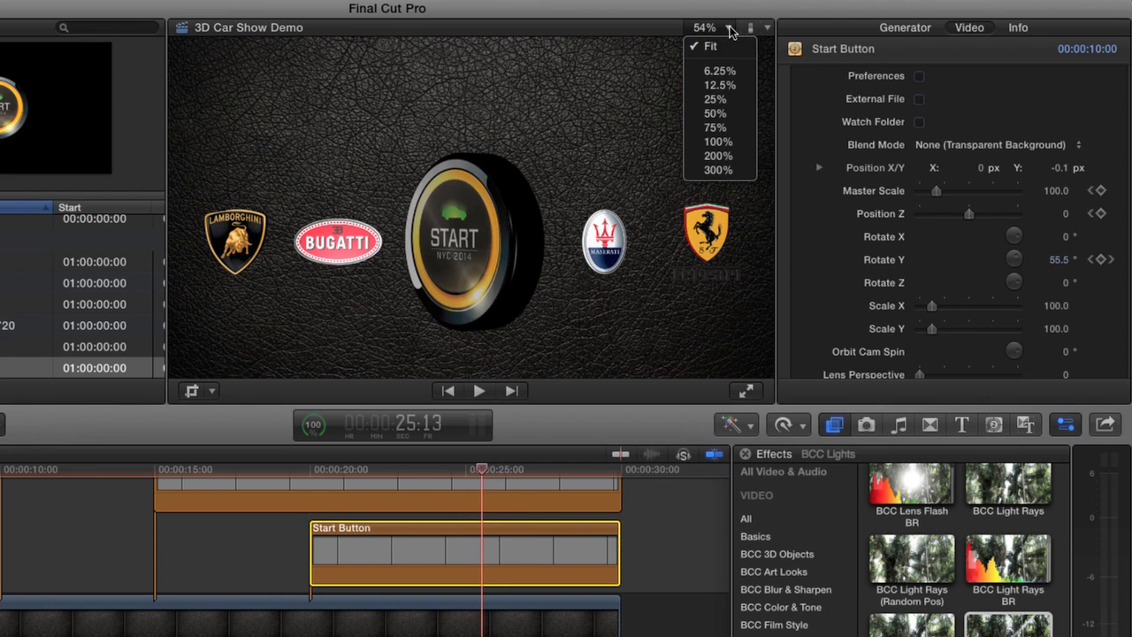
pyautogui.click(718, 155)
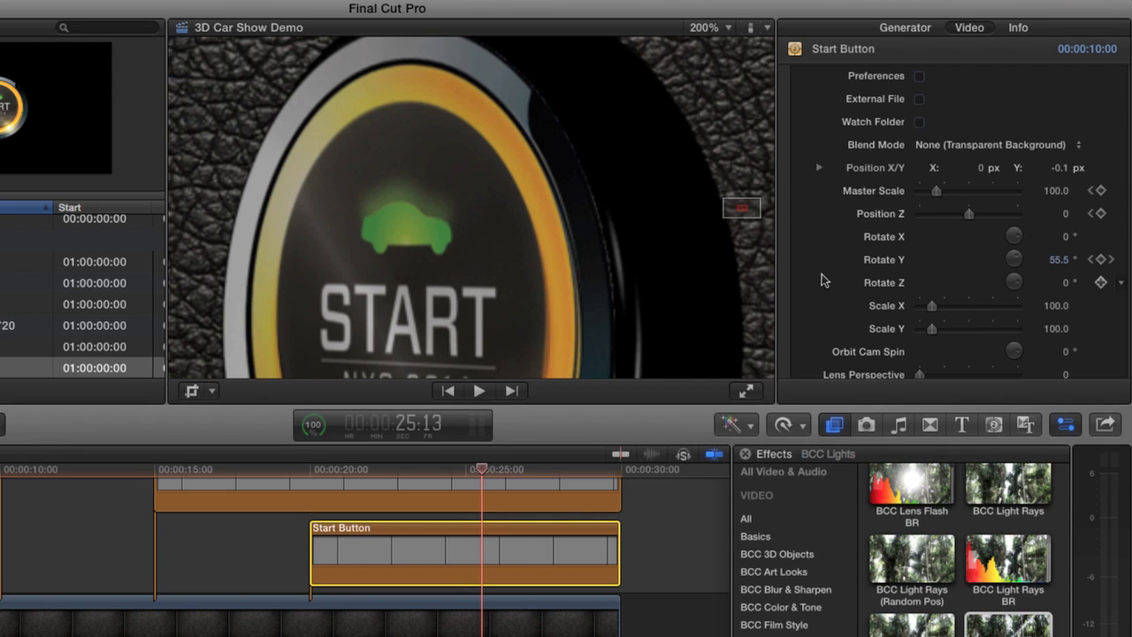
pyautogui.scroll(-10, 831, 239)
pyautogui.scroll(5, 823, 278)
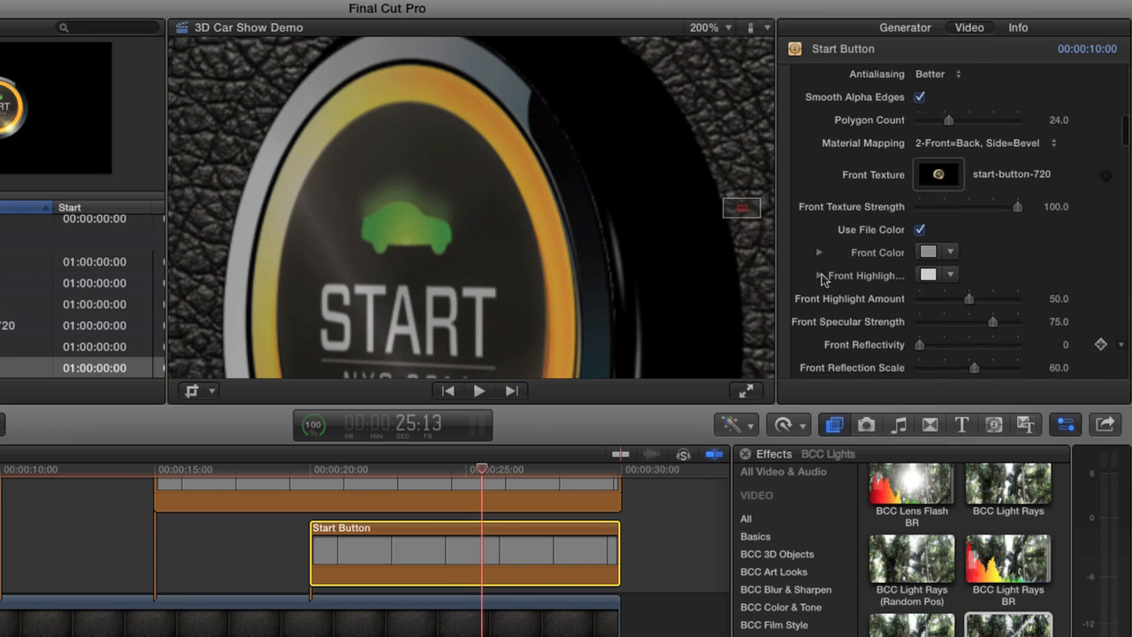
pyautogui.scroll(1, 933, 126)
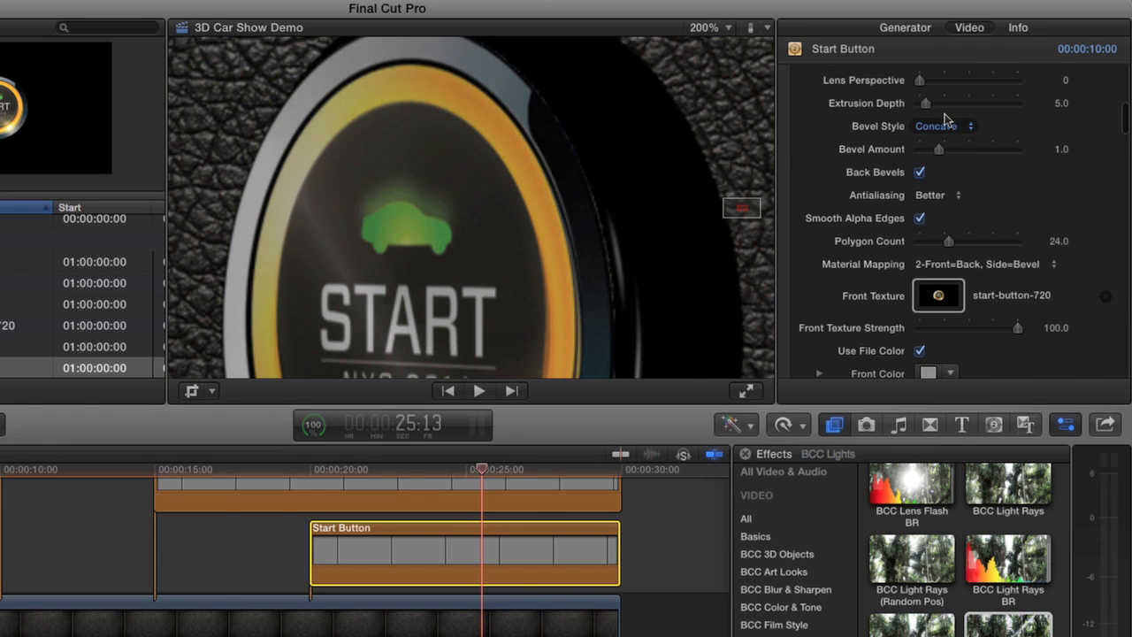
pyautogui.click(950, 127)
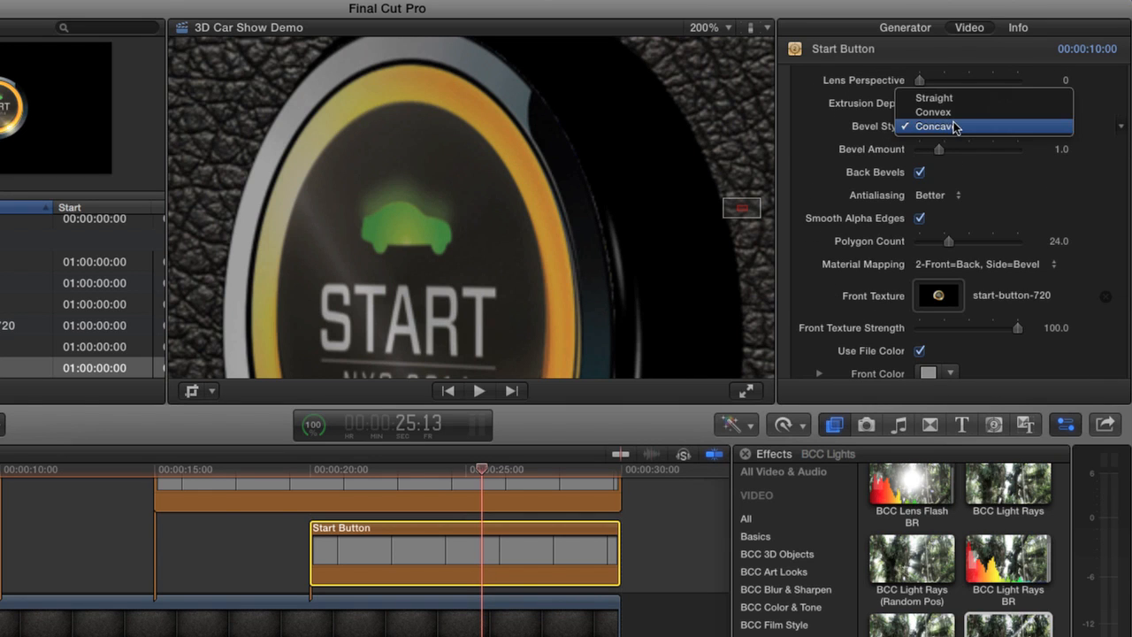
pyautogui.click(955, 99)
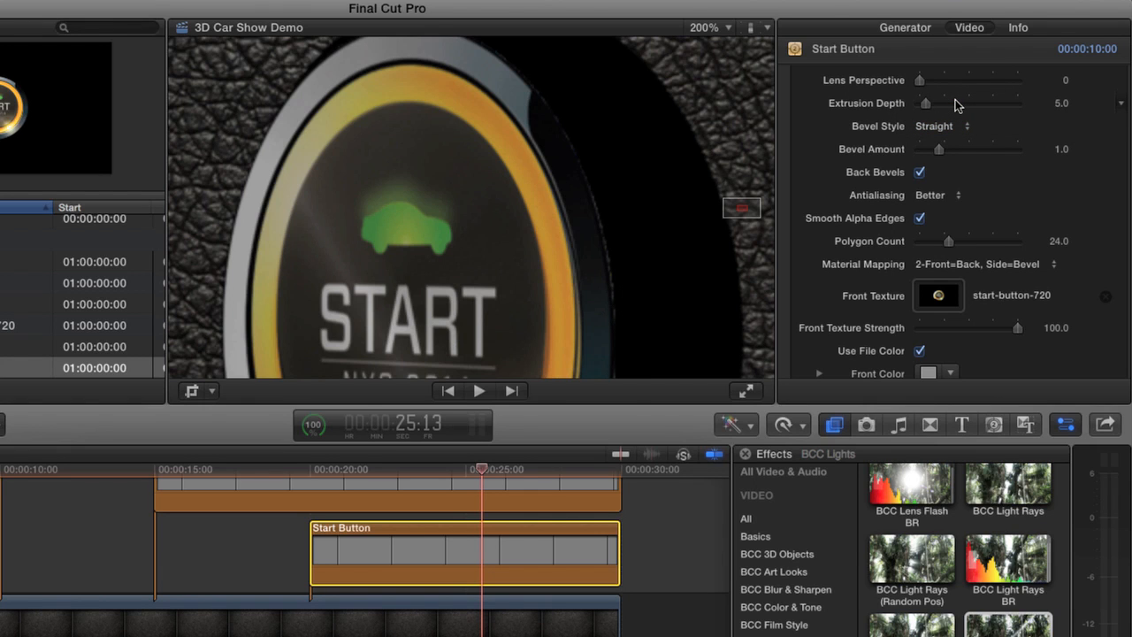
# Step: Examine the Start Button's side edge frame by frame up to 25:21, and fit the whole picture in the viewer again
pyautogui.press('Right')
pyautogui.press('Right')
pyautogui.press('Right')
pyautogui.press('Right')
pyautogui.press('Right')
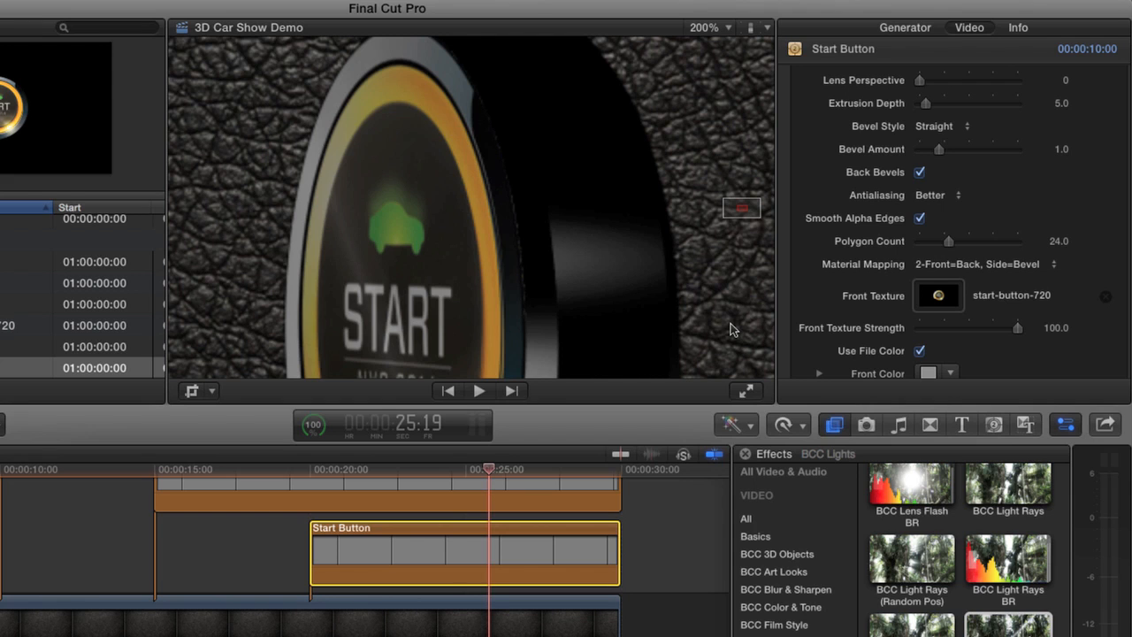
pyautogui.press('Right')
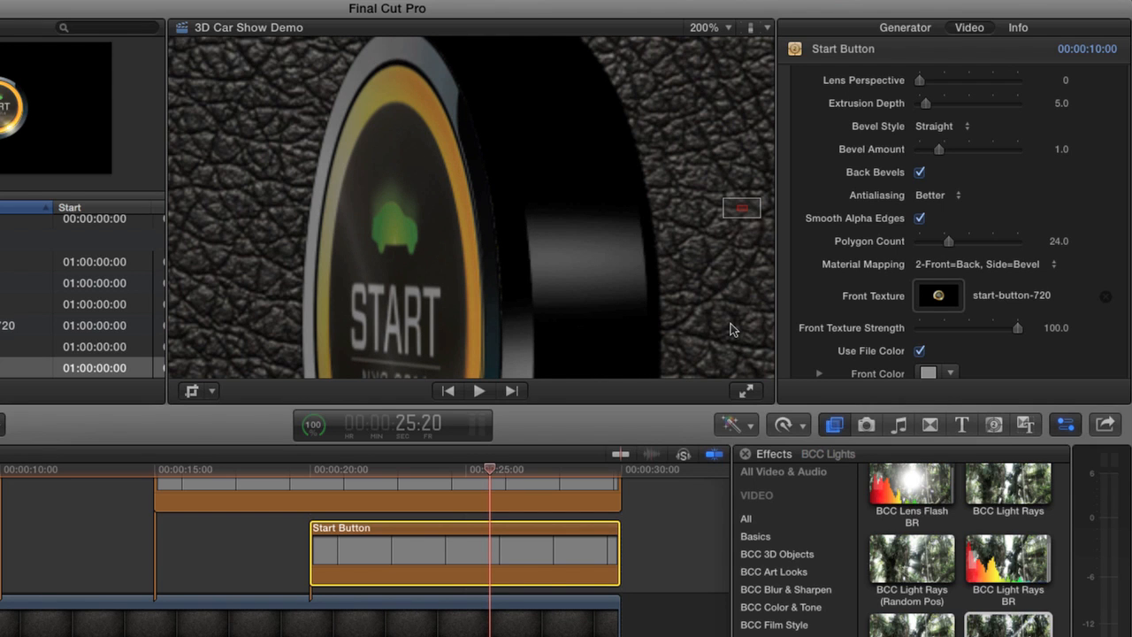
pyautogui.press('Right')
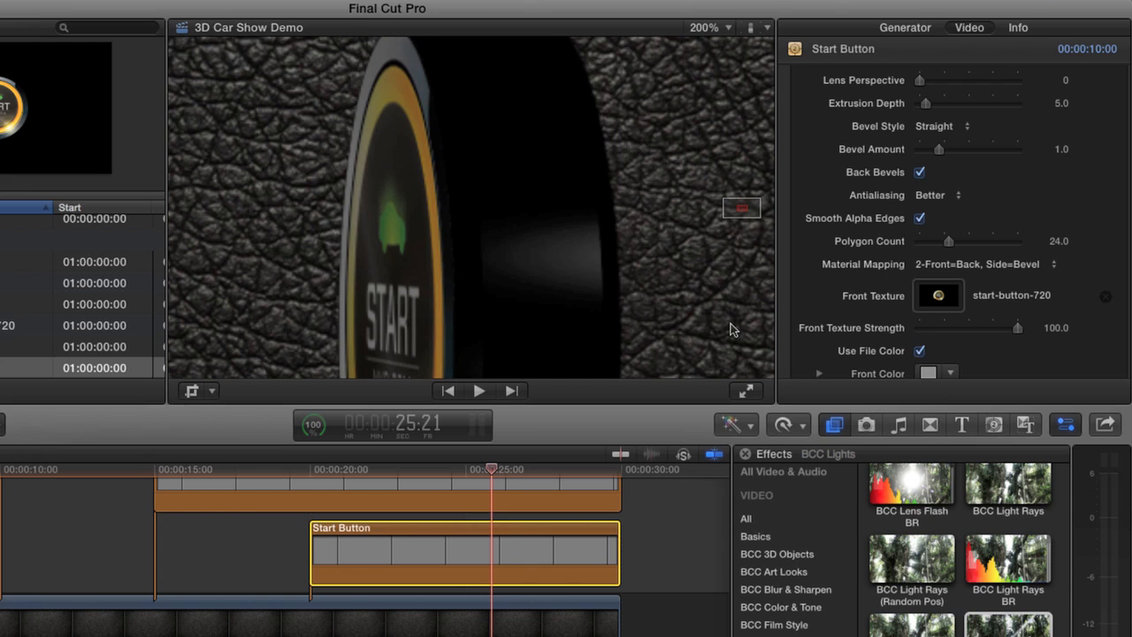
pyautogui.click(725, 32)
pyautogui.click(722, 43)
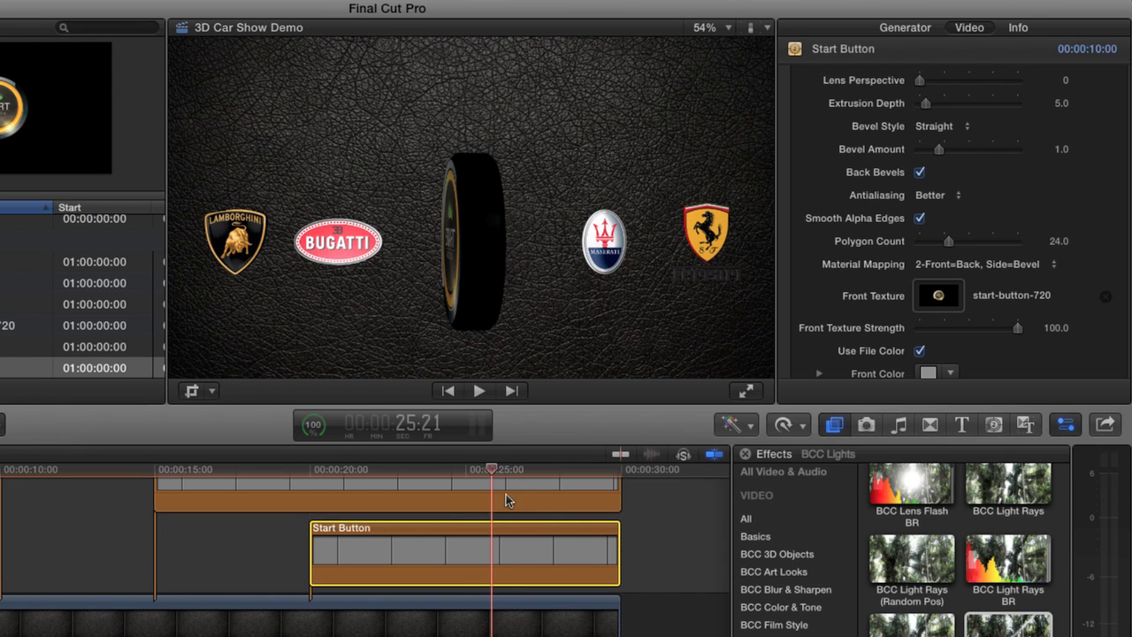
# Step: Reset the Start Button's Master Scale to clear its keyframes, and set a constant Master Scale of 80
pyautogui.click(544, 467)
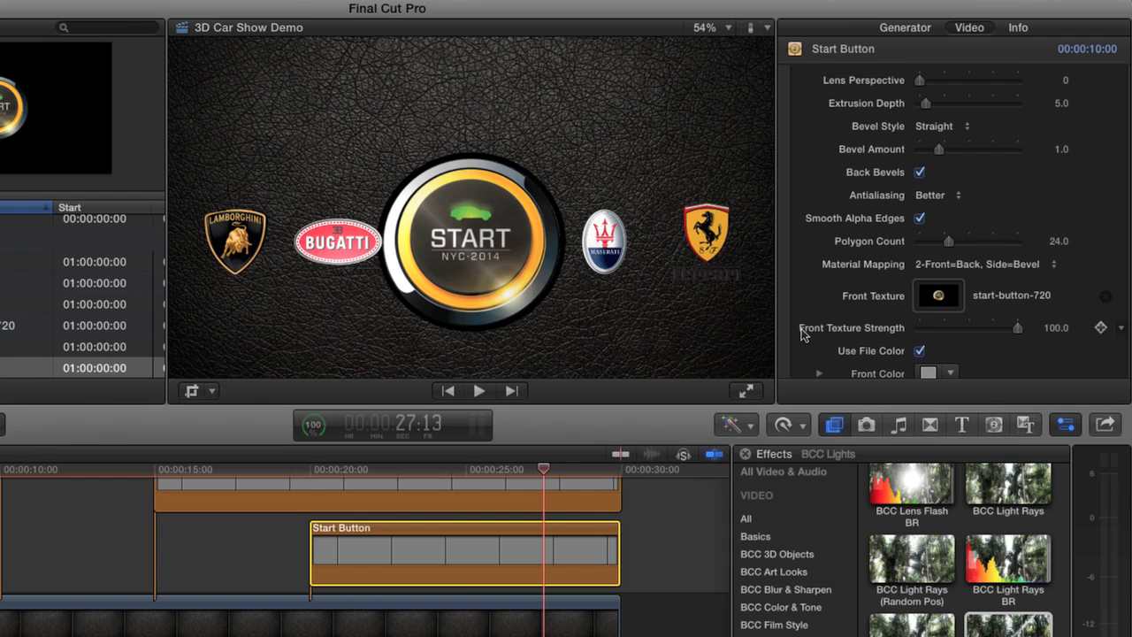
pyautogui.scroll(10, 1009, 173)
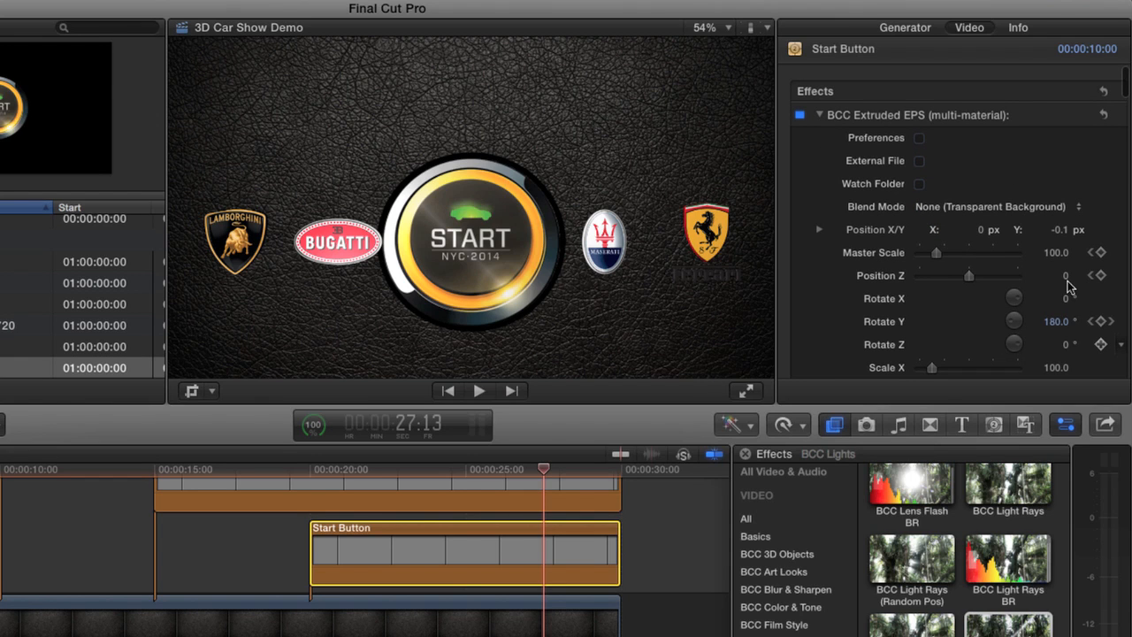
pyautogui.click(1121, 256)
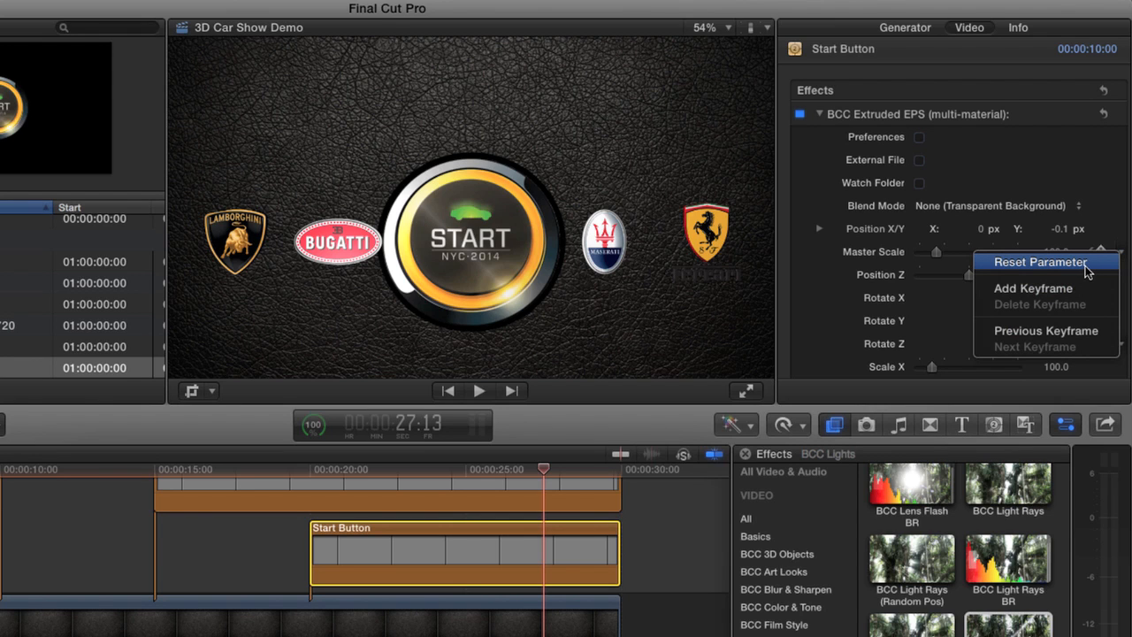
pyautogui.click(1087, 264)
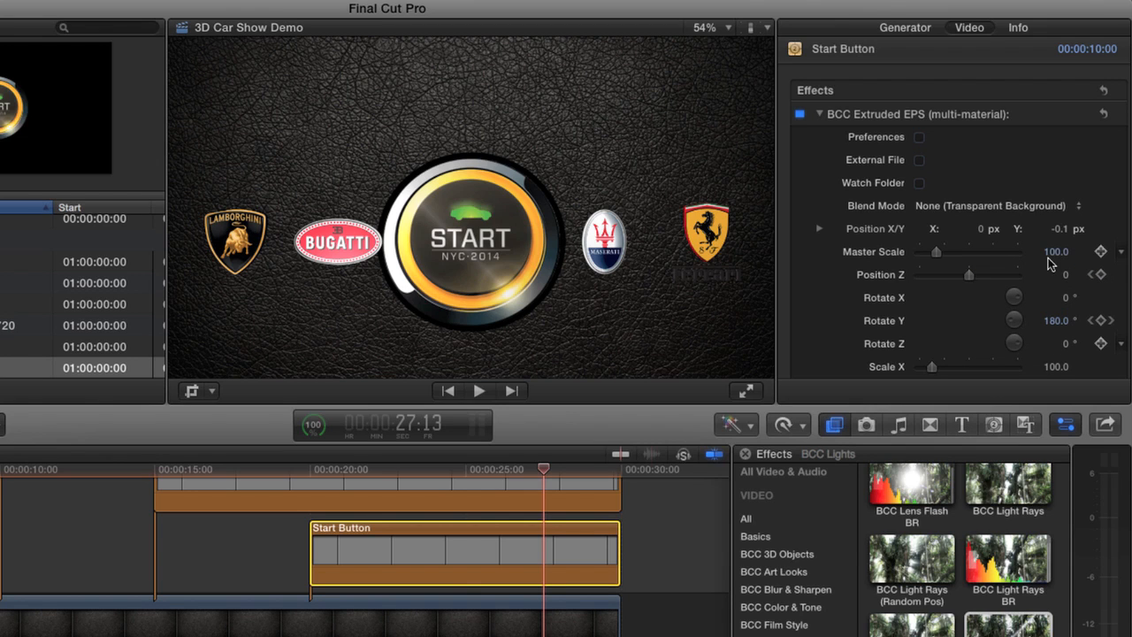
pyautogui.click(1049, 252)
pyautogui.write('80')
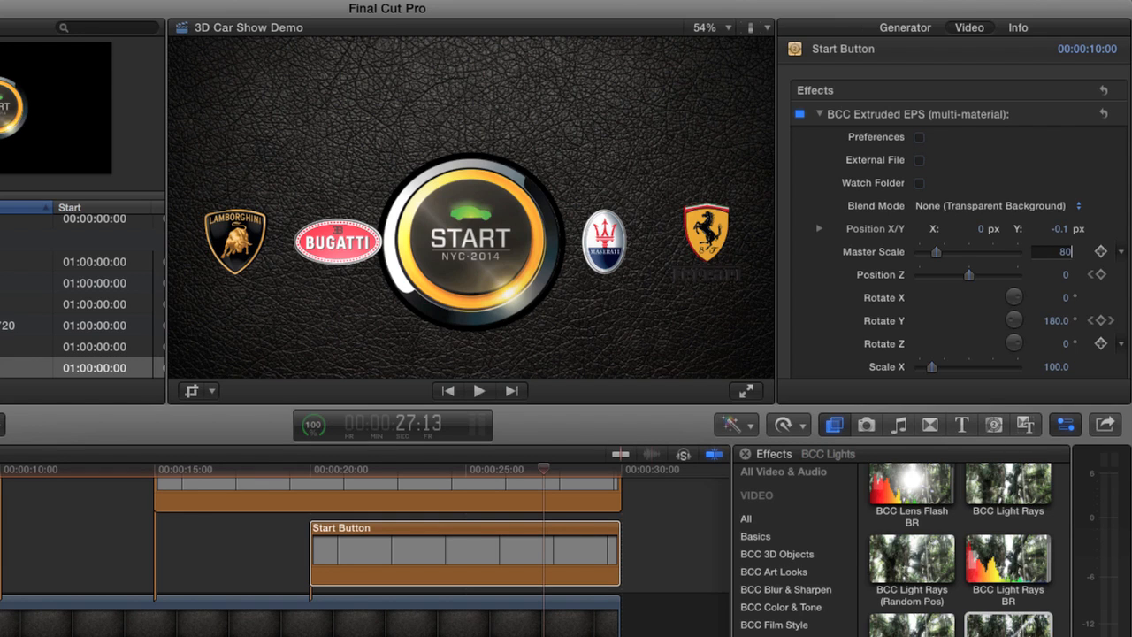
pyautogui.press('Return')
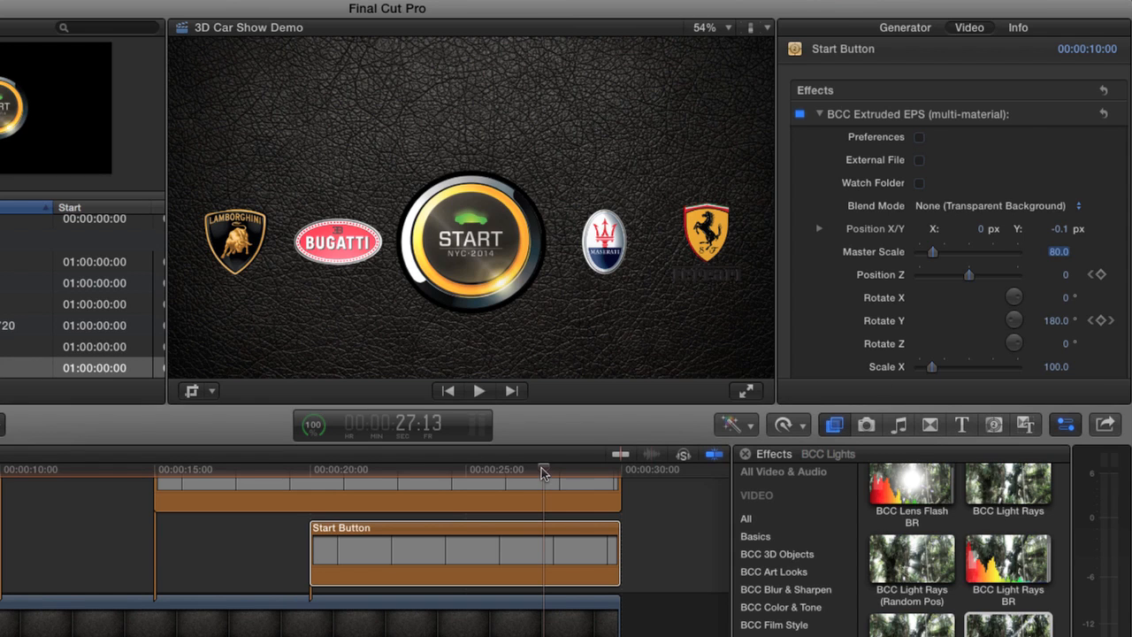
# Step: Check the Start Button's size and rotation at several points between 23:09 and 27:10
pyautogui.click(517, 474)
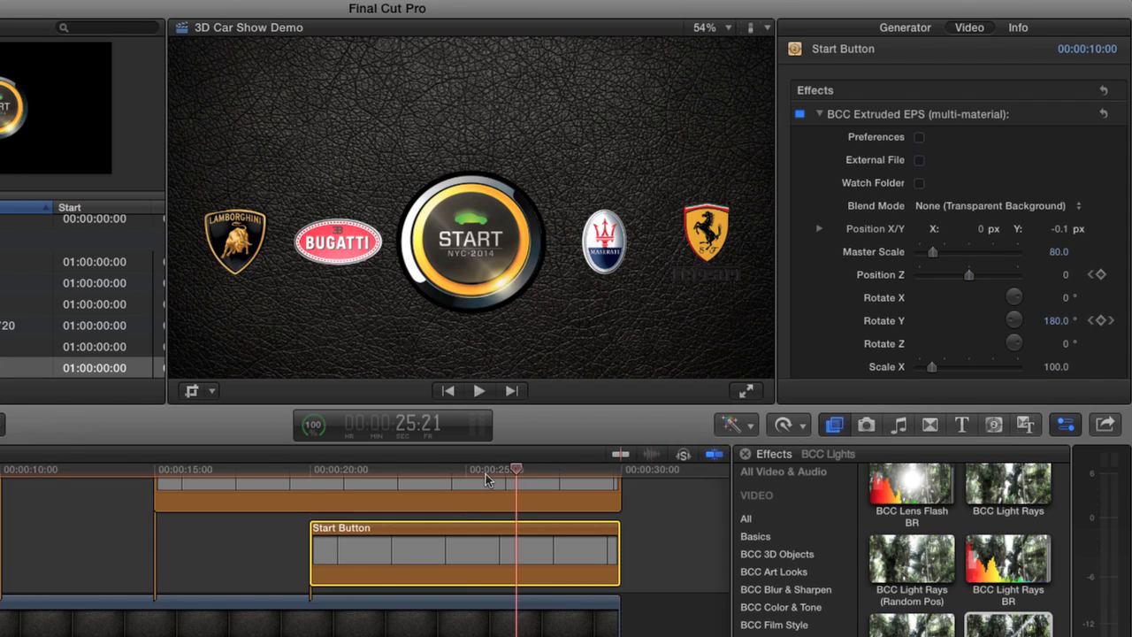
pyautogui.click(415, 481)
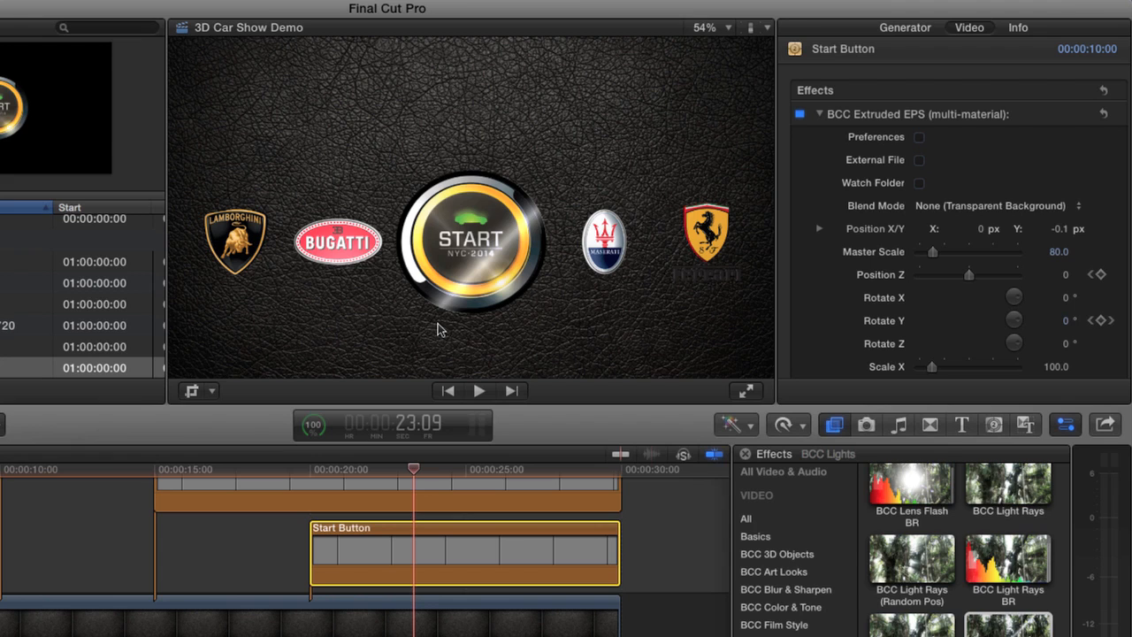
pyautogui.click(494, 467)
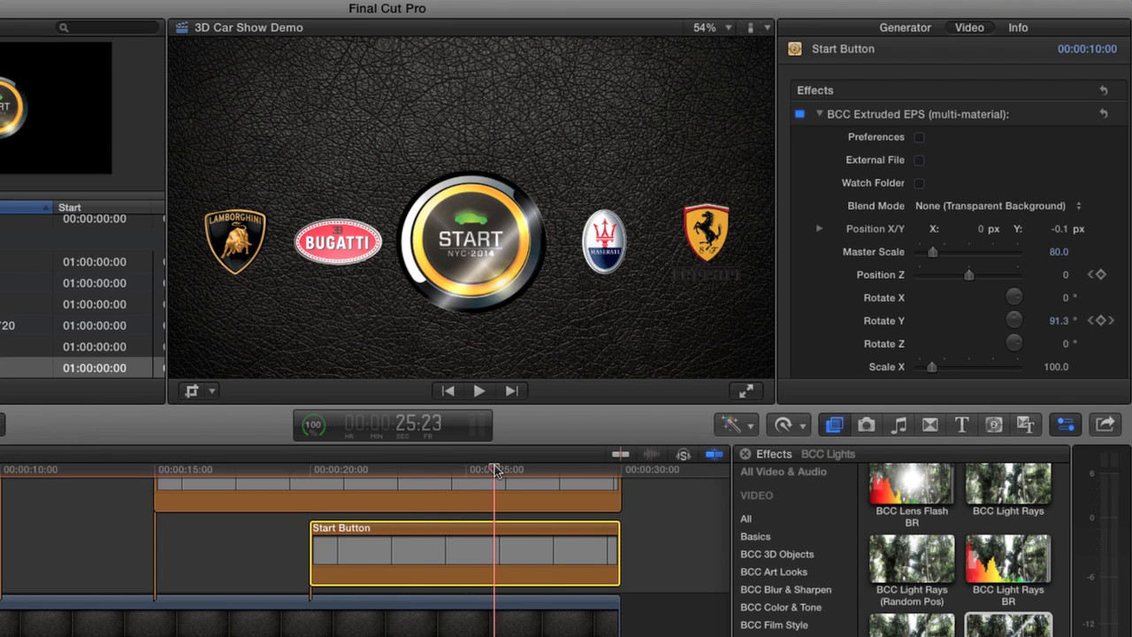
pyautogui.click(542, 470)
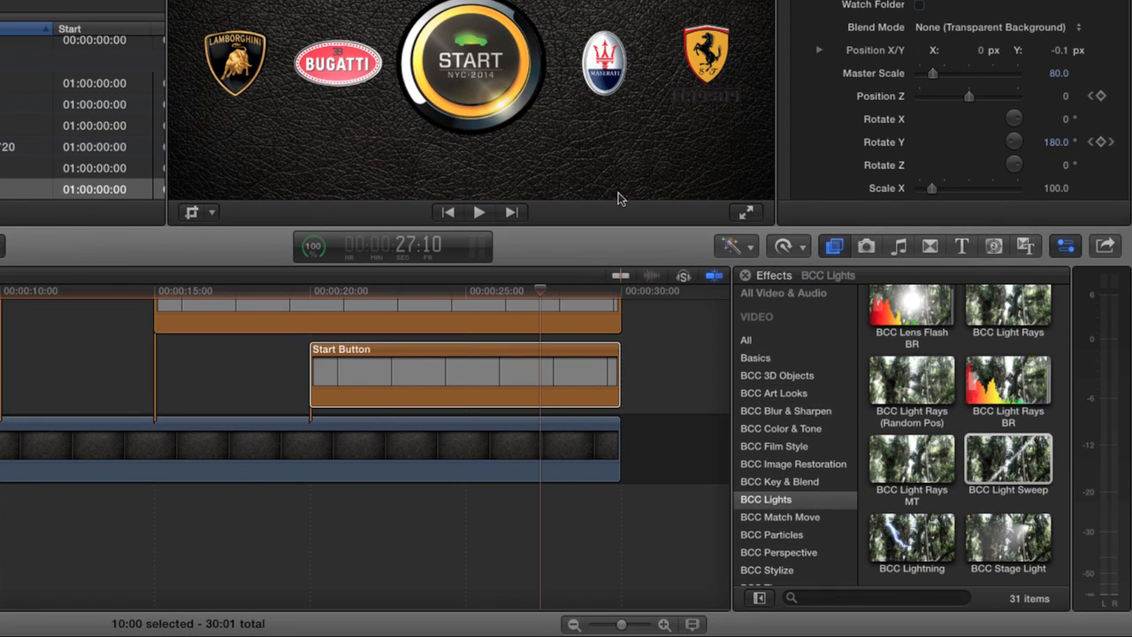
# Step: Connect a Basic Title at the start of the leather background, and place it directly above the background and below the logo clips
pyautogui.click(963, 248)
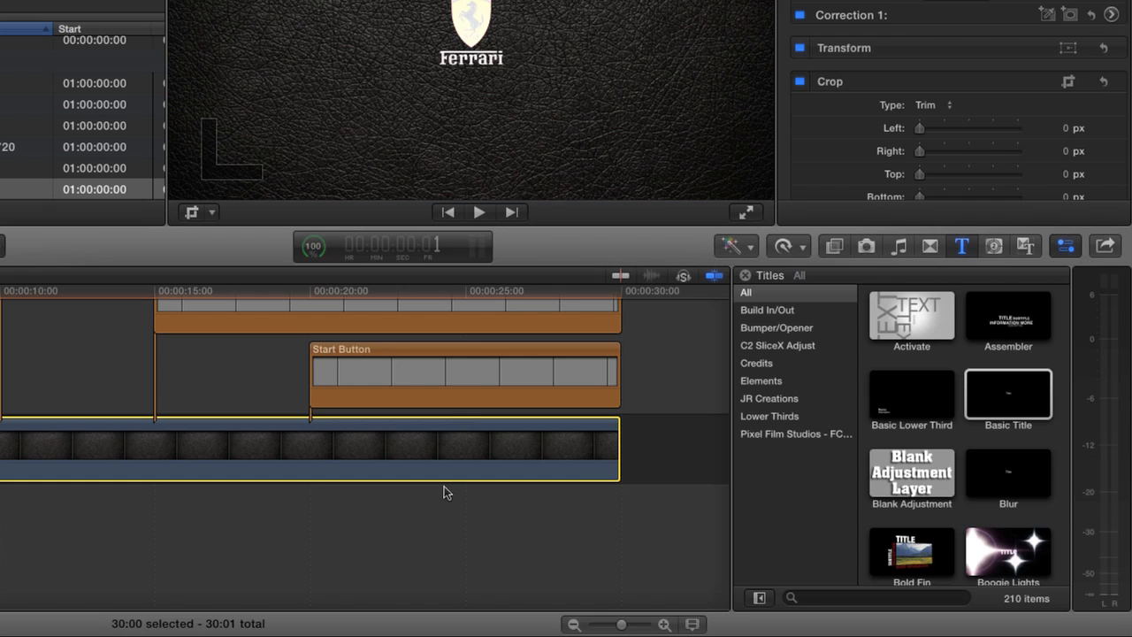
pyautogui.click(1013, 398)
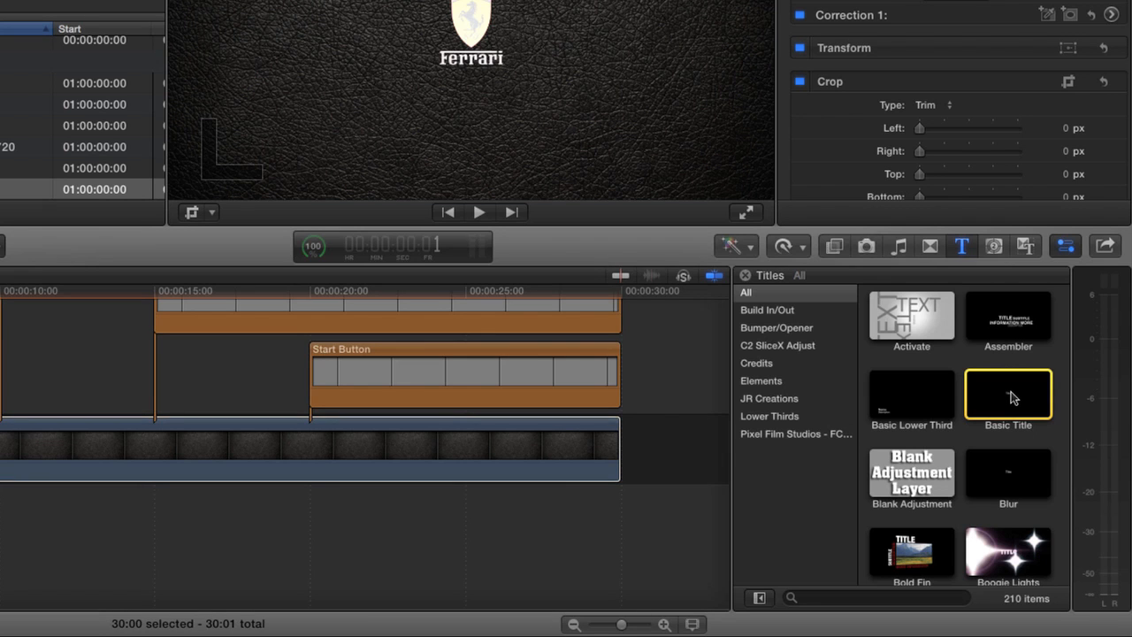
pyautogui.press('q')
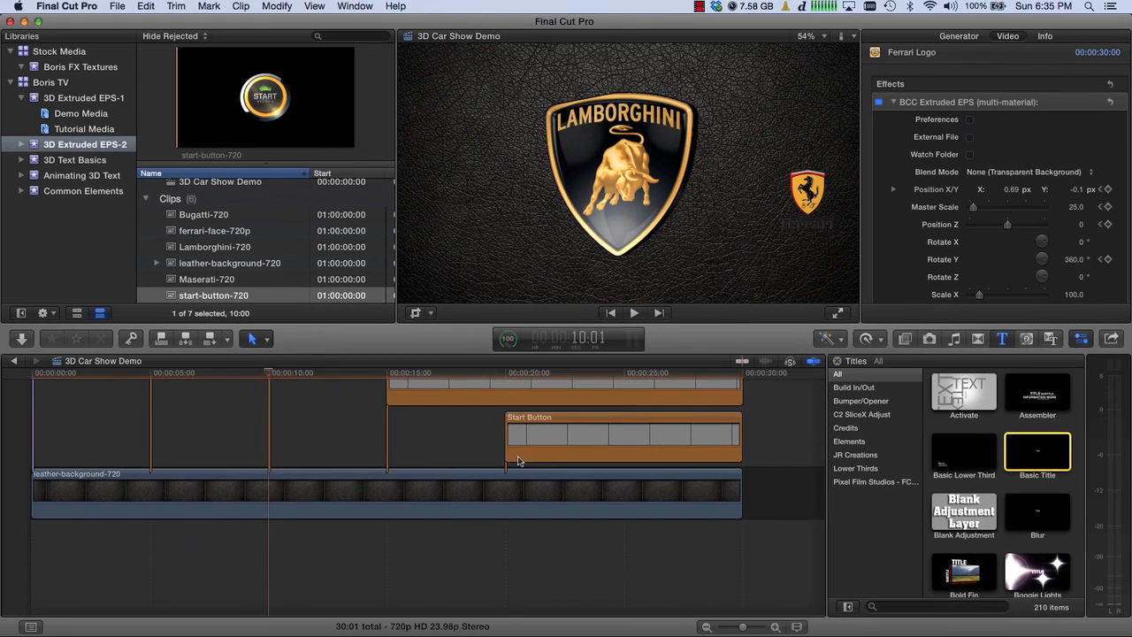
pyautogui.scroll(5, 397, 458)
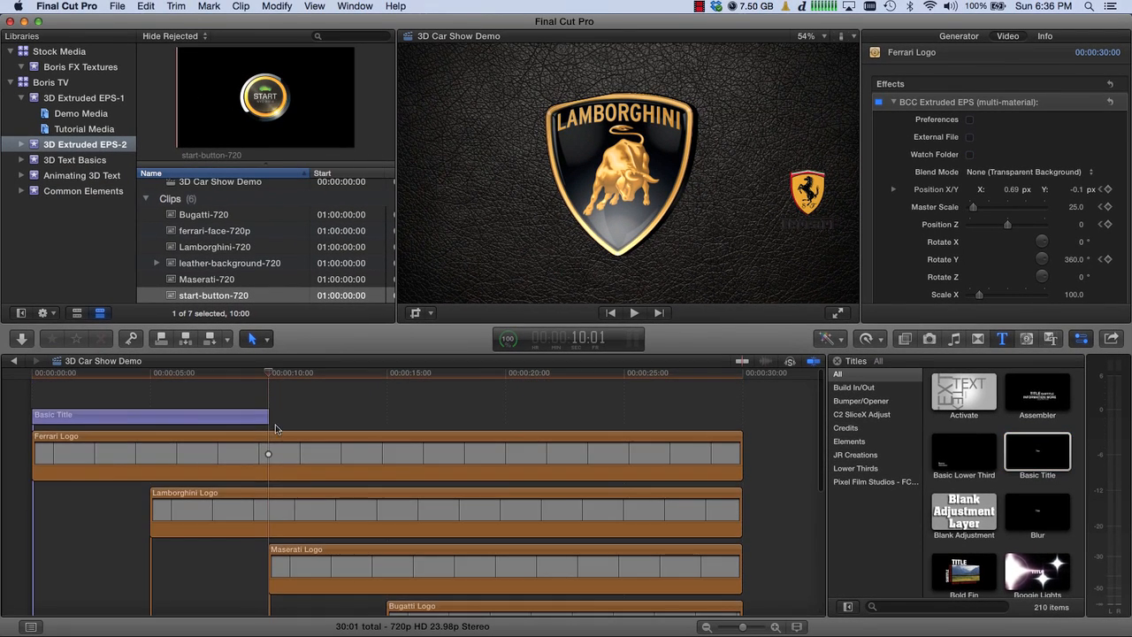
pyautogui.moveTo(232, 427); pyautogui.dragTo(233, 461)
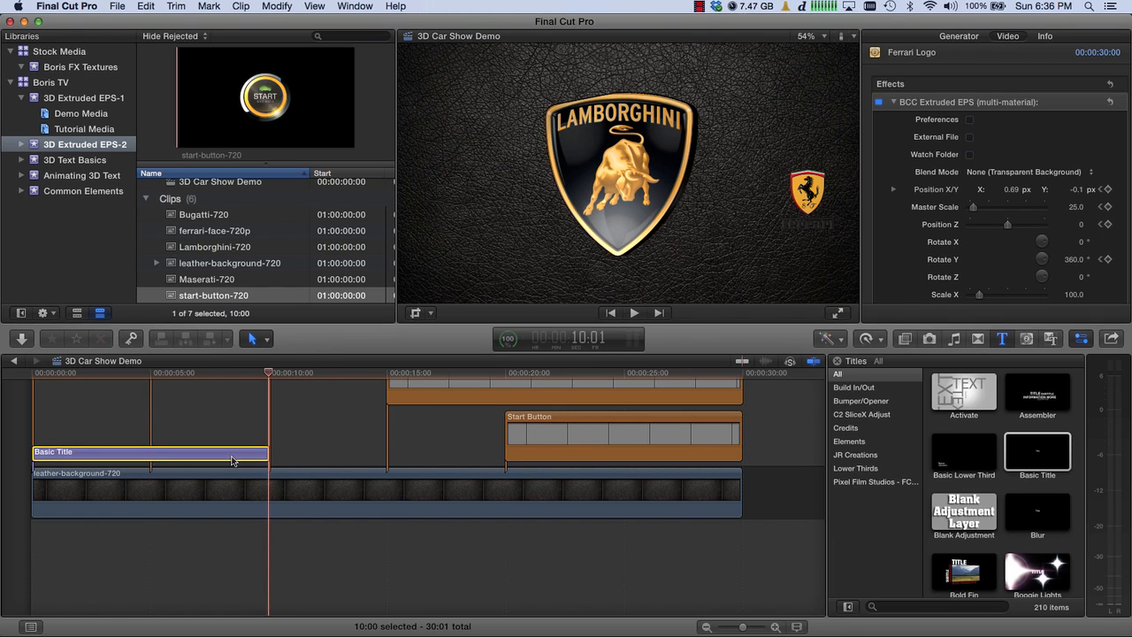
# Step: Set the Basic Title clip's duration to 30:00
pyautogui.click(233, 461)
pyautogui.hotkey('ctrl', 'd')
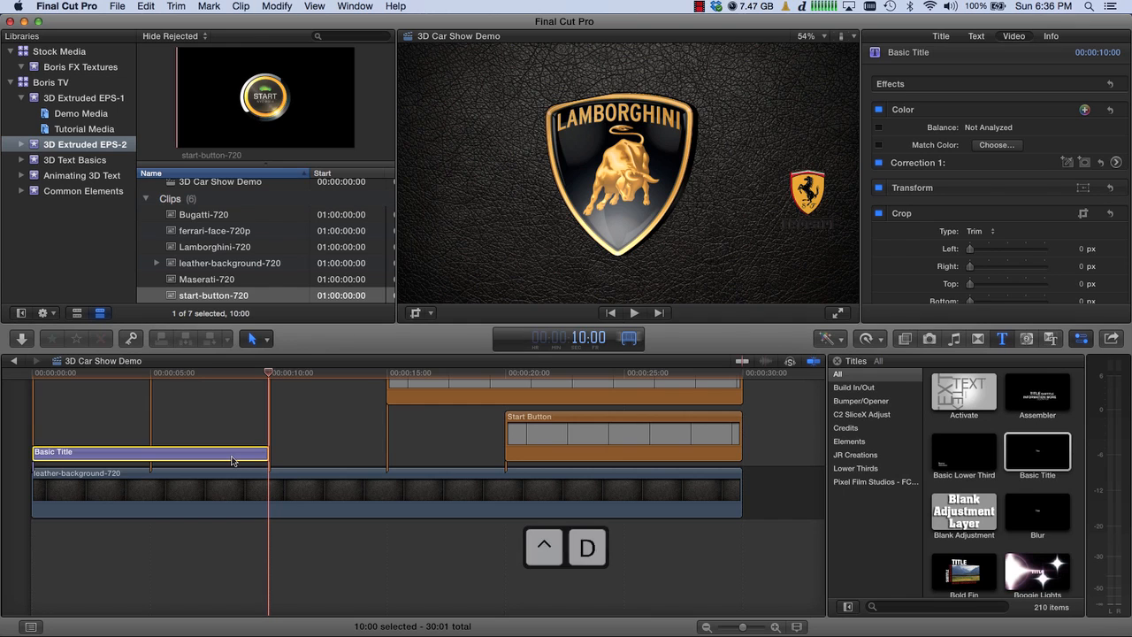
pyautogui.write('30.')
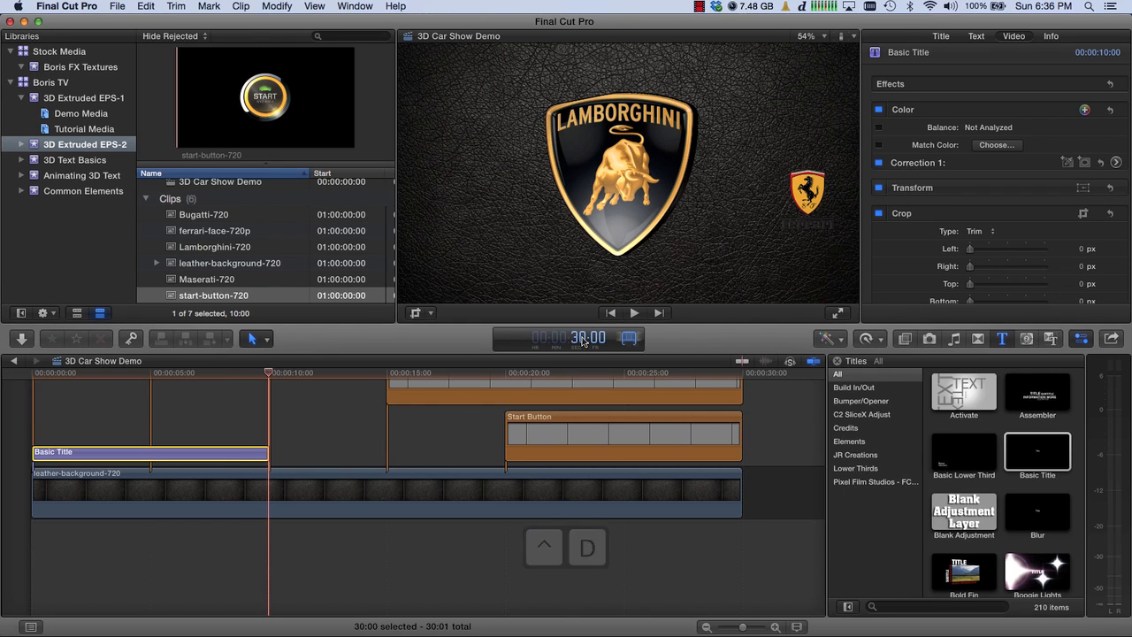
pyautogui.press('Return')
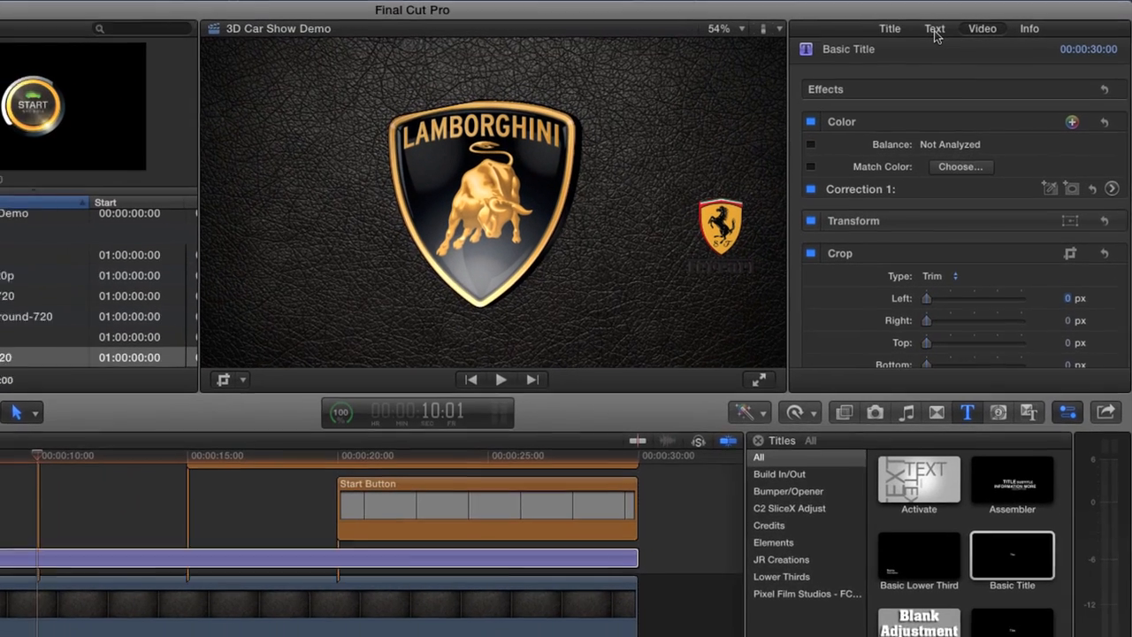
# Step: Replace the Basic Title's text with NEW YORK INTERNATIONAL and AUTO SHOW on two lines, and return the playhead to the sequence start
pyautogui.click(935, 31)
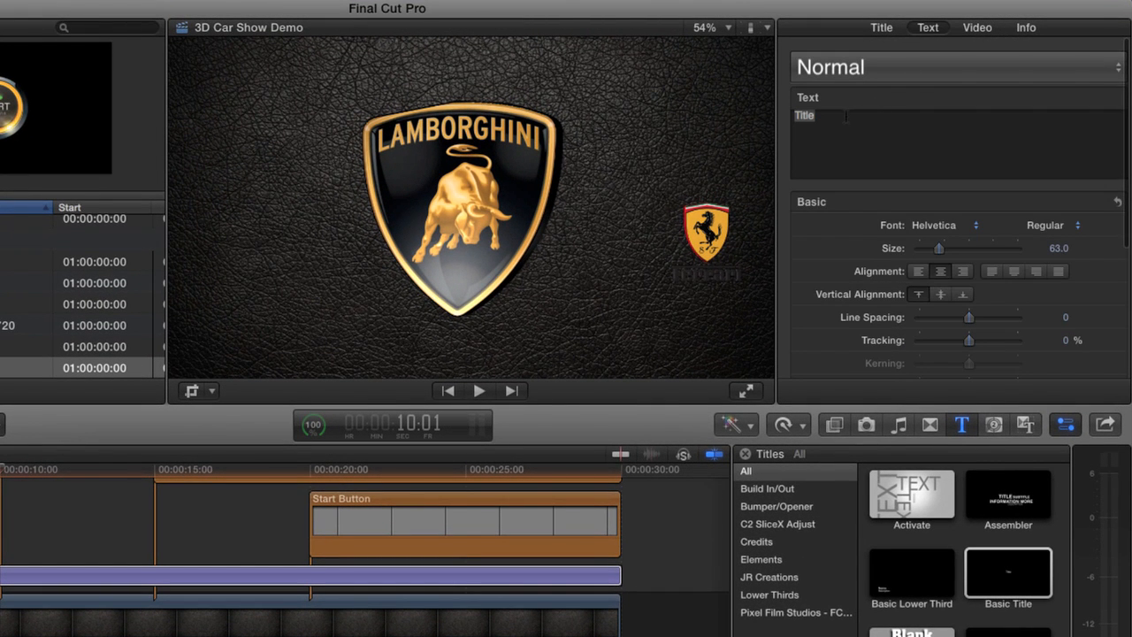
pyautogui.tripleClick(842, 116)
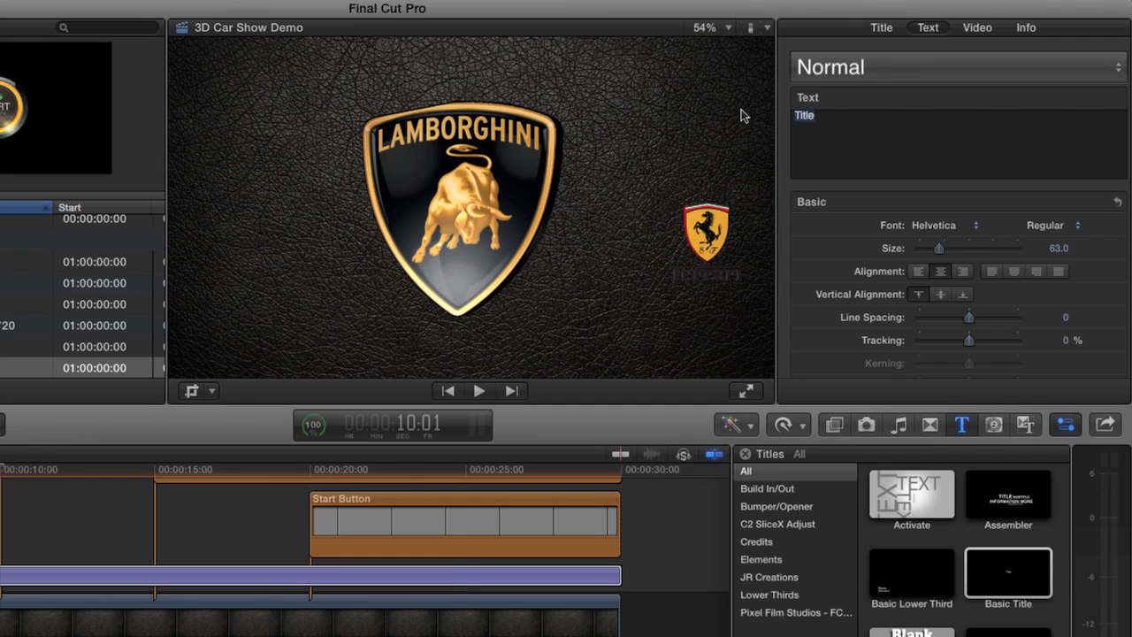
pyautogui.write('NEW YORK INTERNAT')
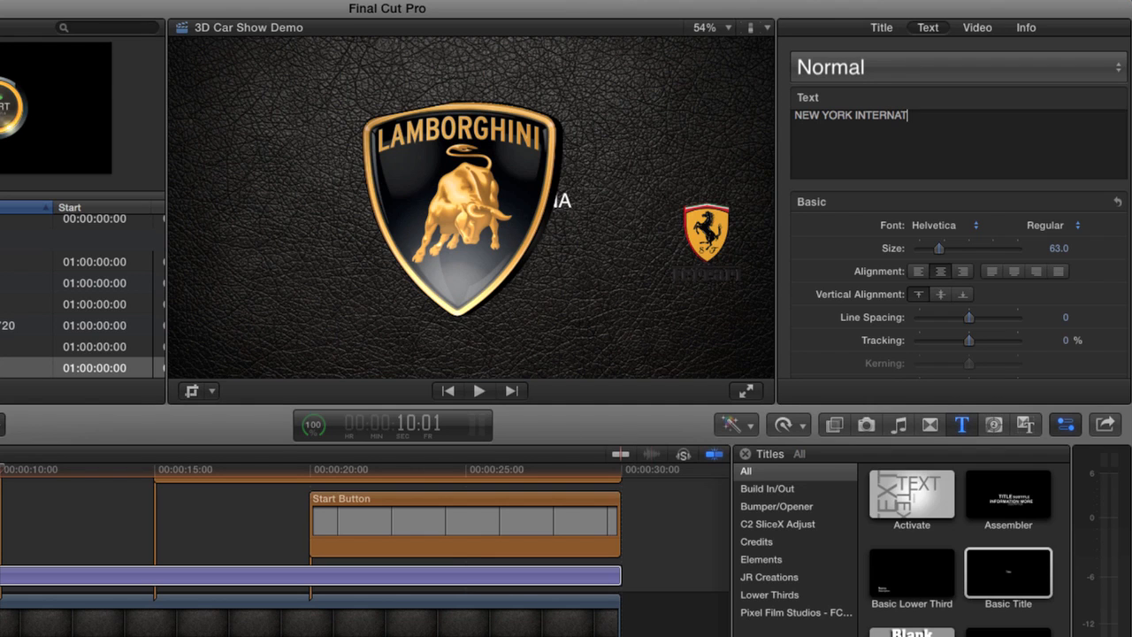
pyautogui.write('IONAL')
pyautogui.press('Return')
pyautogui.write('ATU')
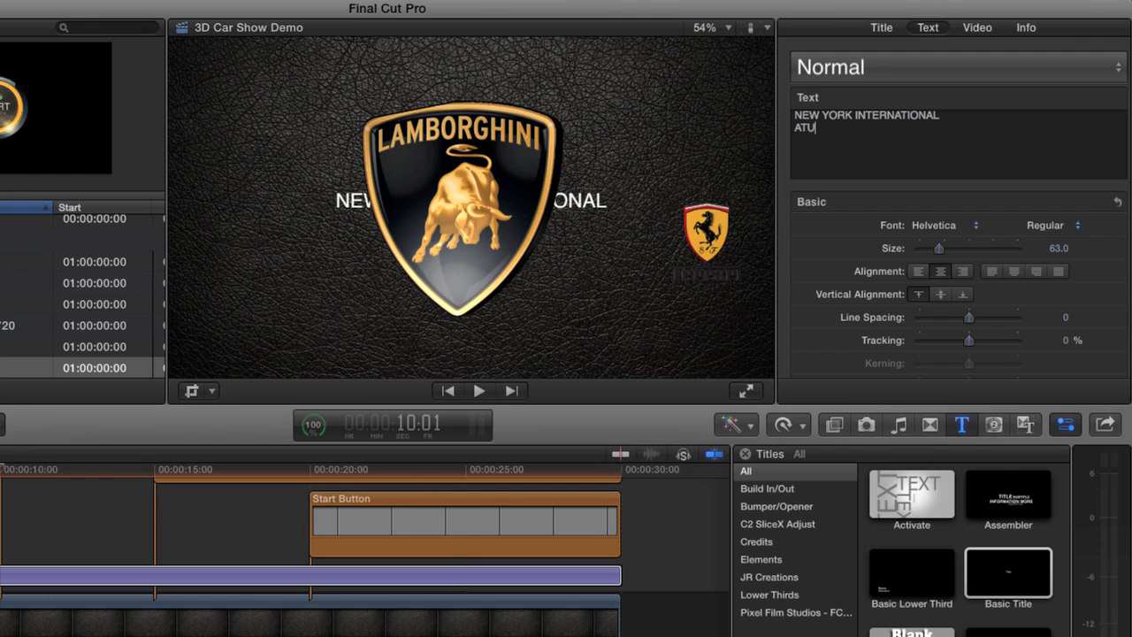
pyautogui.write('O SHOW')
pyautogui.click(814, 128)
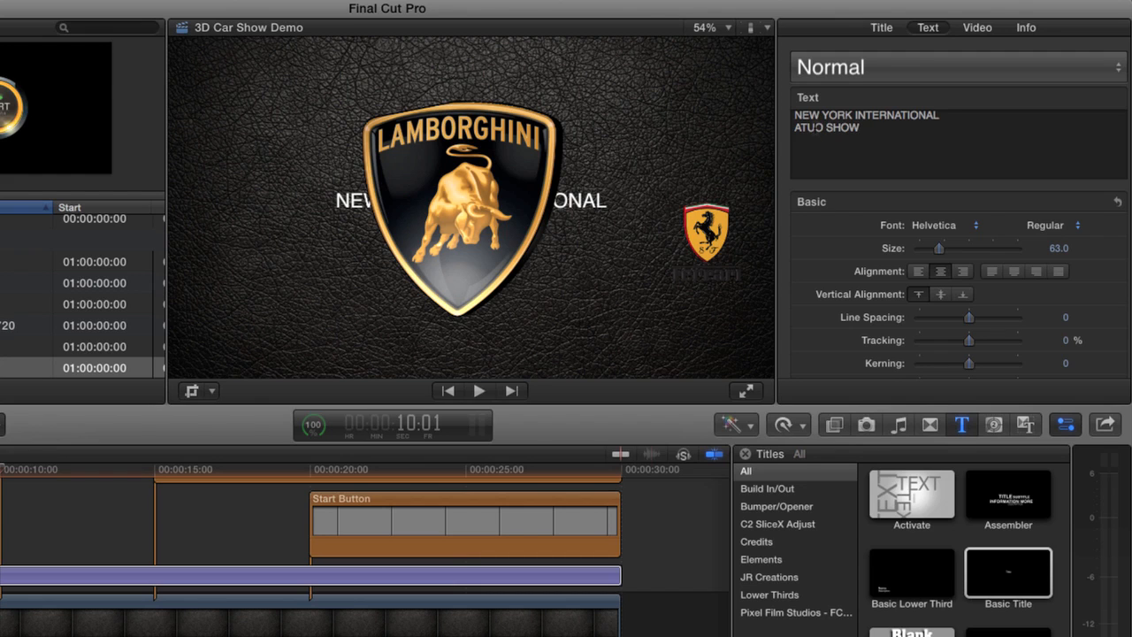
pyautogui.press('BackSpace')
pyautogui.press('Left')
pyautogui.write('U')
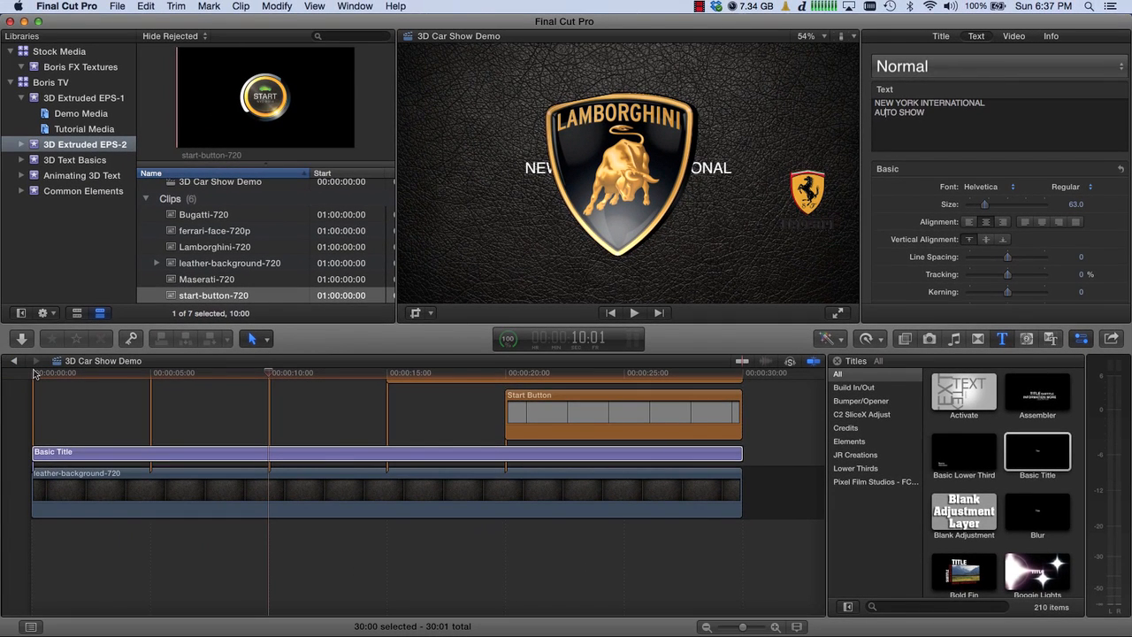
pyautogui.click(37, 376)
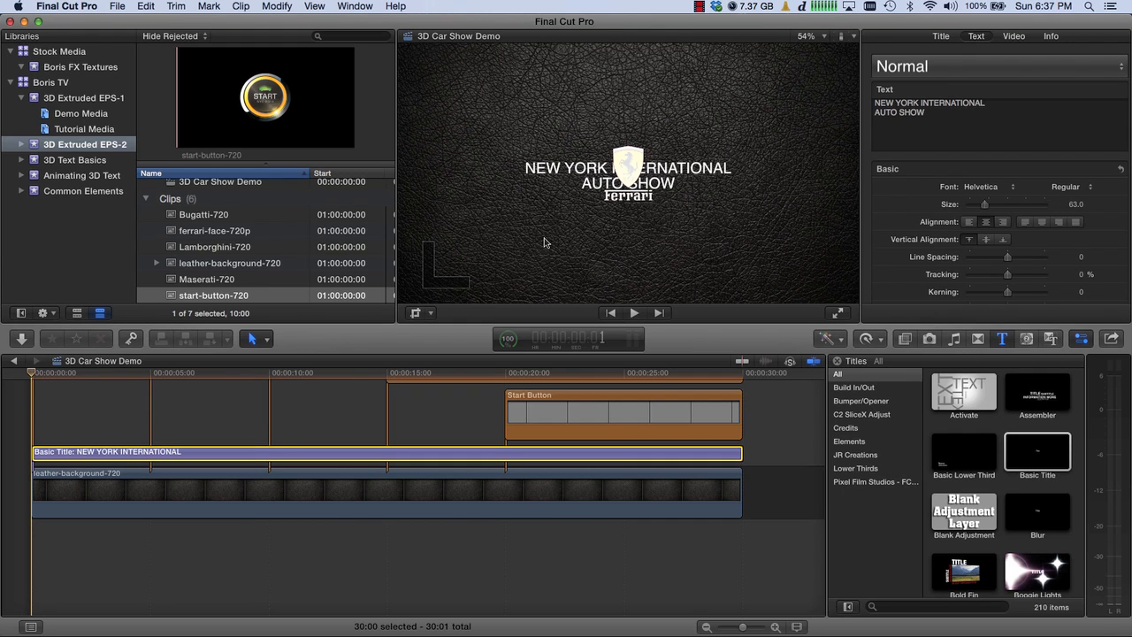
# Step: Move the NEW YORK INTERNATIONAL AUTO SHOW title above the Ferrari logo and set its font to Impact
pyautogui.moveTo(587, 158); pyautogui.dragTo(588, 122)
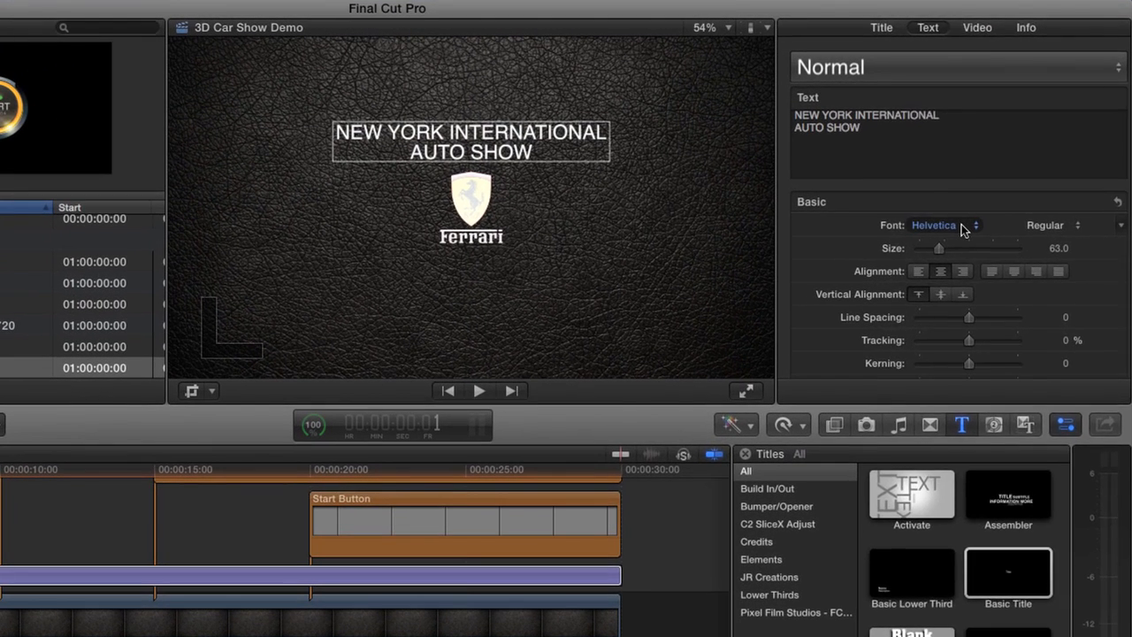
pyautogui.click(964, 229)
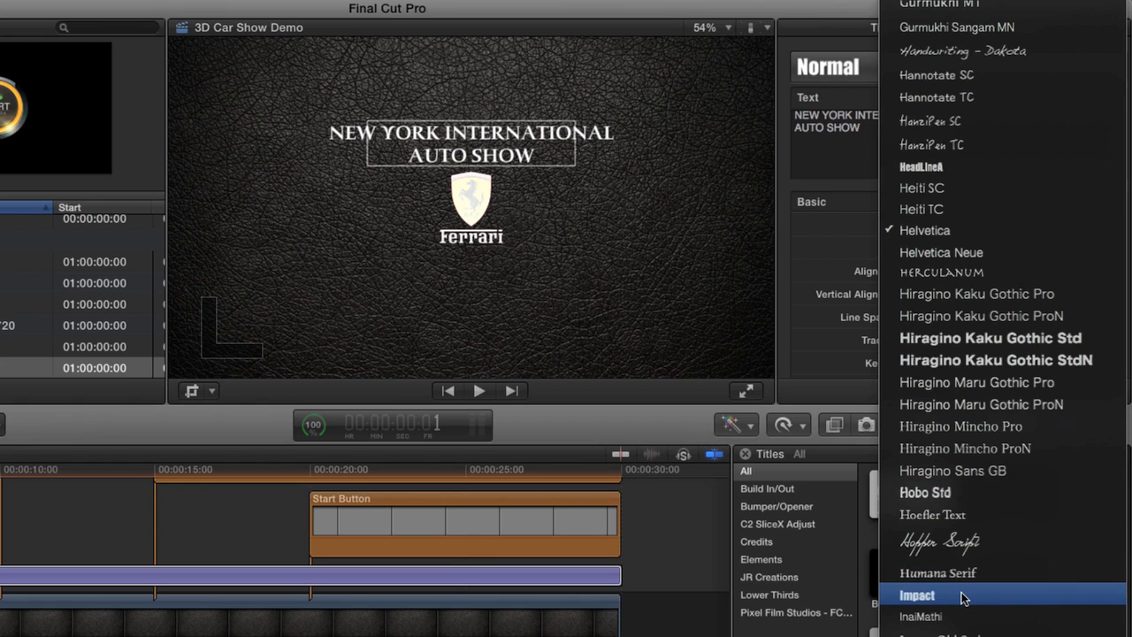
pyautogui.click(964, 596)
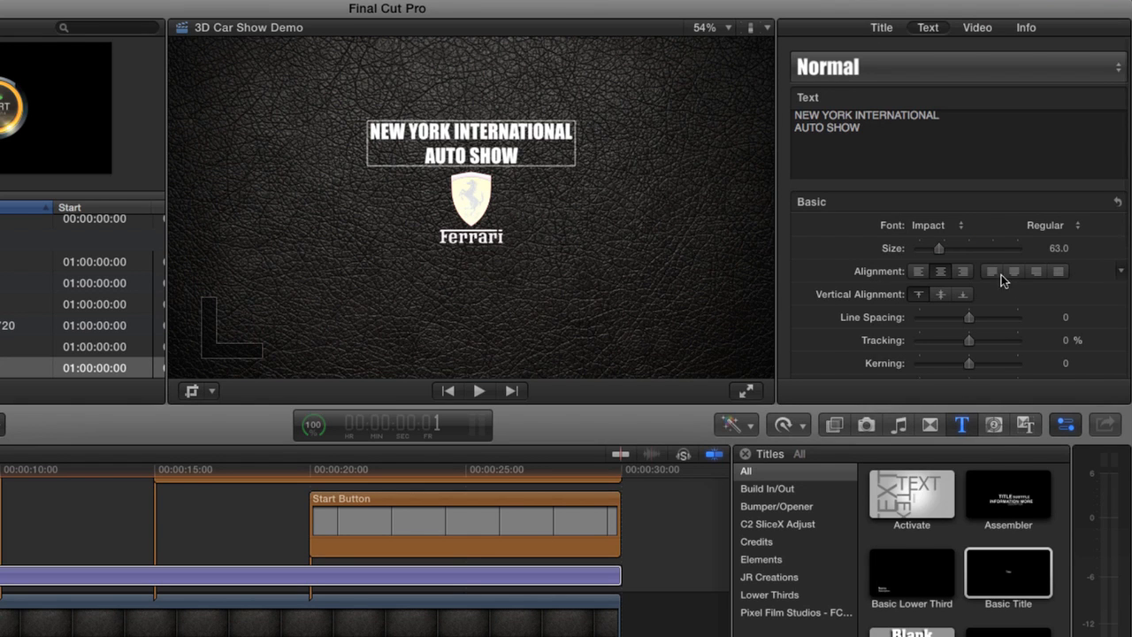
# Step: Enlarge the title text to about 113, then raise it clear of the Ferrari logo with the title/action safe zones shown
pyautogui.moveTo(941, 250); pyautogui.dragTo(962, 256)
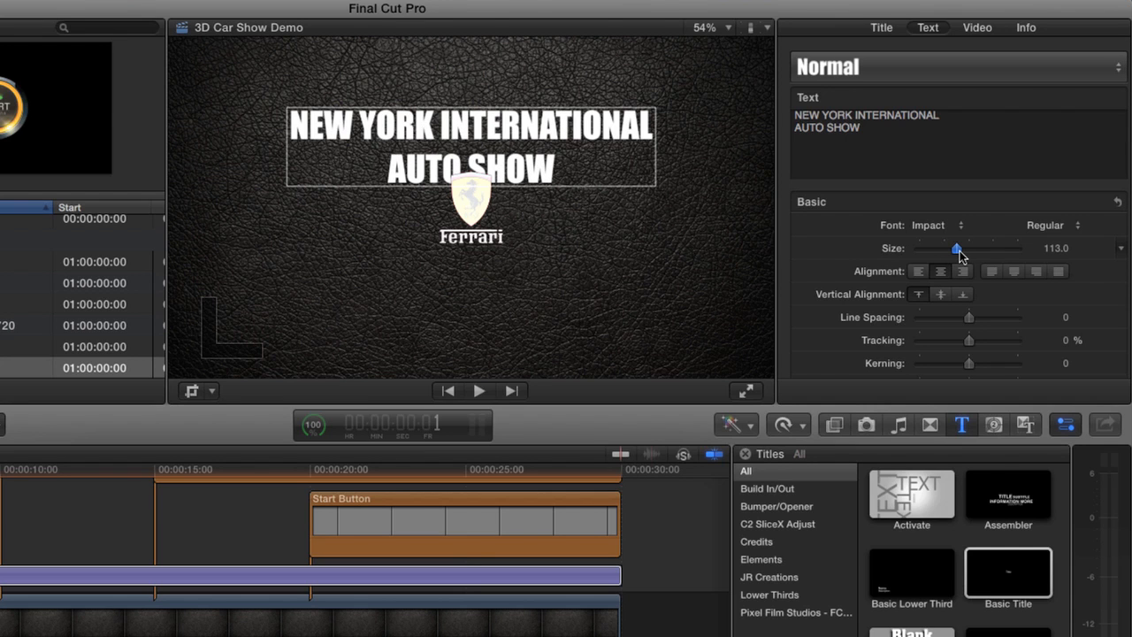
pyautogui.click(750, 27)
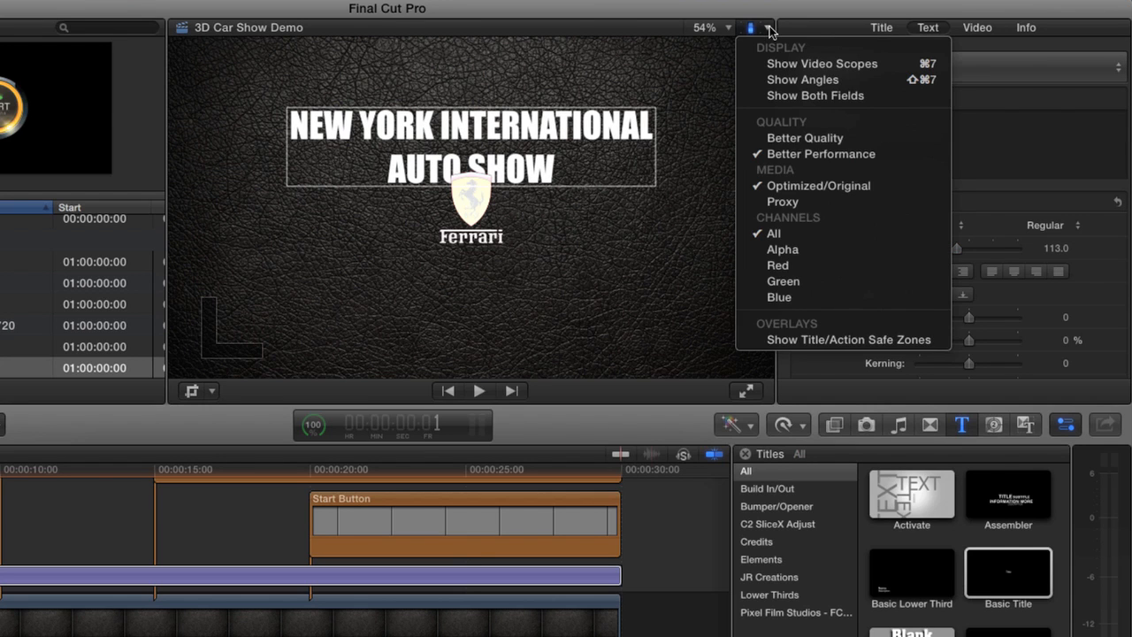
pyautogui.click(804, 340)
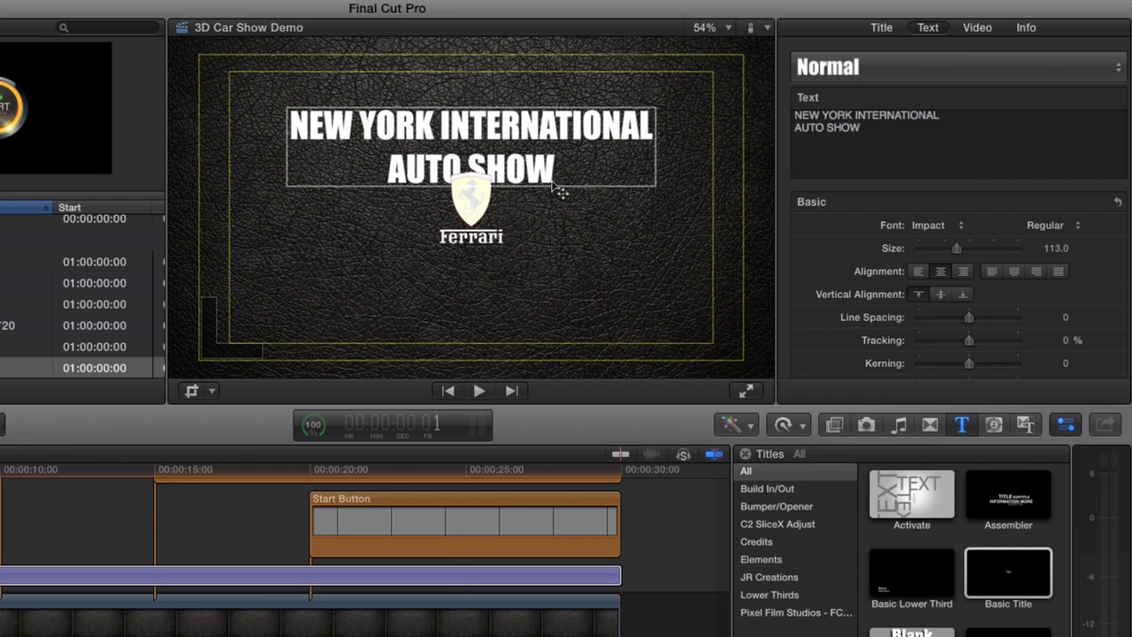
pyautogui.moveTo(513, 119)
pyautogui.mouseDown()
pyautogui.moveTo(508, 105)
pyautogui.moveTo(522, 101)
pyautogui.mouseUp()
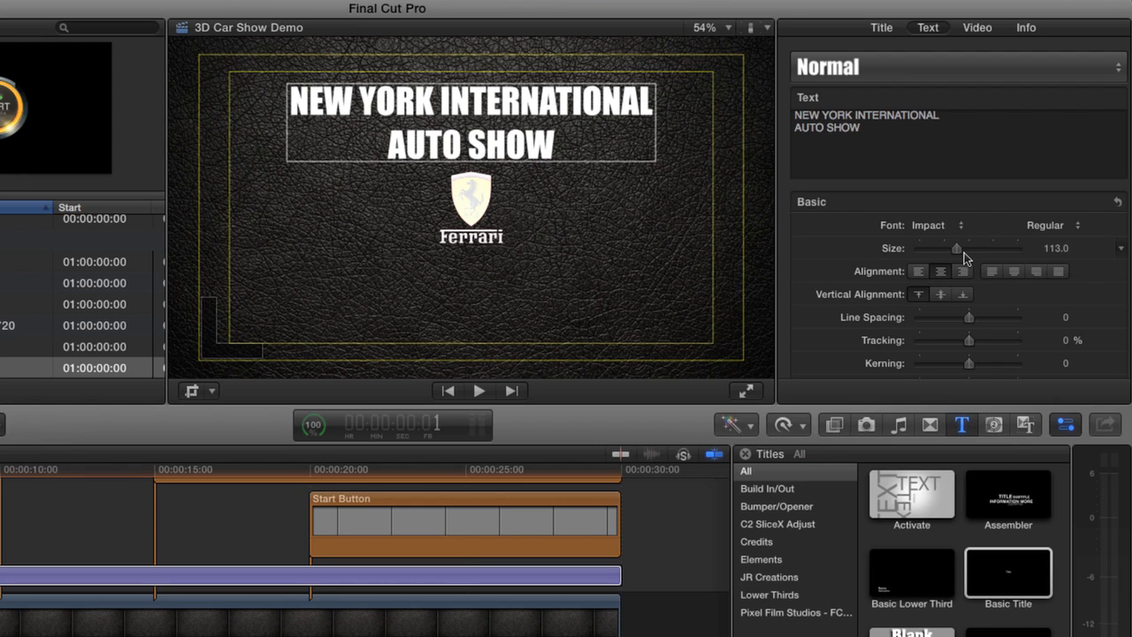
# Step: Set the title's text size to 120
pyautogui.click(1054, 251)
pyautogui.write('120')
pyautogui.press('Return')
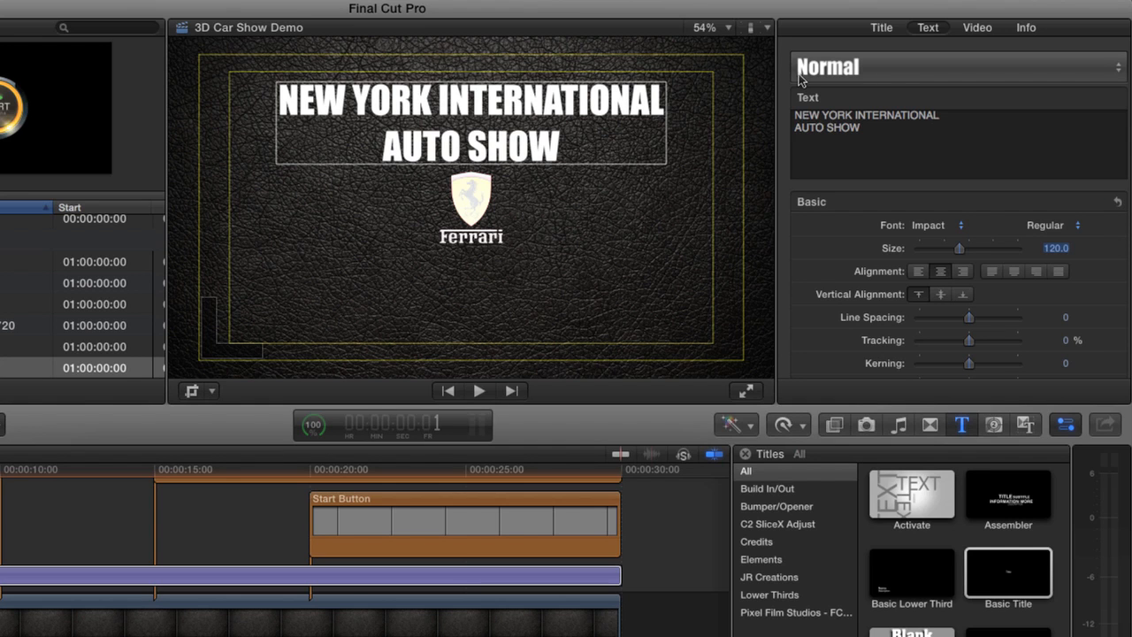
# Step: Hide the title/action safe zones and check the title against the moving logos around 11:13
pyautogui.click(750, 28)
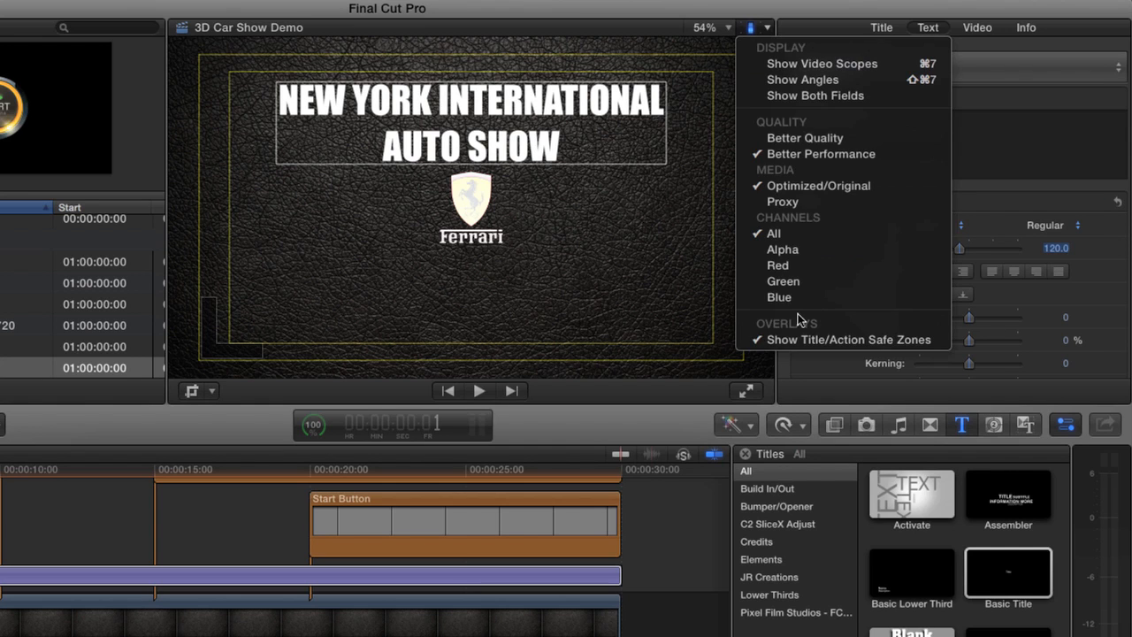
pyautogui.click(799, 340)
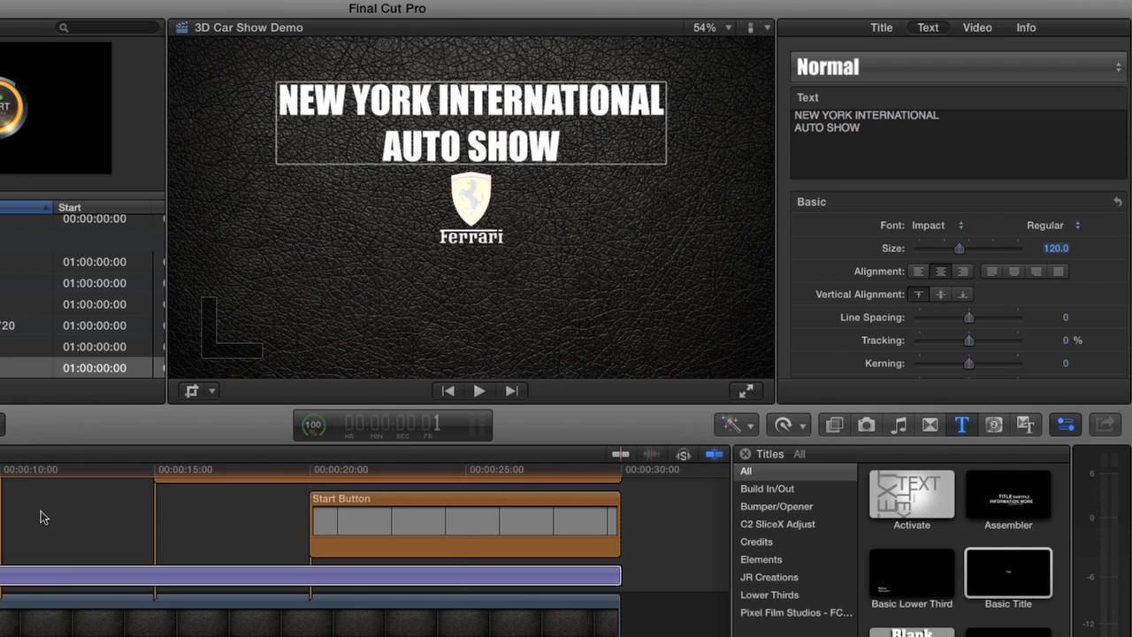
pyautogui.click(47, 471)
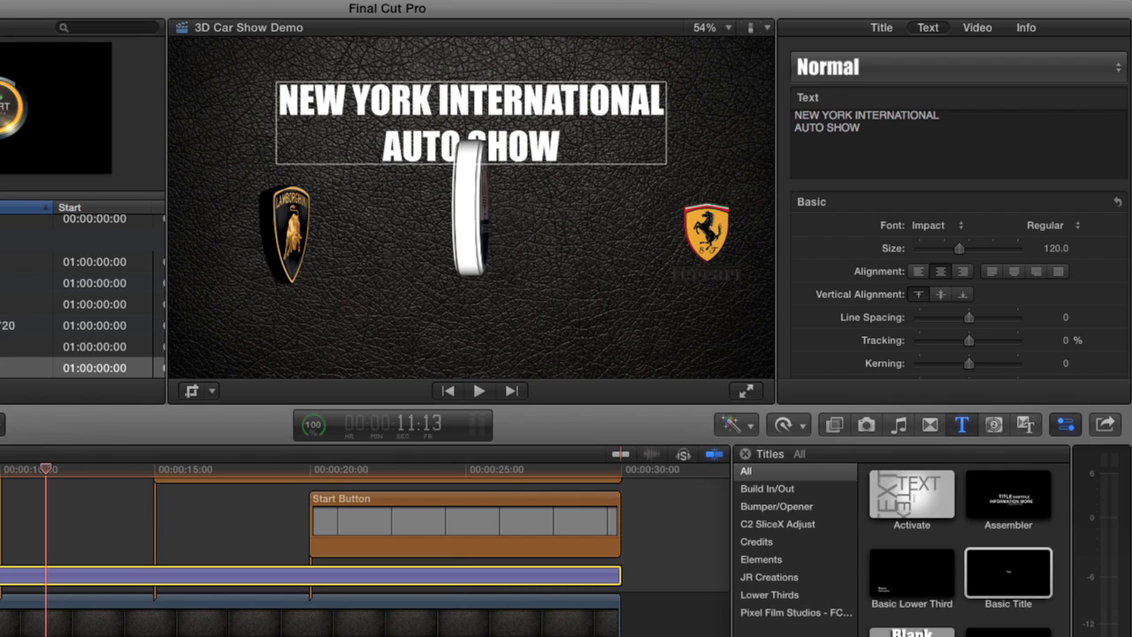
pyautogui.press('space')
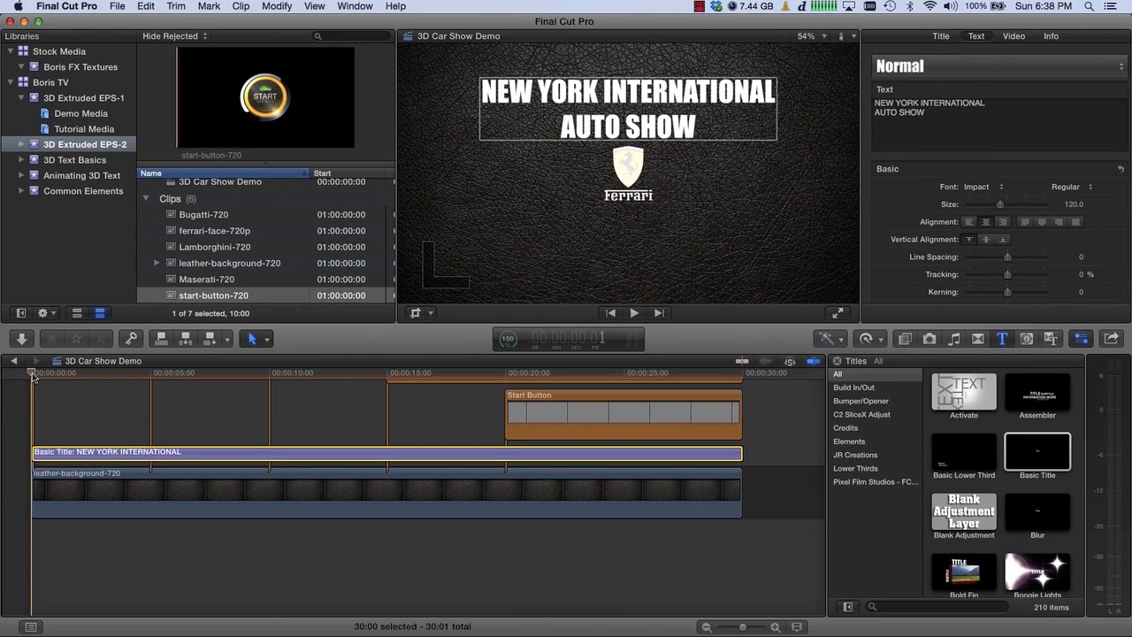
# Step: Find the White Cloud Fly Through effect among the BCC Particles effects
pyautogui.click(905, 339)
pyautogui.click(855, 558)
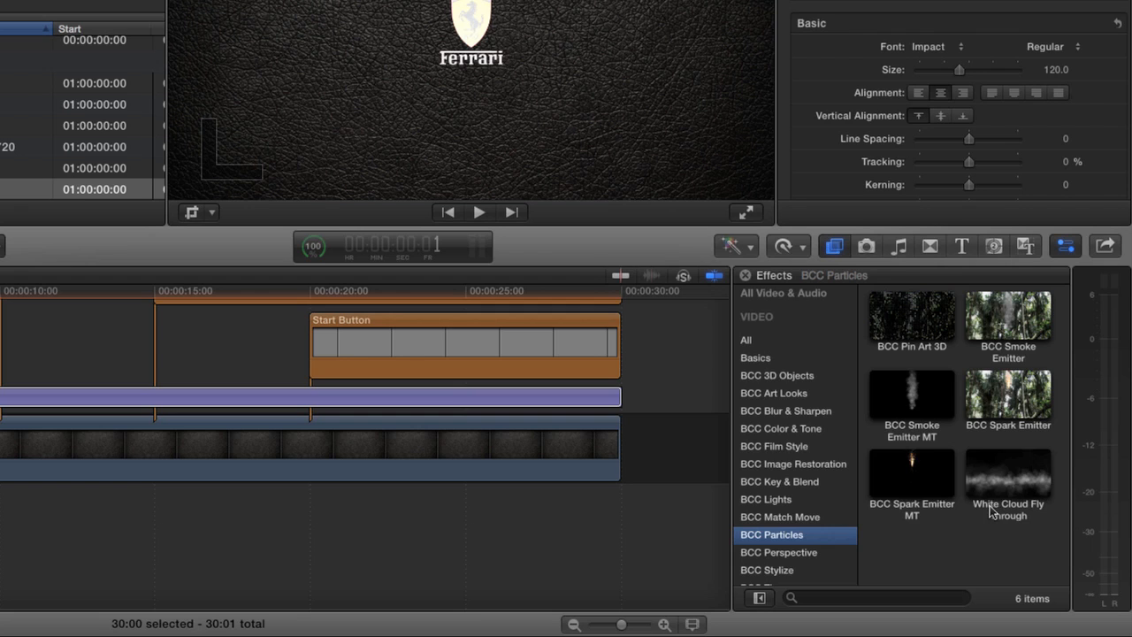
pyautogui.click(1006, 481)
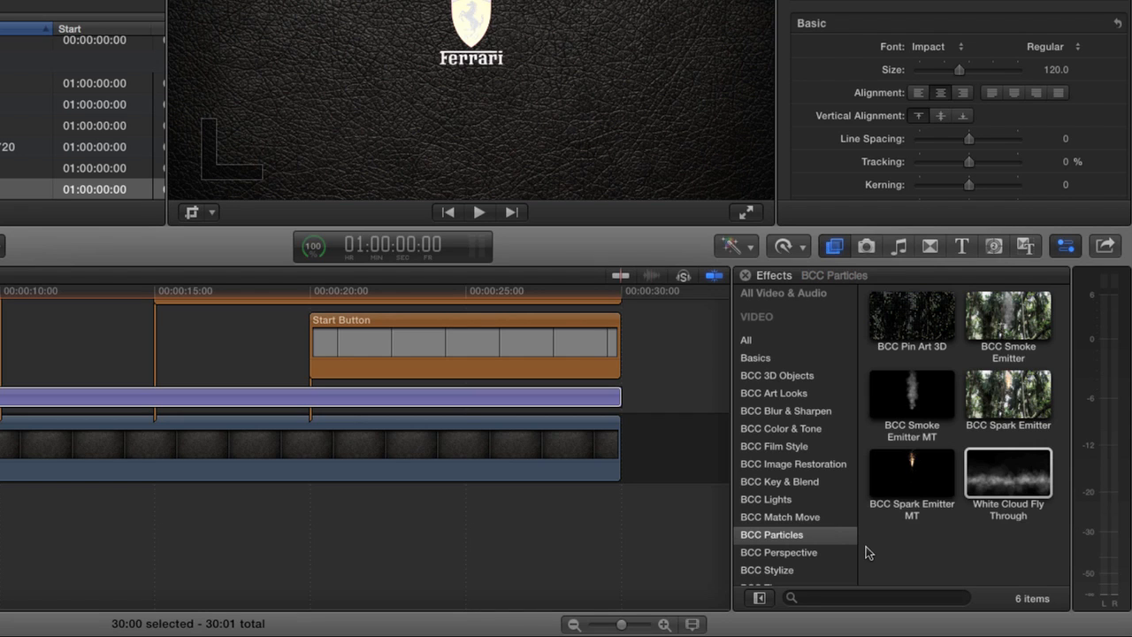
# Step: Connect a Grey Scale solid generator at the sequence start, between the leather background and the Basic Title
pyautogui.click(994, 247)
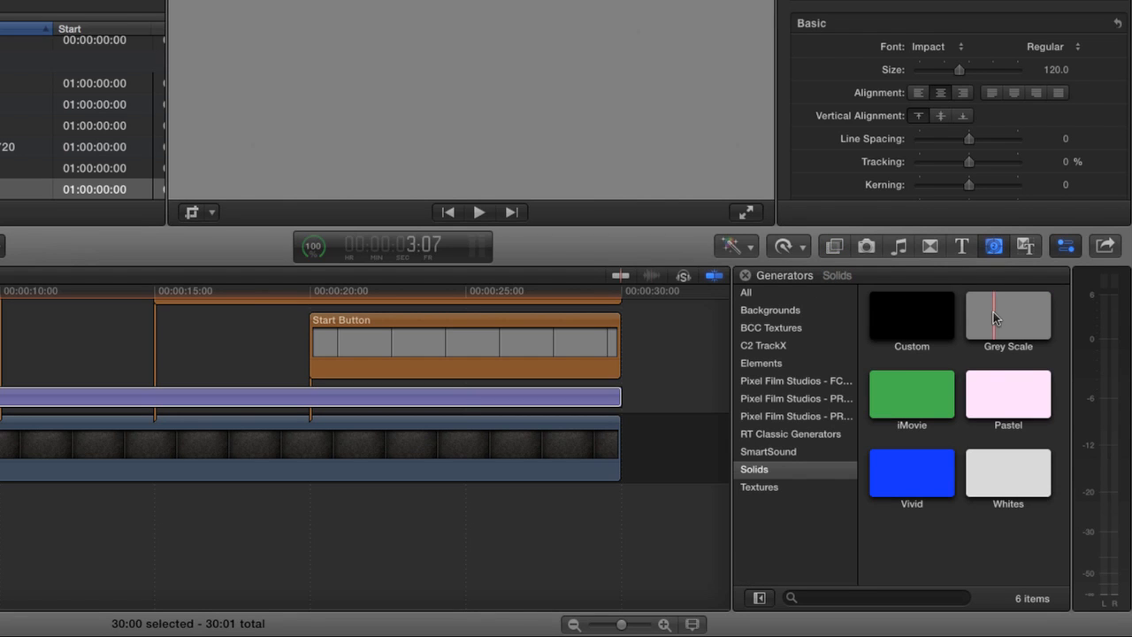
pyautogui.click(994, 319)
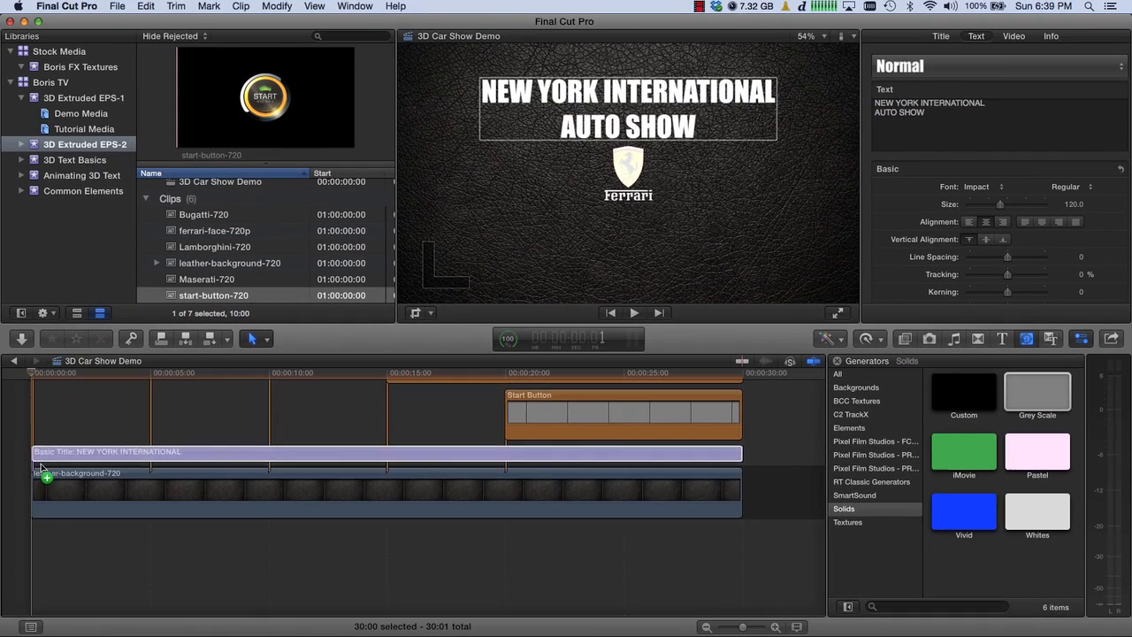
pyautogui.moveTo(1022, 354); pyautogui.dragTo(0, 436)
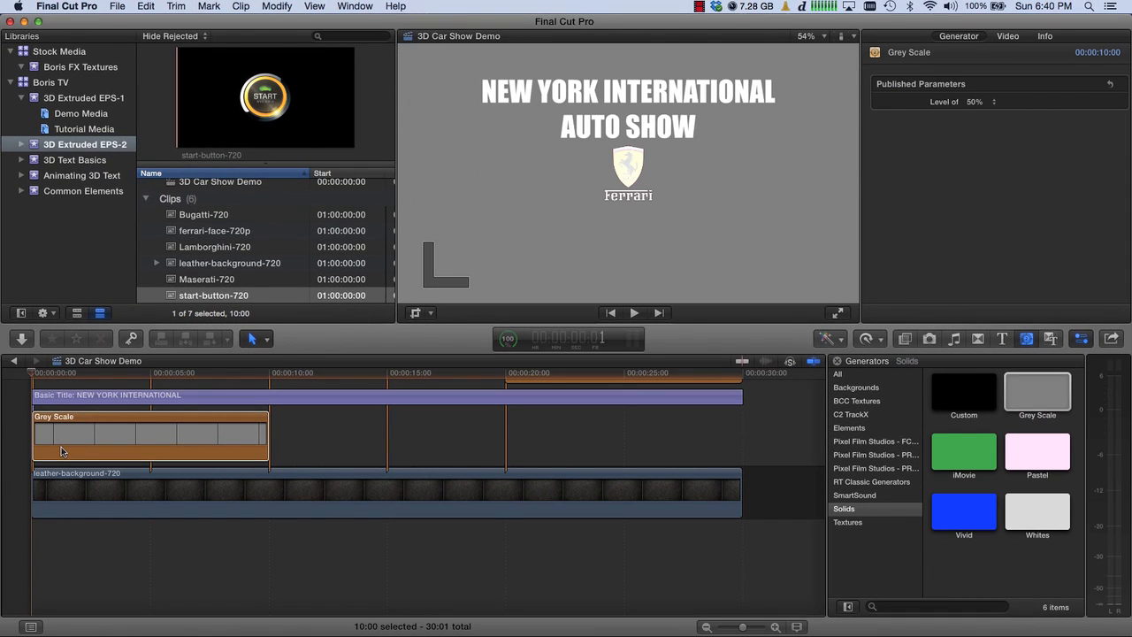
# Step: Set the Grey Scale clip's duration to 30:00
pyautogui.hotkey('ctrl', 'd')
pyautogui.write('3000')
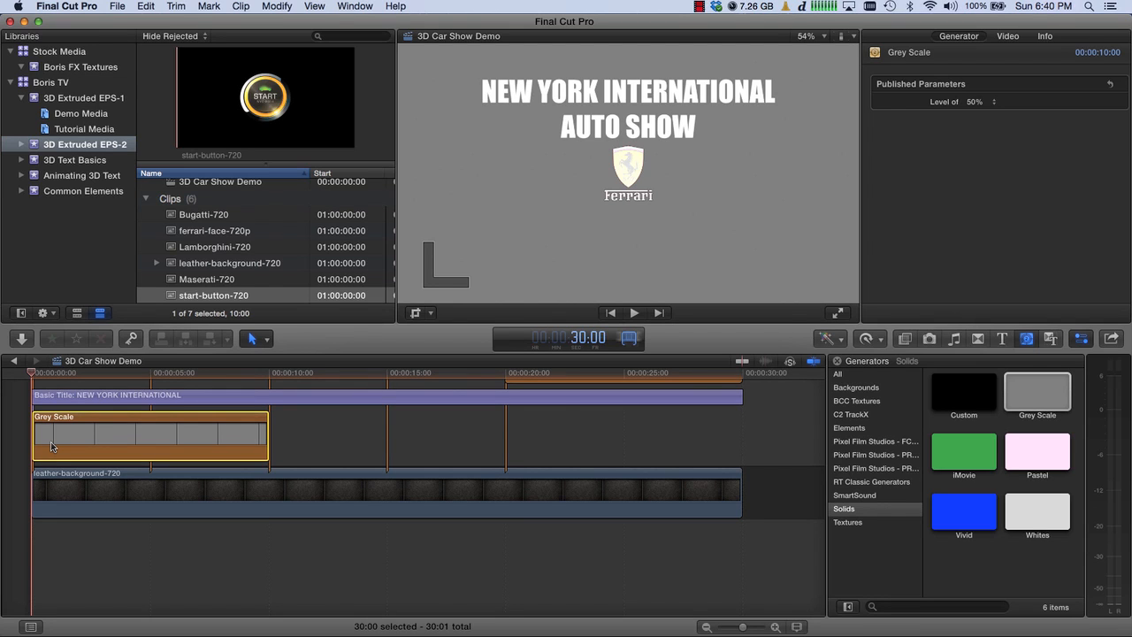
pyautogui.press('Return')
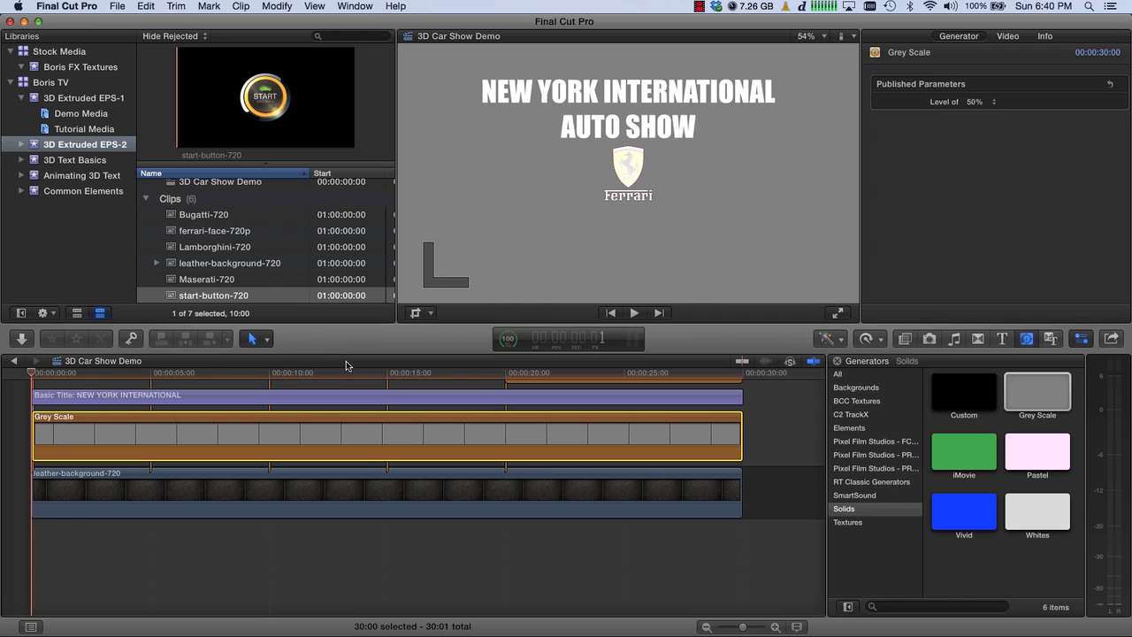
# Step: Apply the BCC Particles effect White Cloud Fly Through to the Grey Scale clip
pyautogui.click(905, 342)
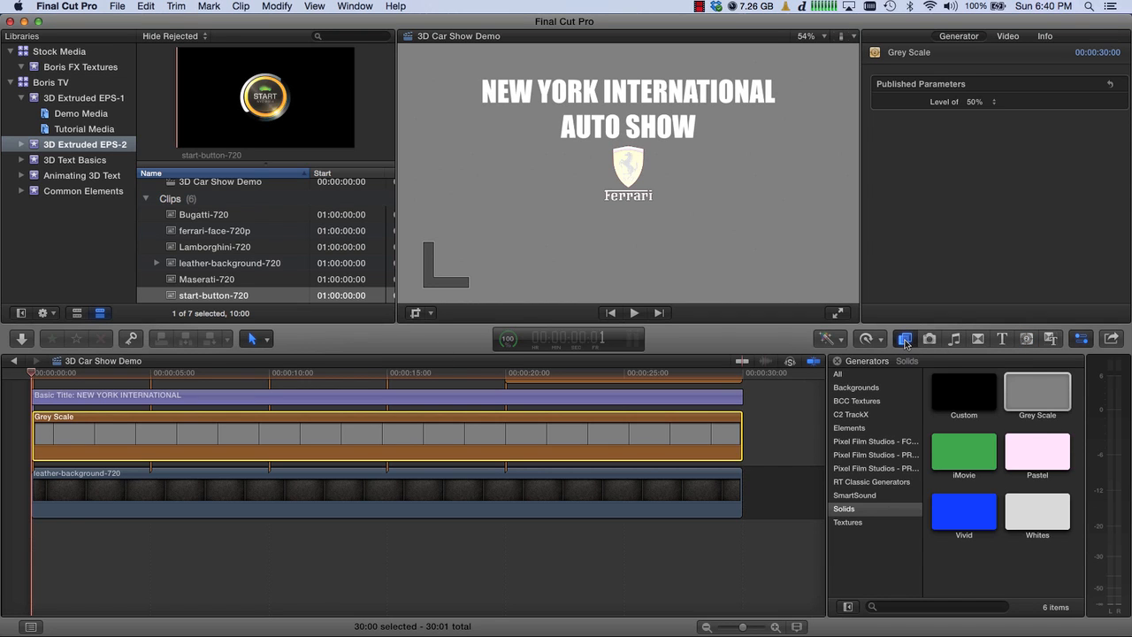
pyautogui.moveTo(1028, 521); pyautogui.dragTo(586, 431)
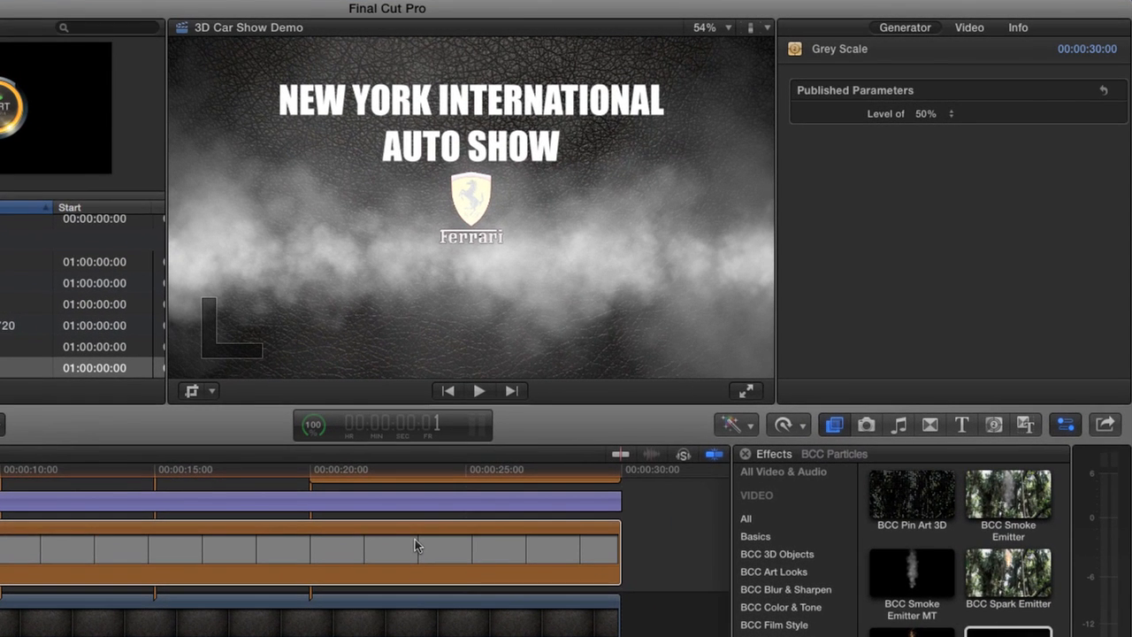
# Step: Rename the Grey Scale clip as White Cloud Fly Through
pyautogui.click(423, 539)
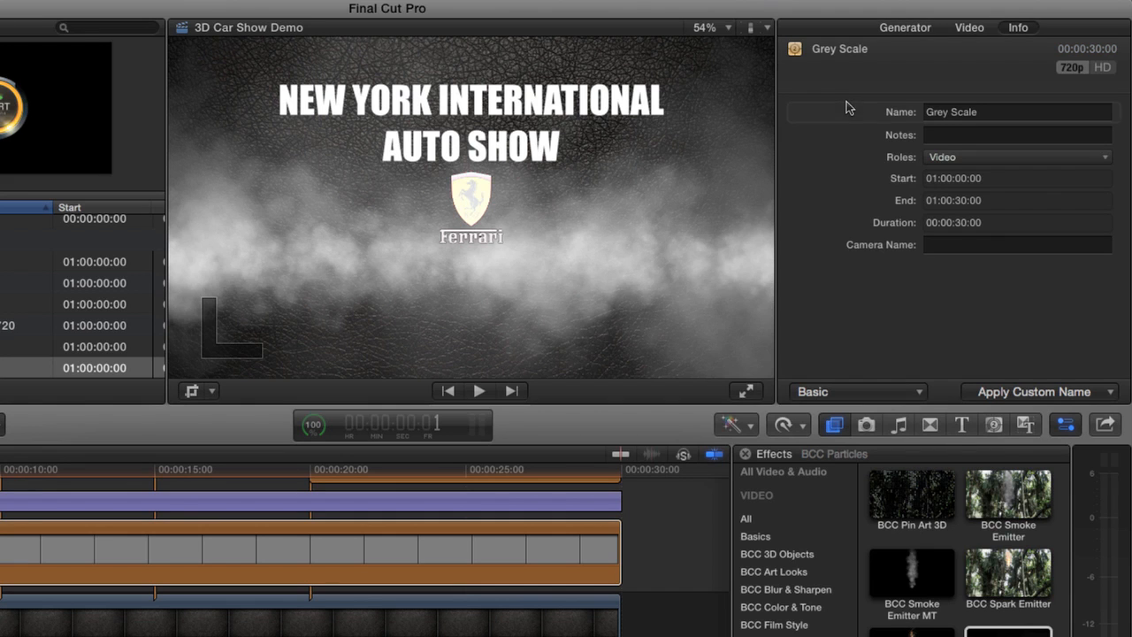
pyautogui.click(1003, 112)
pyautogui.moveTo(1002, 112); pyautogui.dragTo(855, 105)
pyautogui.write('White ')
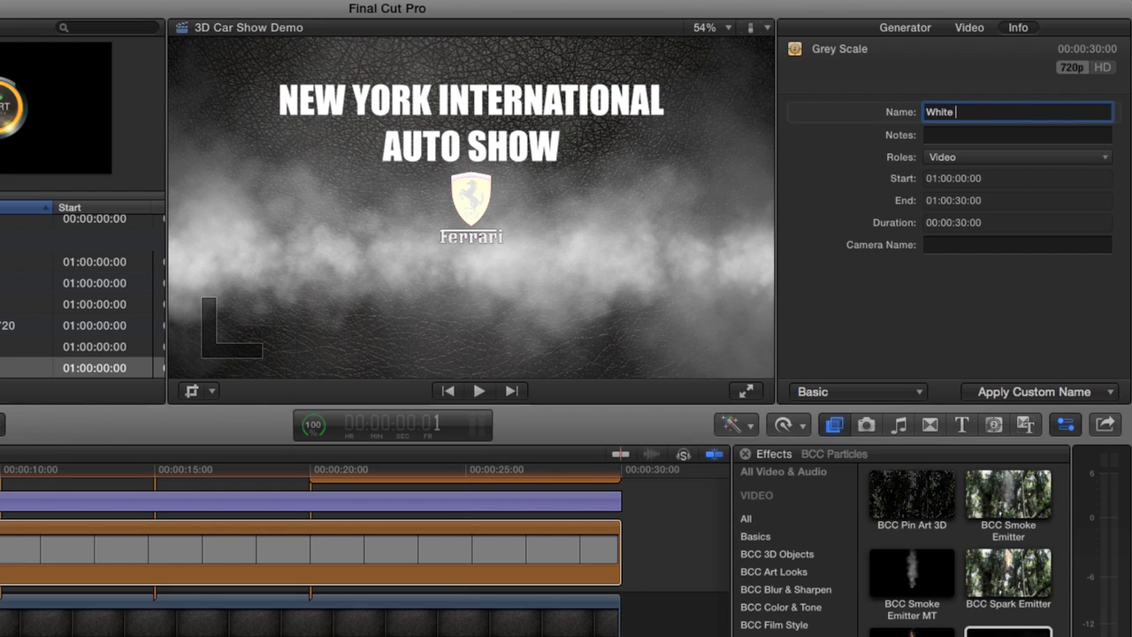
pyautogui.write('Cloud Fly Through')
pyautogui.press('Return')
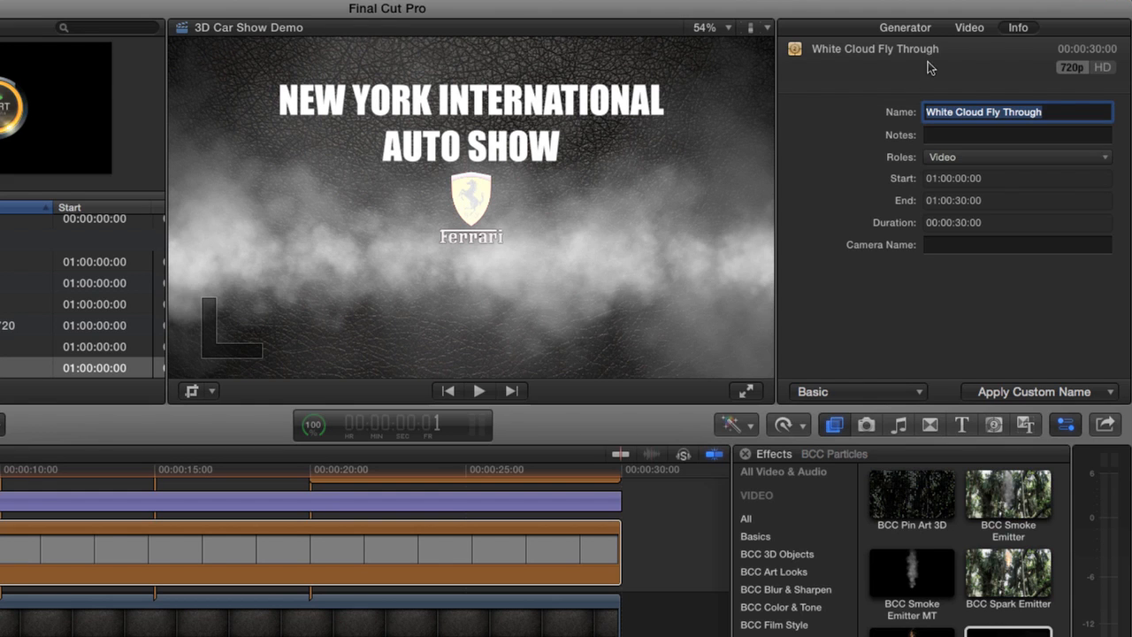
# Step: Set the White Cloud Fly Through effect's Cam Pos Y to 0.05 px to lower the clouds in the frame
pyautogui.click(970, 30)
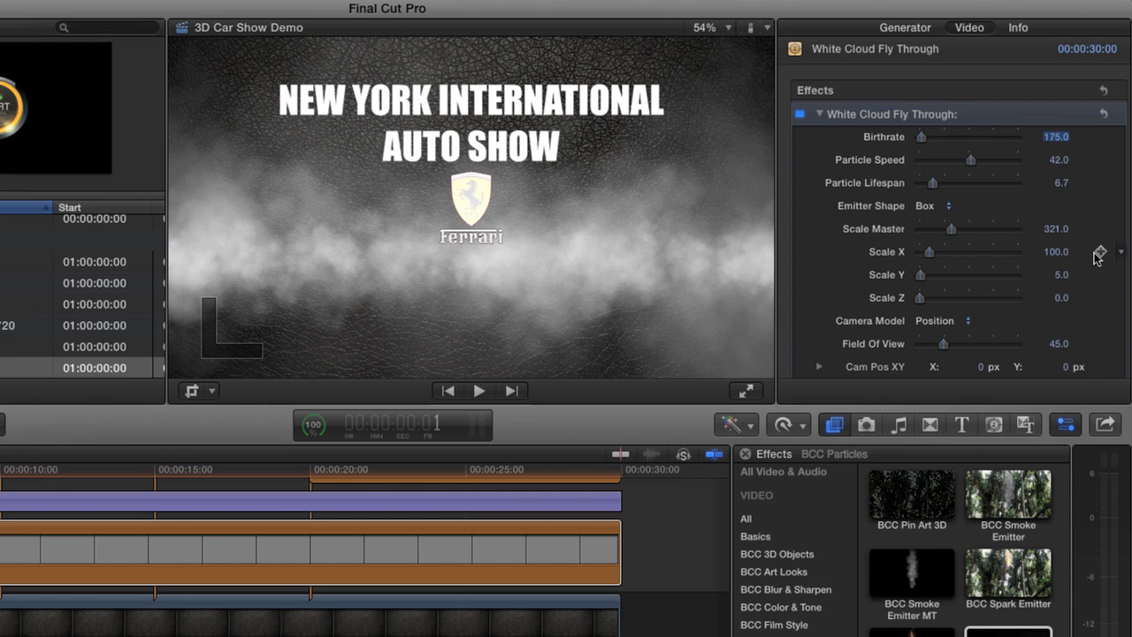
pyautogui.scroll(-5, 1097, 256)
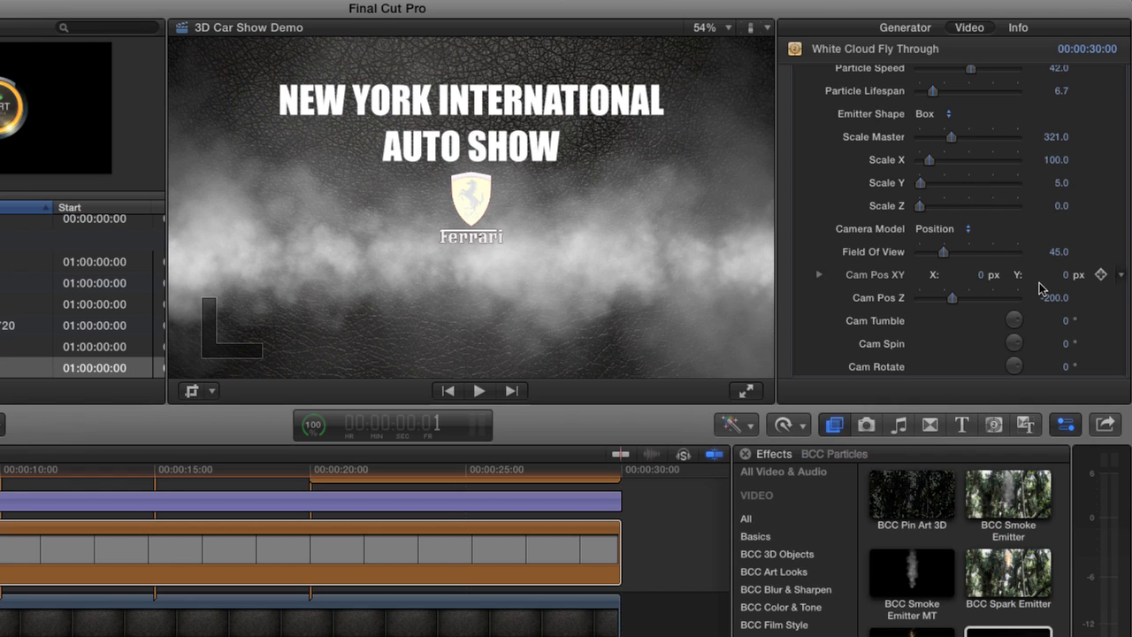
pyautogui.moveTo(1065, 275); pyautogui.dragTo(1066, 268)
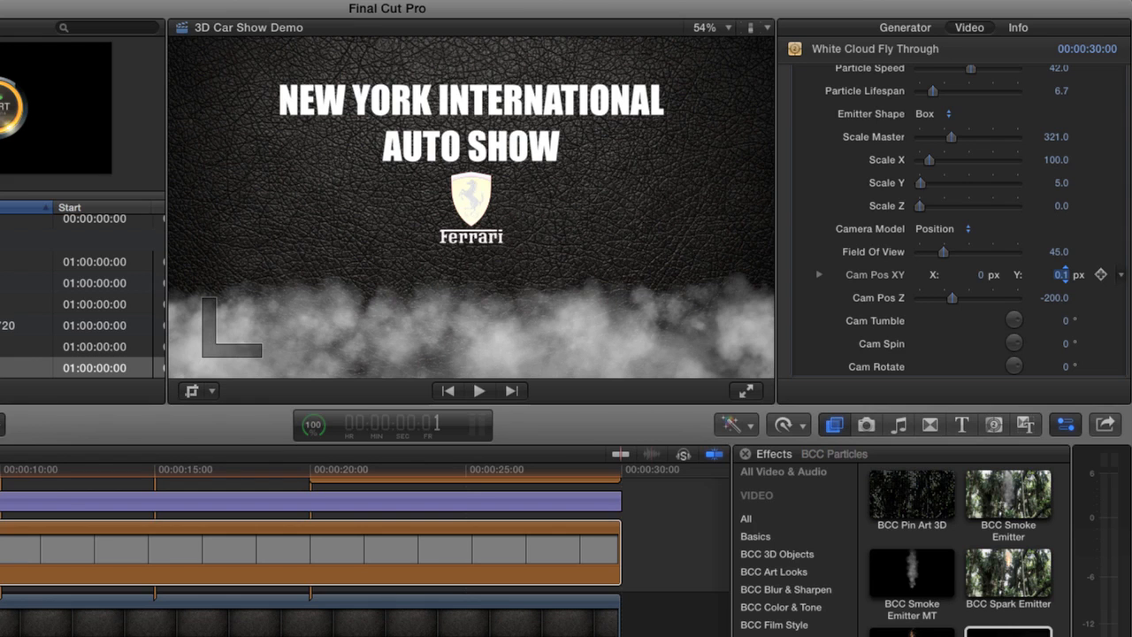
pyautogui.write('.05')
pyautogui.press('Return')
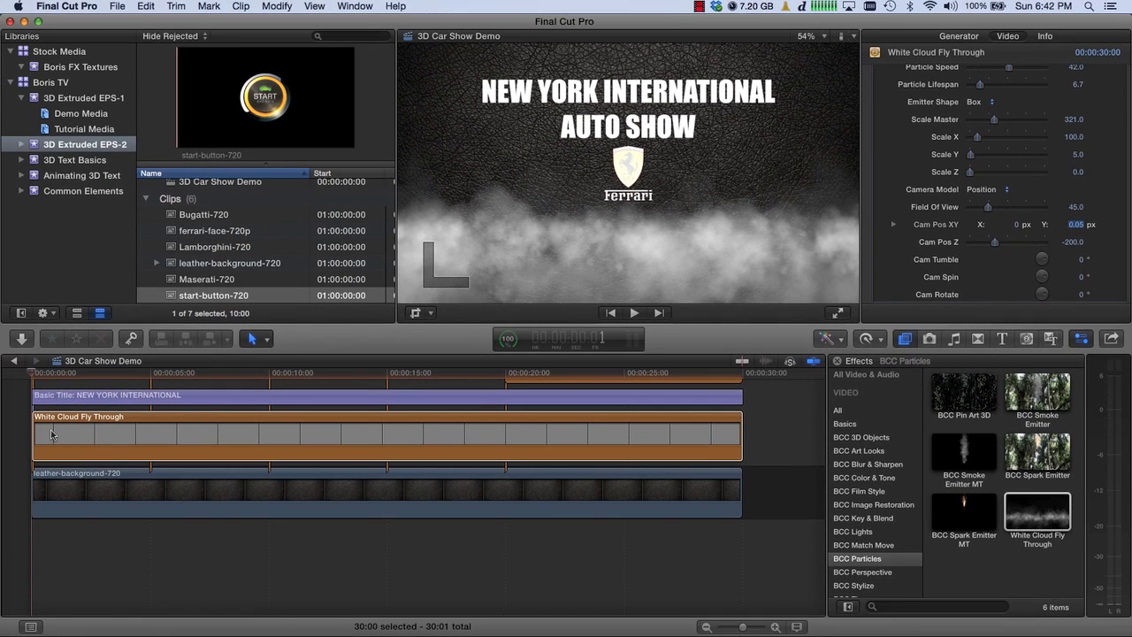
# Step: Lower the White Cloud Fly Through clip's compositing opacity to roughly half through its video animation, and check the frame at 2:19
pyautogui.click(50, 434)
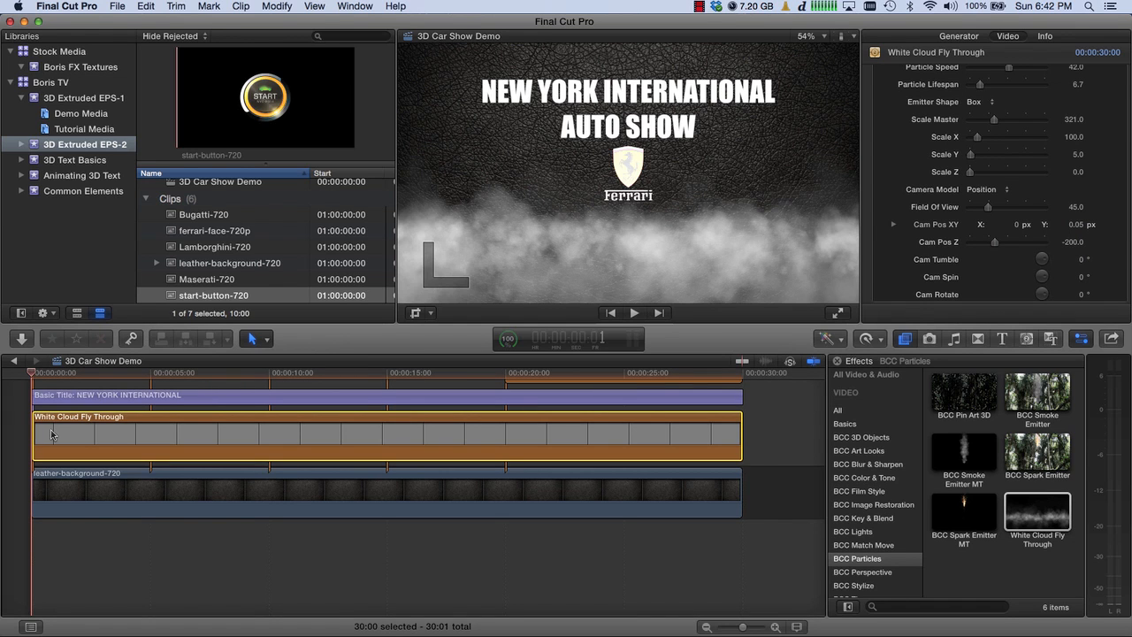
pyautogui.hotkey('ctrl', 'v')
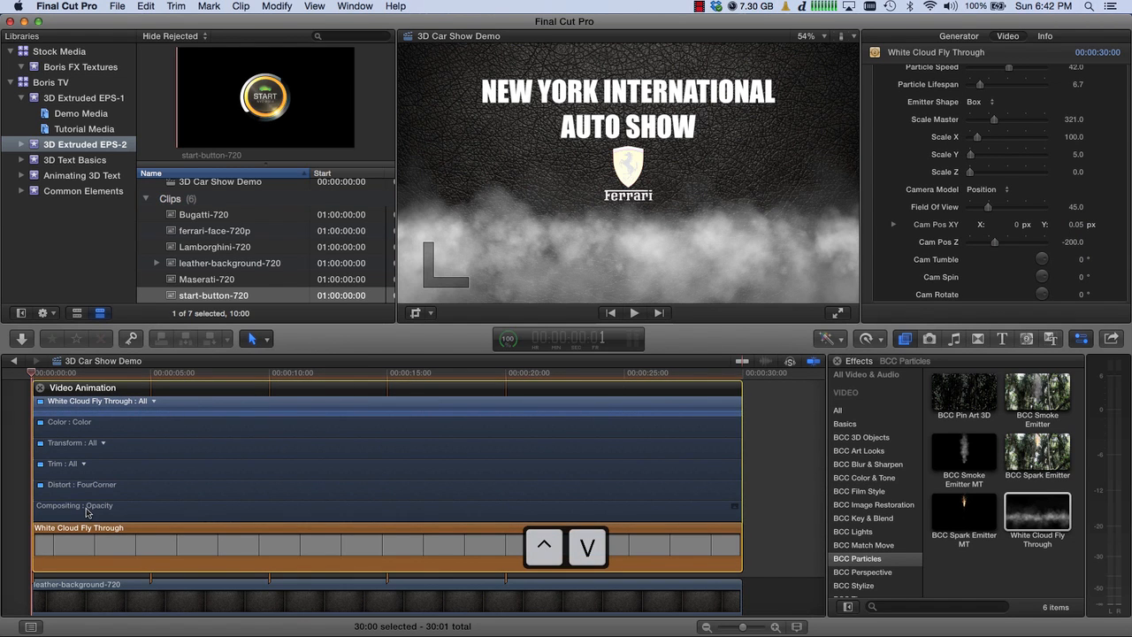
pyautogui.doubleClick(86, 511)
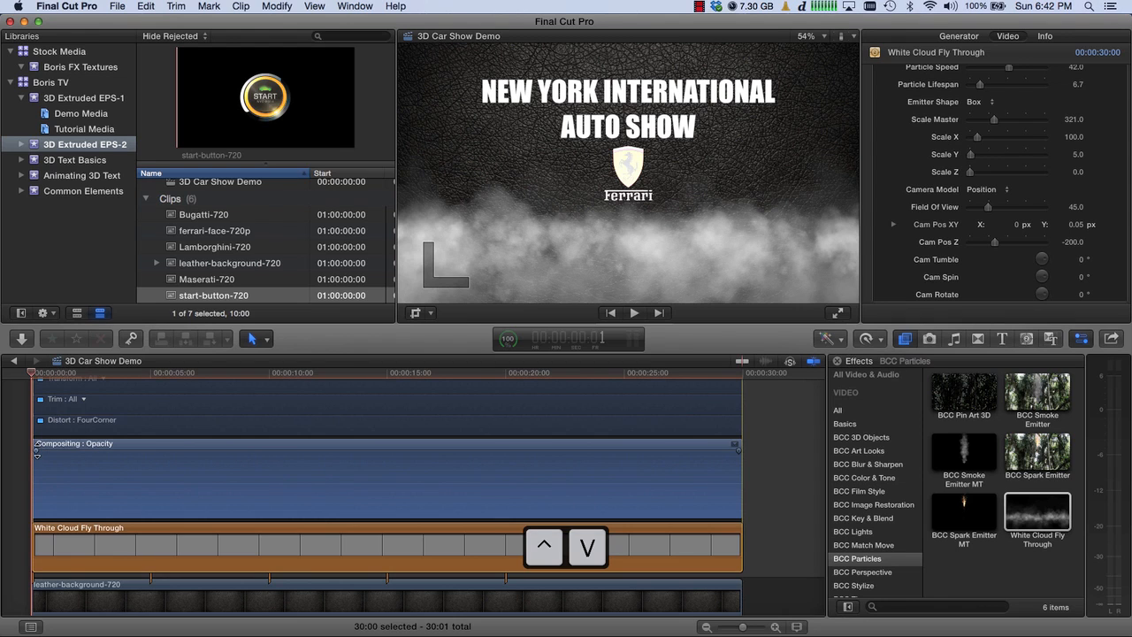
pyautogui.moveTo(126, 456)
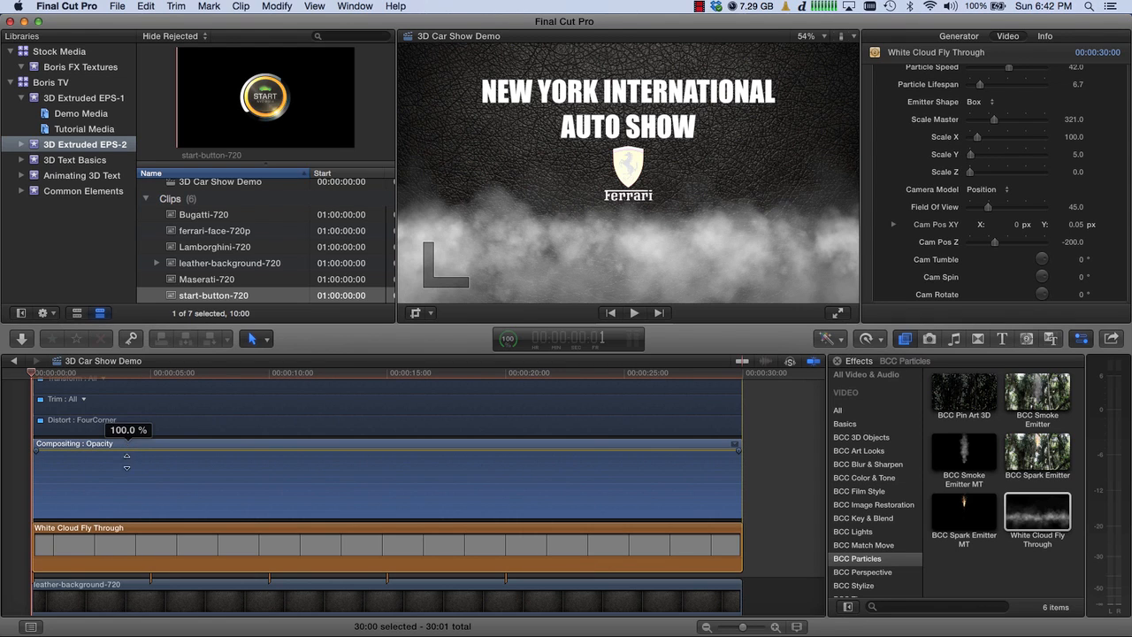
pyautogui.moveTo(127, 461); pyautogui.dragTo(126, 480)
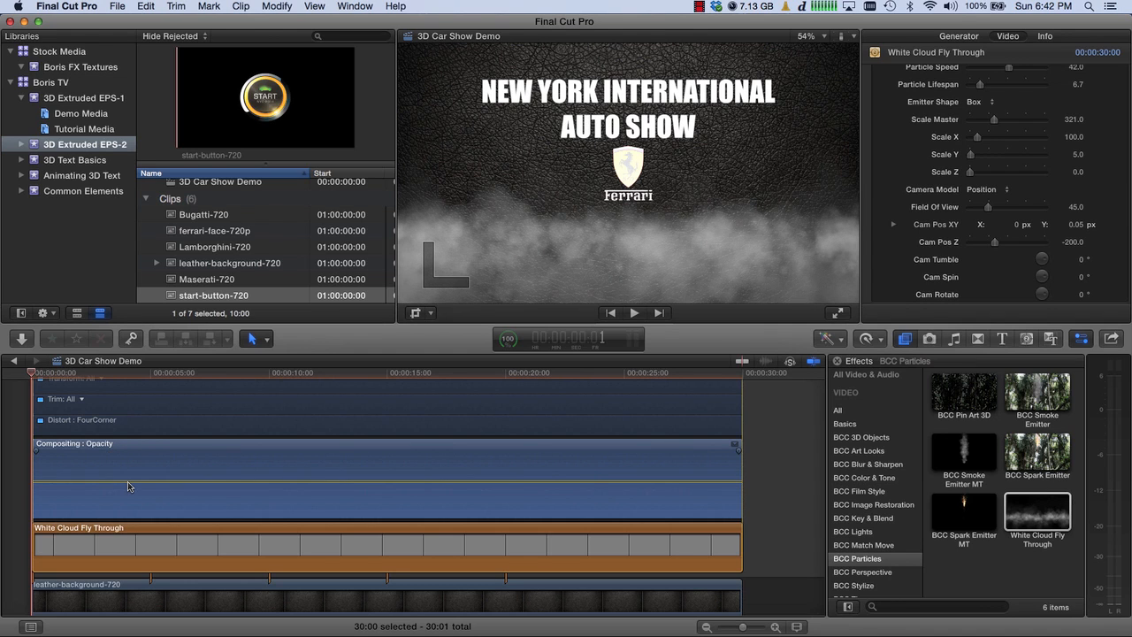
pyautogui.hotkey('ctrl', 'v')
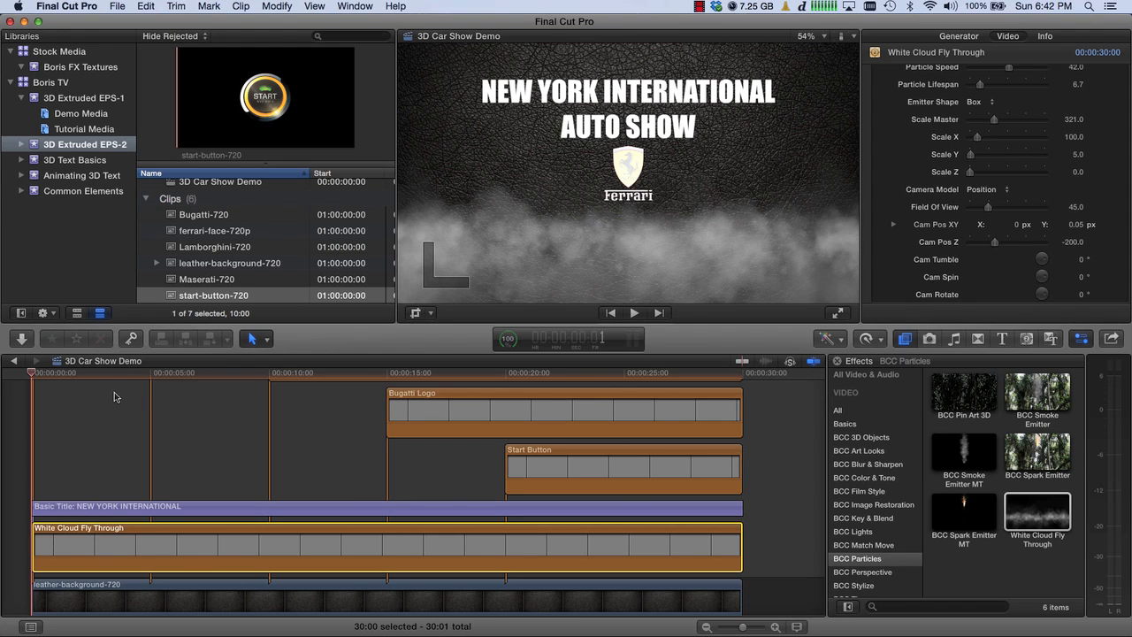
pyautogui.click(97, 373)
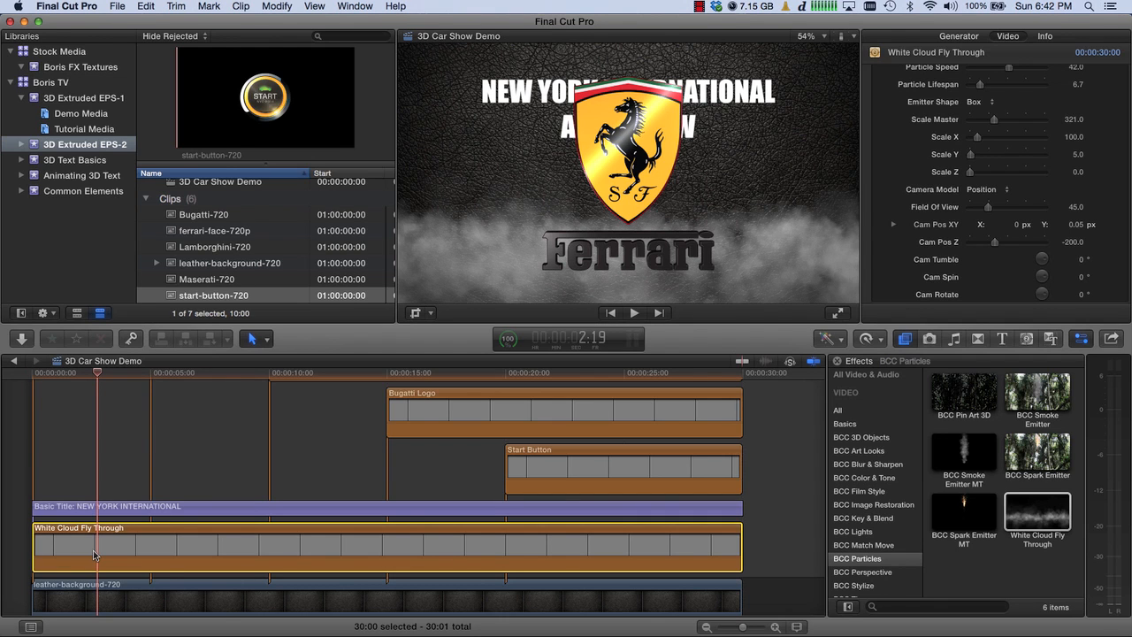
# Step: Split the Ferrari Logo clip at 7:00 with the Blade tool
pyautogui.press('v')
pyautogui.click(153, 428)
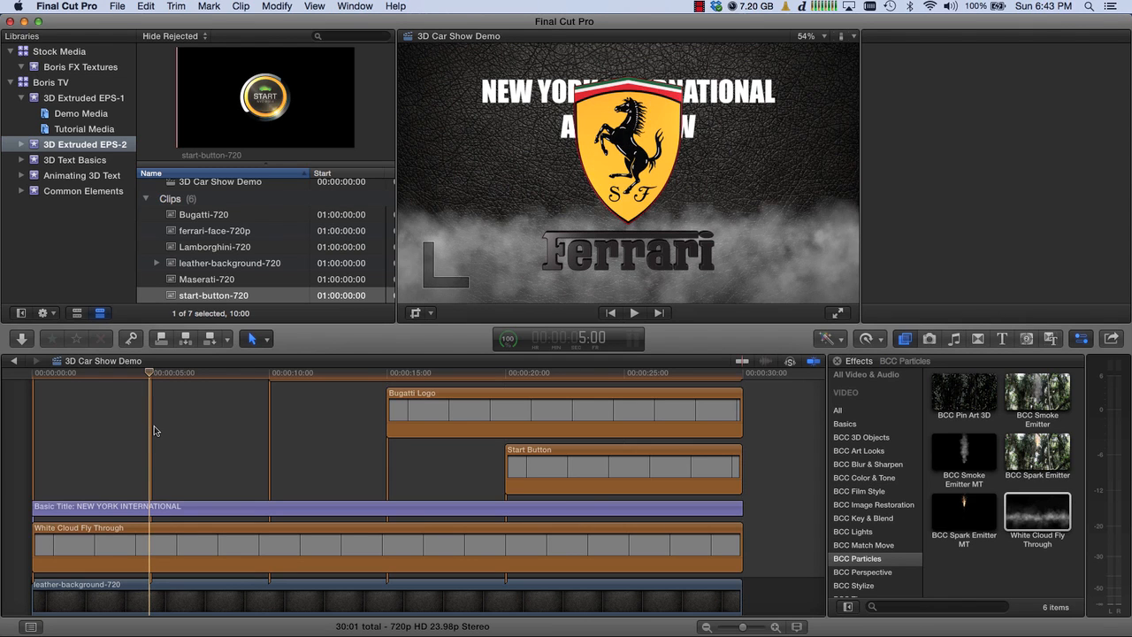
pyautogui.click(198, 428)
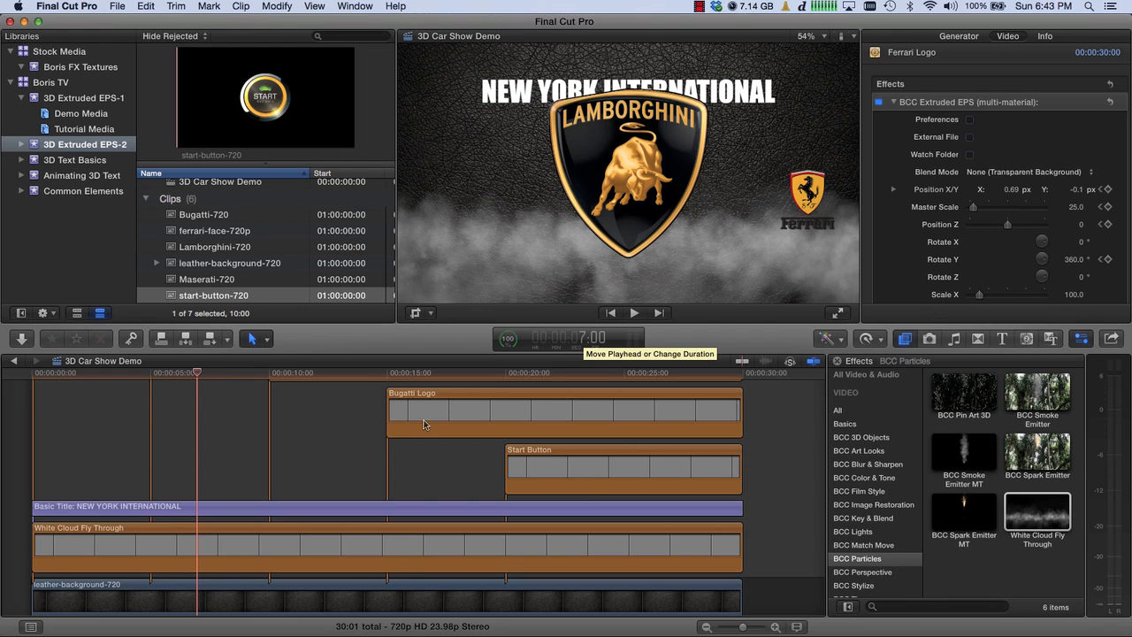
pyautogui.scroll(5, 220, 433)
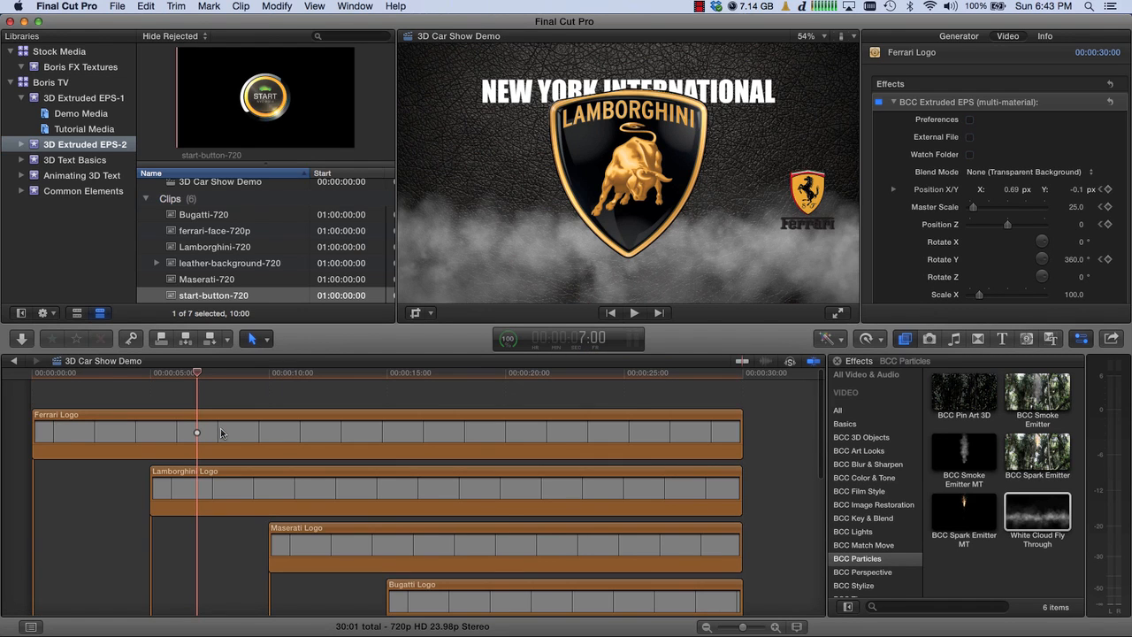
pyautogui.click(199, 428)
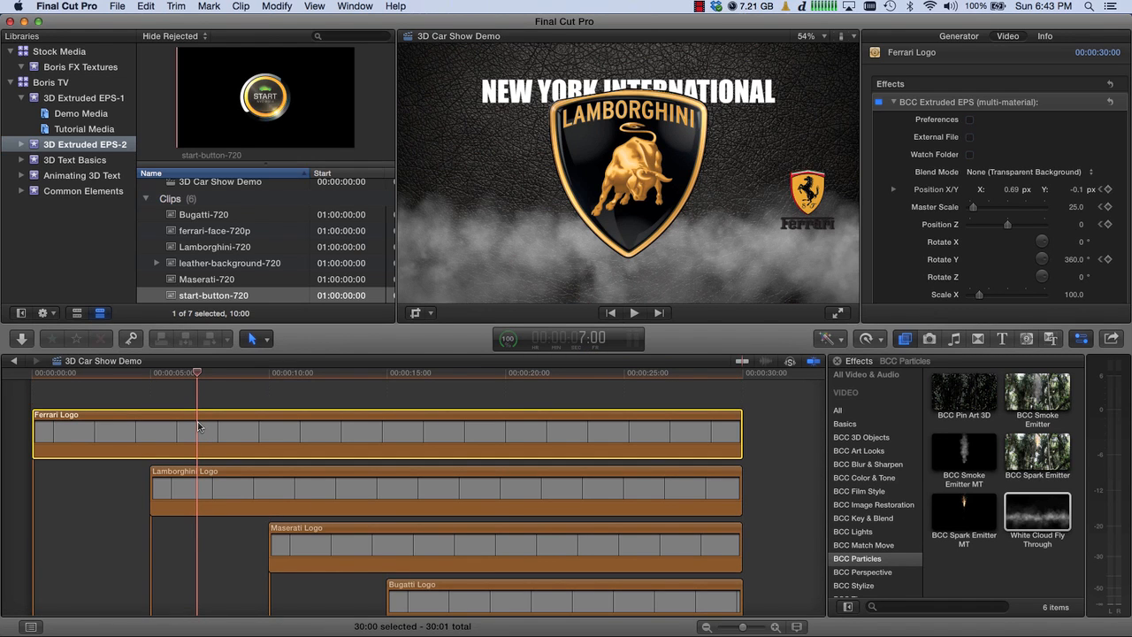
pyautogui.press('b')
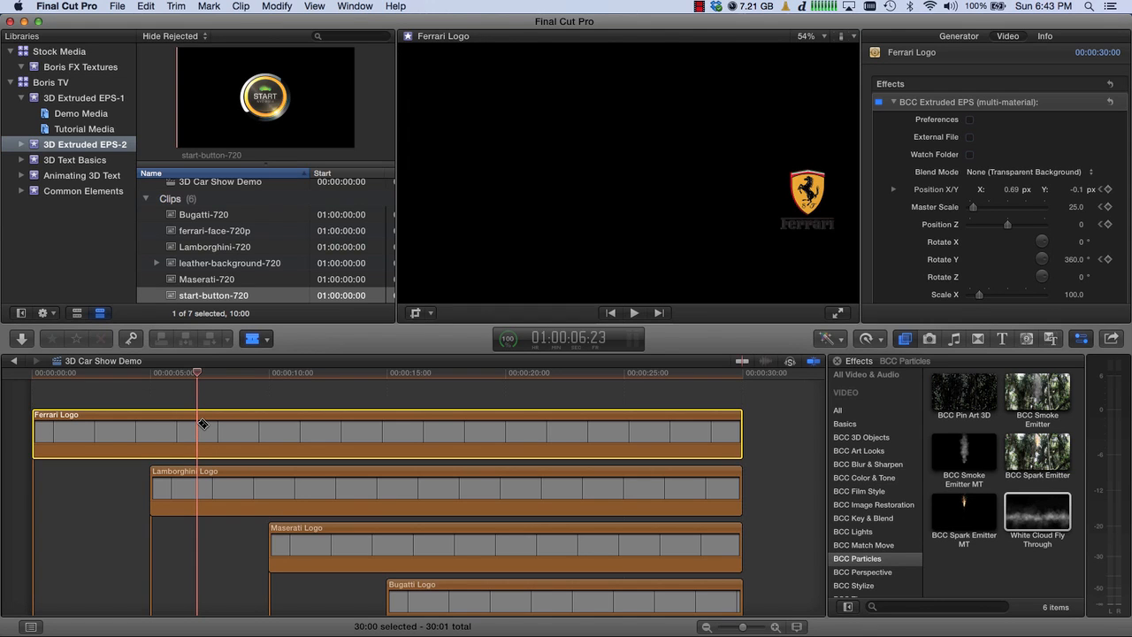
pyautogui.click(202, 425)
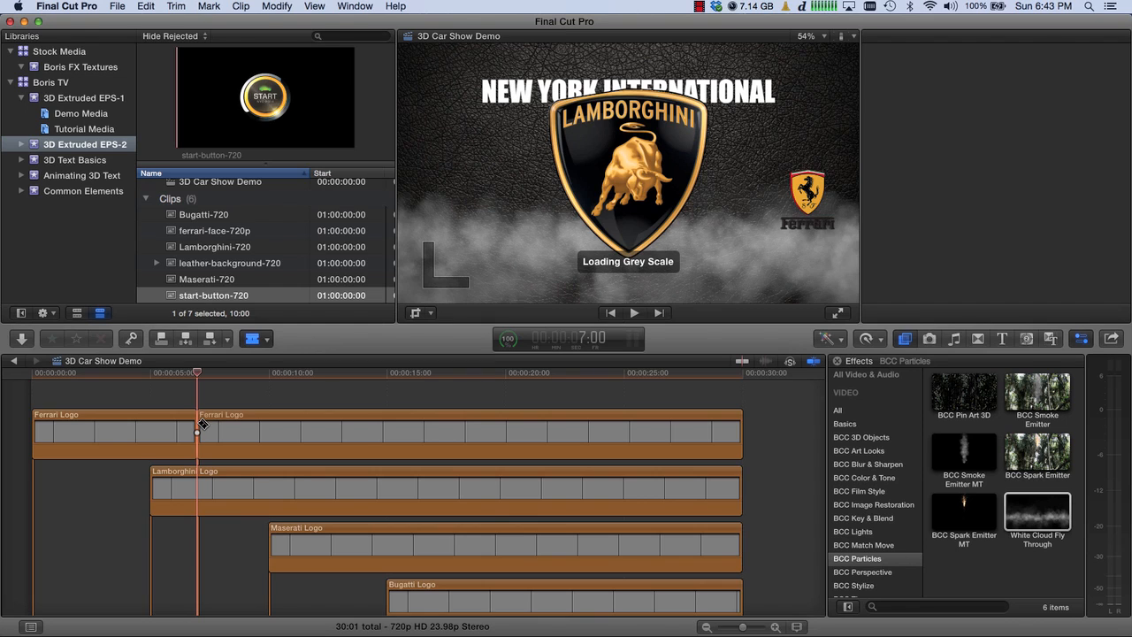
# Step: Move the later Ferrari Logo segment beneath the White Cloud Fly Through clip, directly above the leather background, keeping its start at 7:00
pyautogui.press('a')
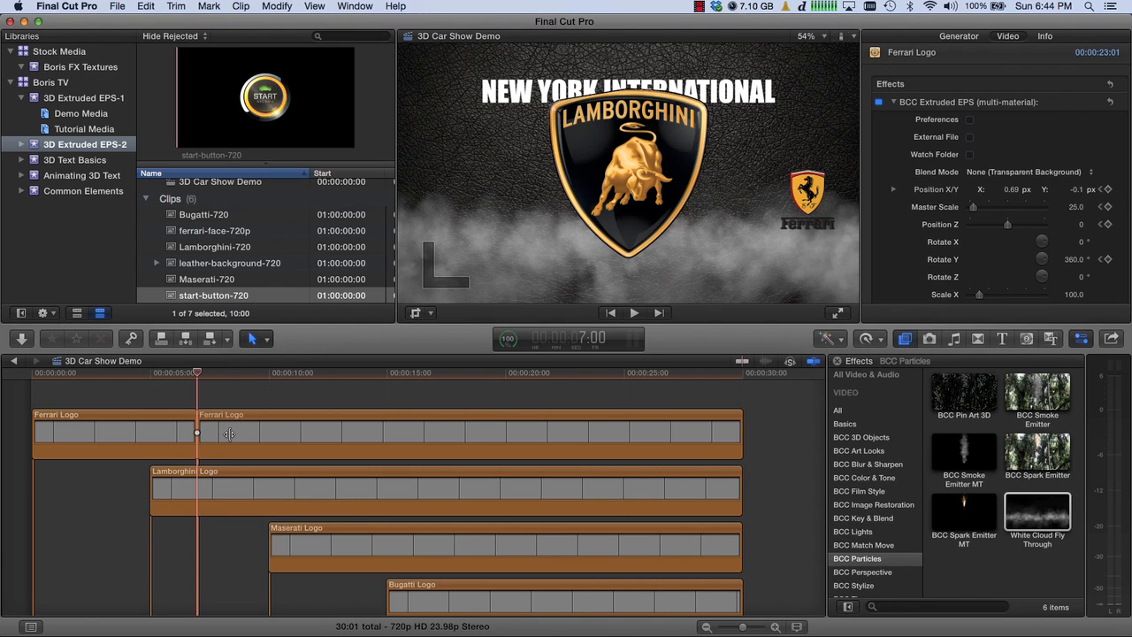
pyautogui.click(229, 435)
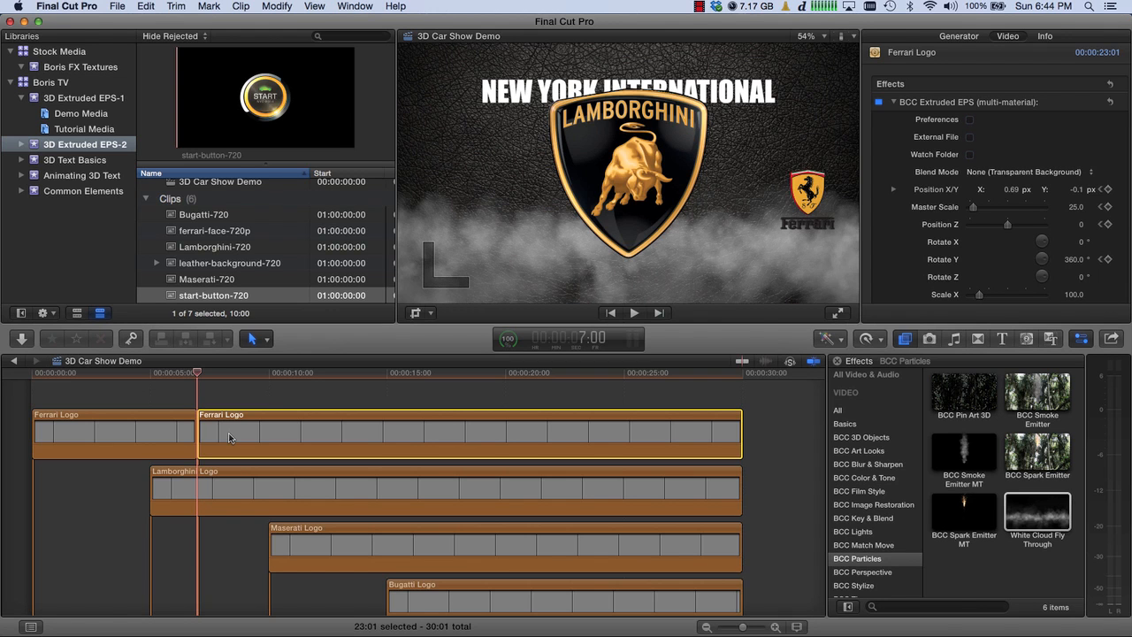
pyautogui.moveTo(229, 438)
pyautogui.mouseDown()
pyautogui.moveTo(229, 605)
pyautogui.moveTo(226, 419)
pyautogui.moveTo(226, 433)
pyautogui.mouseUp()
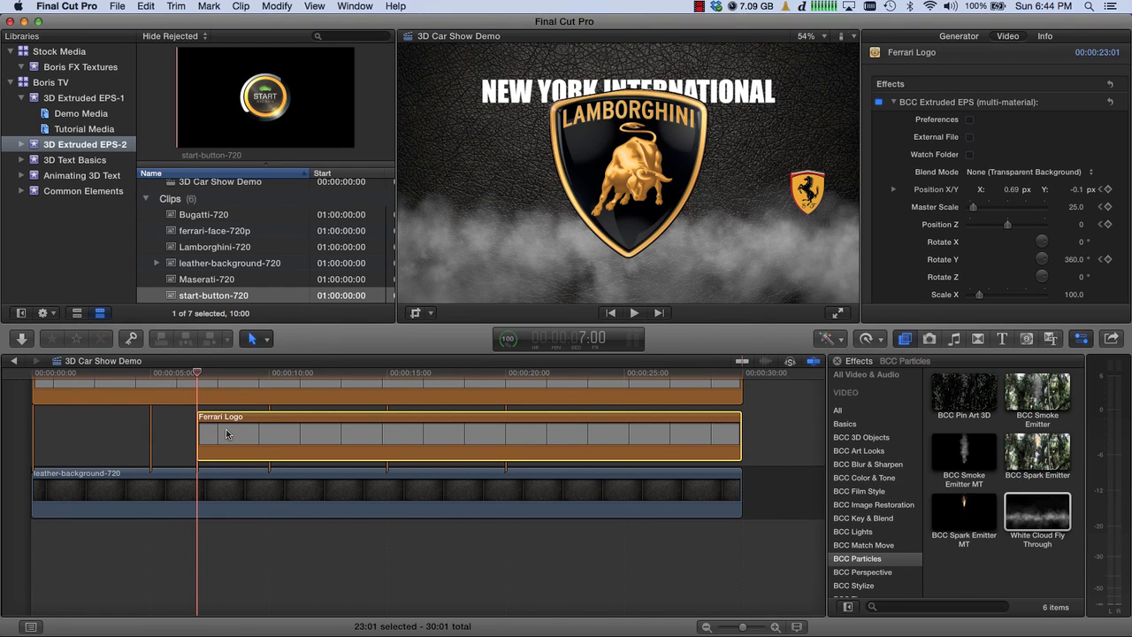
# Step: Split the Lamborghini Logo clip at 12:00 and move its later segment beneath the White Cloud Fly Through clip, above the Ferrari segment
pyautogui.scroll(5, 226, 434)
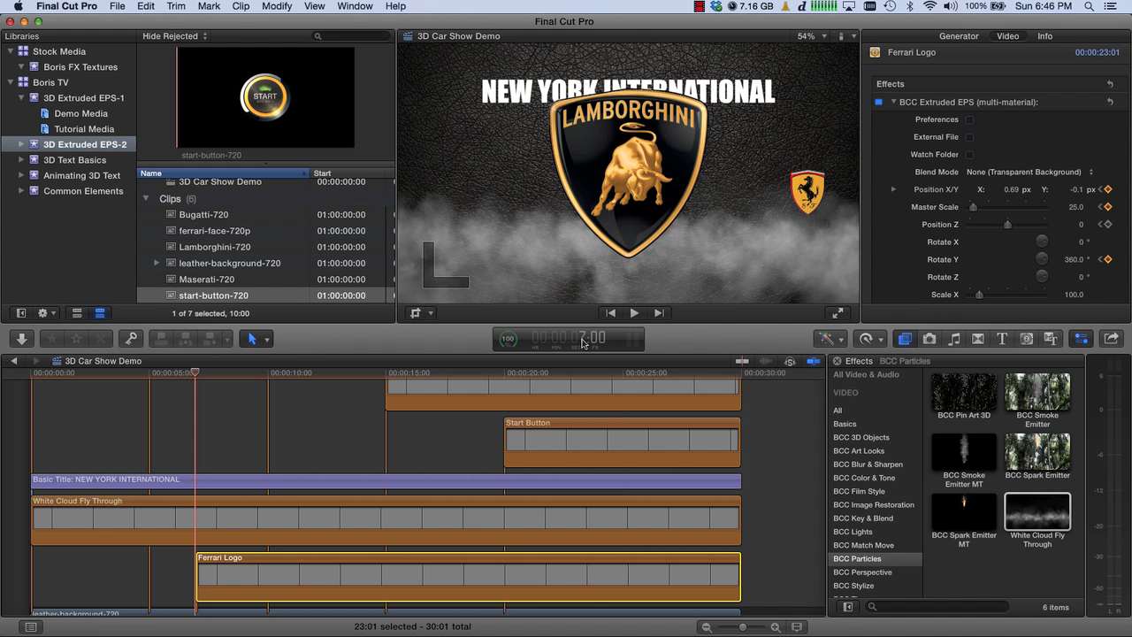
pyautogui.click(582, 343)
pyautogui.write('1200')
pyautogui.press('Return')
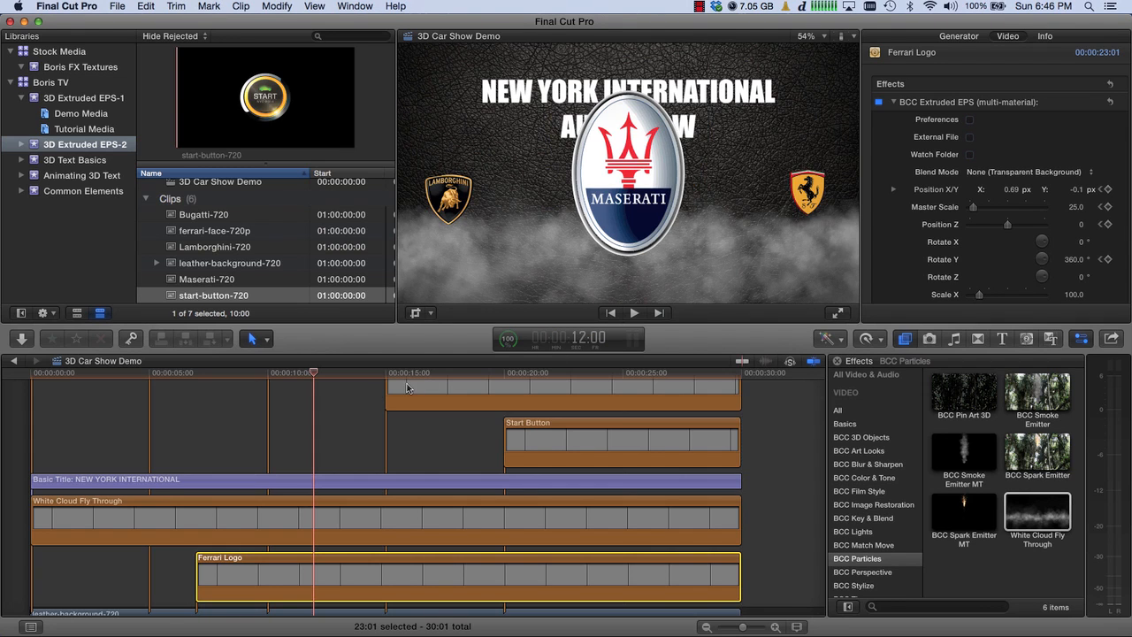
pyautogui.scroll(5, 340, 402)
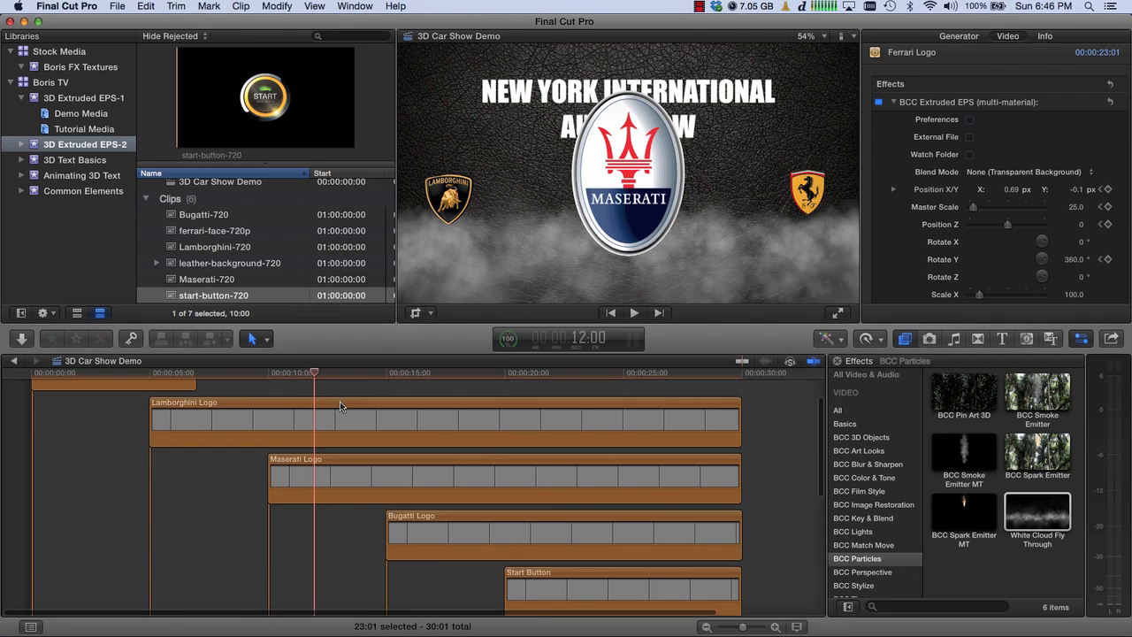
pyautogui.click(313, 426)
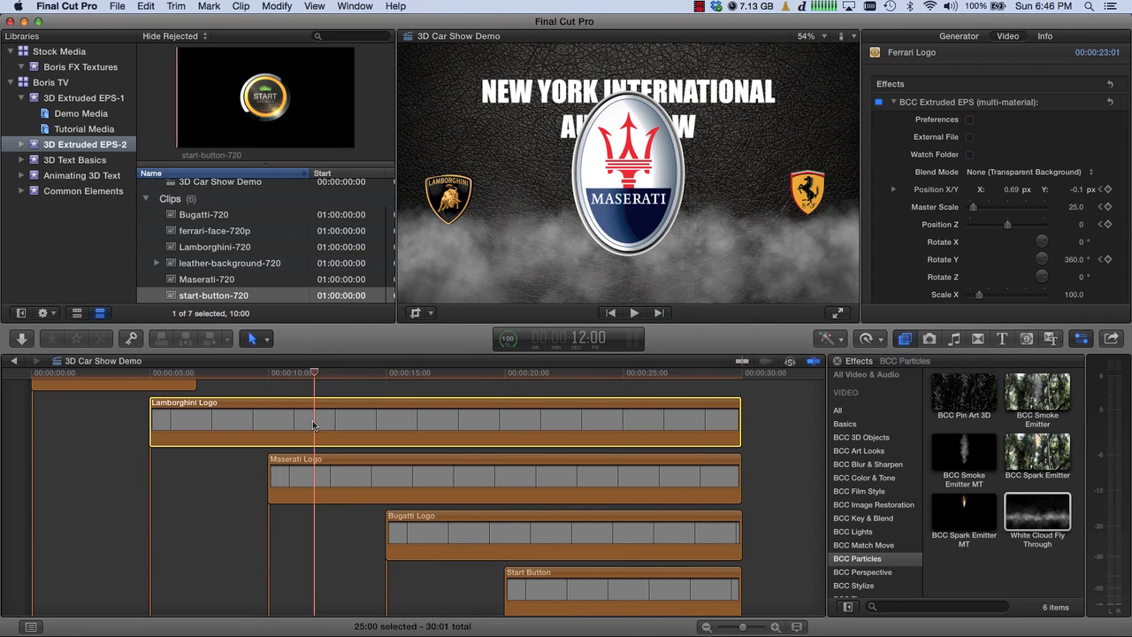
pyautogui.press('p')
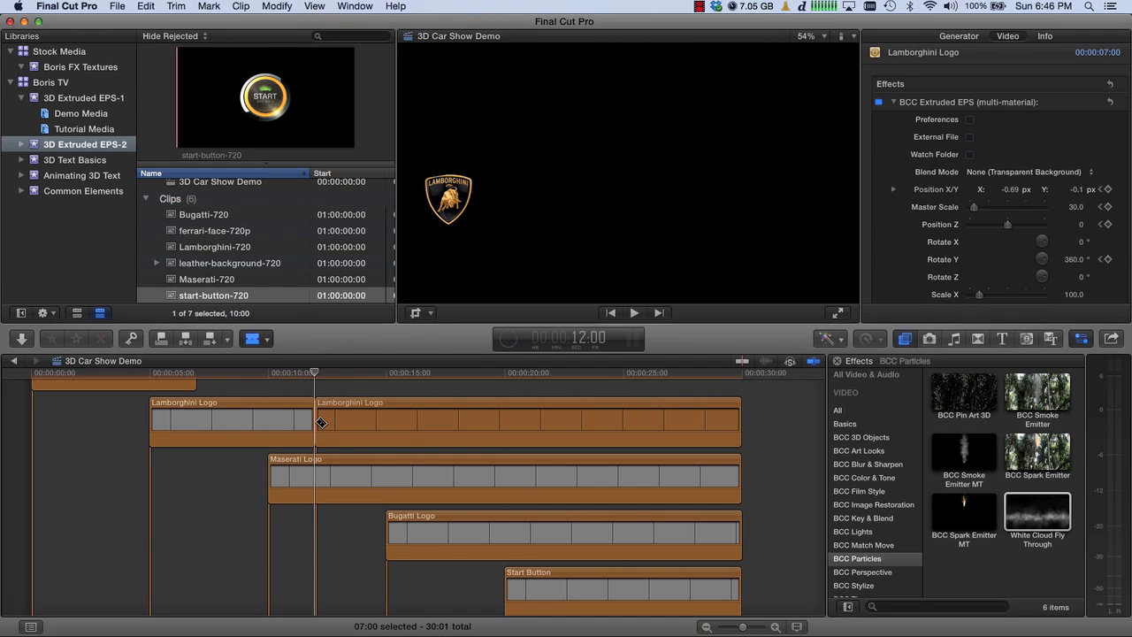
pyautogui.press('a')
pyautogui.moveTo(332, 419); pyautogui.dragTo(340, 395)
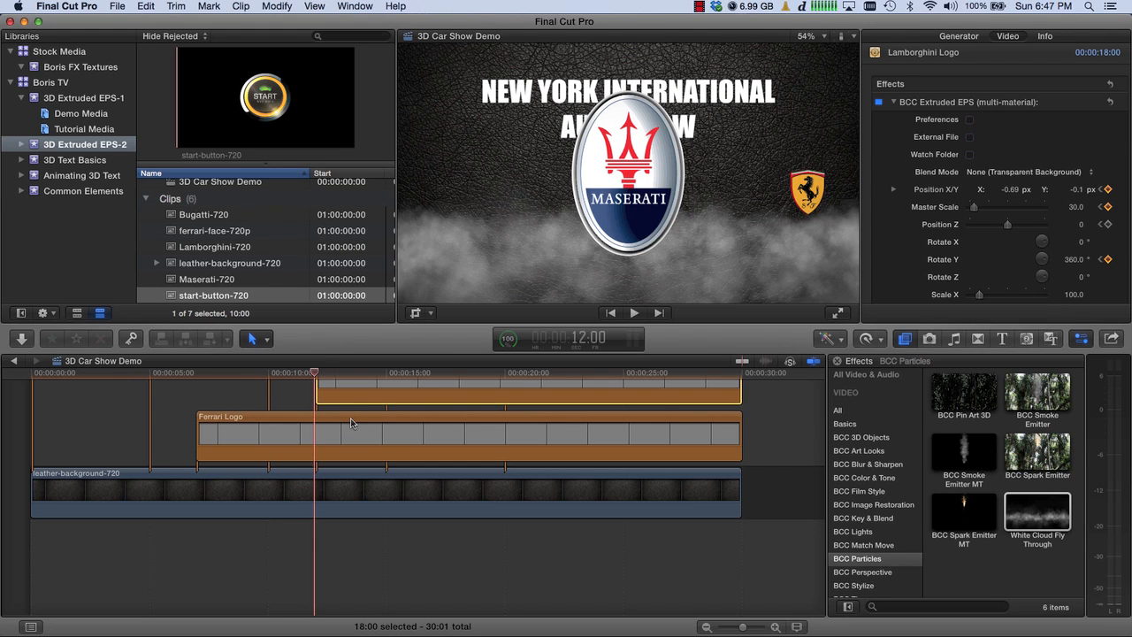
# Step: Split the Maserati Logo clip at 16:19, just before the growing Bugatti logo overlaps it
pyautogui.scroll(8, 351, 423)
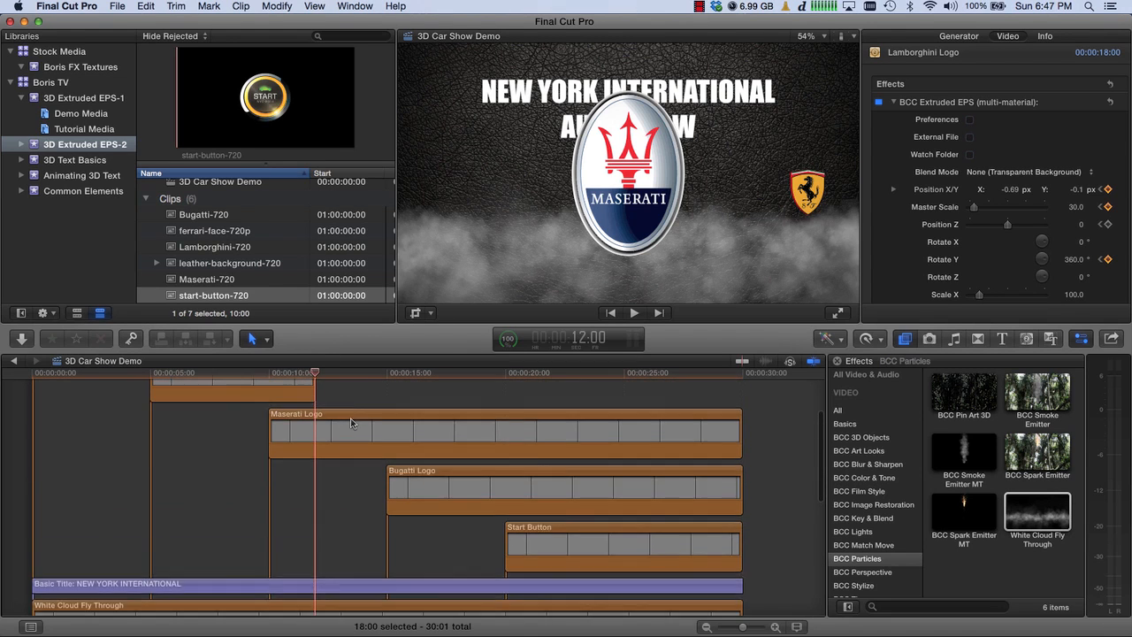
pyautogui.click(583, 341)
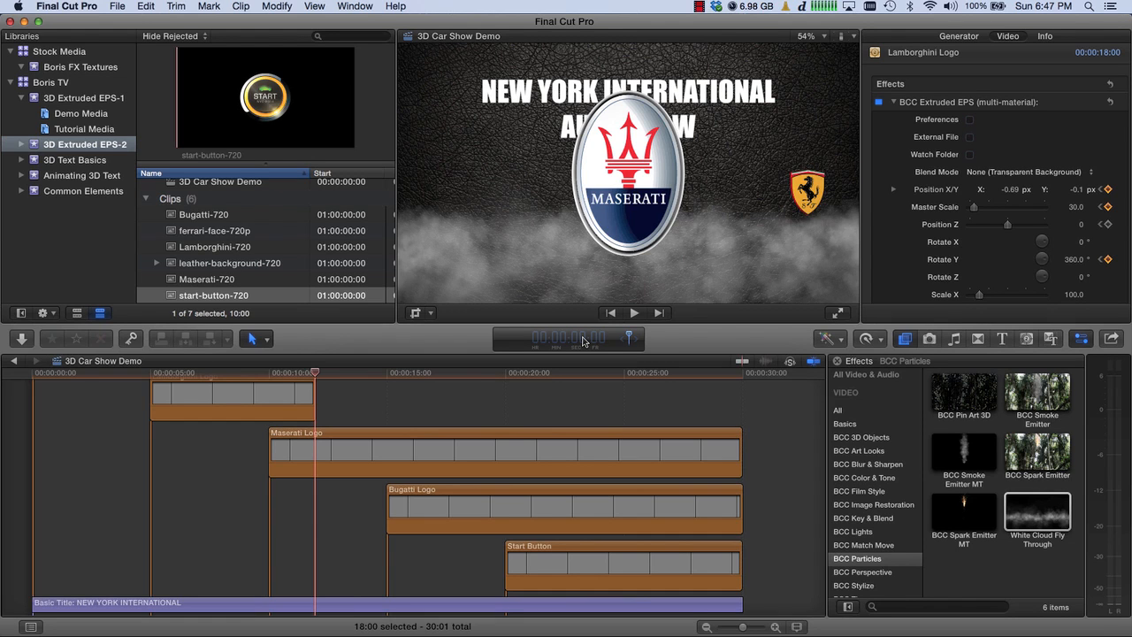
pyautogui.write('1700')
pyautogui.press('Return')
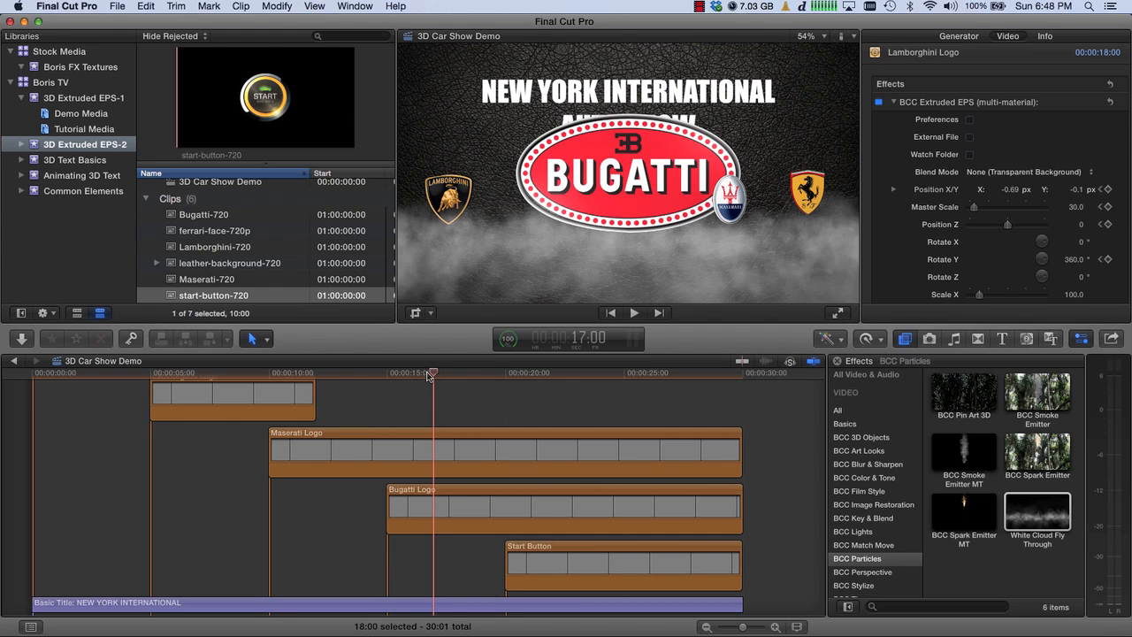
pyautogui.moveTo(428, 374); pyautogui.dragTo(425, 375)
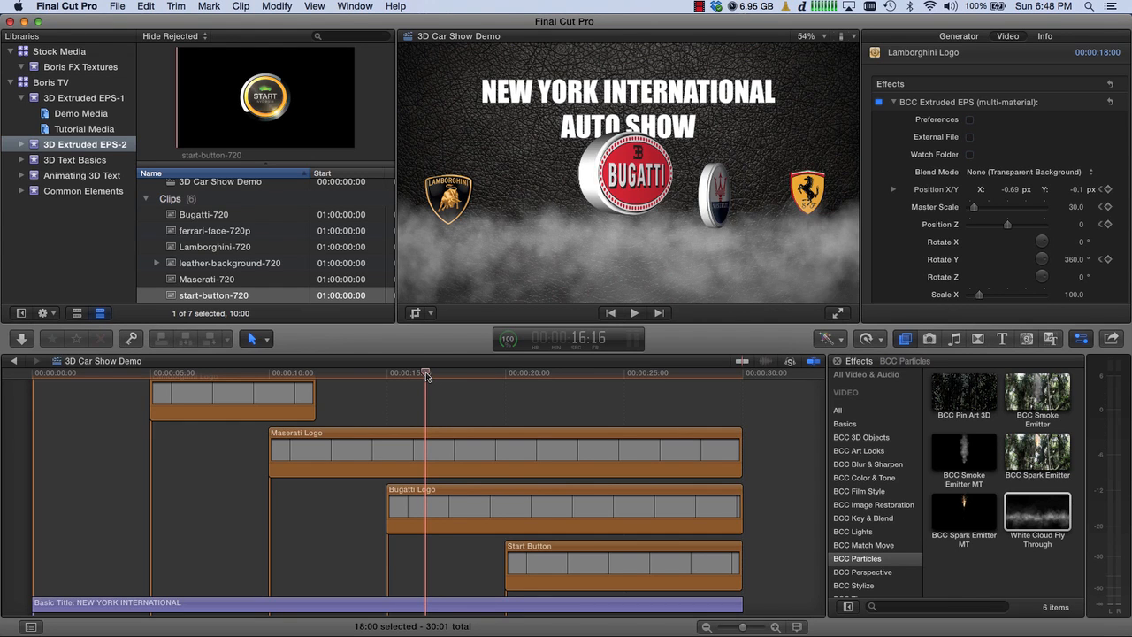
pyautogui.press('Right')
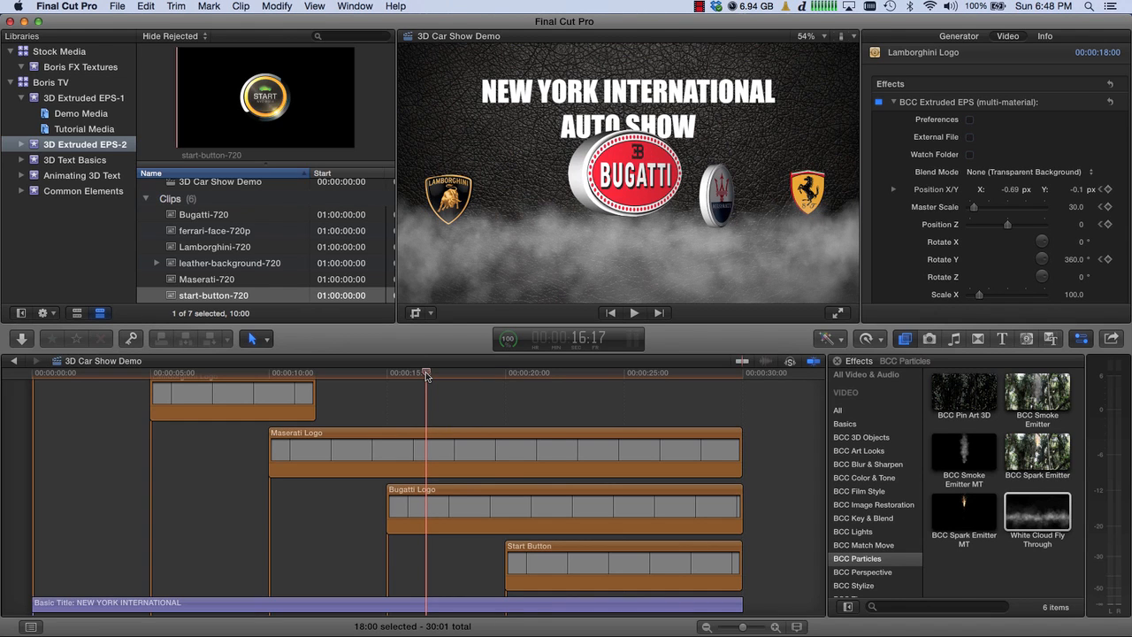
pyautogui.press('Right')
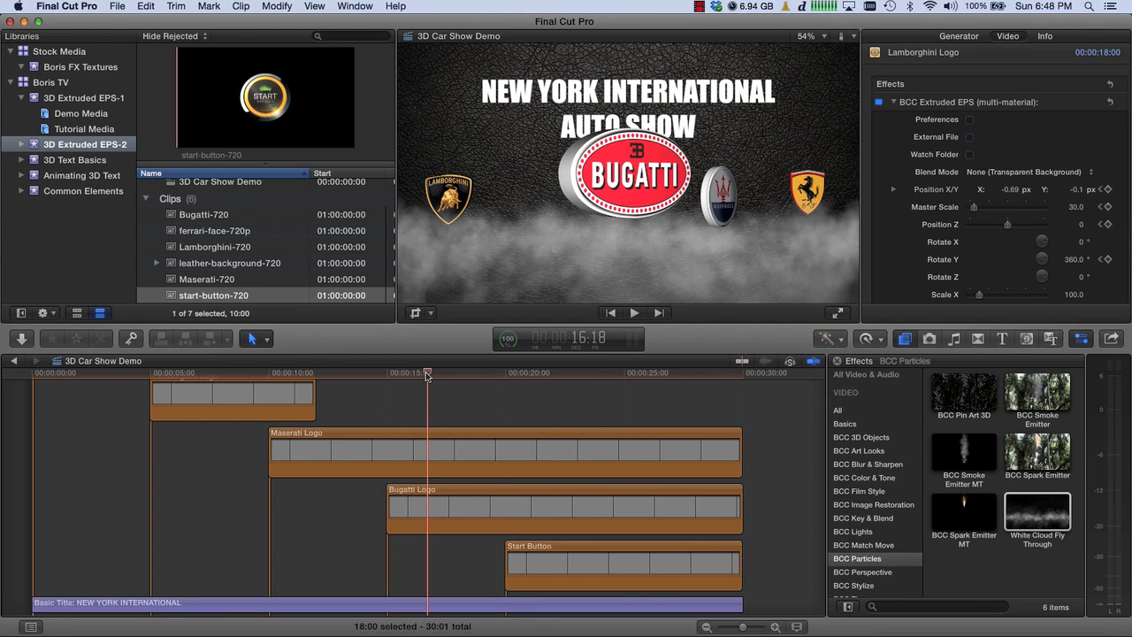
pyautogui.press('Right')
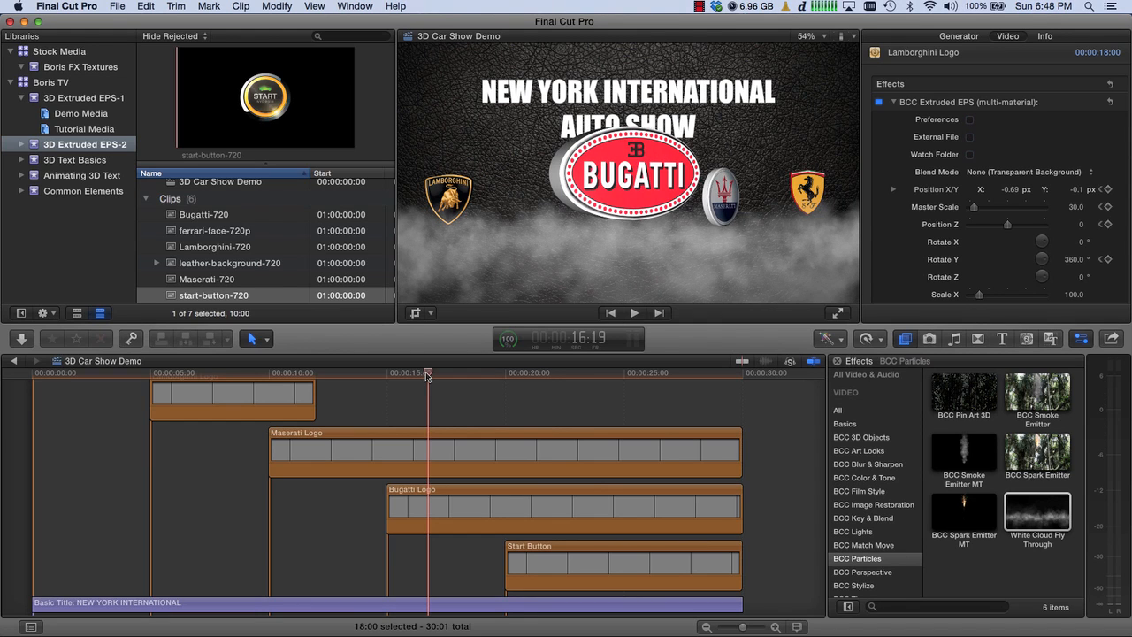
pyautogui.press('Right')
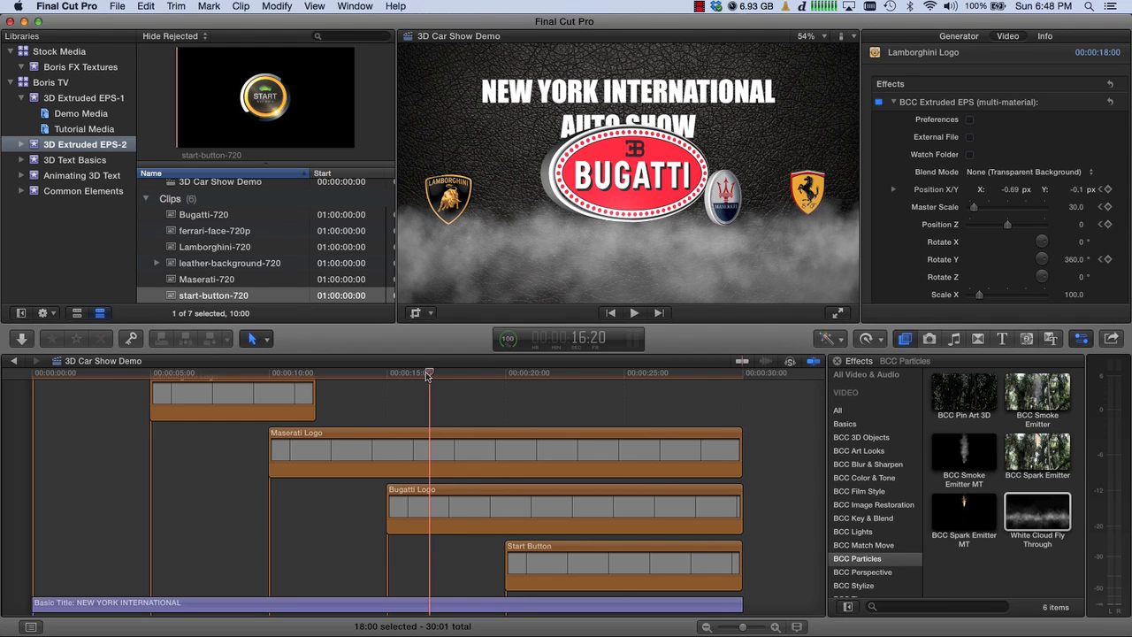
pyautogui.press('Left')
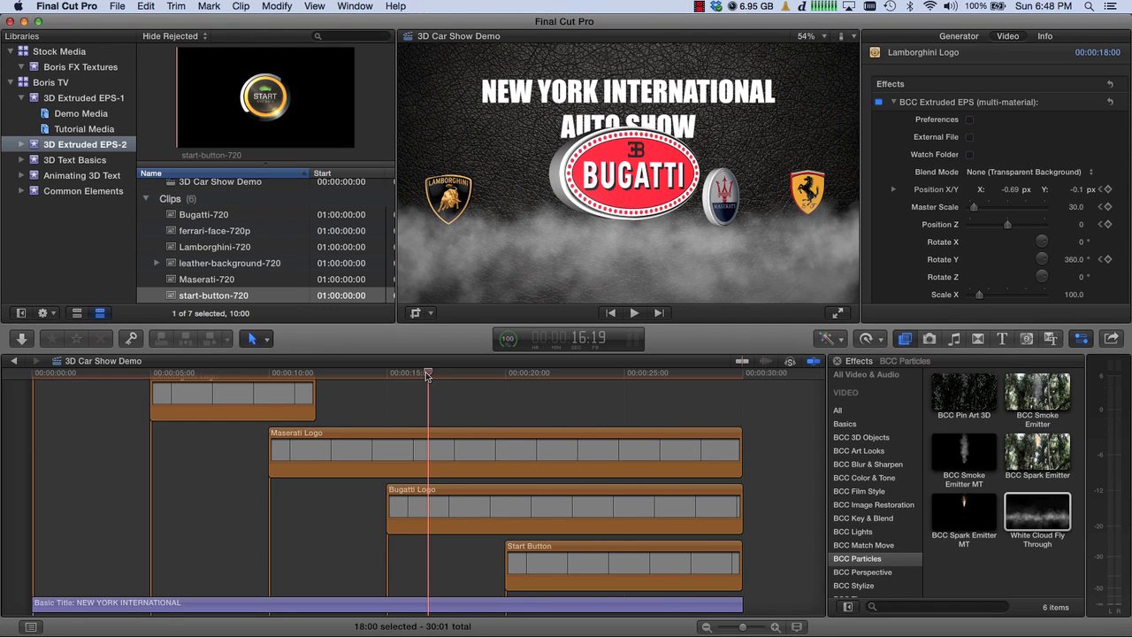
pyautogui.click(431, 455)
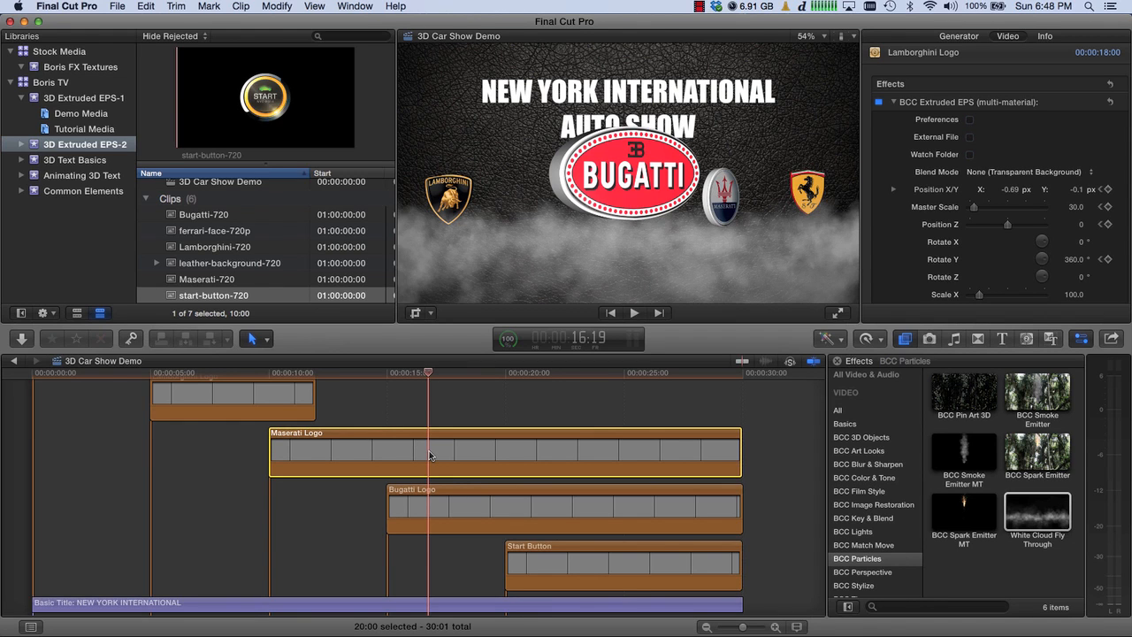
pyautogui.press('b')
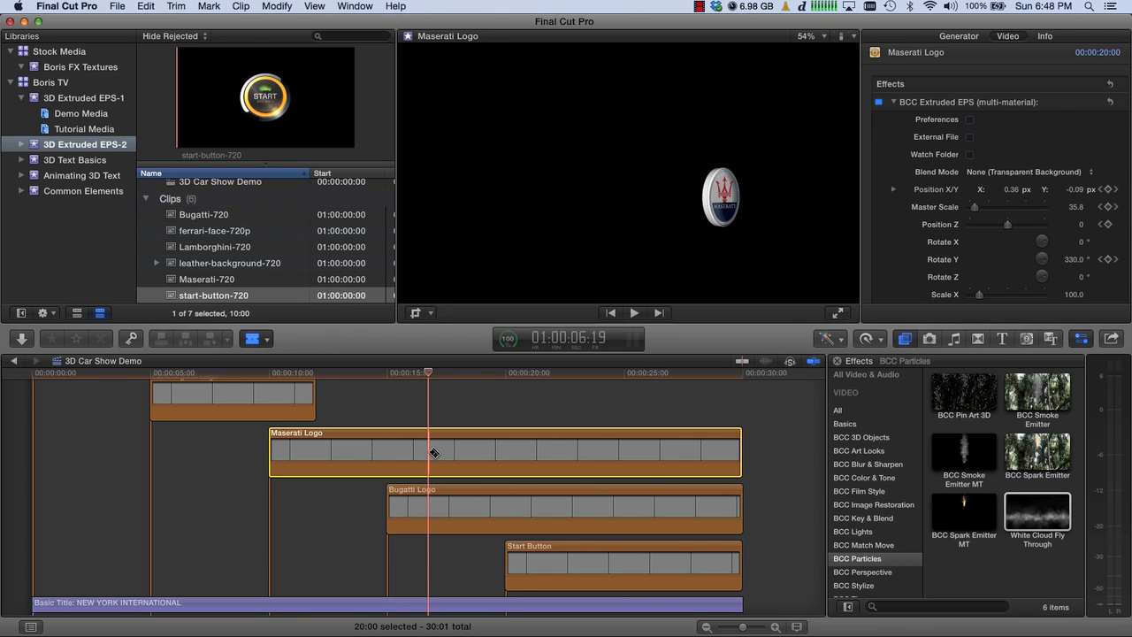
pyautogui.click(431, 453)
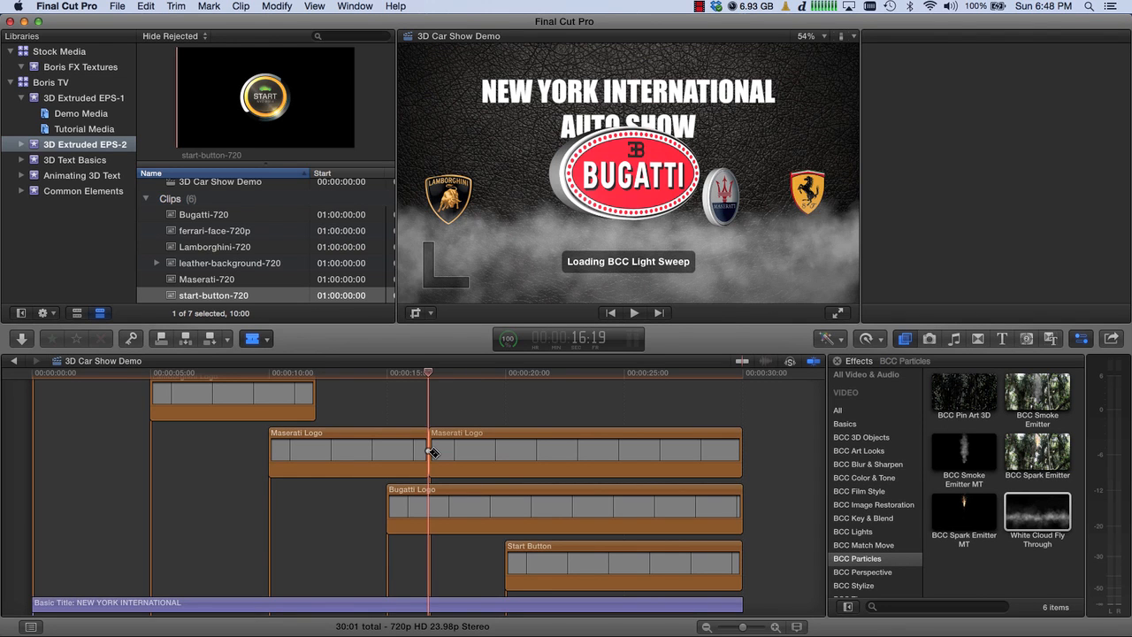
# Step: Move the later Maserati Logo segment beneath the White Cloud Fly Through clip, starting at 16:19, and check the layering at 17:12
pyautogui.press('a')
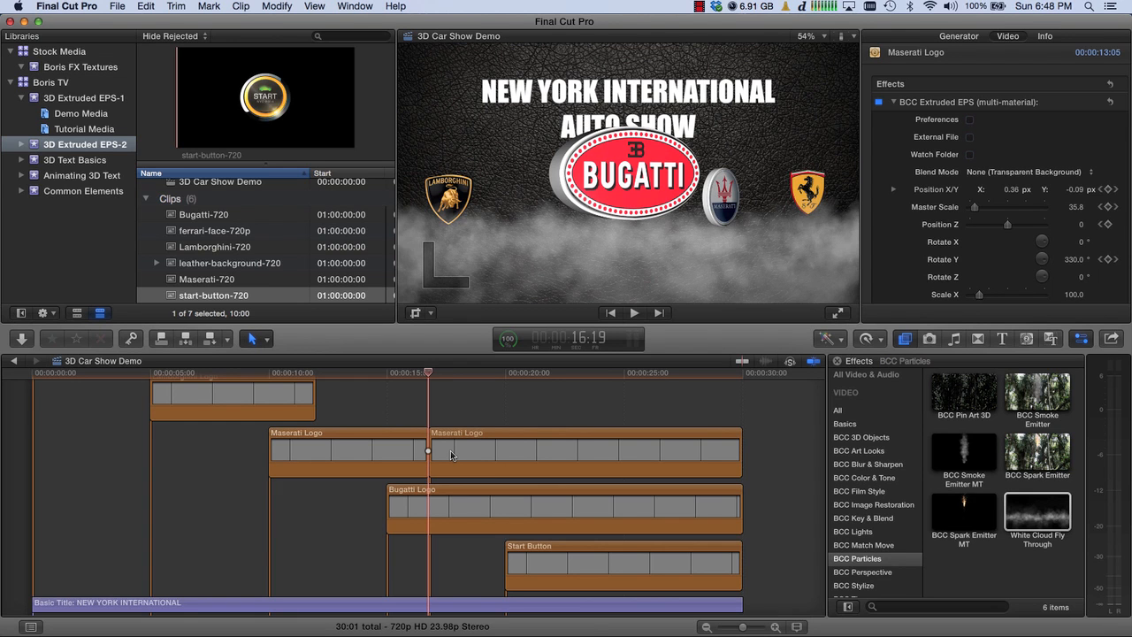
pyautogui.moveTo(450, 455)
pyautogui.mouseDown()
pyautogui.moveTo(450, 597)
pyautogui.moveTo(454, 473)
pyautogui.mouseUp()
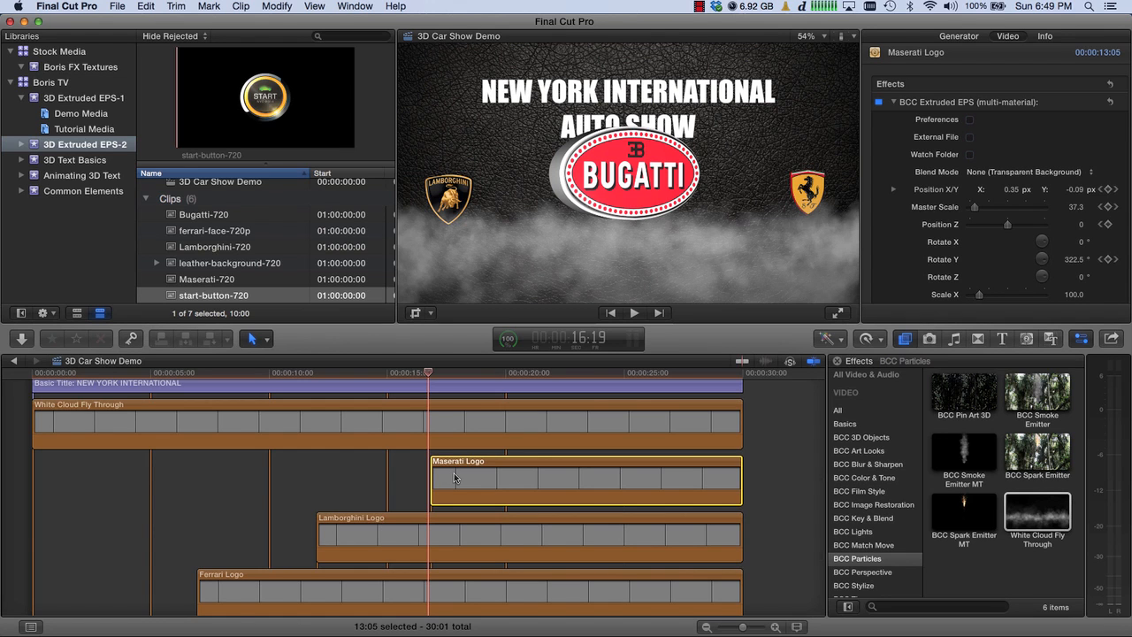
pyautogui.scroll(5, 454, 478)
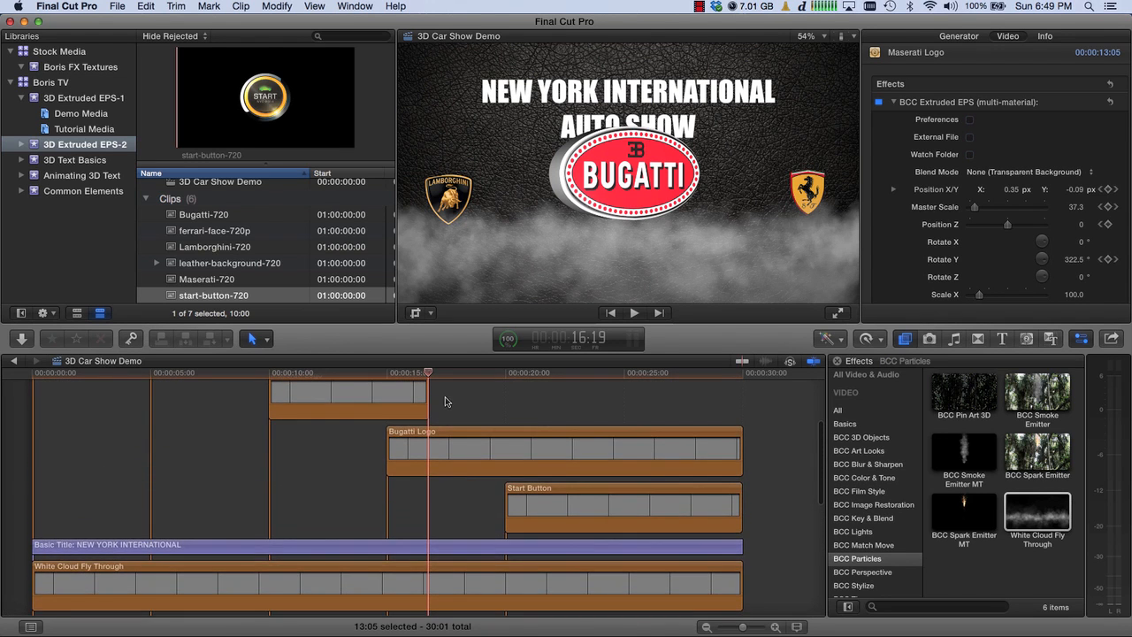
pyautogui.scroll(-3, 445, 396)
pyautogui.click(446, 374)
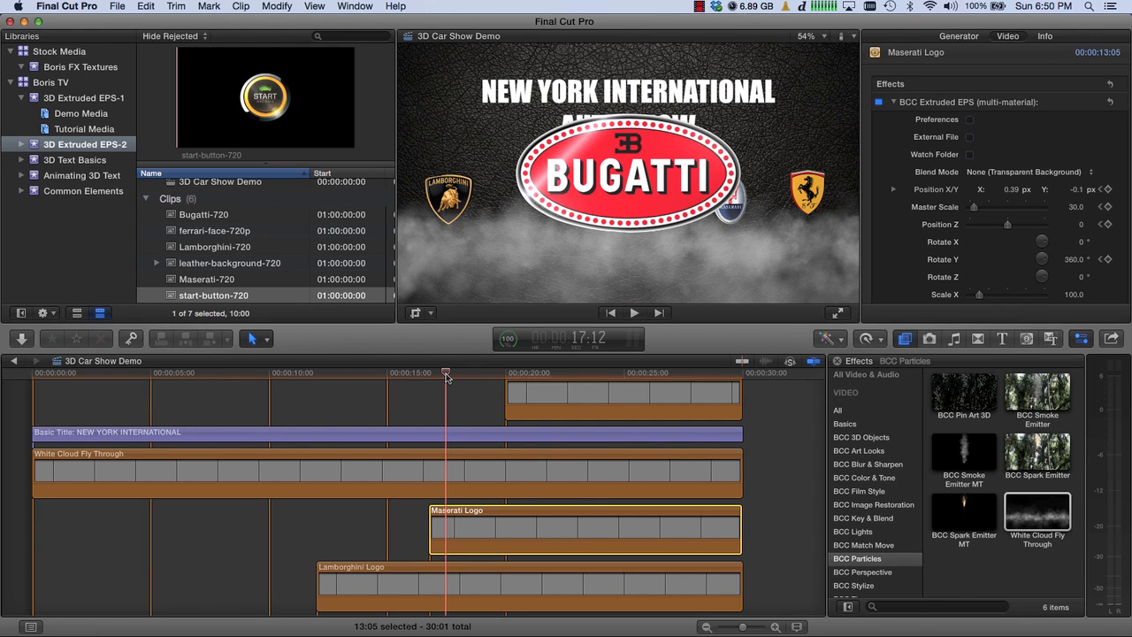
# Step: Review the start button with the four logos at 22:00, turn on skimming, and view the finished composition up to 27:15
pyautogui.scroll(4, 446, 375)
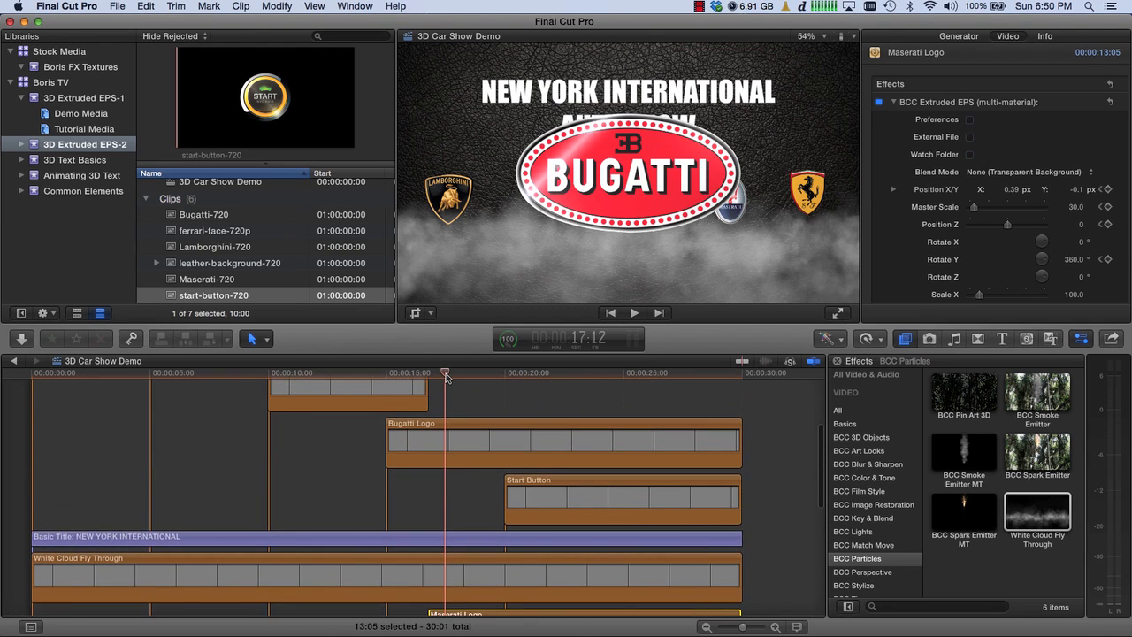
pyautogui.scroll(1, 446, 375)
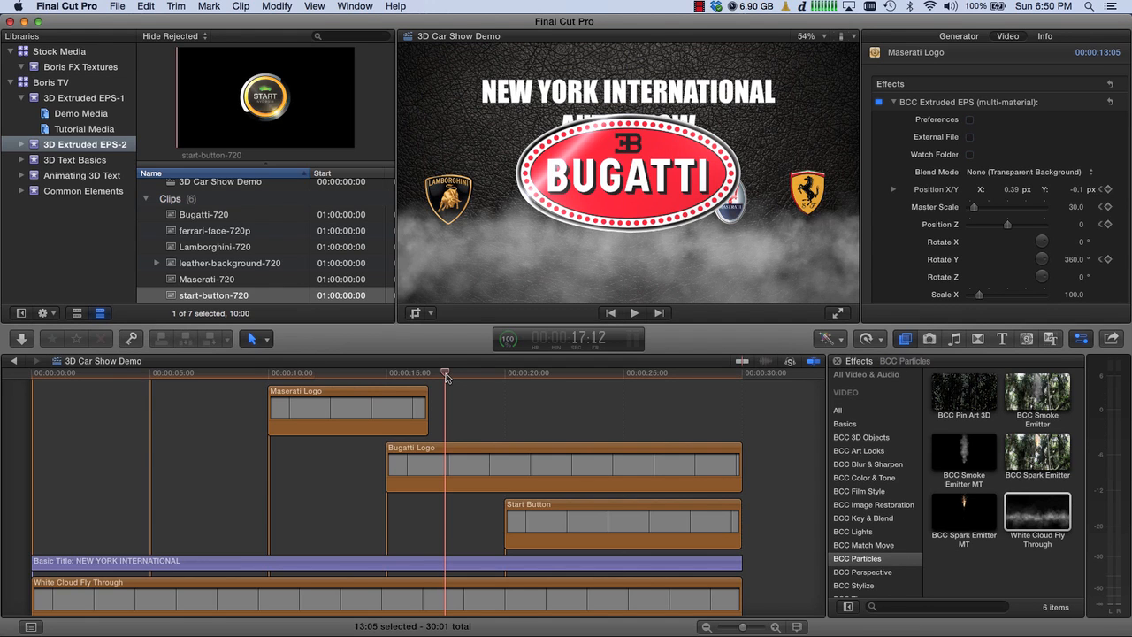
pyautogui.click(576, 343)
pyautogui.write('2200')
pyautogui.press('Return')
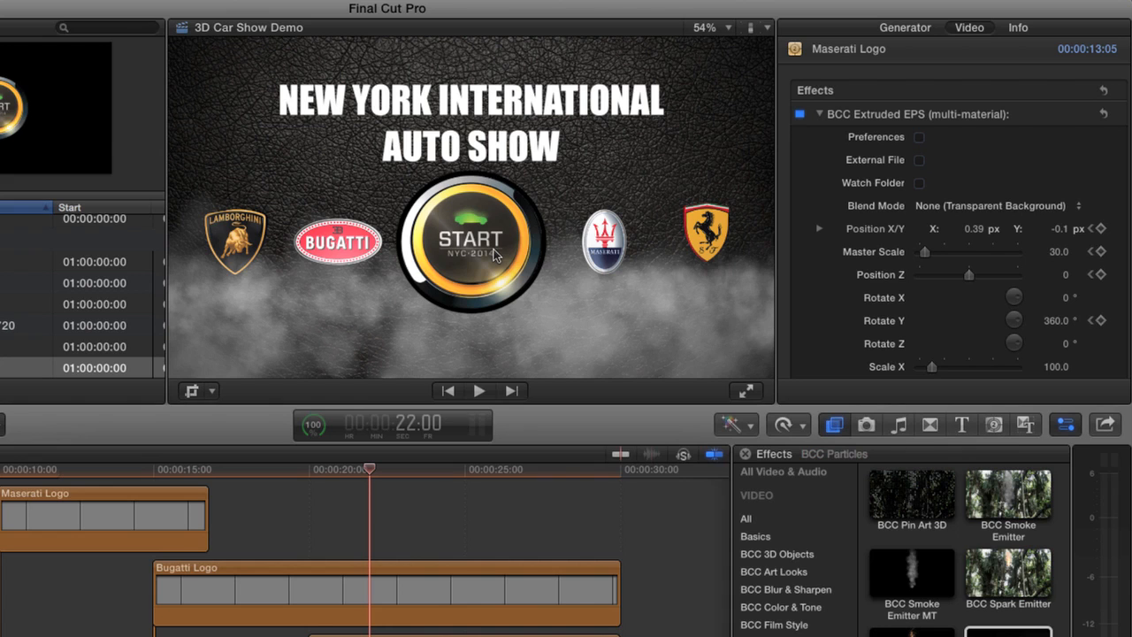
pyautogui.click(619, 453)
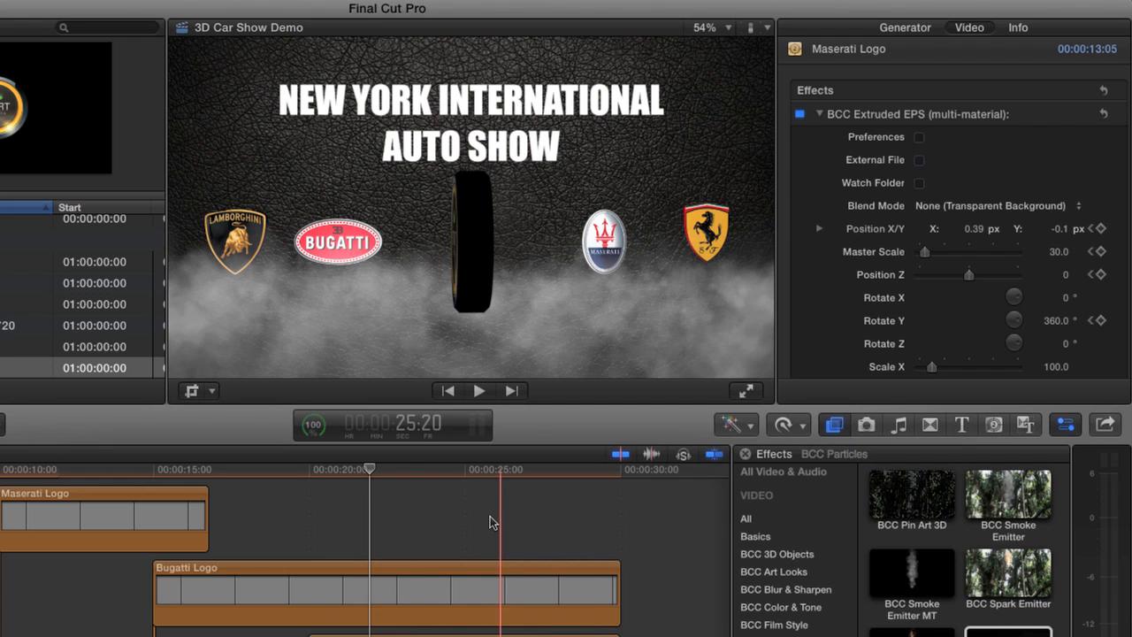
pyautogui.click(545, 520)
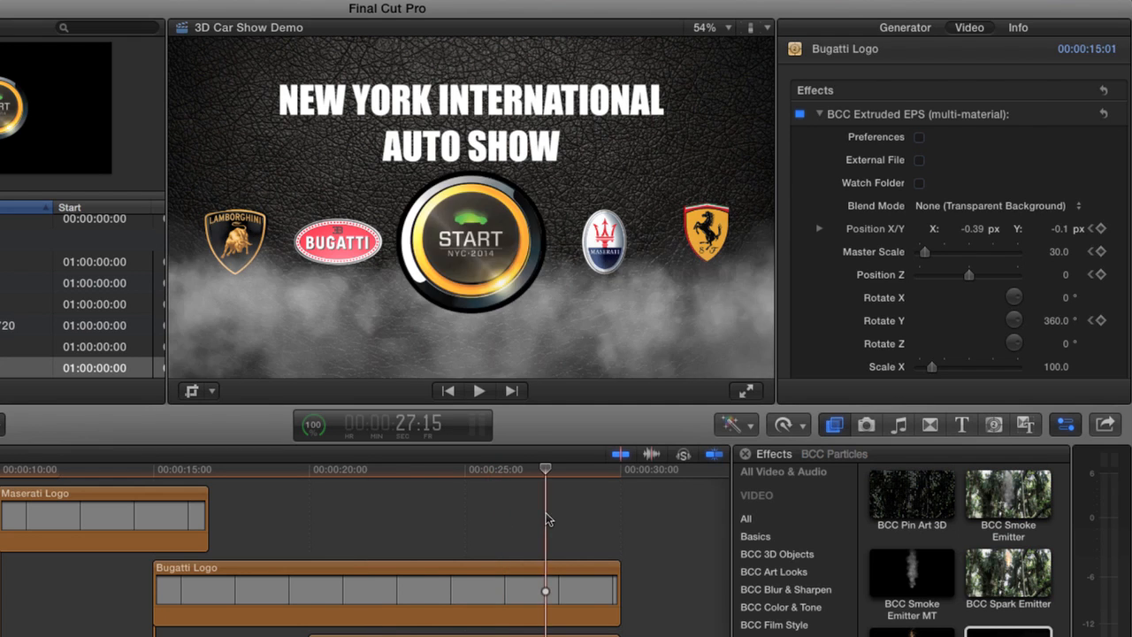